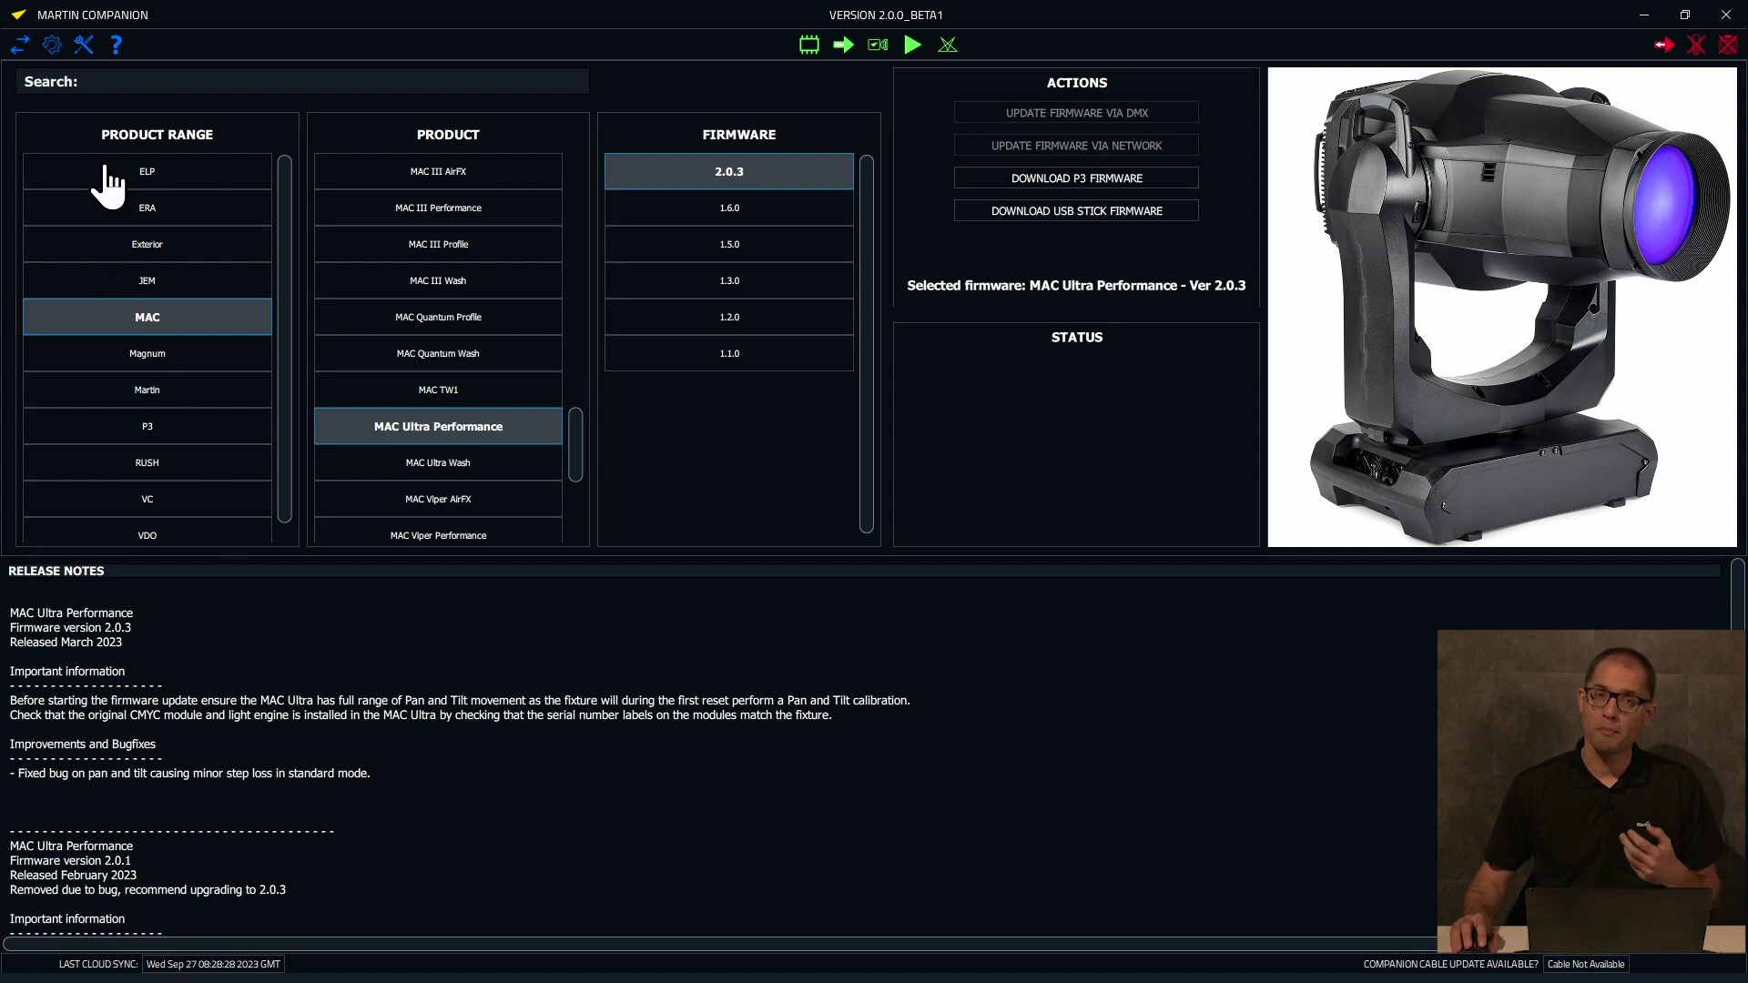
Review the firmware file import/export and cloud sync options
click(20, 45)
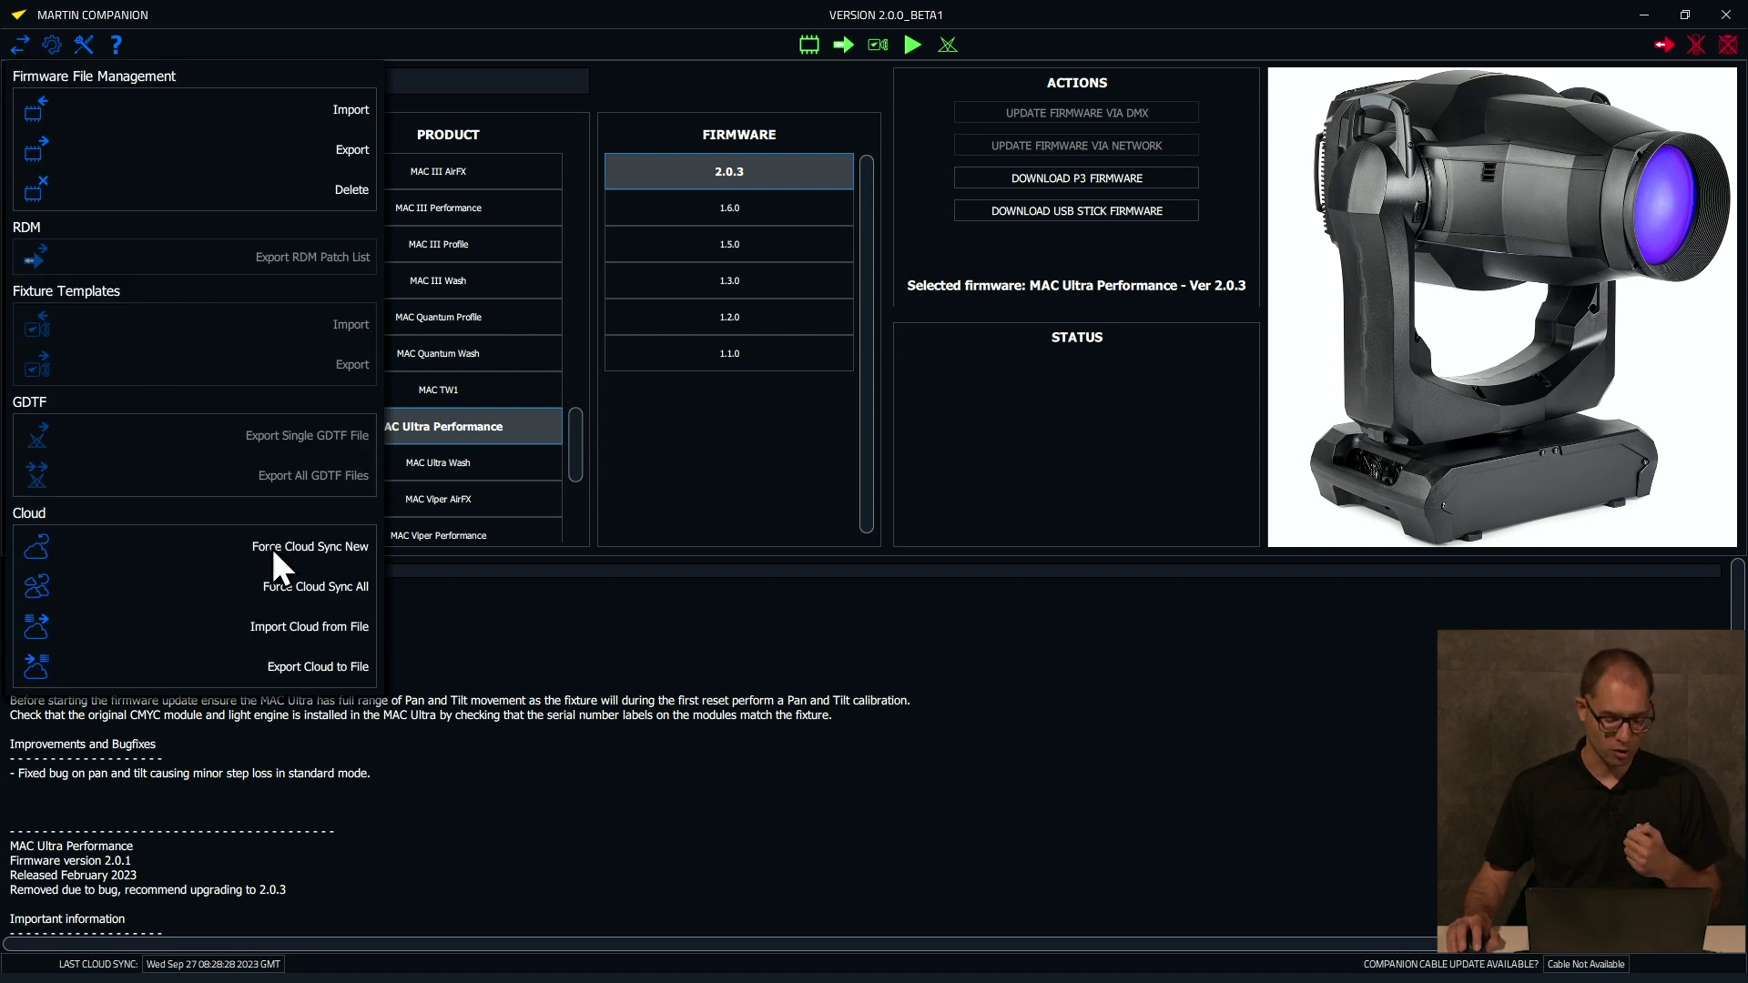
click(311, 703)
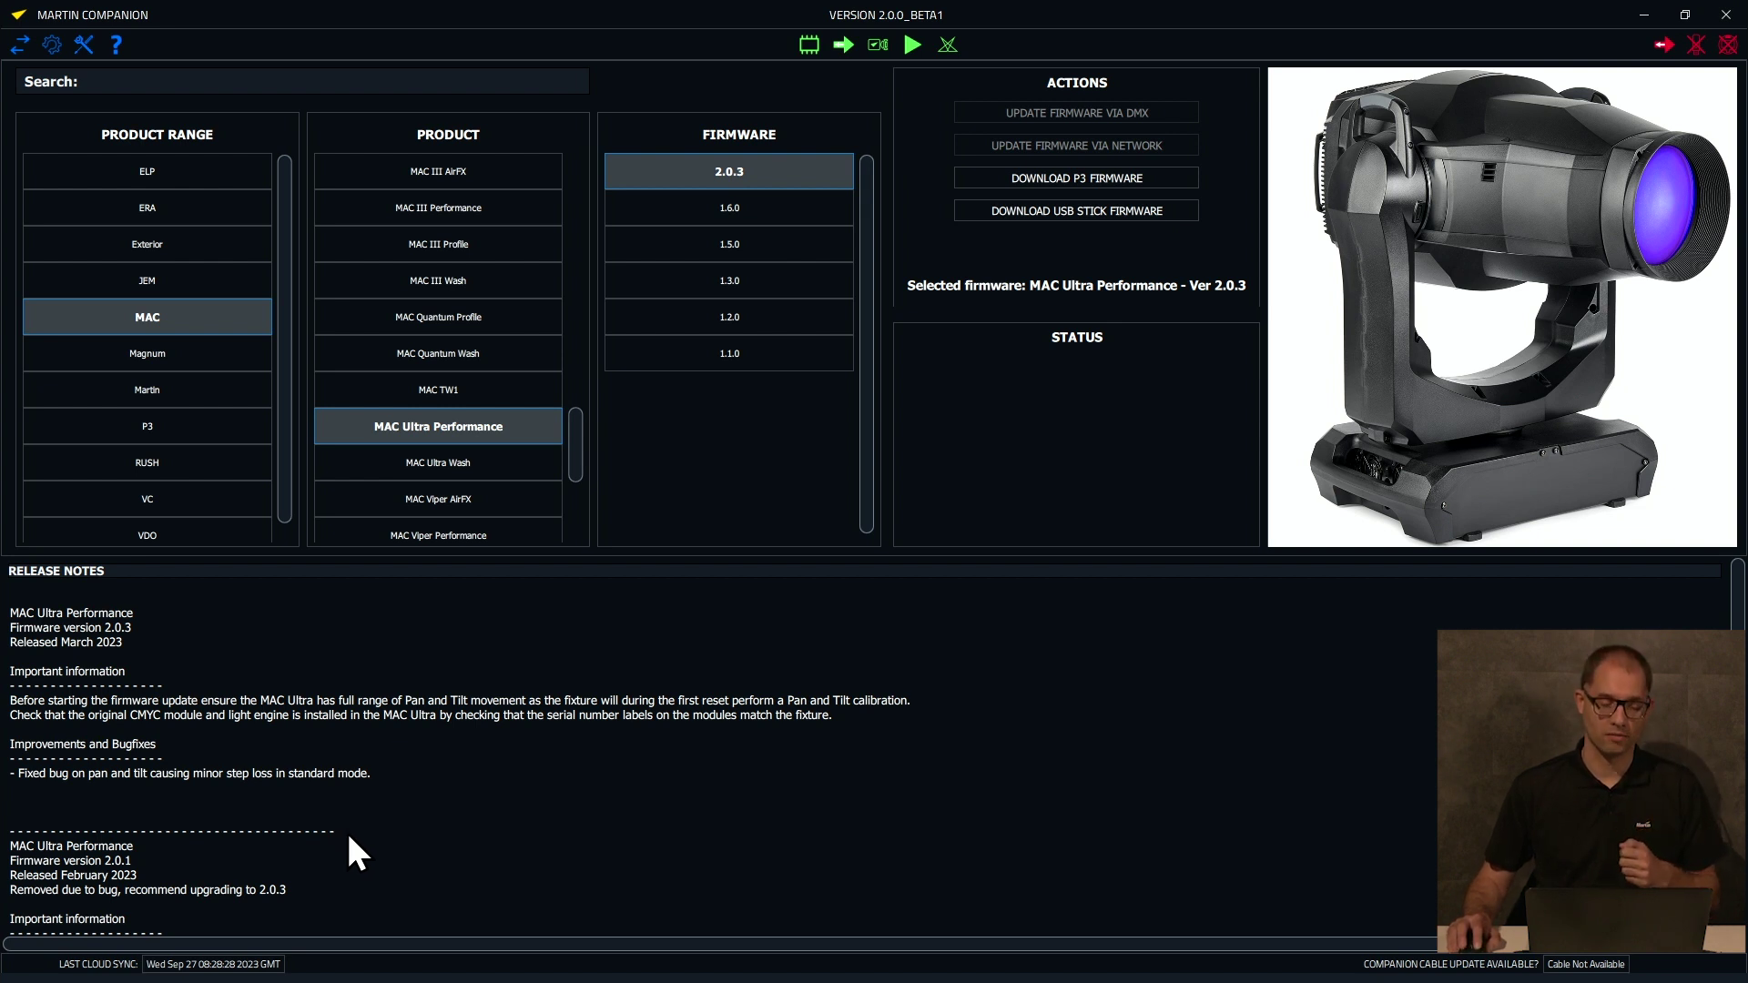
click(19, 47)
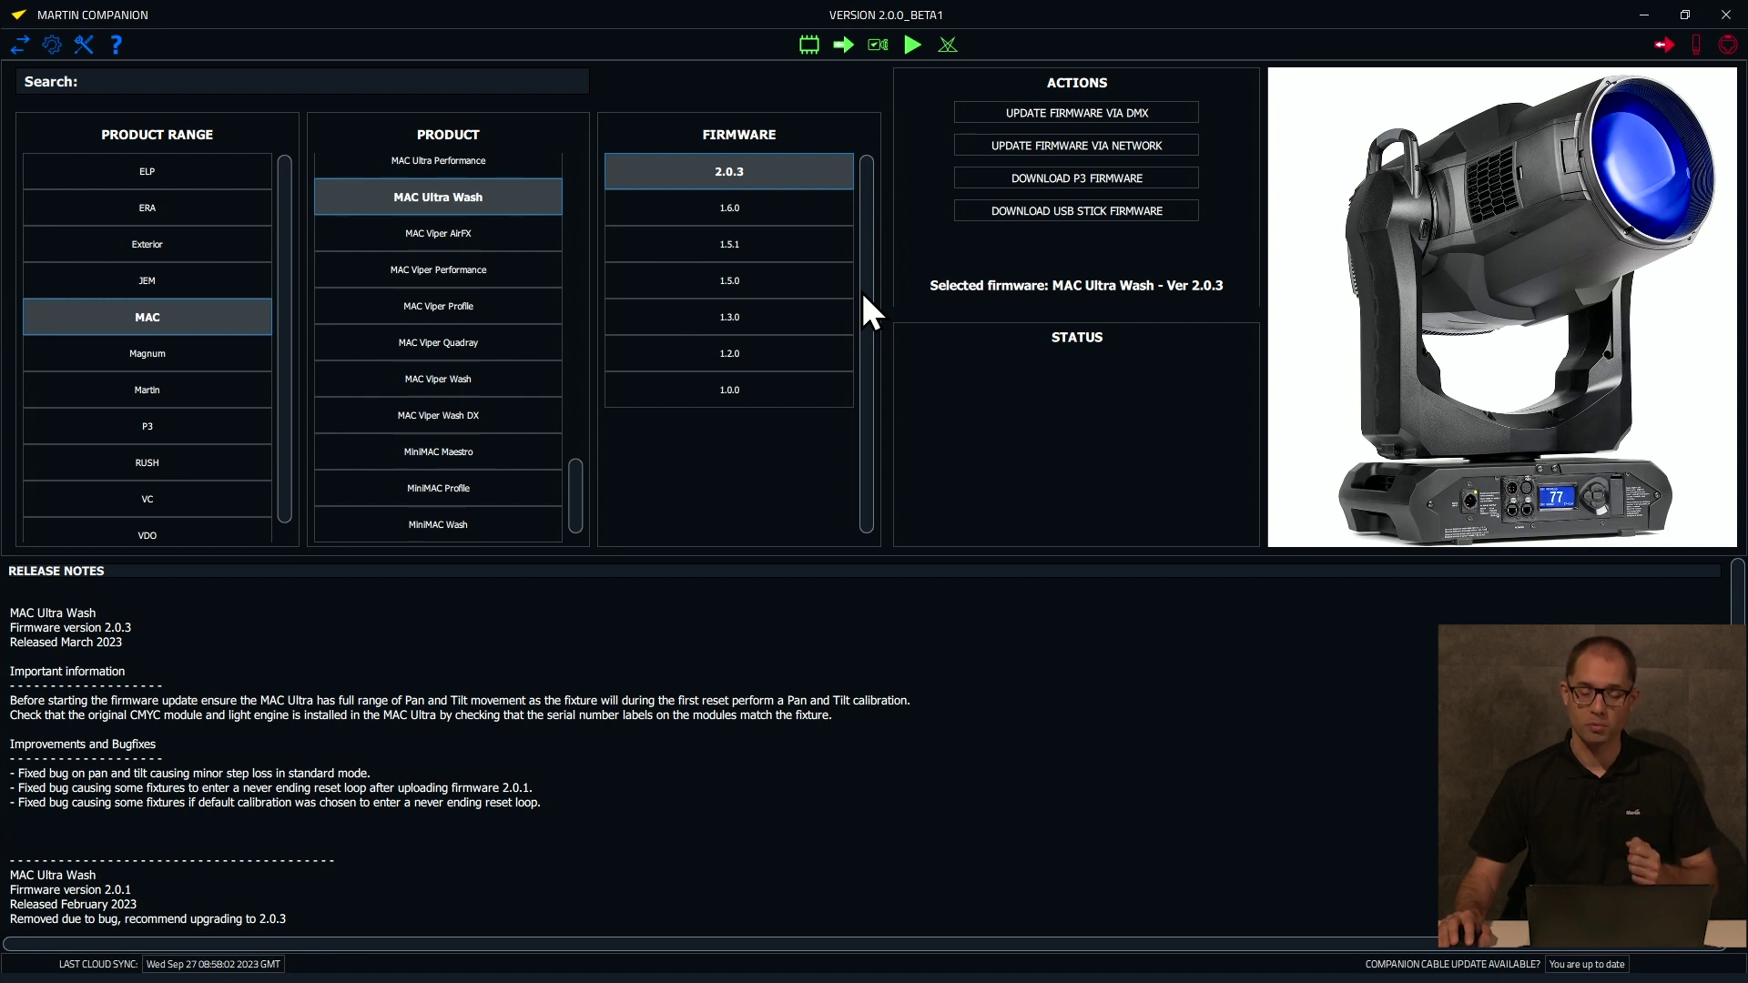
Tour the RDM patch, fixture template, fixture test and GDTF views, selecting the VDO product range in the GDTF view
click(844, 45)
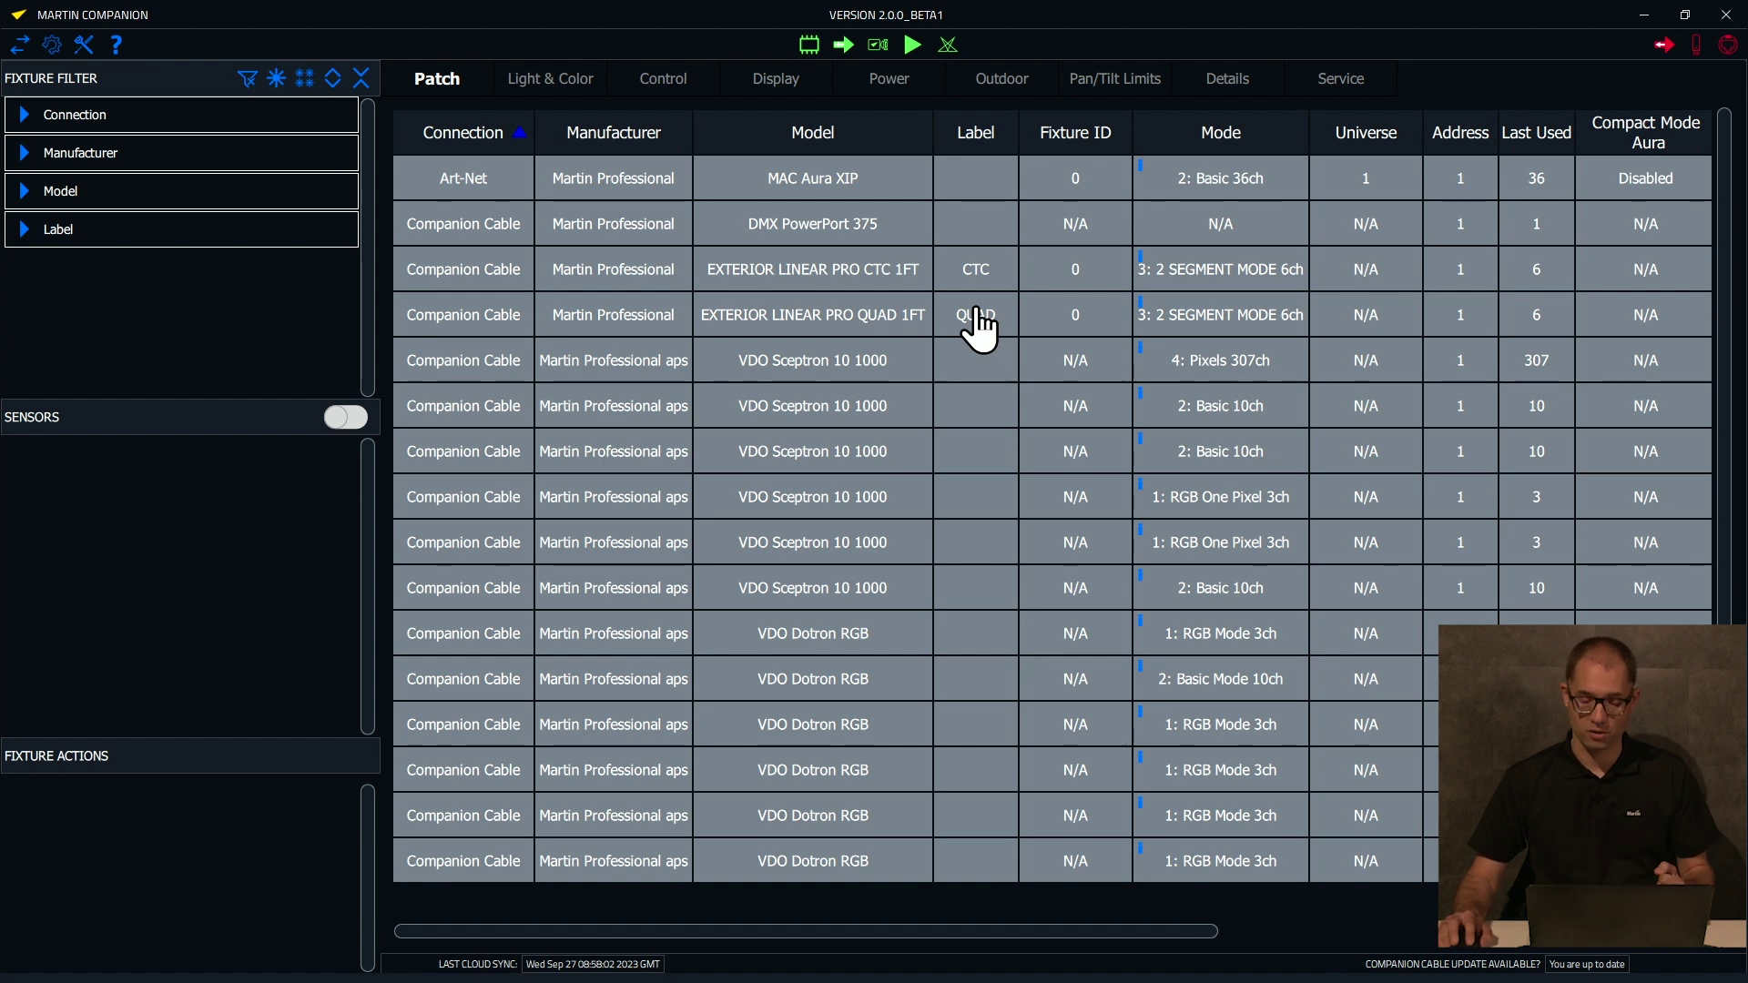
click(876, 53)
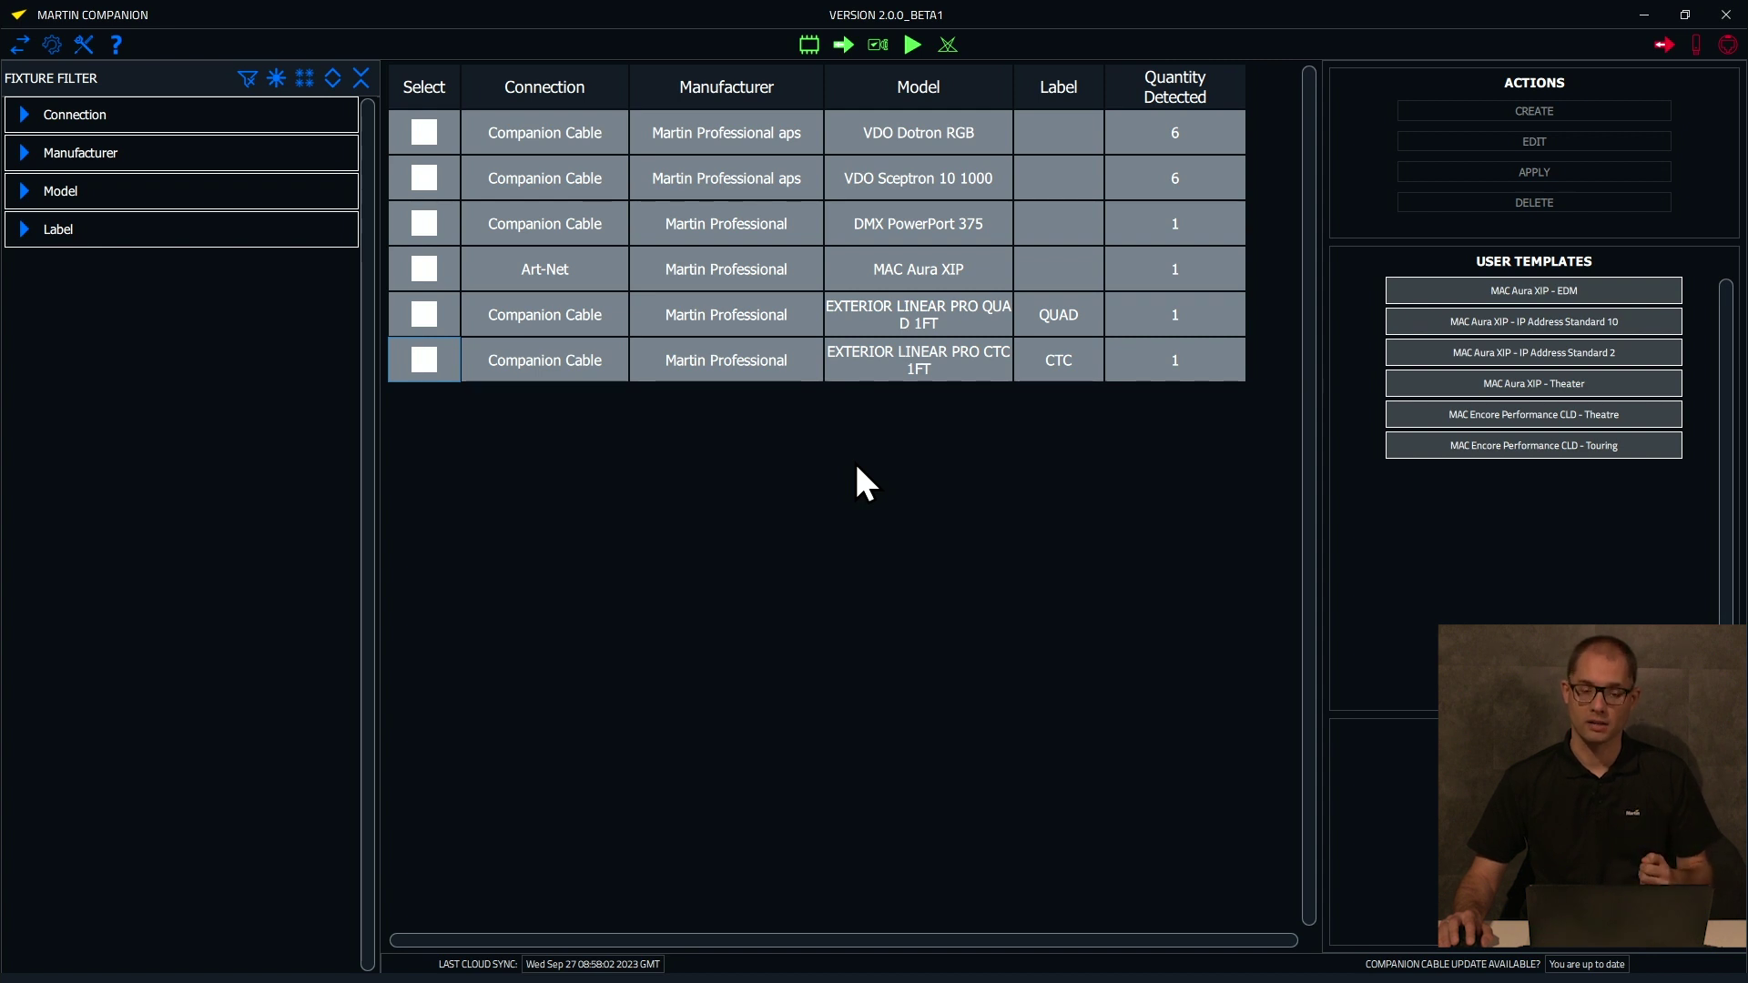
click(913, 45)
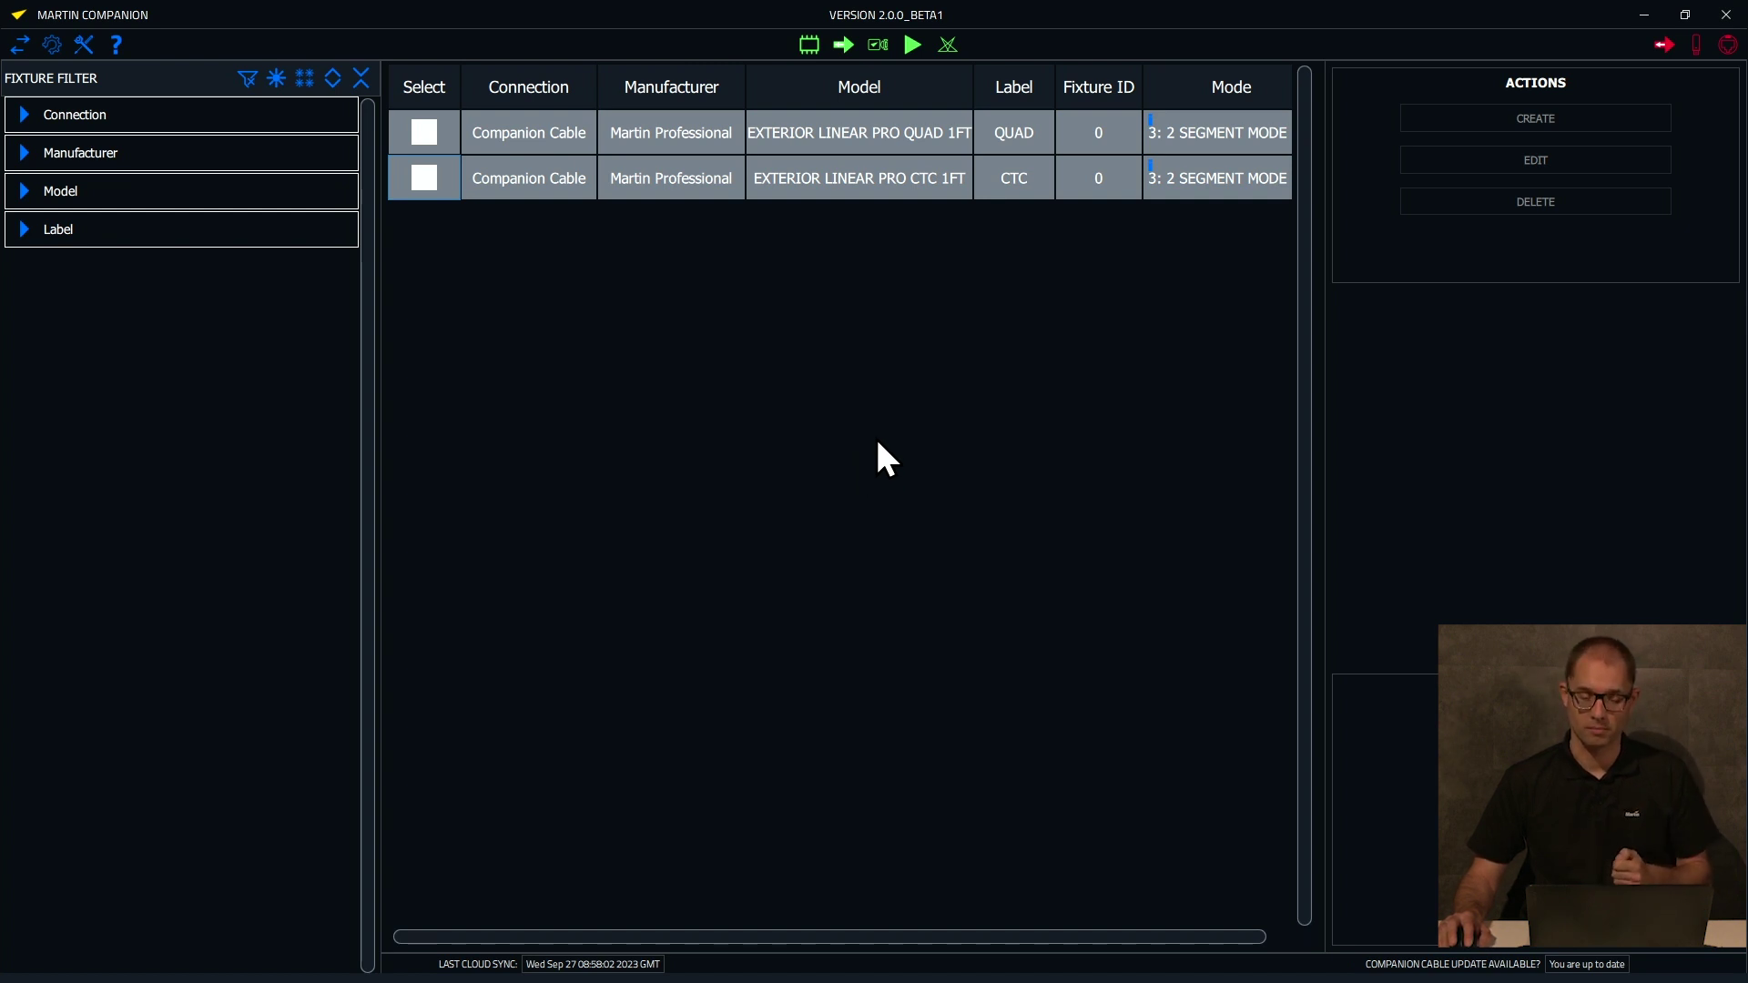
click(952, 50)
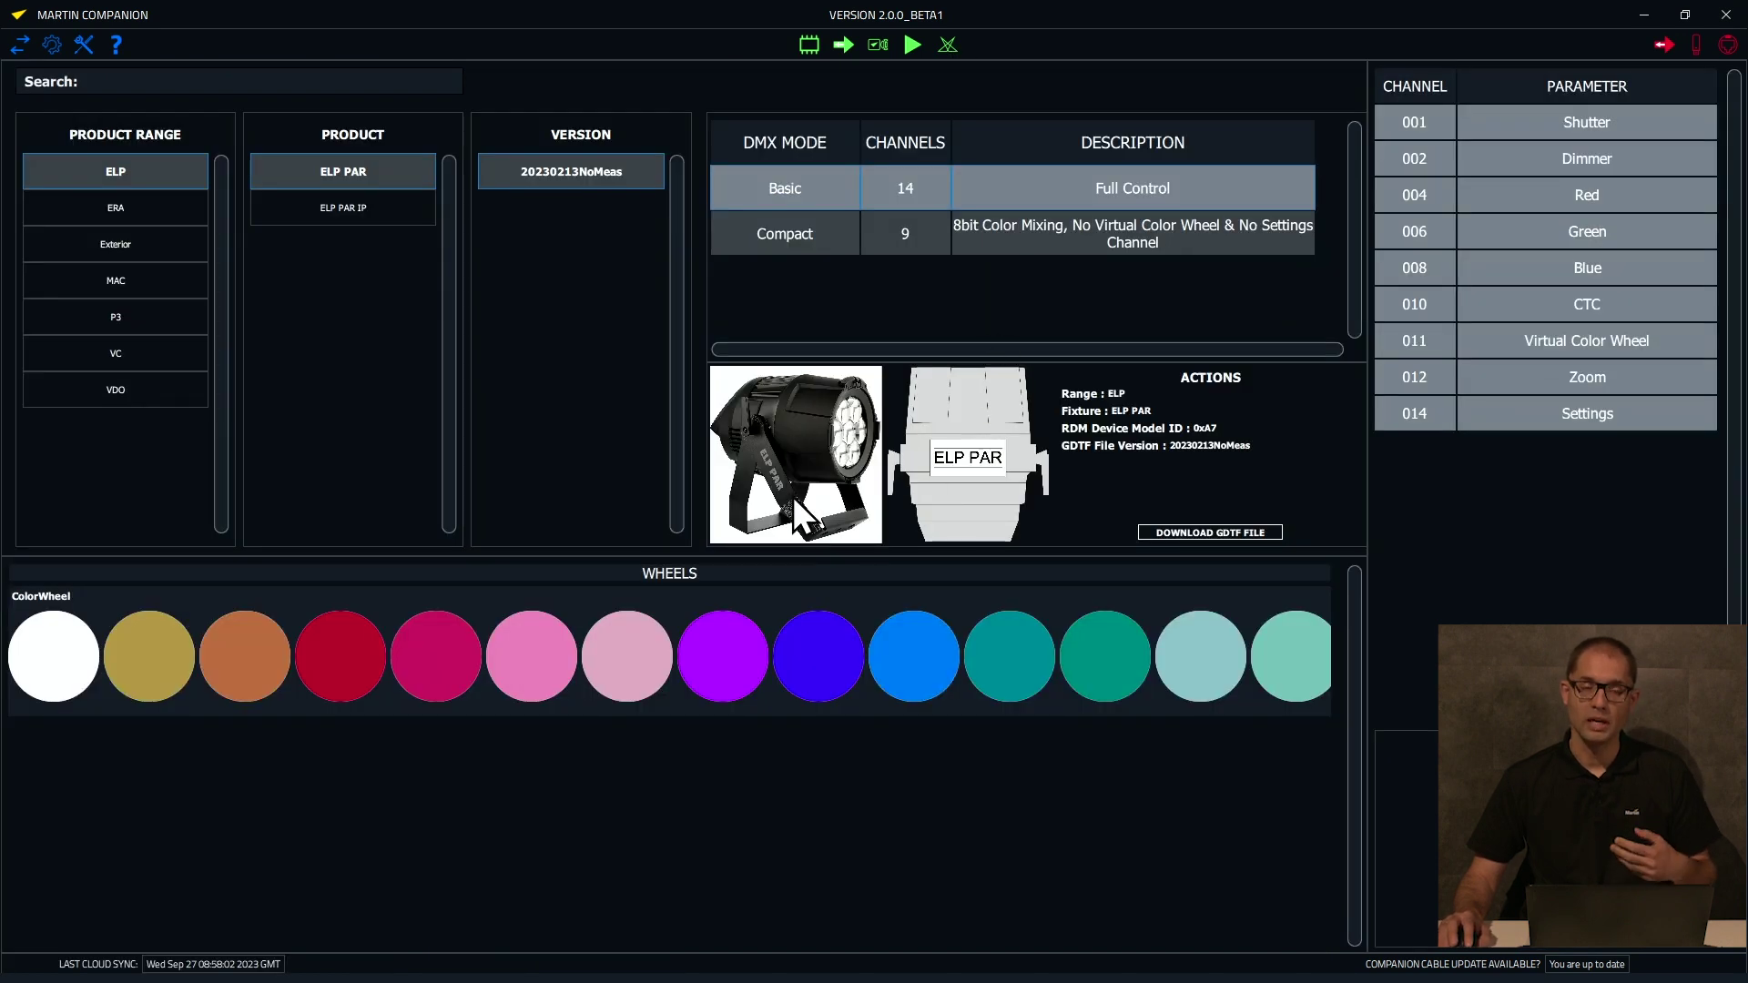
click(132, 388)
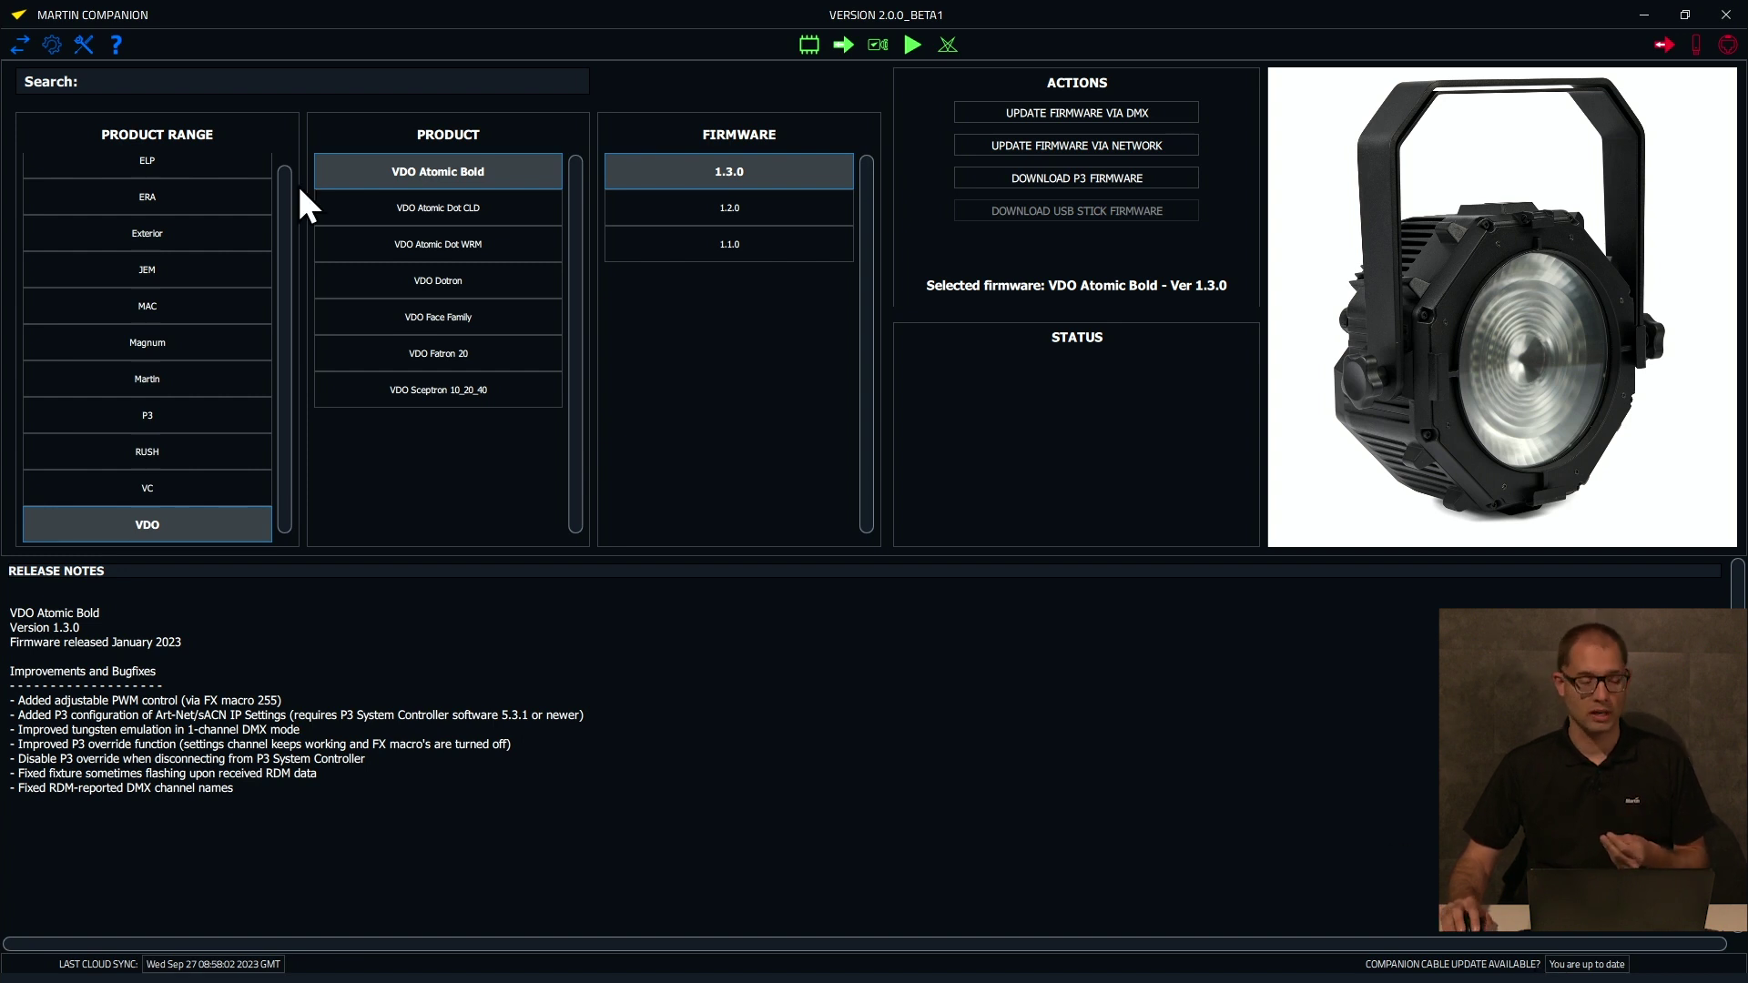
View the Companion Cable firmware update window and its available versions, then close it without updating
click(83, 44)
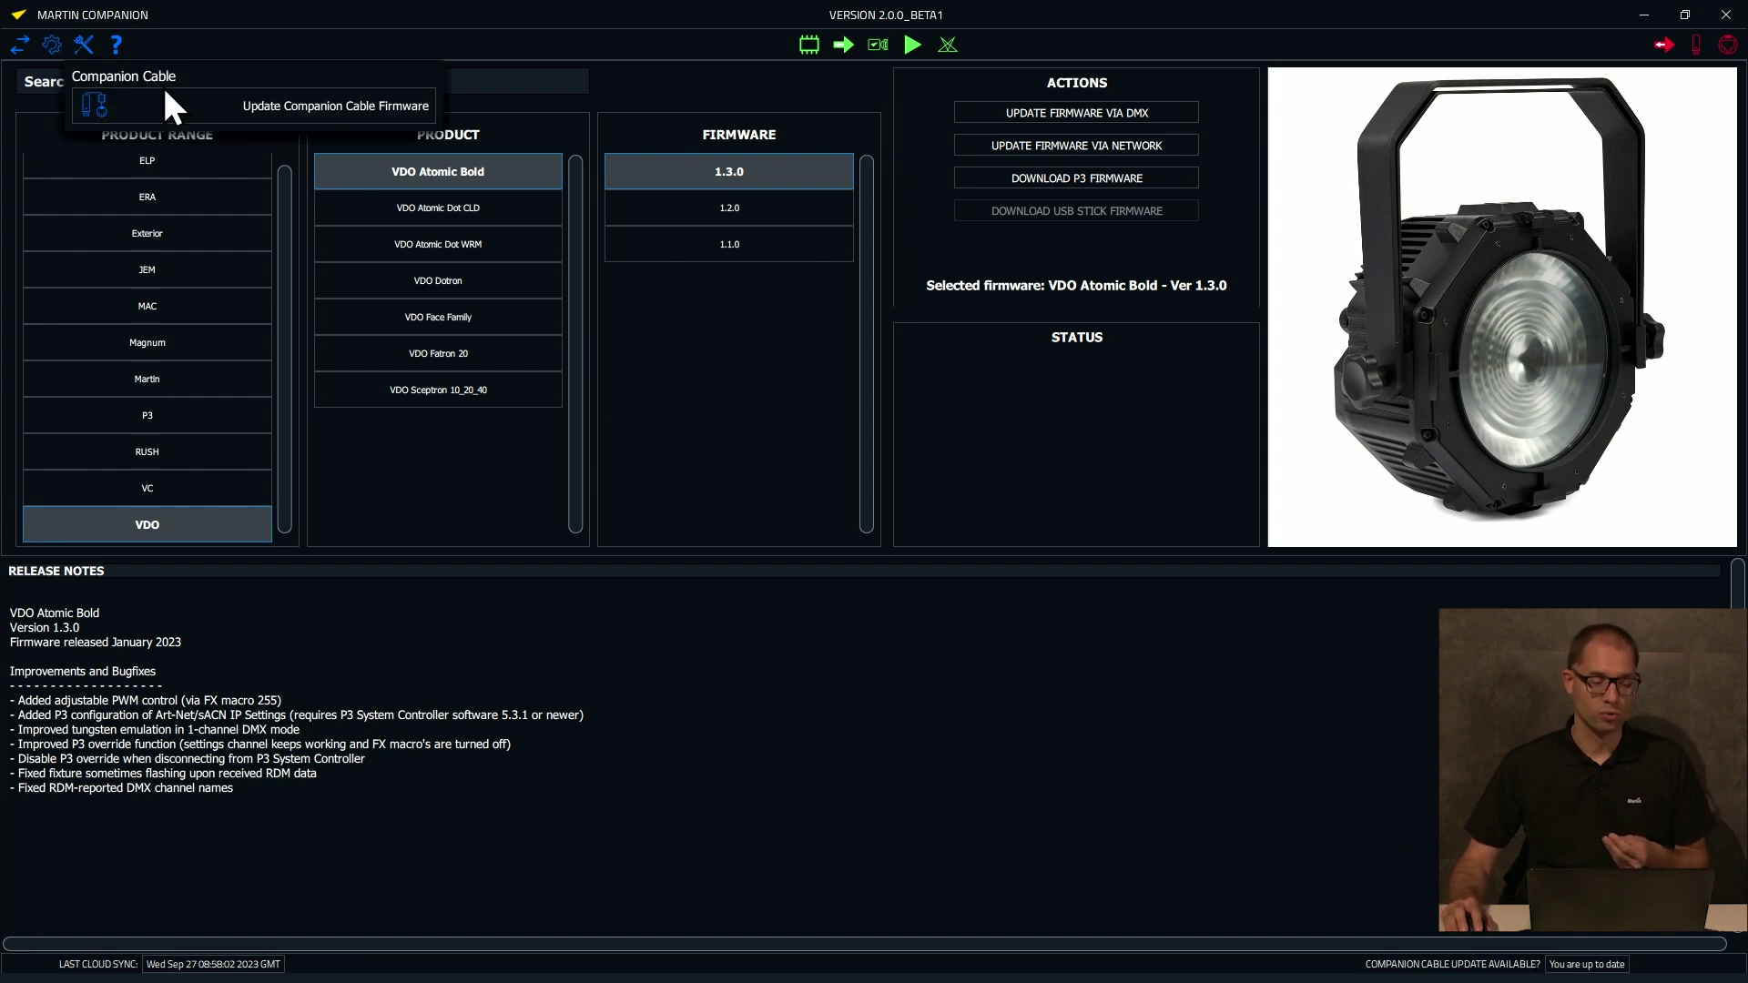
click(286, 108)
drag(1033, 507, 811, 182)
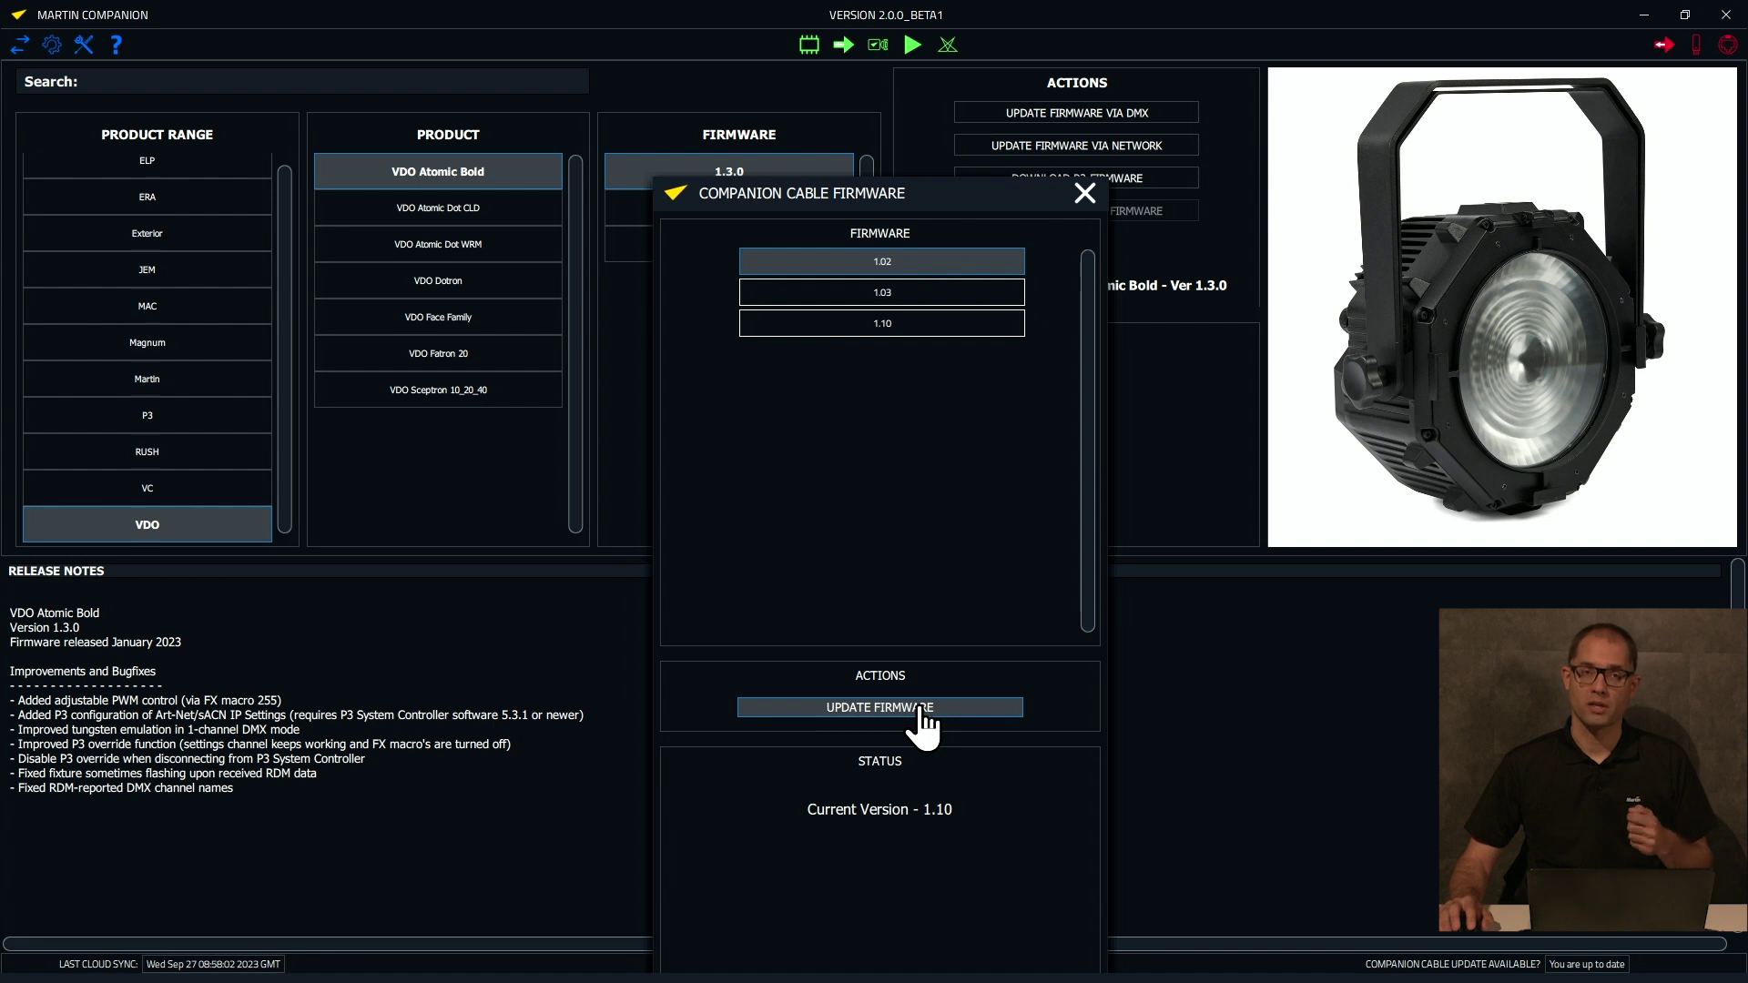
click(1084, 193)
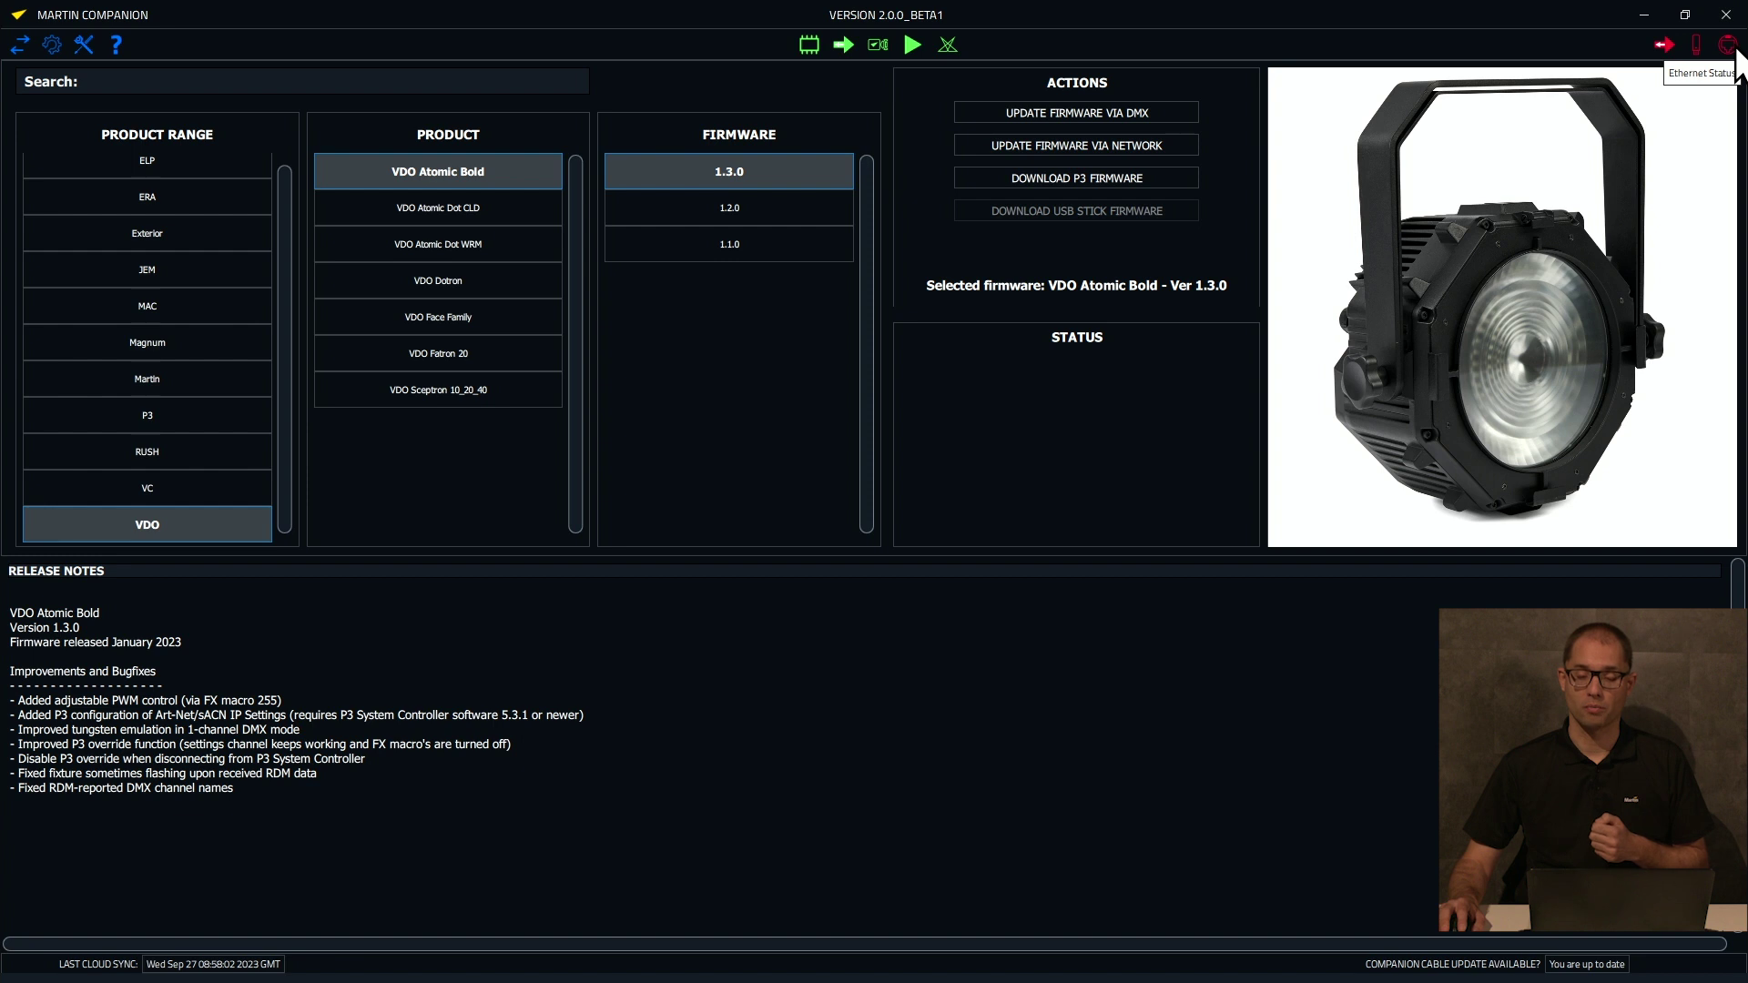
Open the connection settings and review the network adapters available as the Art-Net device
click(53, 44)
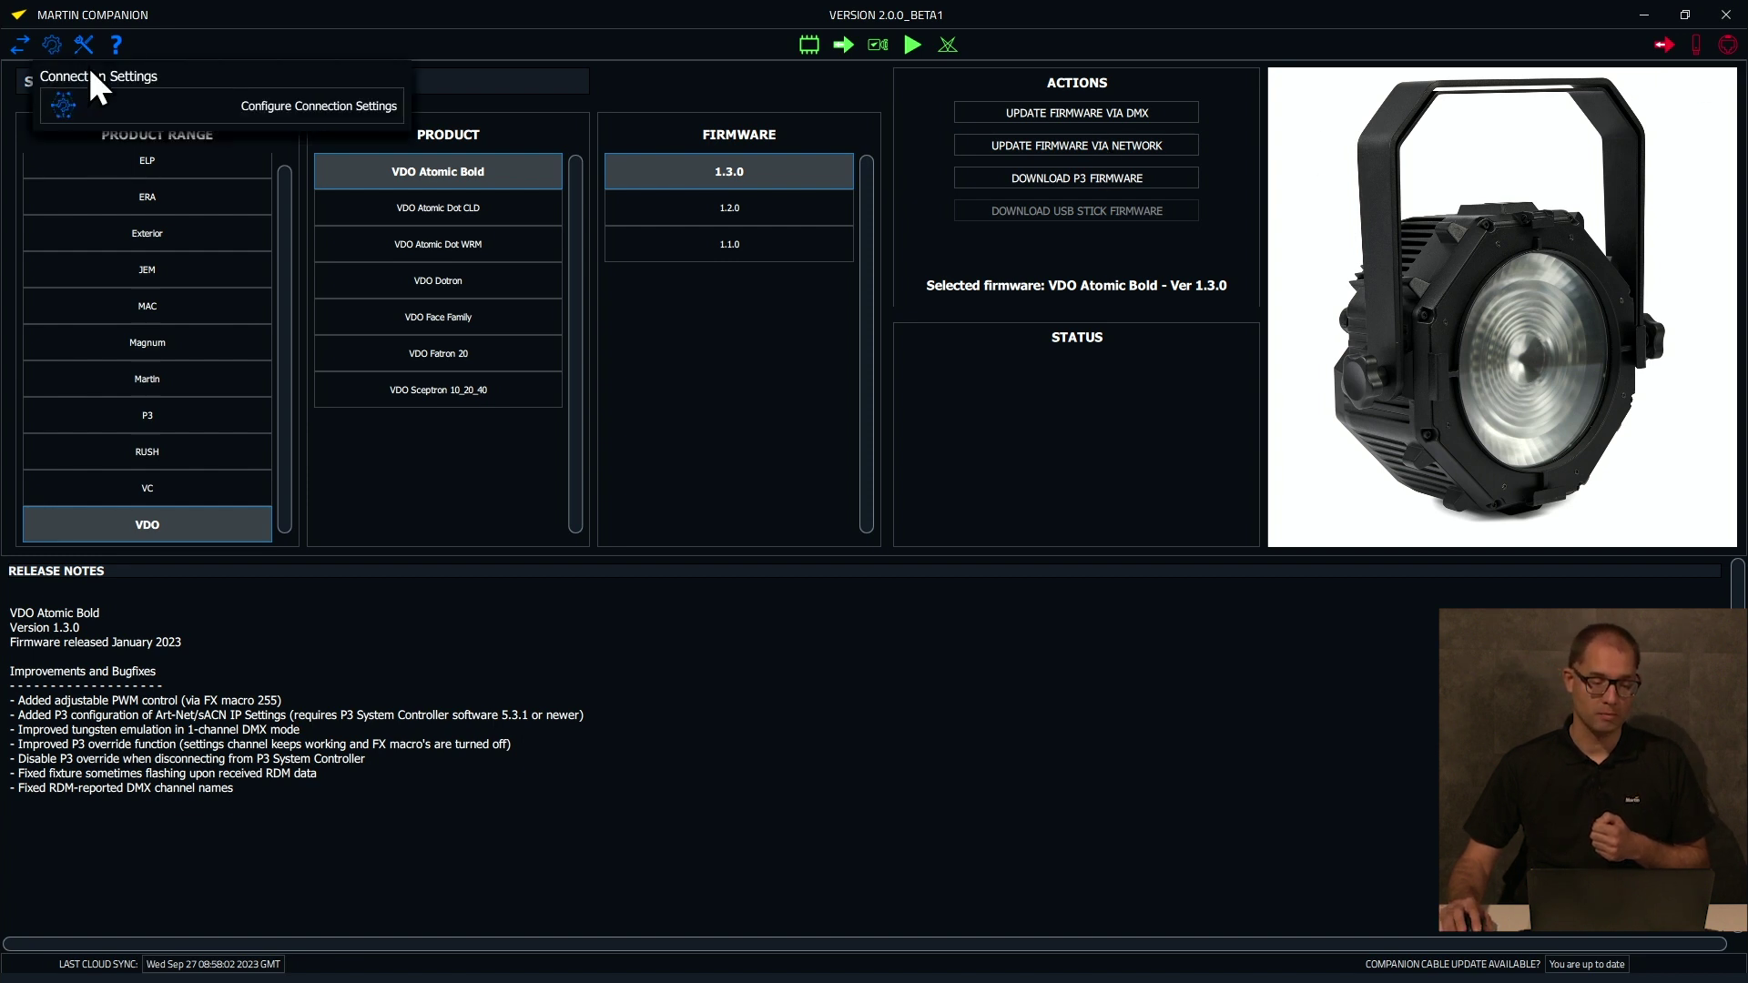
click(314, 107)
drag(1105, 499, 746, 178)
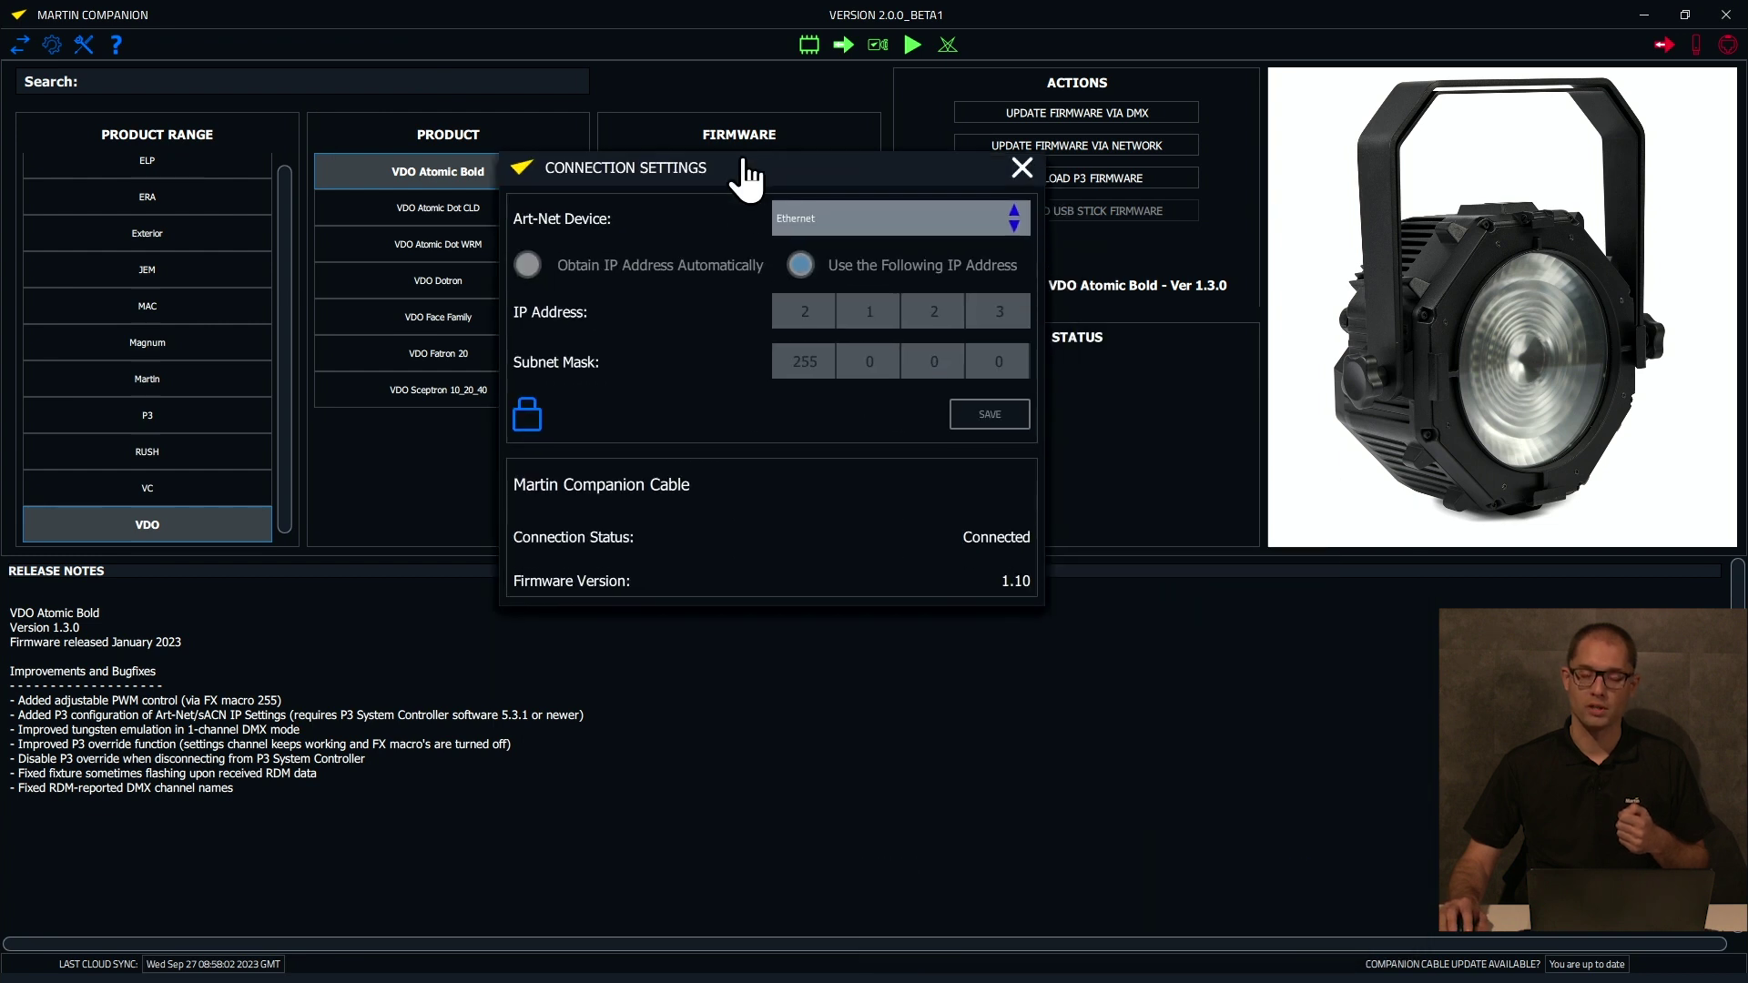
click(812, 217)
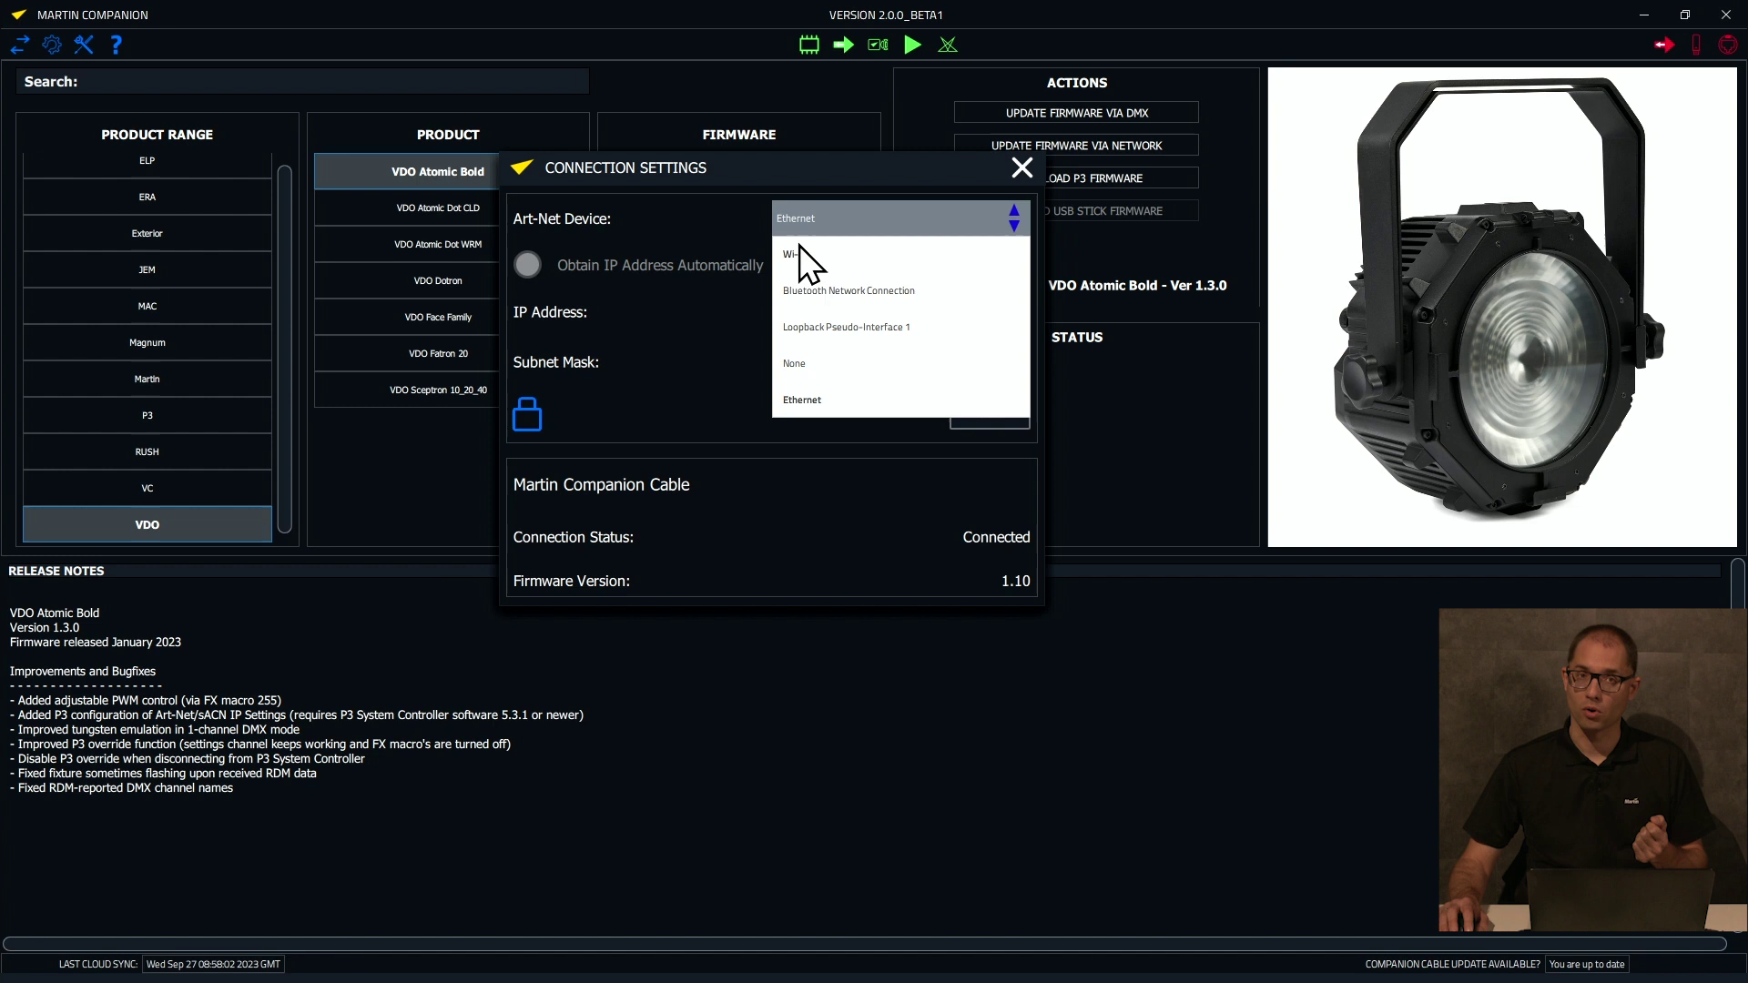
click(724, 230)
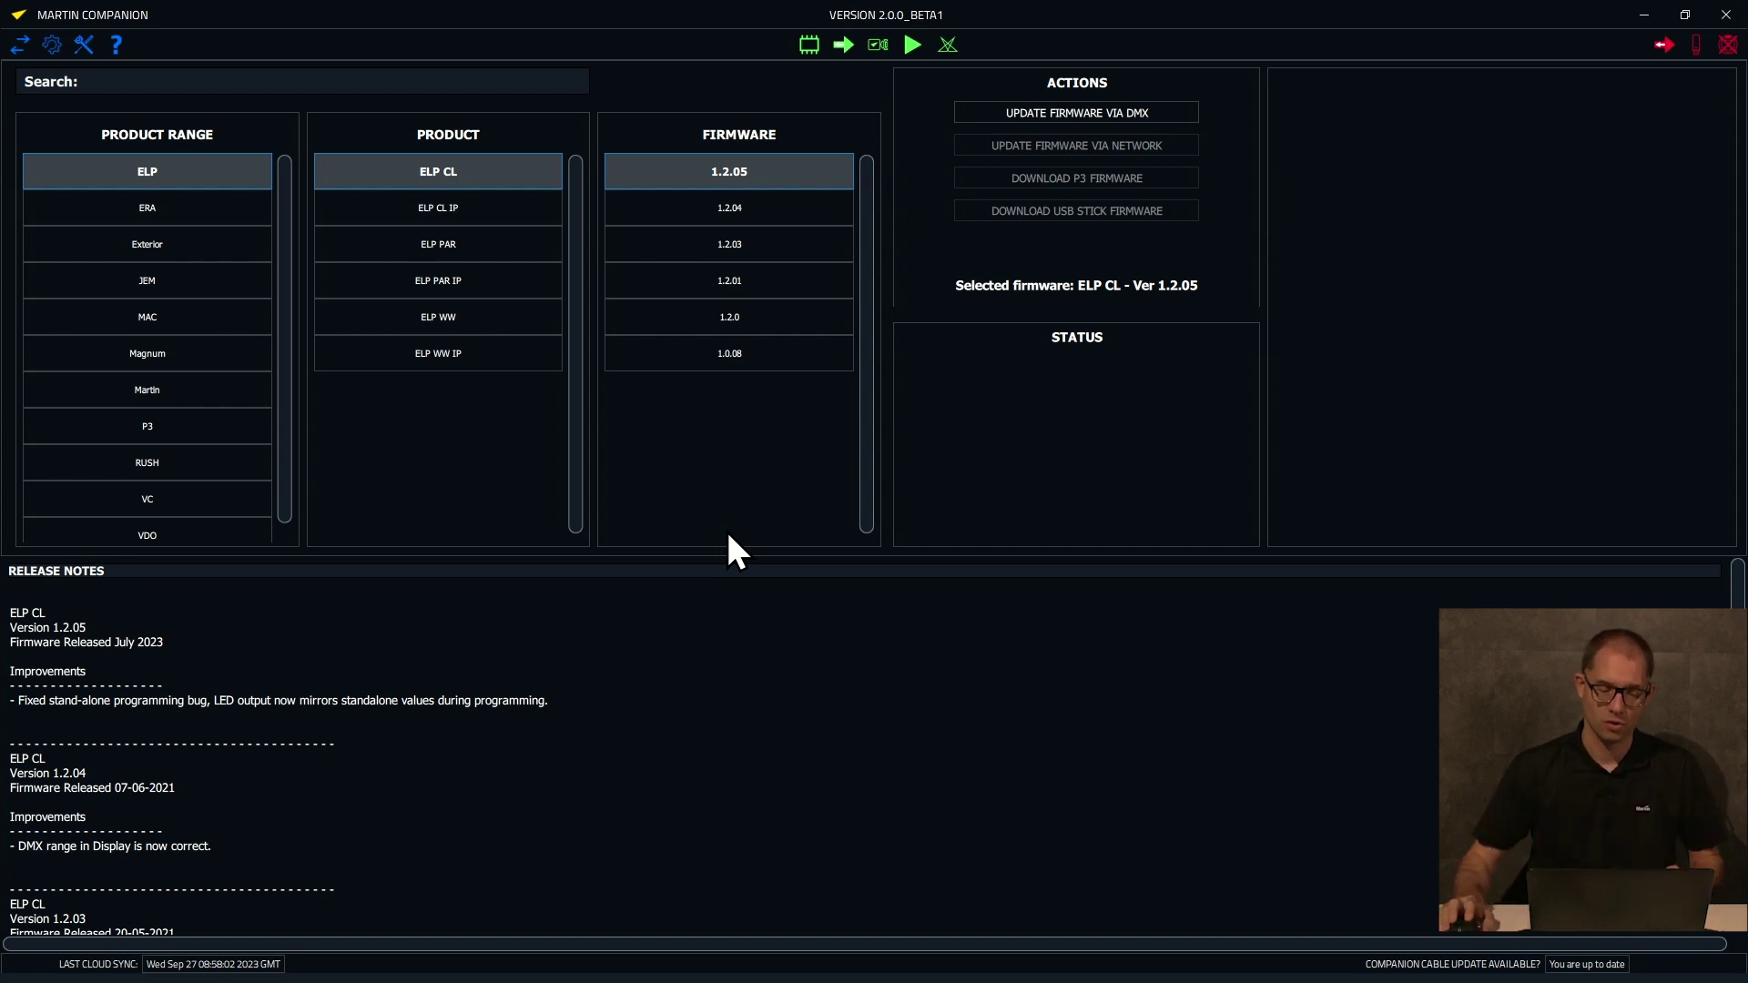
Browse the MAC range's firmware and release notes for the MAC 101 CT, MAC 2000 Performance and MAC 2000 Profile
click(169, 217)
click(156, 319)
click(426, 246)
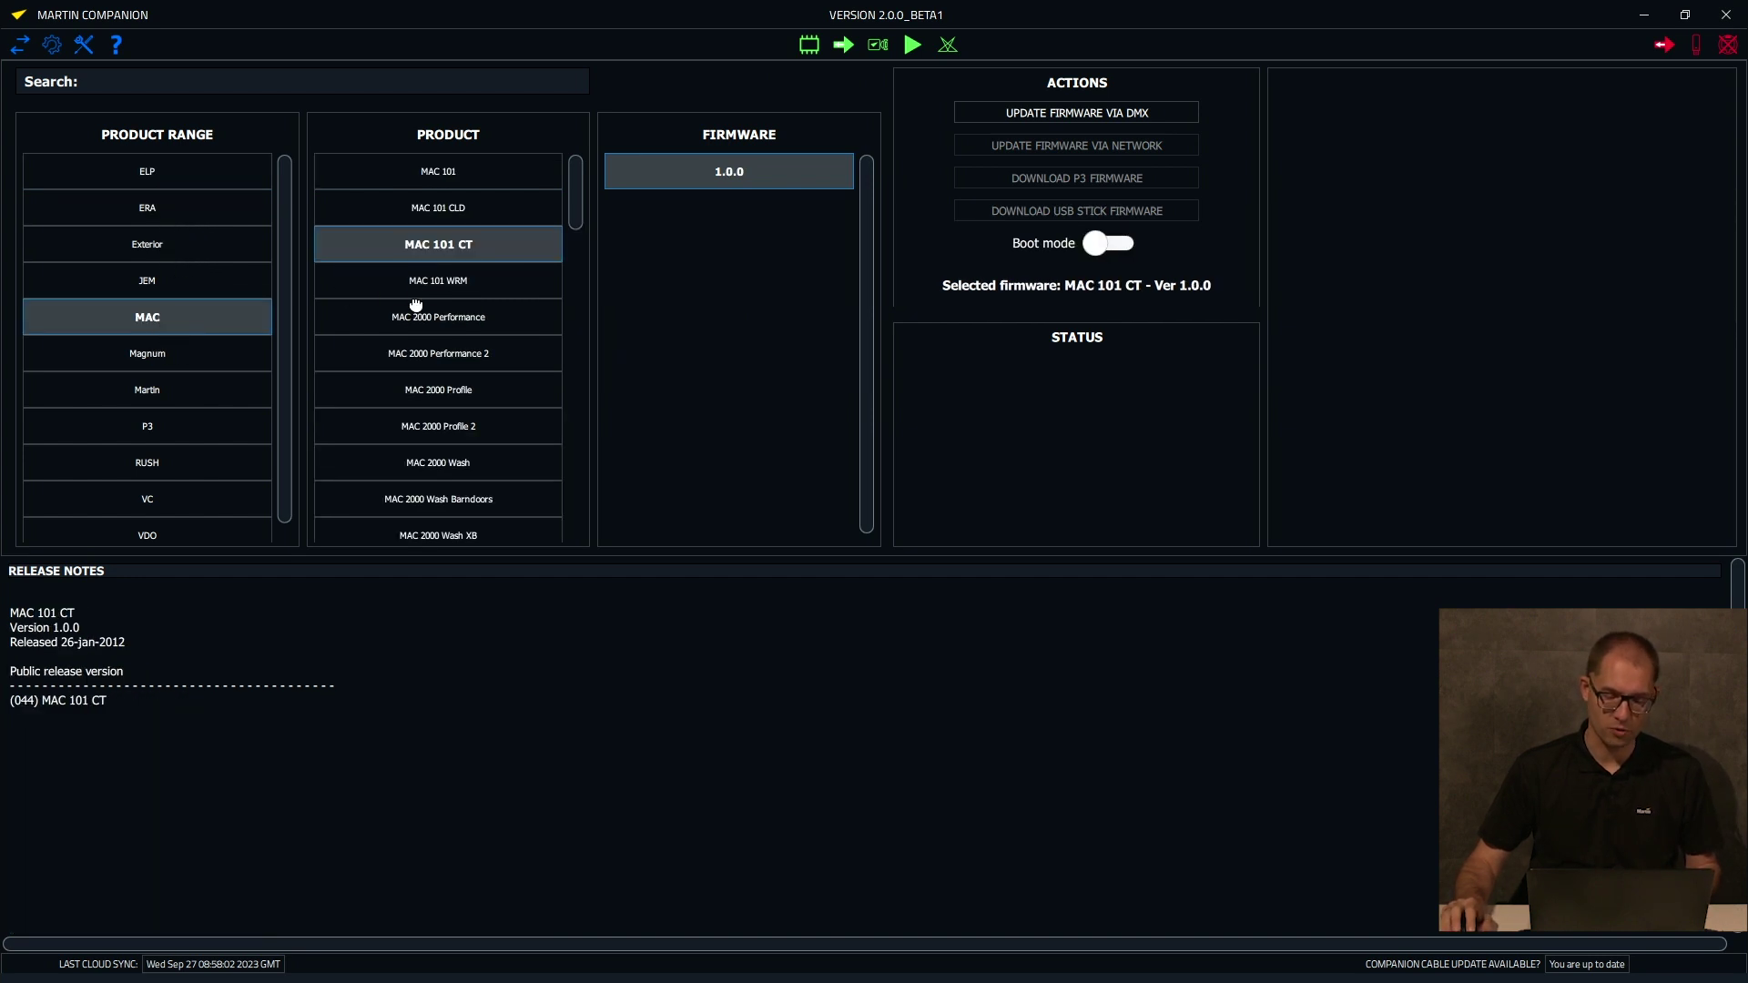
click(417, 317)
click(405, 392)
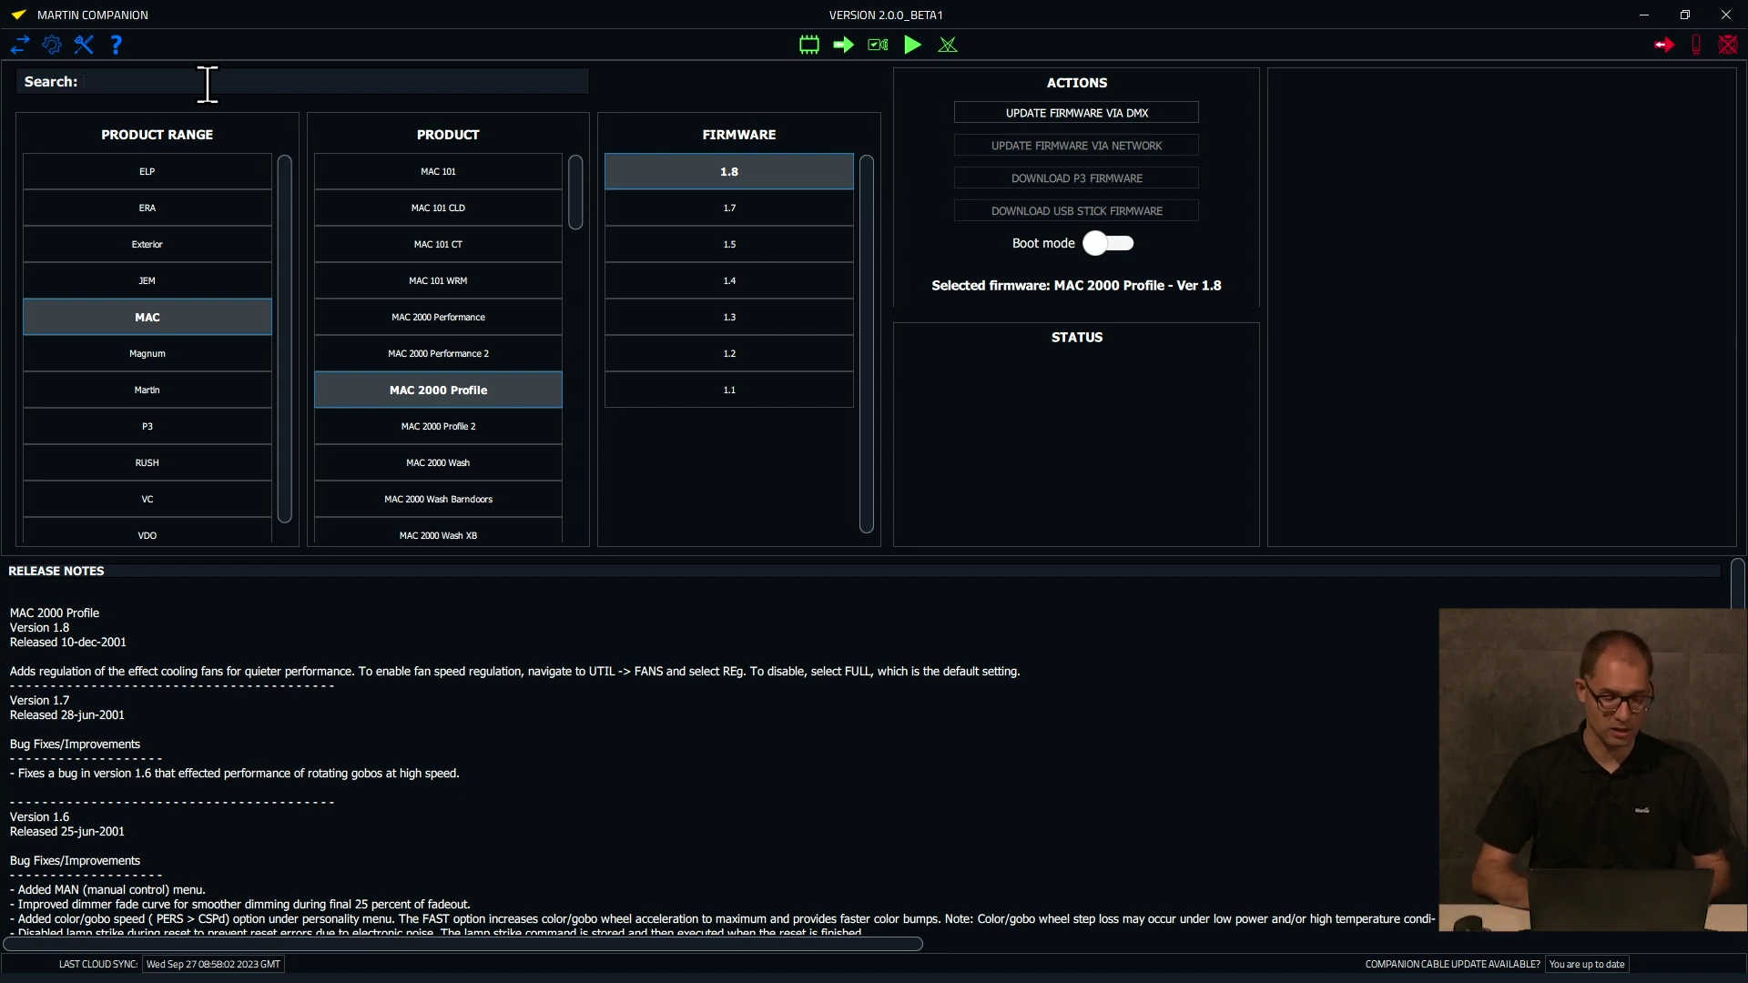
Find the MAC Aura XIP by searching for "xip" and update the connected fixture to firmware 1.1.1 via DMX
text(xip)
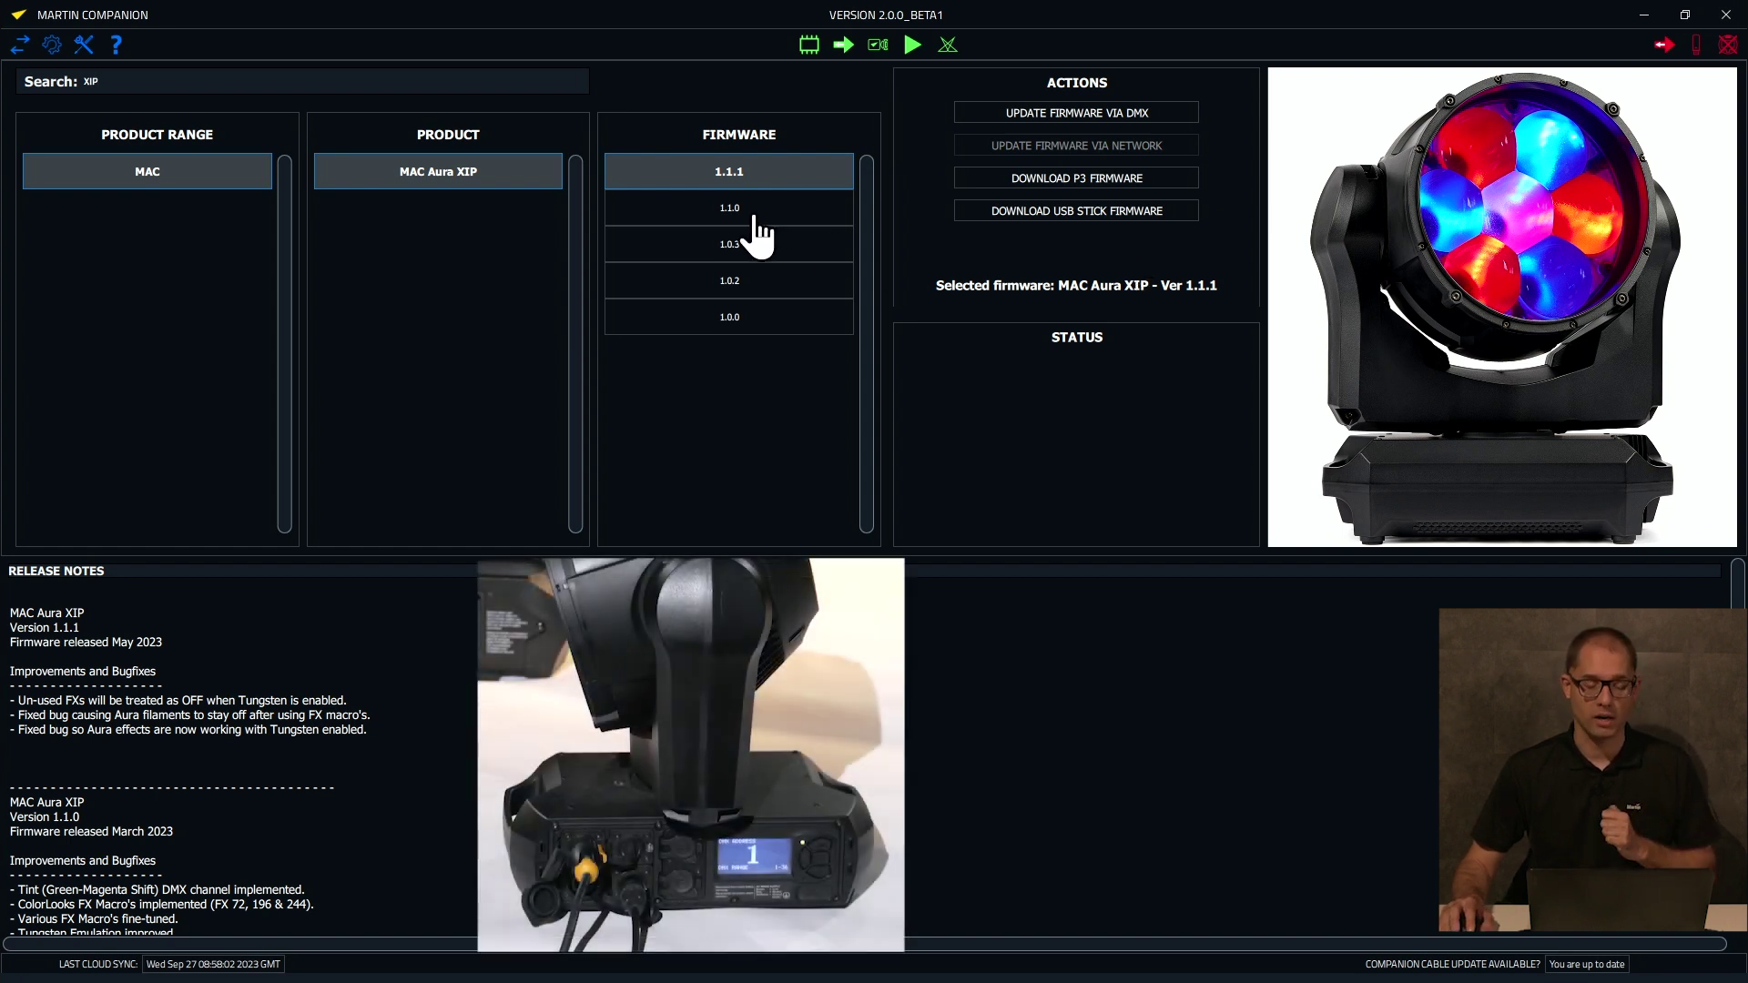
click(1087, 114)
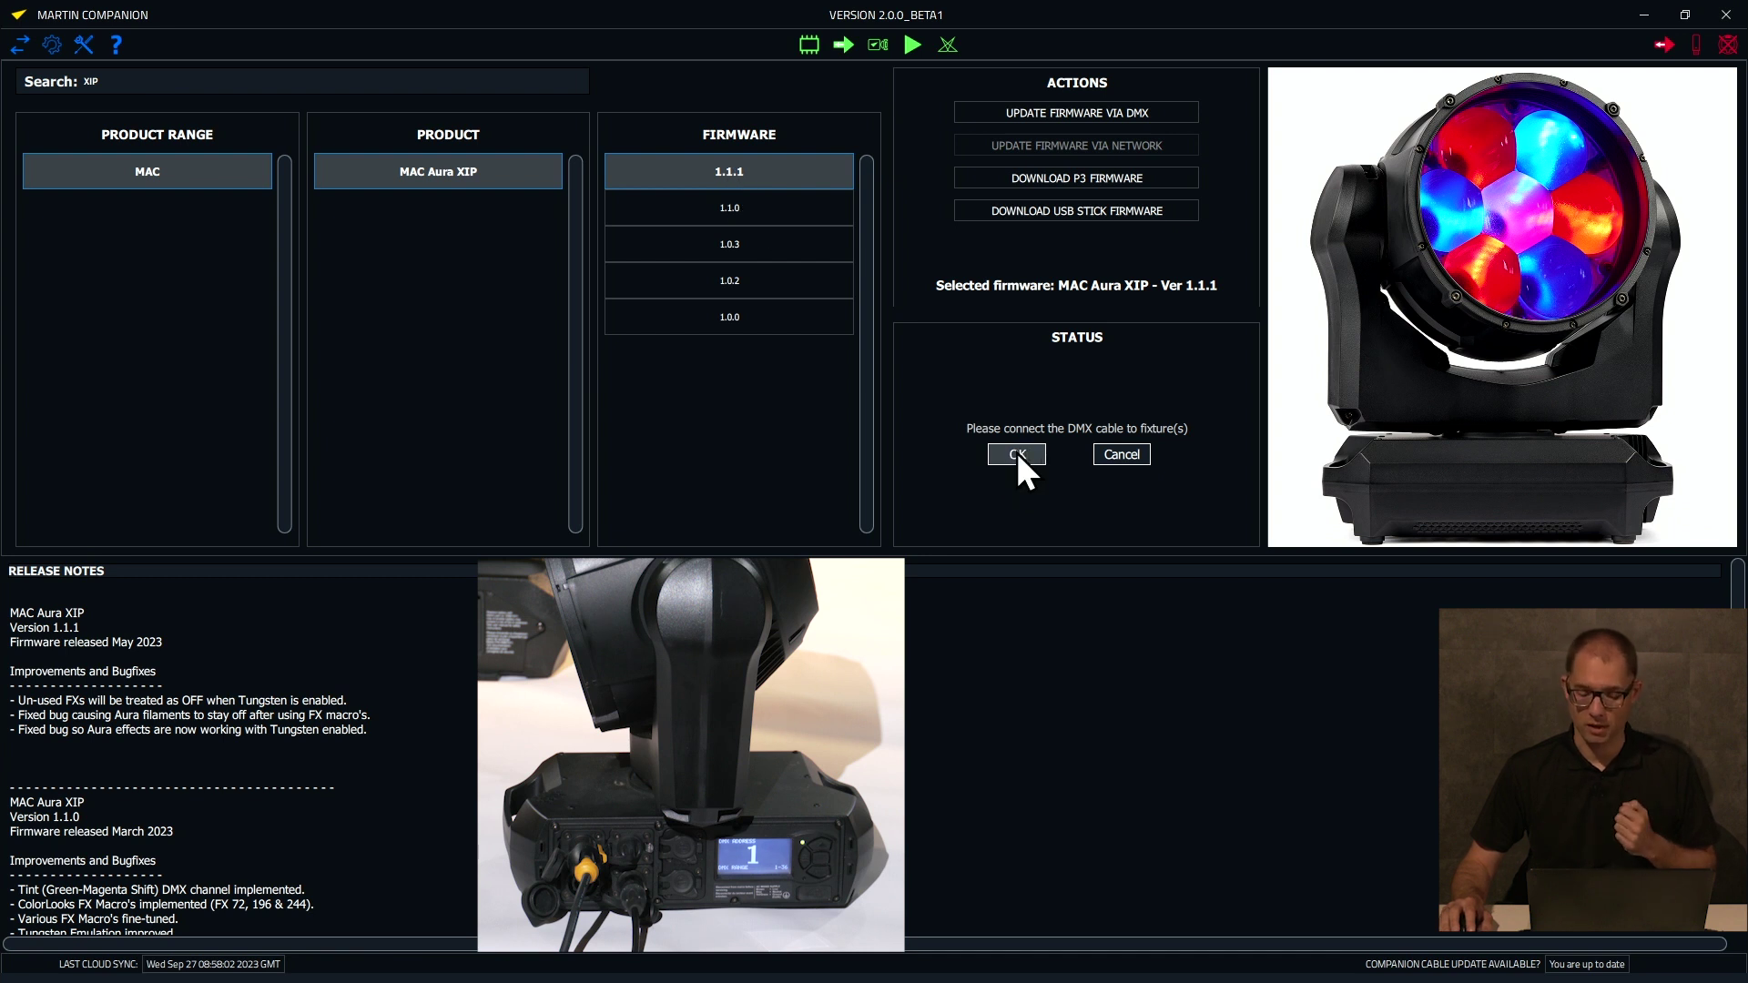
click(1016, 454)
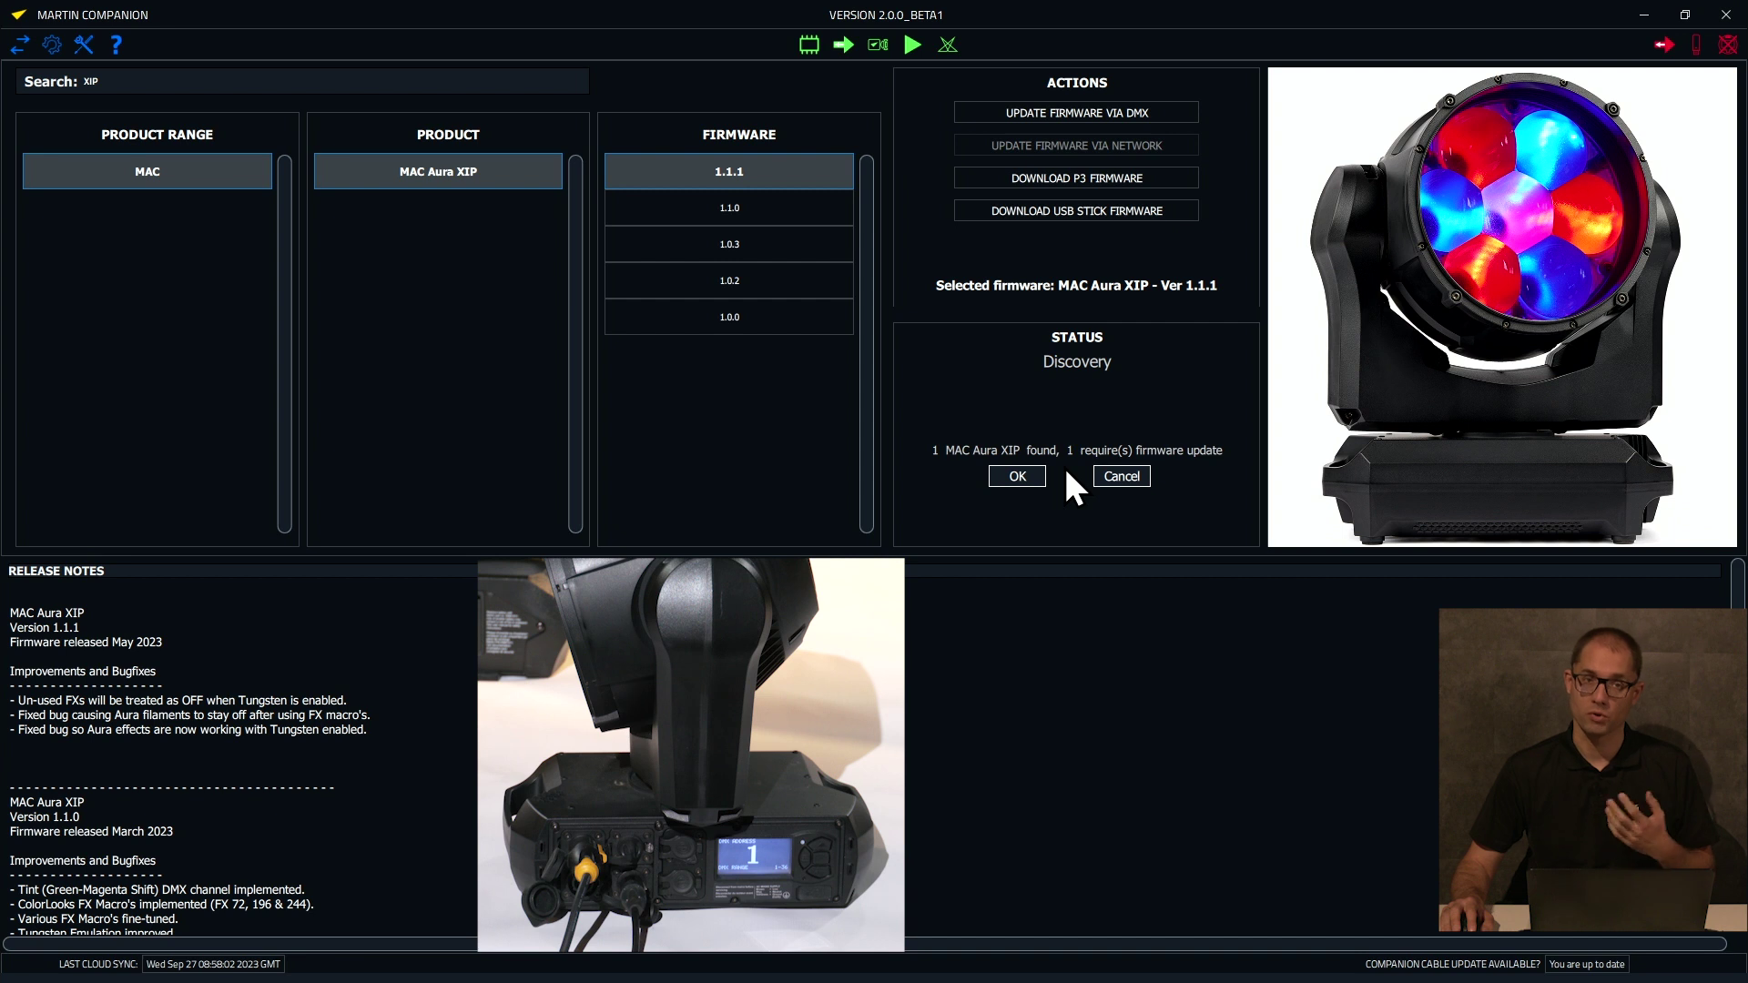
click(1018, 478)
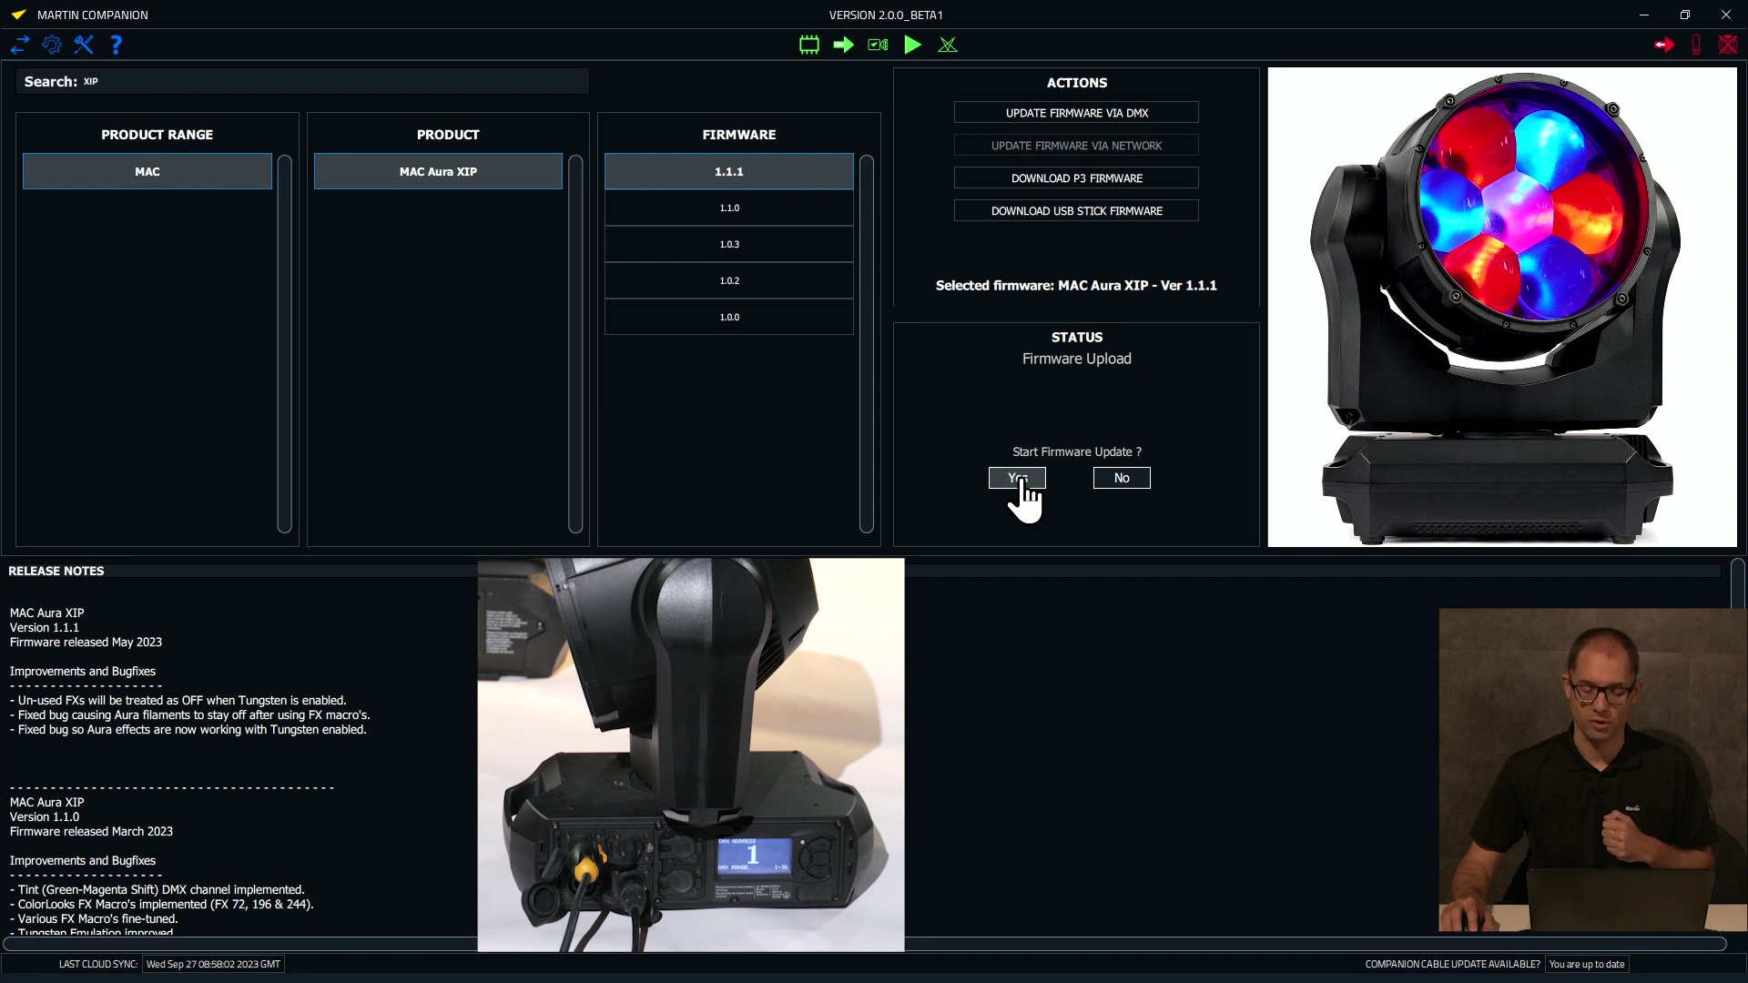
click(1018, 477)
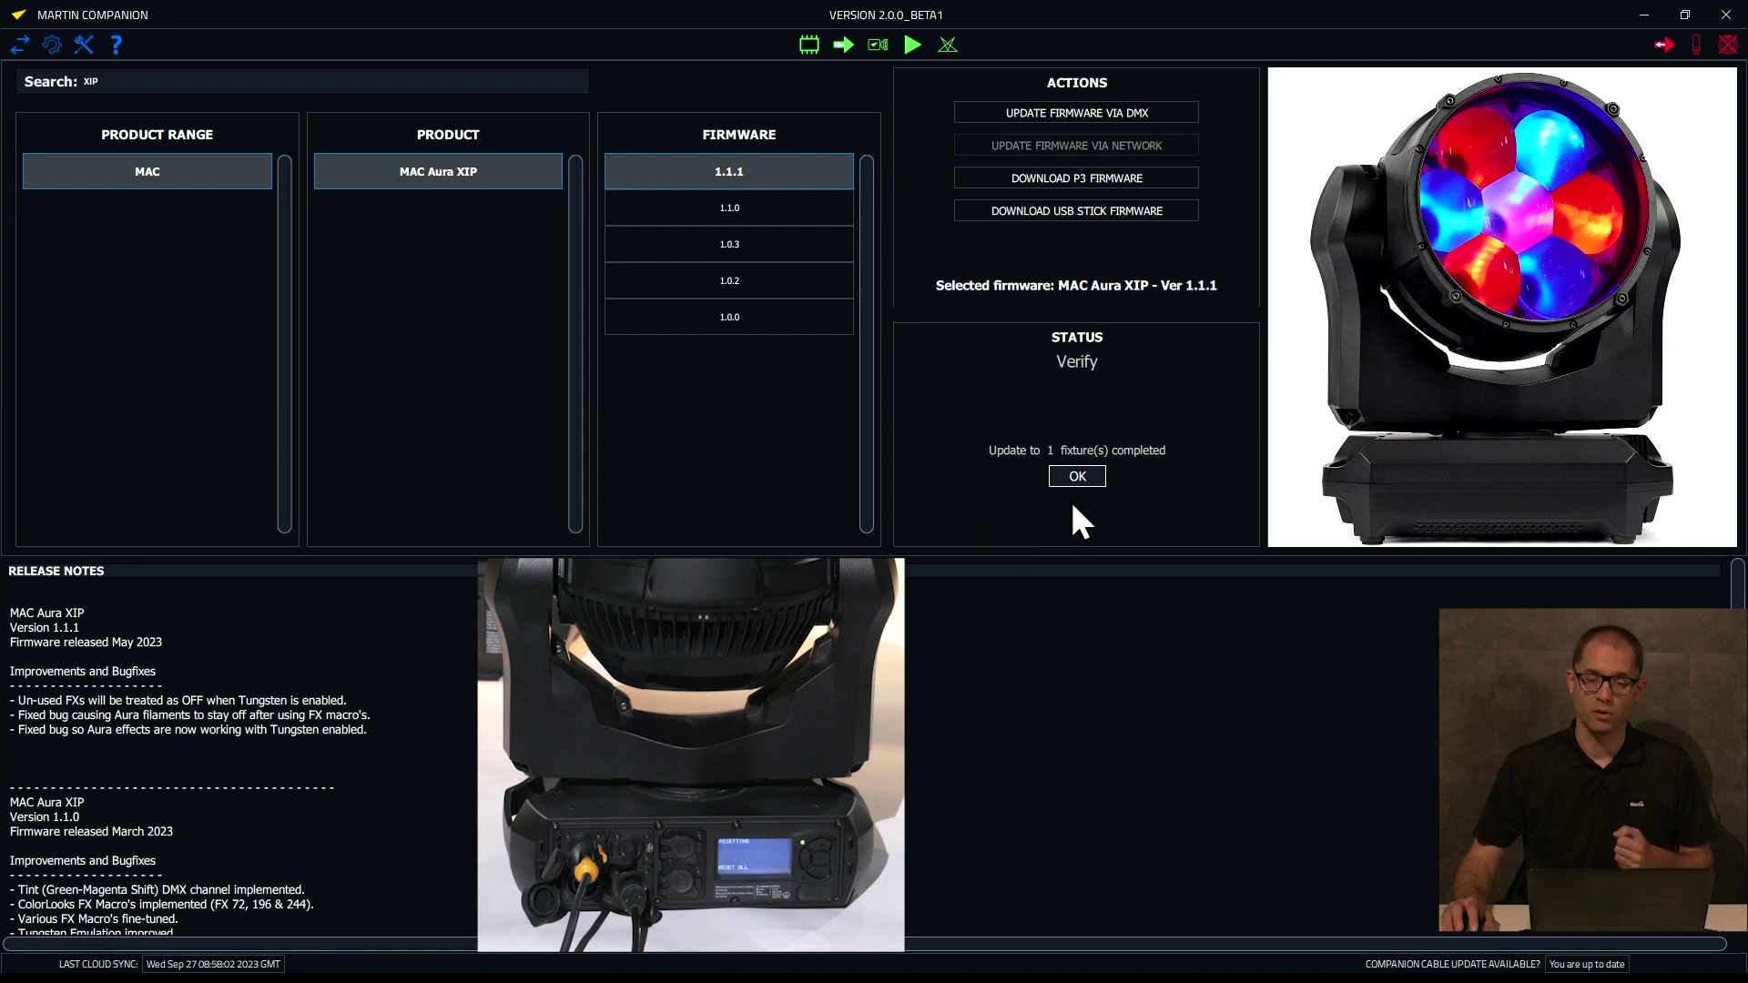
click(1079, 476)
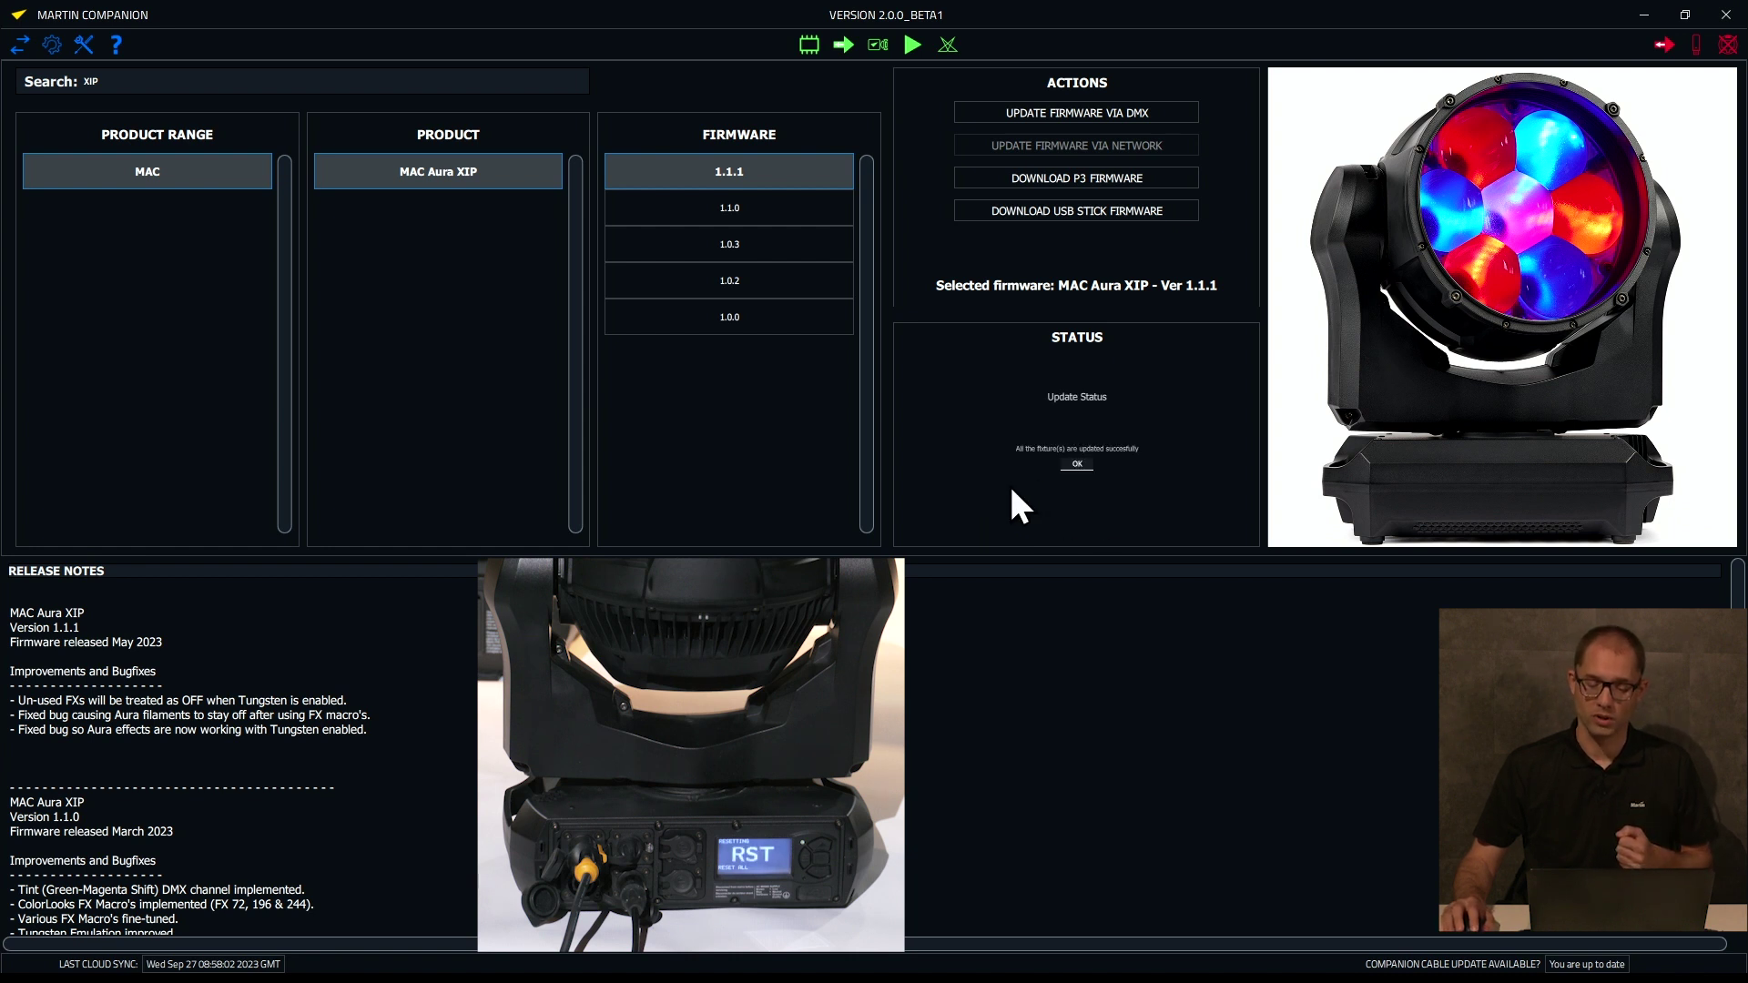
click(1057, 477)
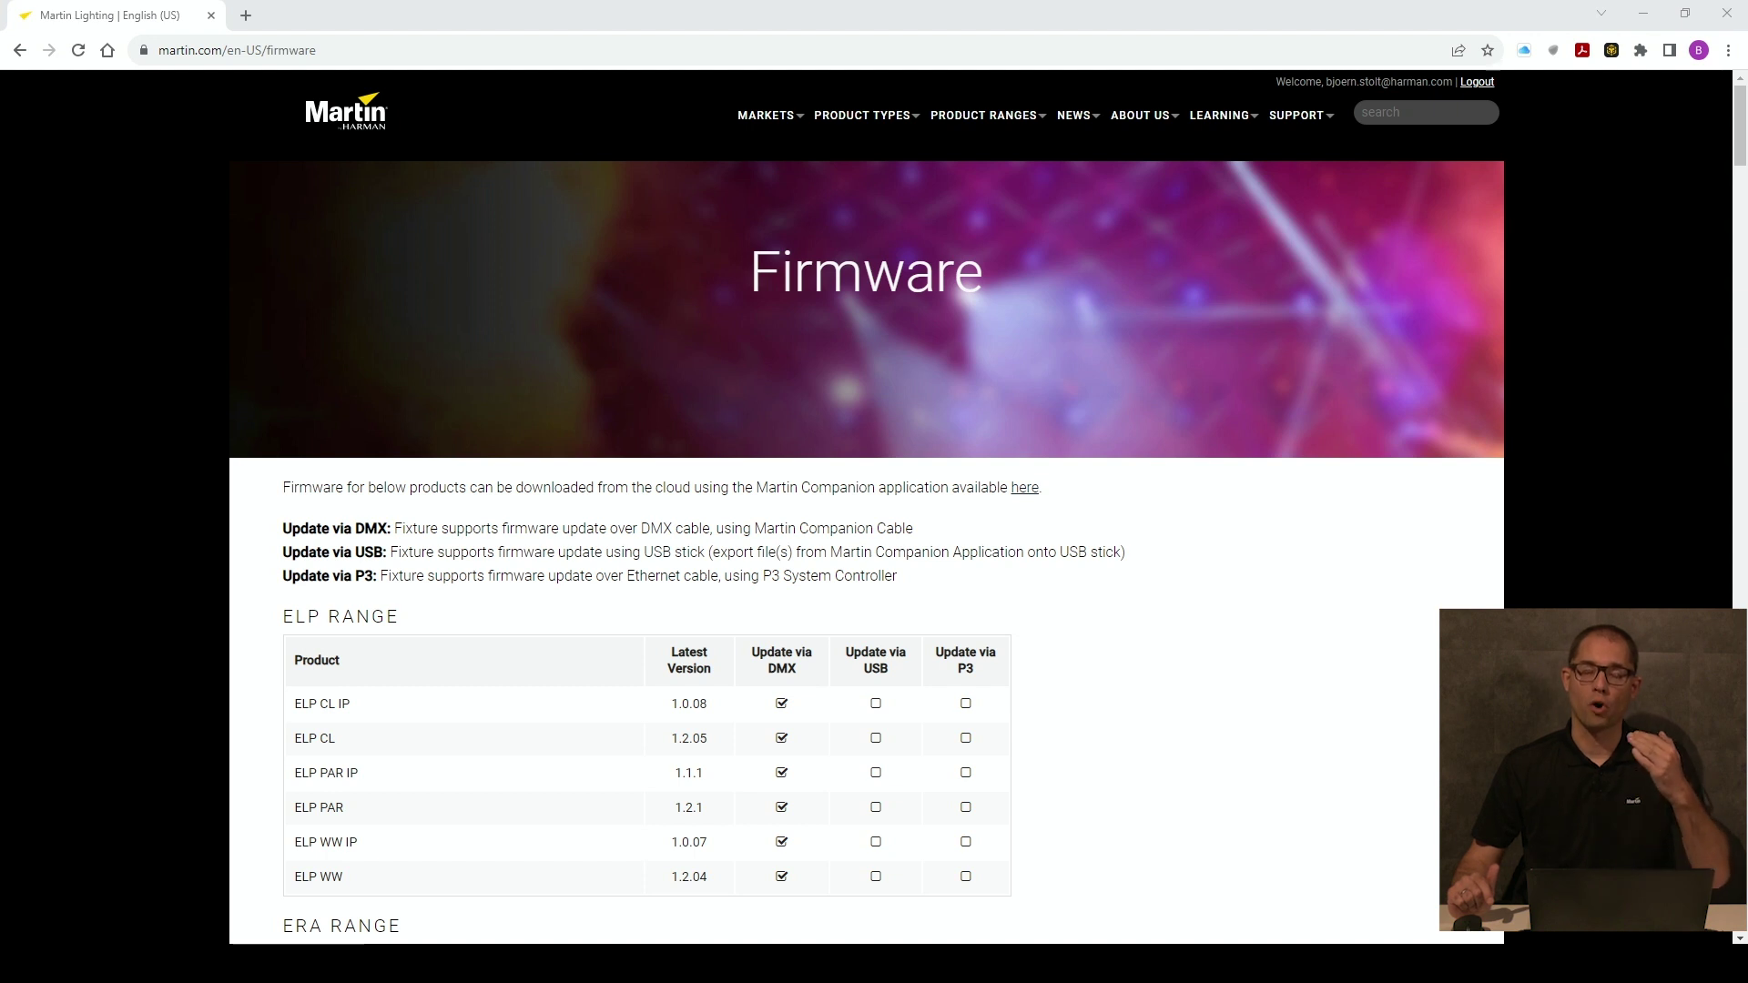
On Martin's firmware web page, examine the latest versions and supported update methods for each product through the MAC range
scroll(867, 506, down, 5)
scroll(867, 506, down, 8)
scroll(867, 506, down, 7)
scroll(867, 506, down, 8)
scroll(867, 506, down, 8)
scroll(866, 506, down, 4)
scroll(867, 506, down, 9)
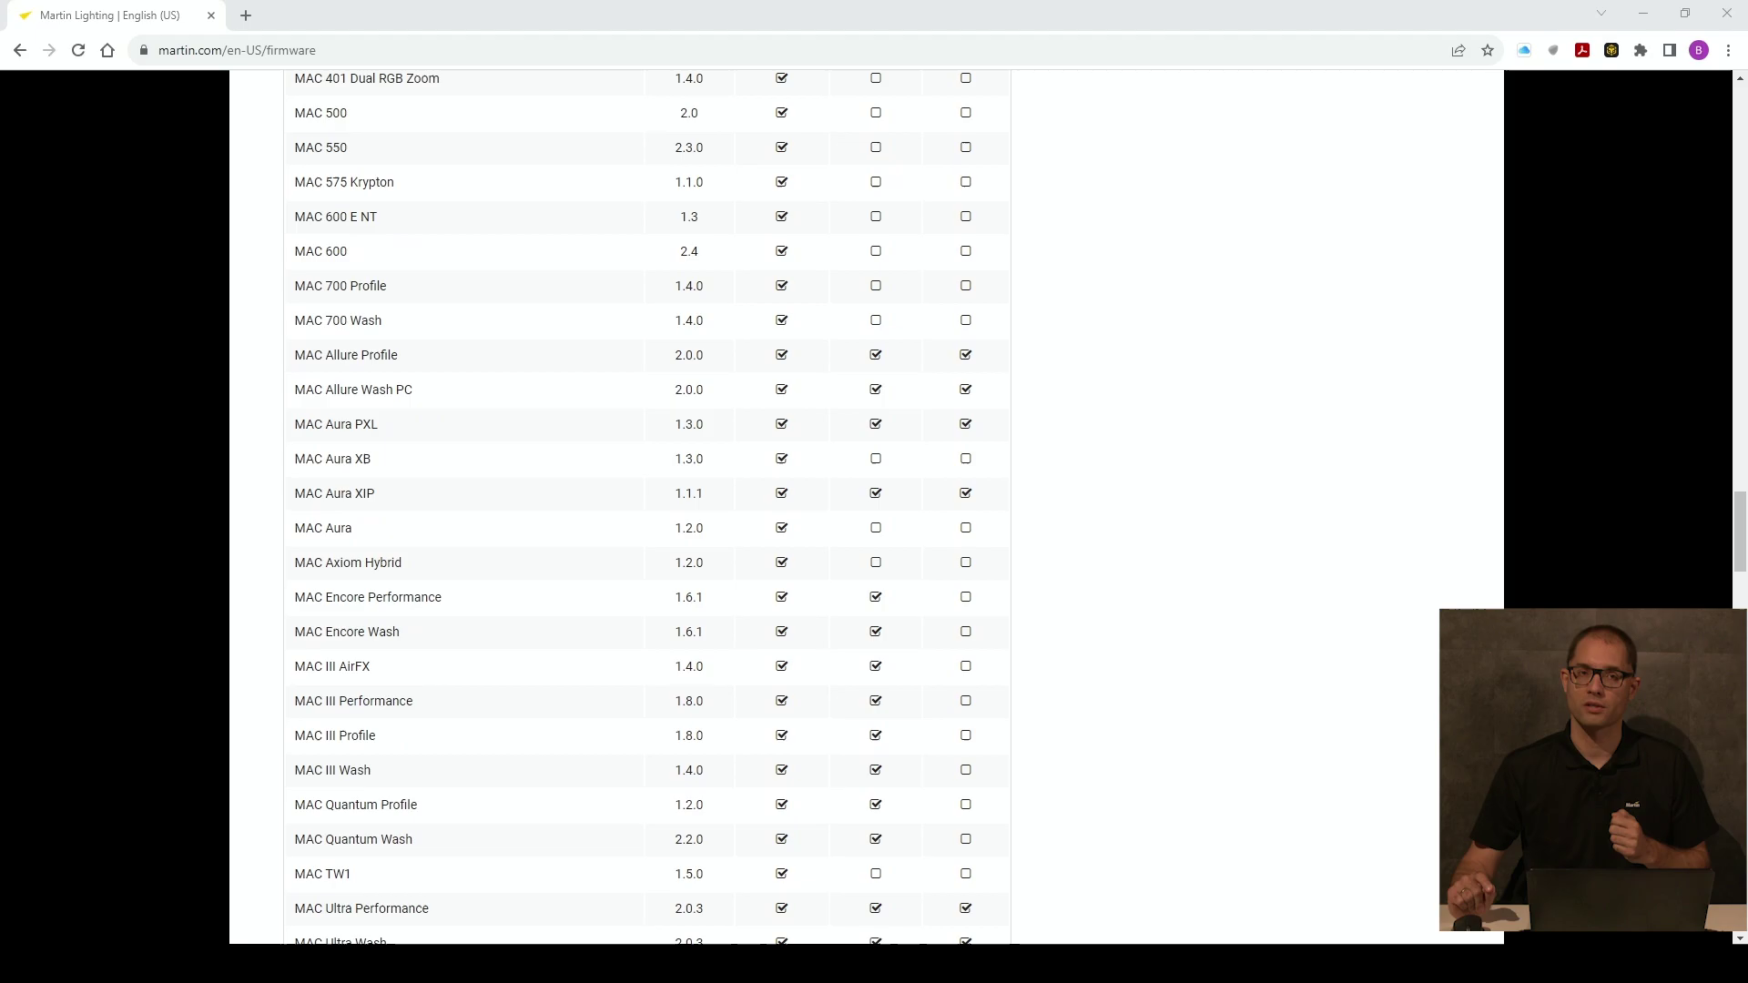
scroll(867, 506, down, 3)
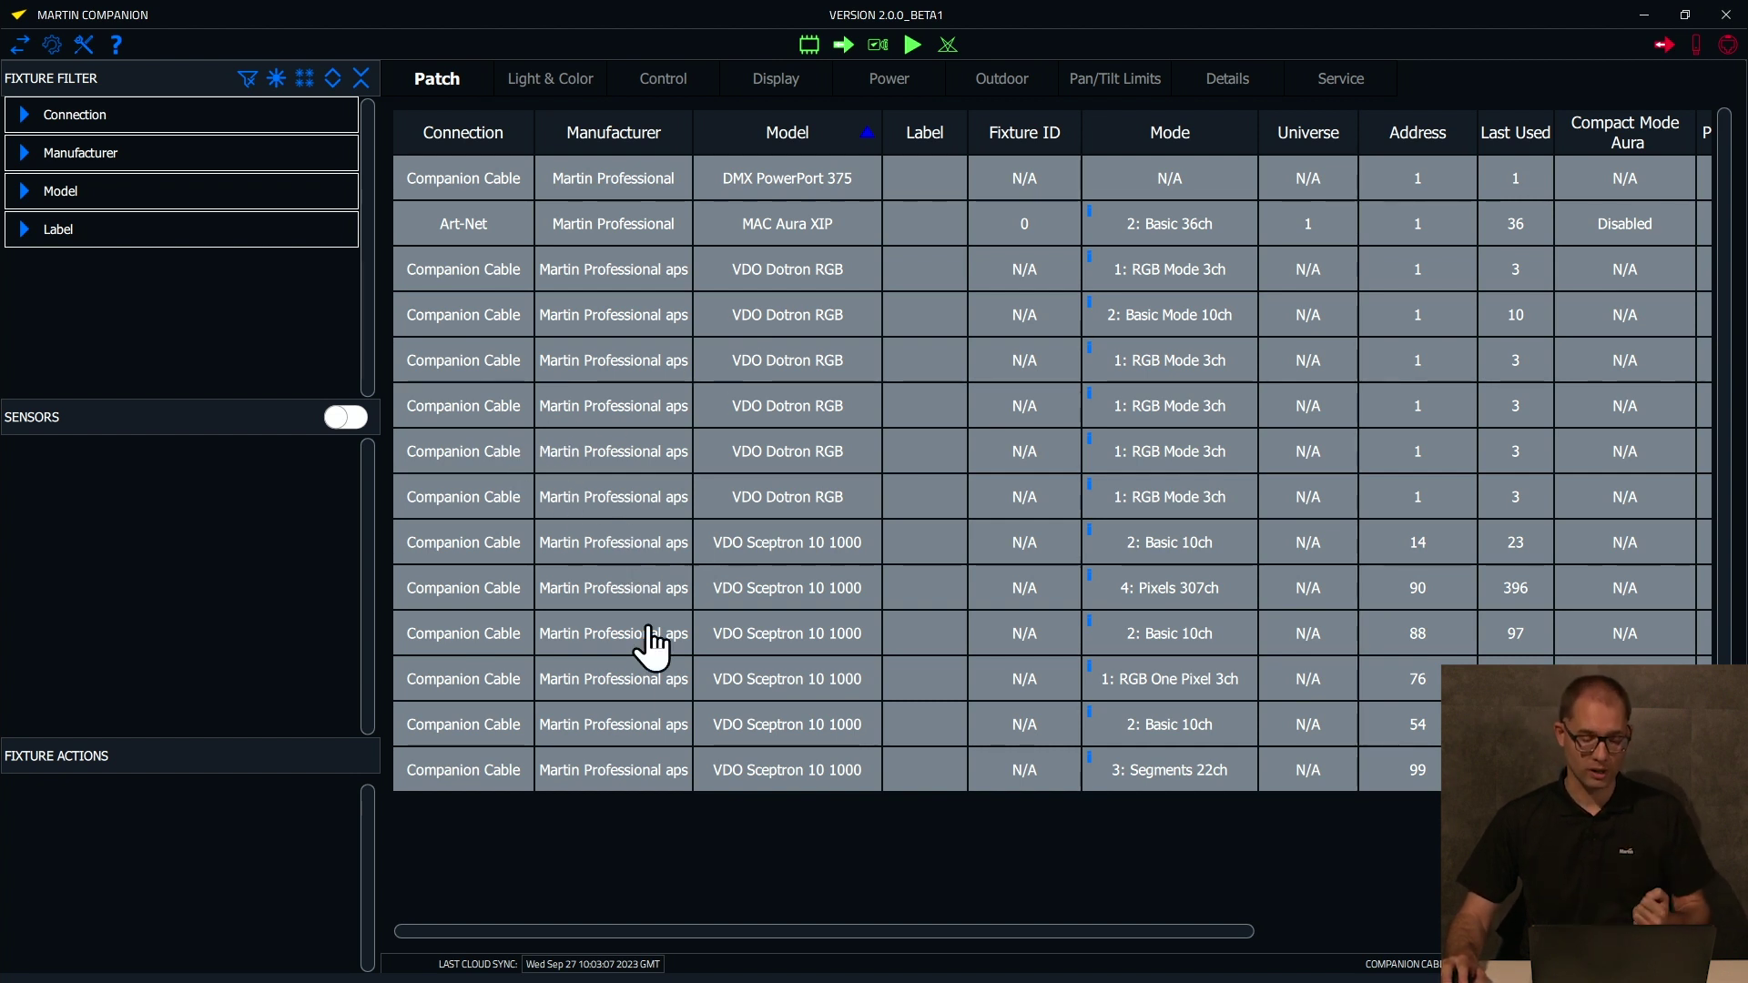
Select the VDO Sceptron 10 1000 at address 99 and expand the Connection and Model fixture filters to view their entries
click(618, 769)
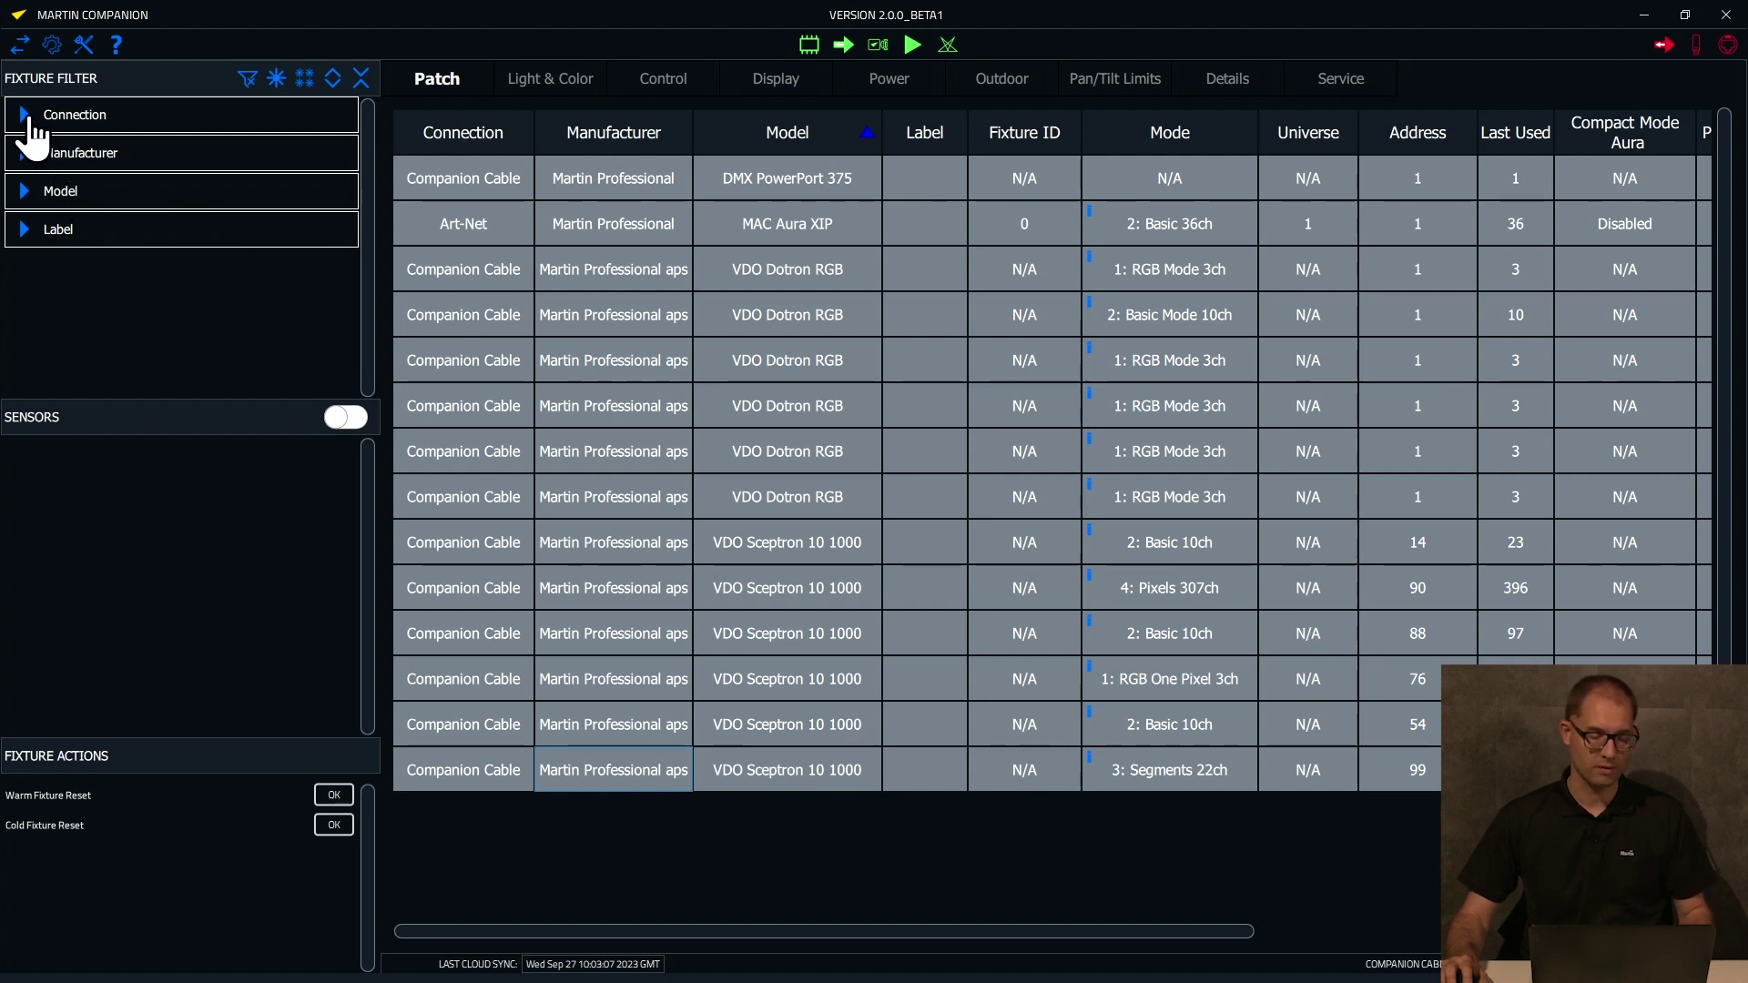
click(29, 121)
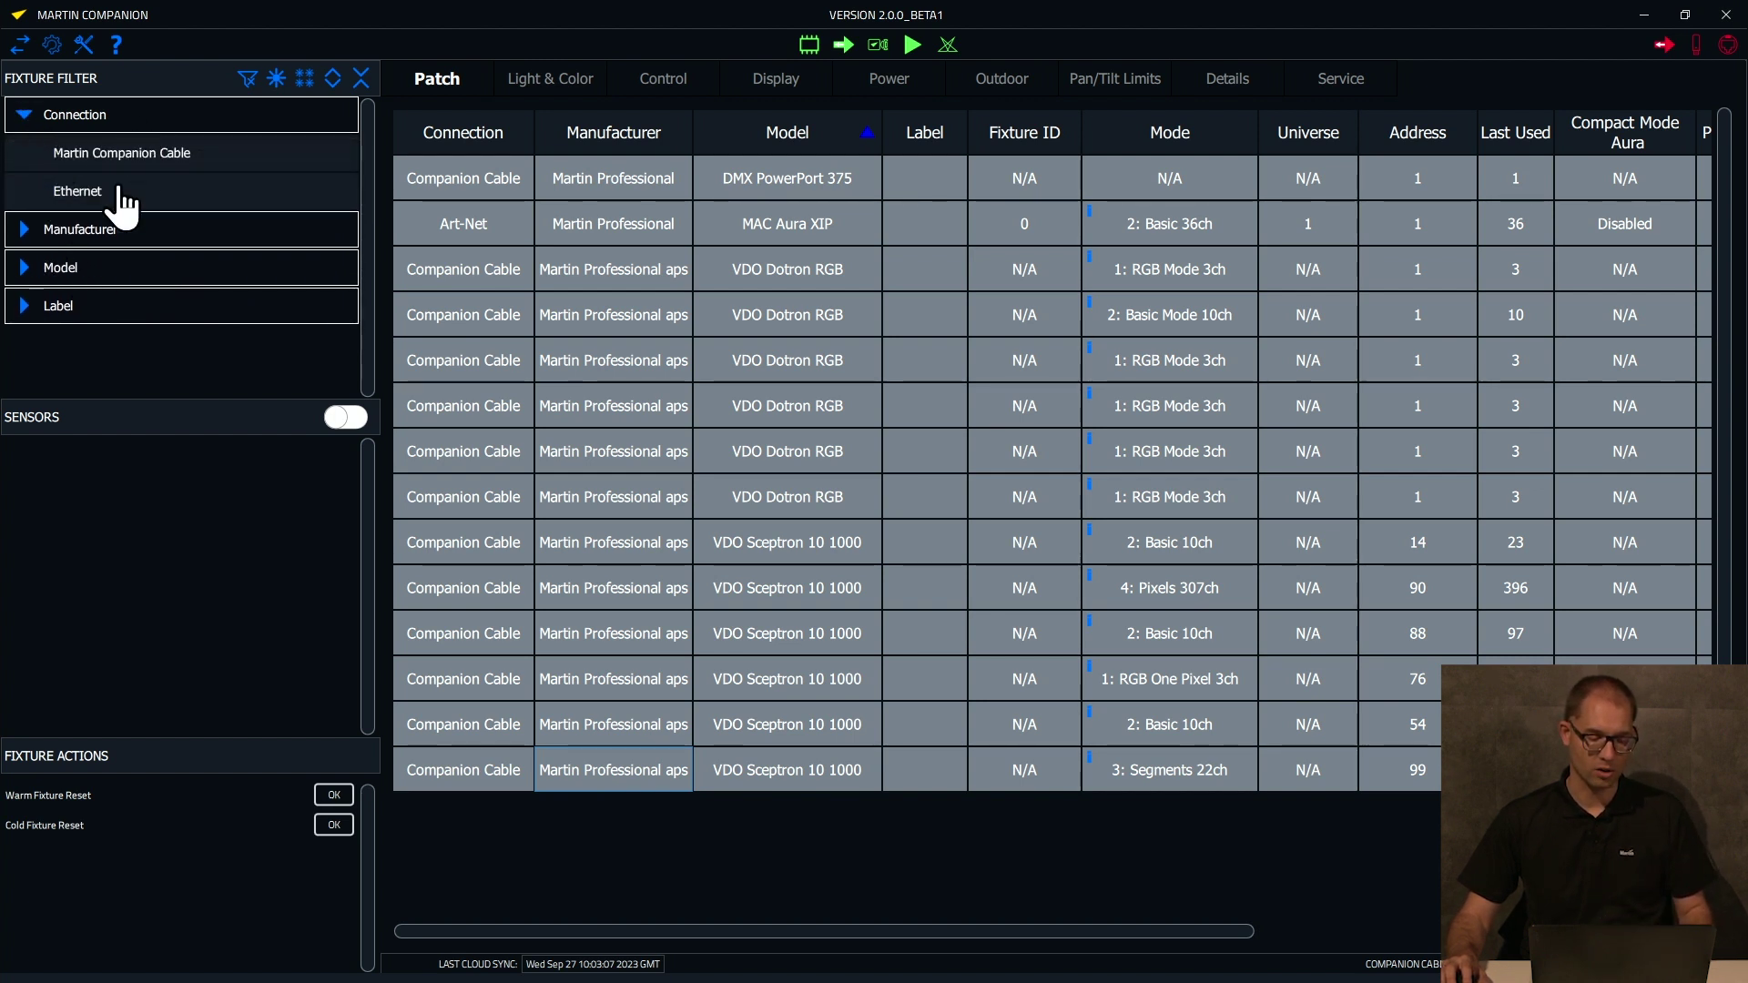
click(31, 273)
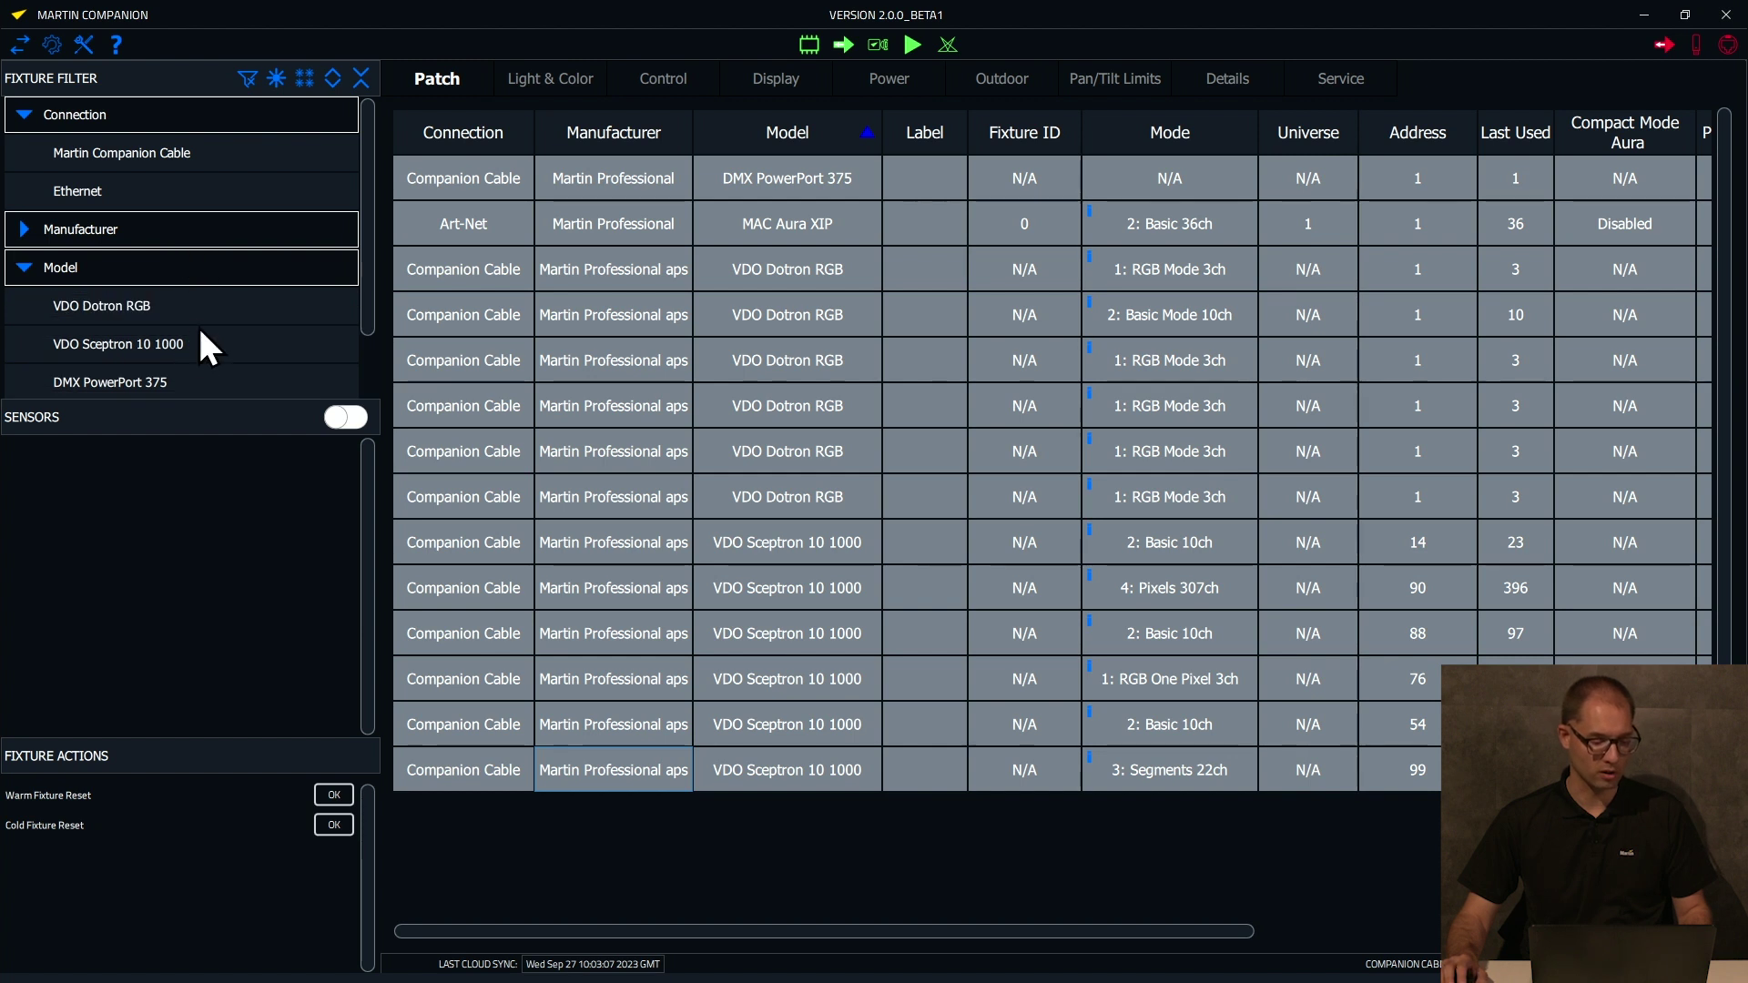
scroll(209, 337, down, 2)
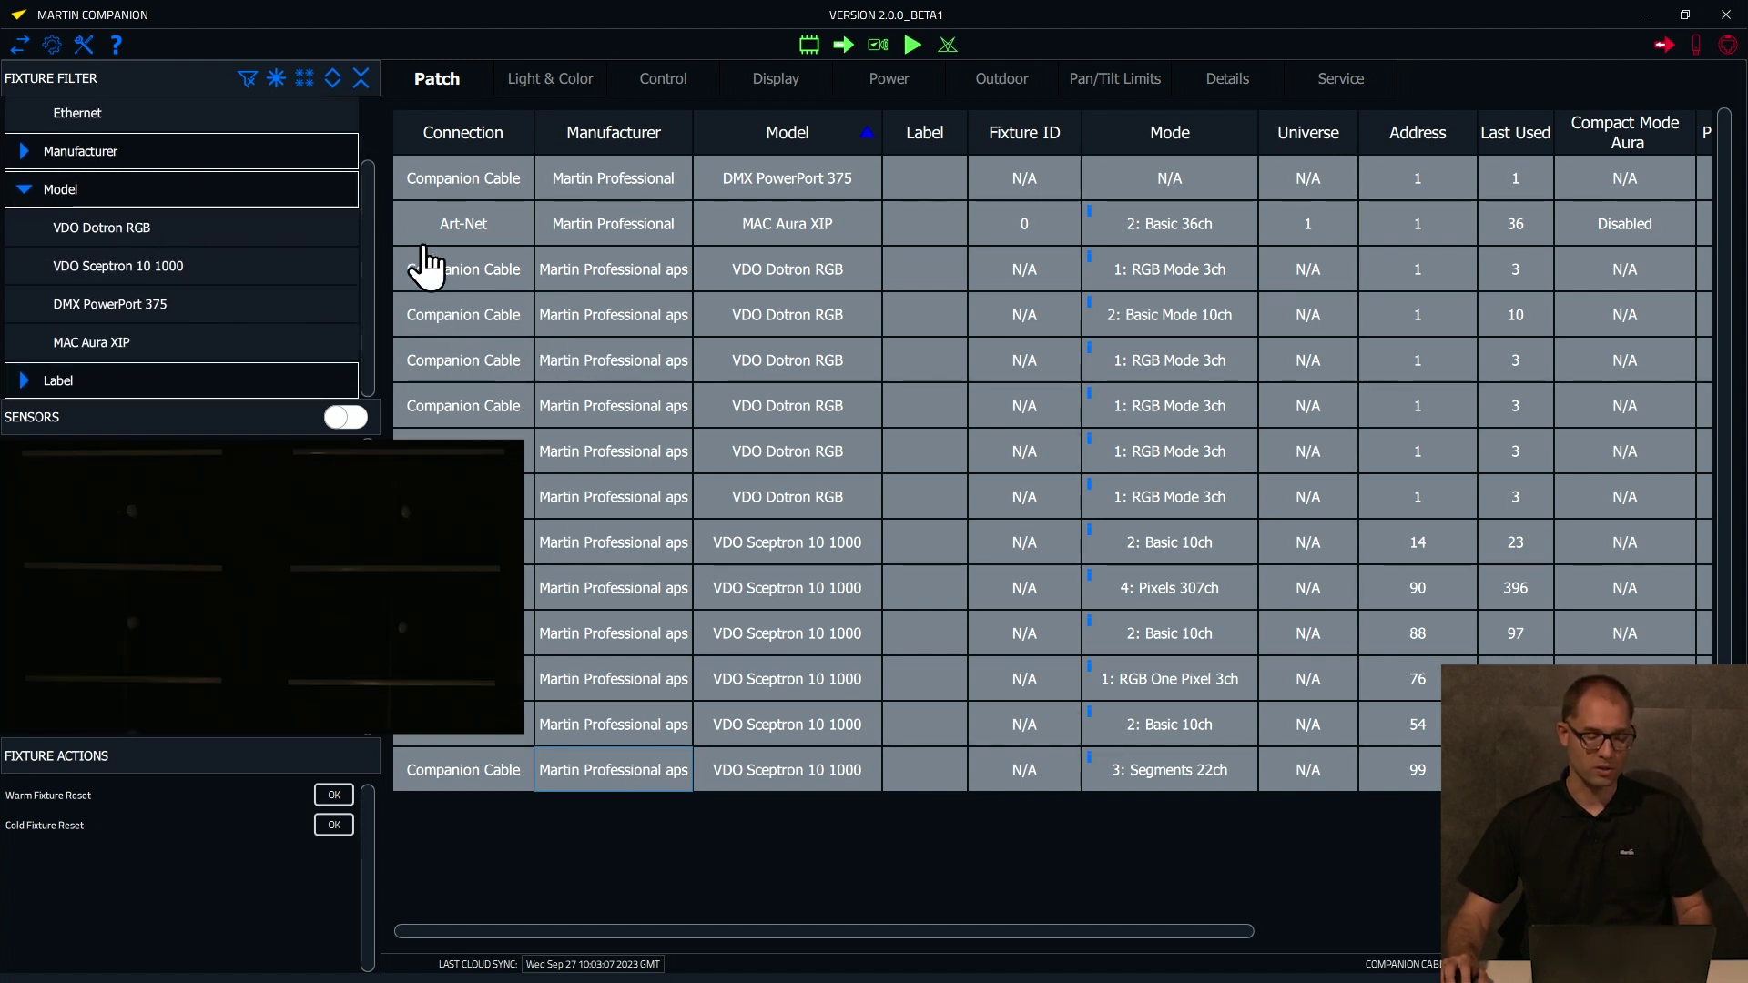
Turn on fixture identification and step through the remaining VDO Sceptron 10 1000 fixtures, ending with the one at address 14
click(283, 86)
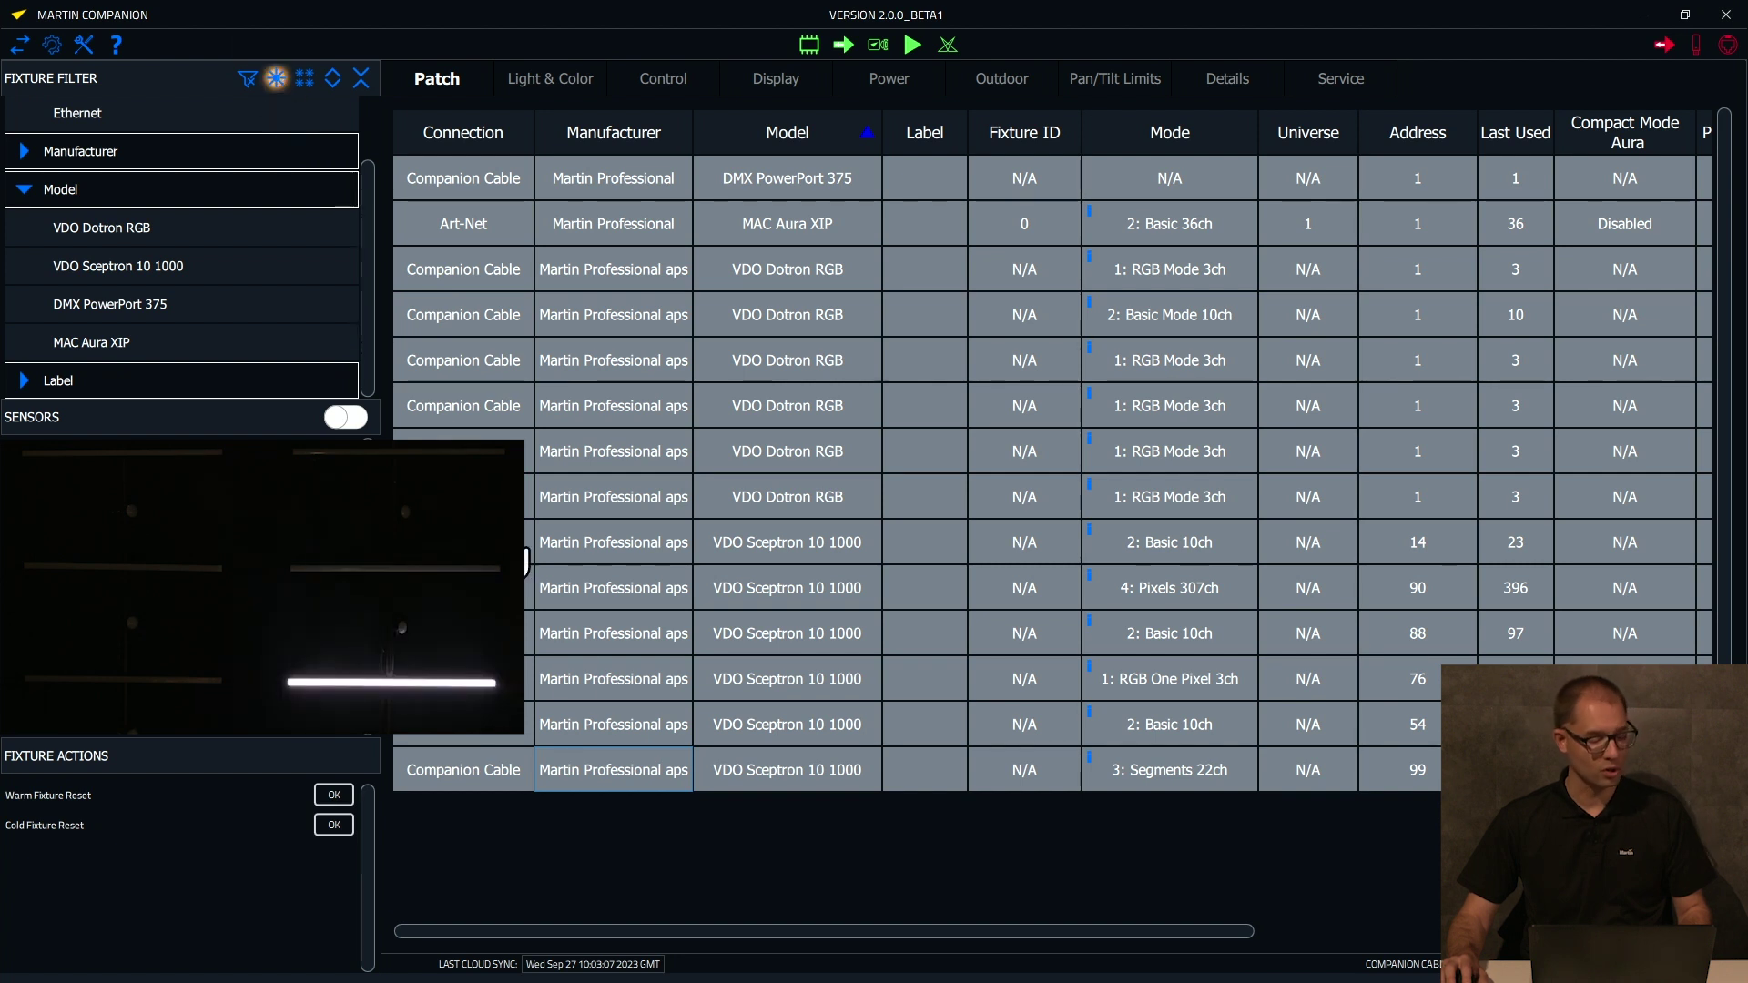
click(613, 718)
click(613, 683)
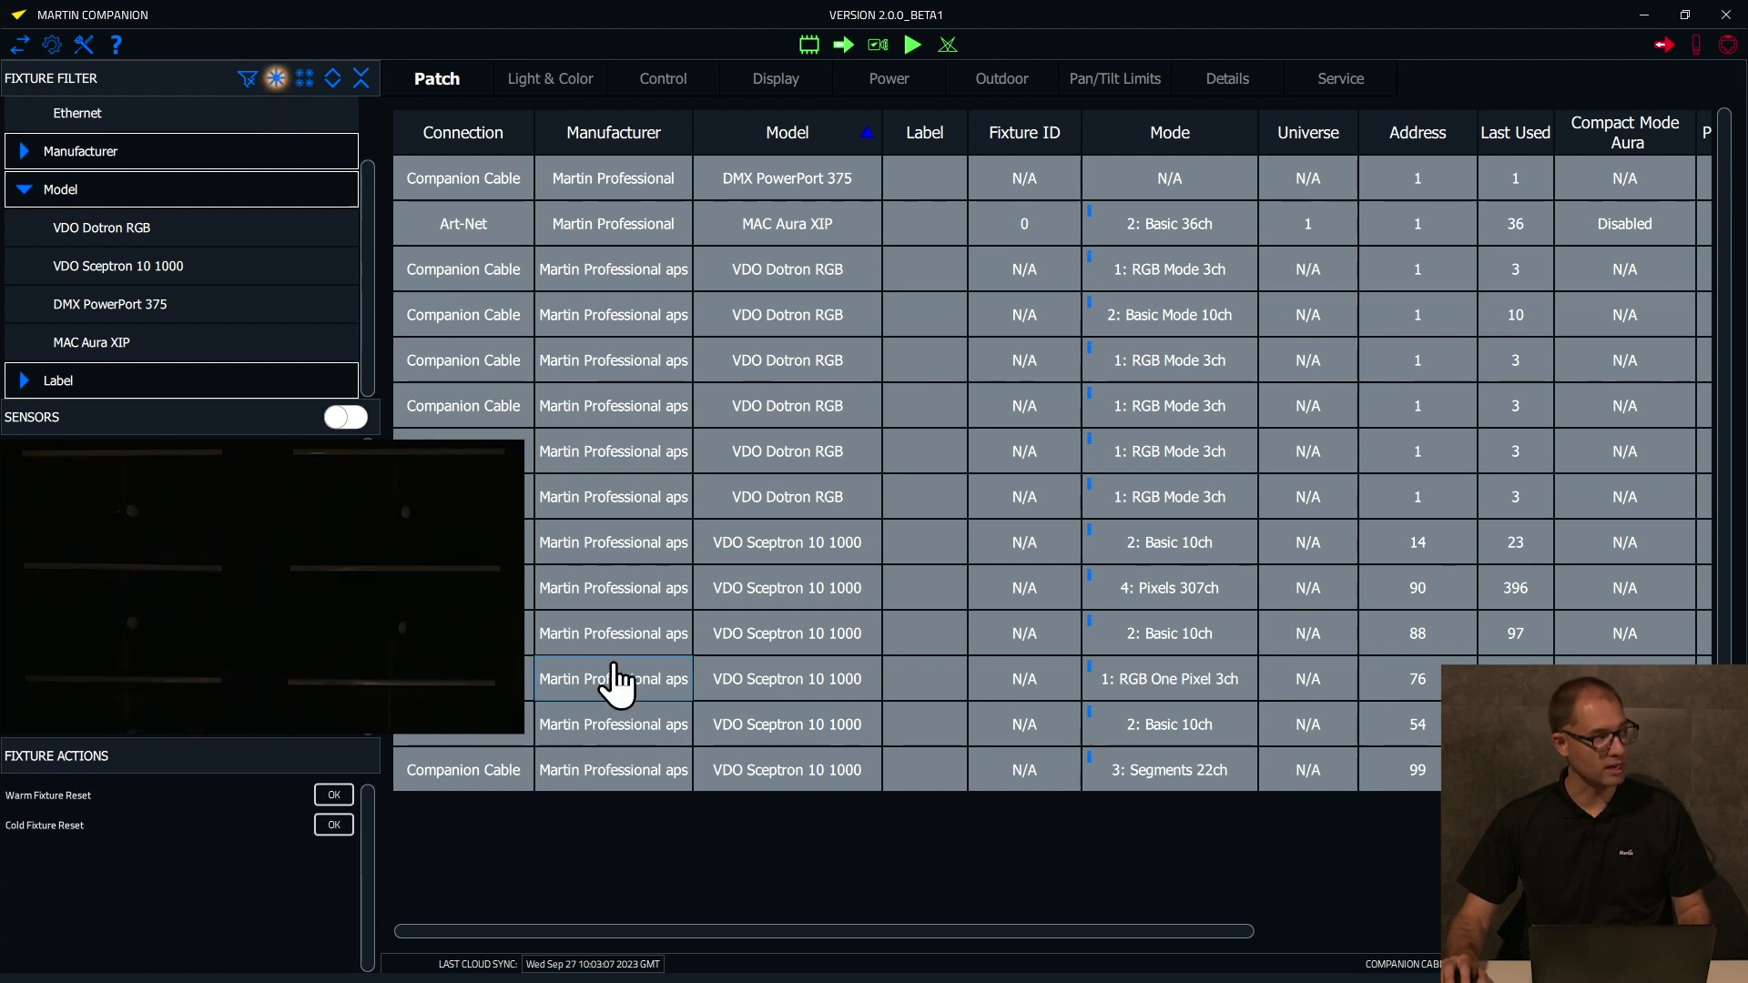
click(608, 637)
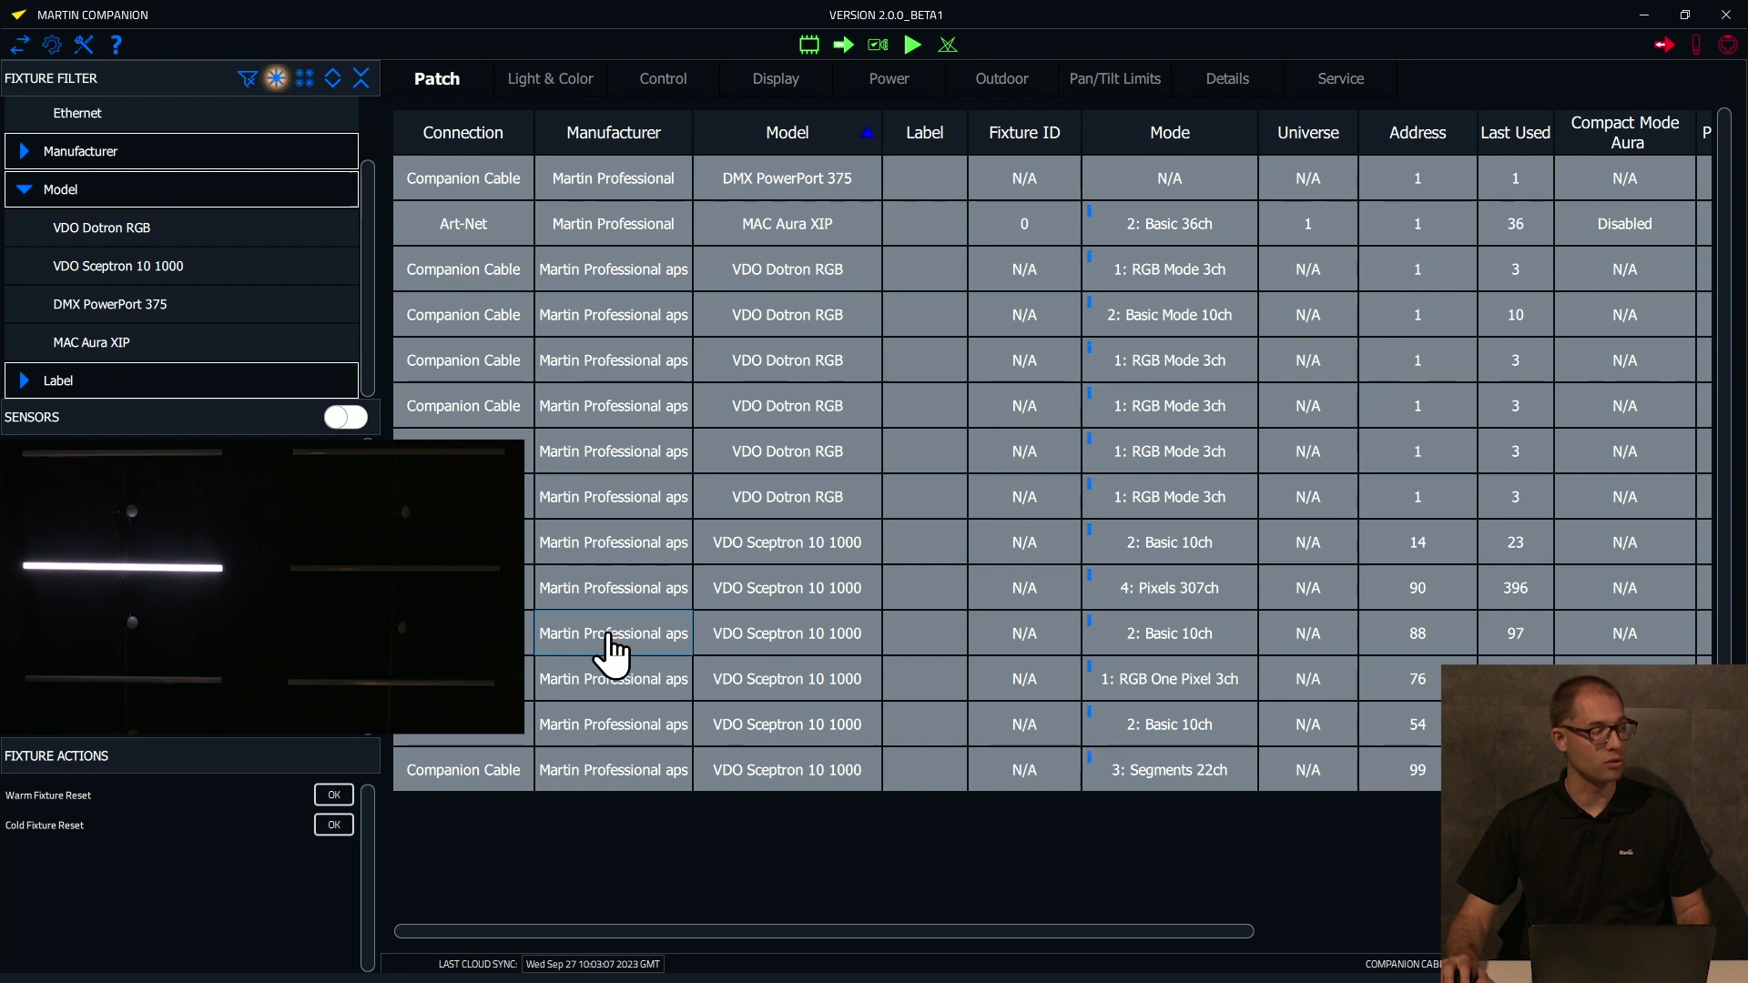
click(613, 593)
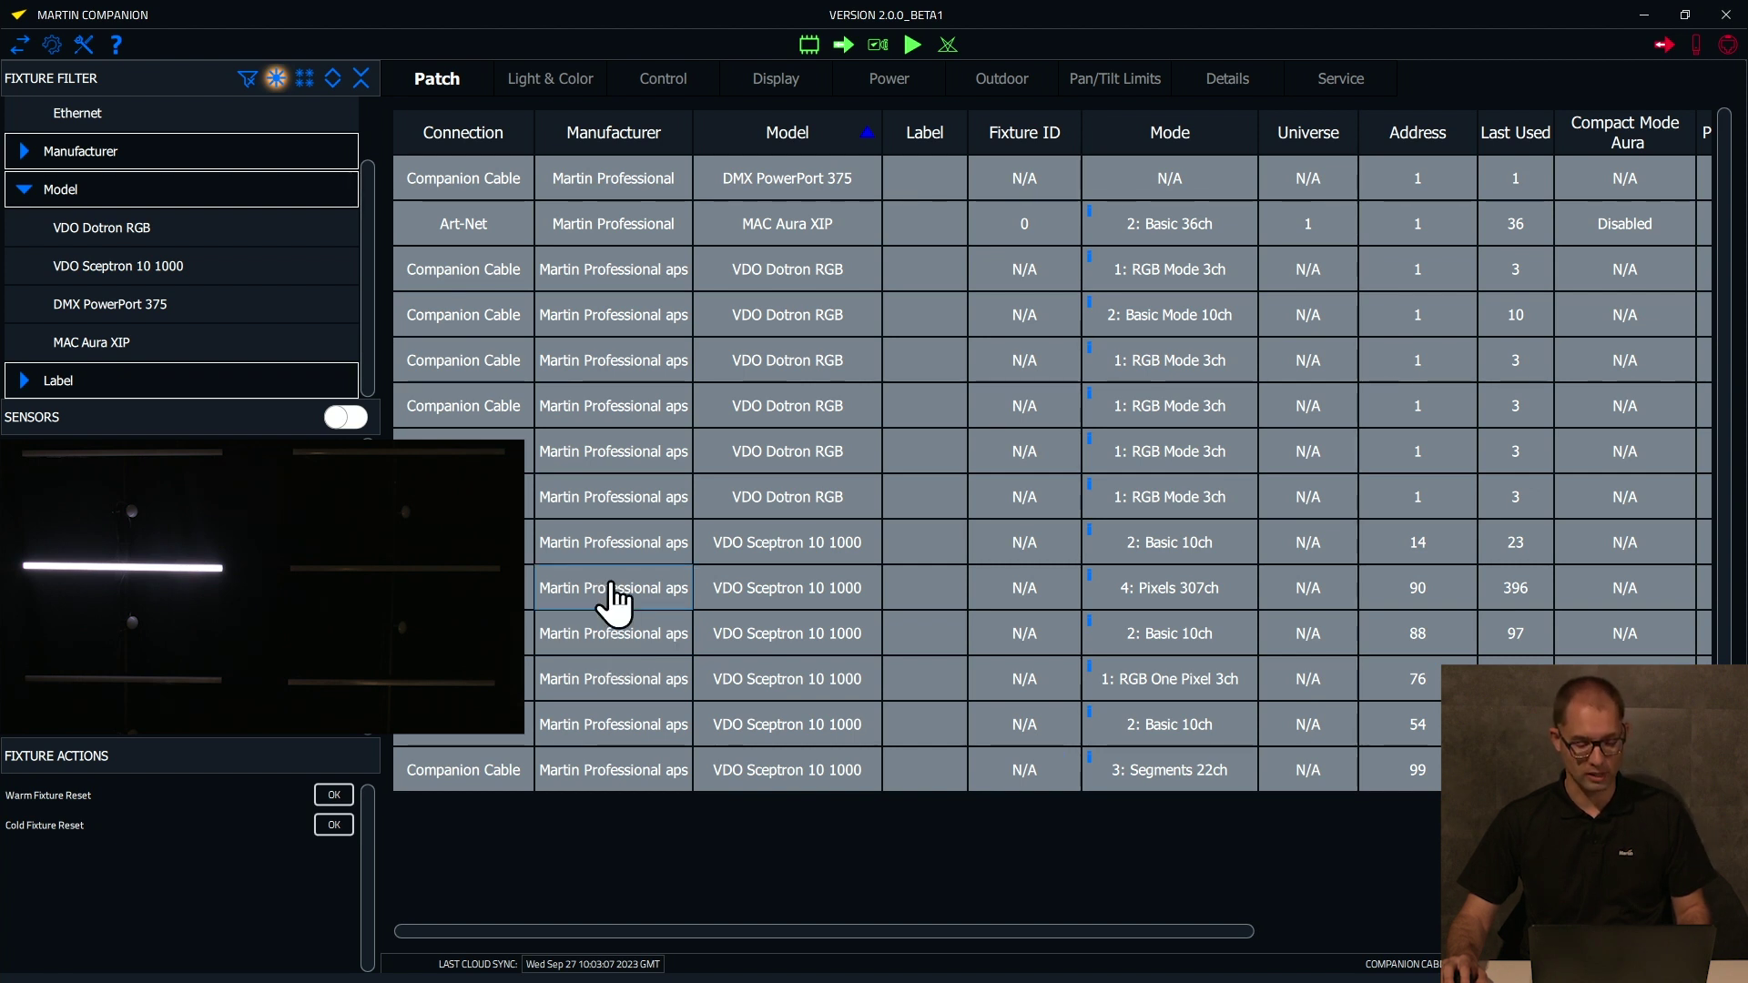
click(615, 551)
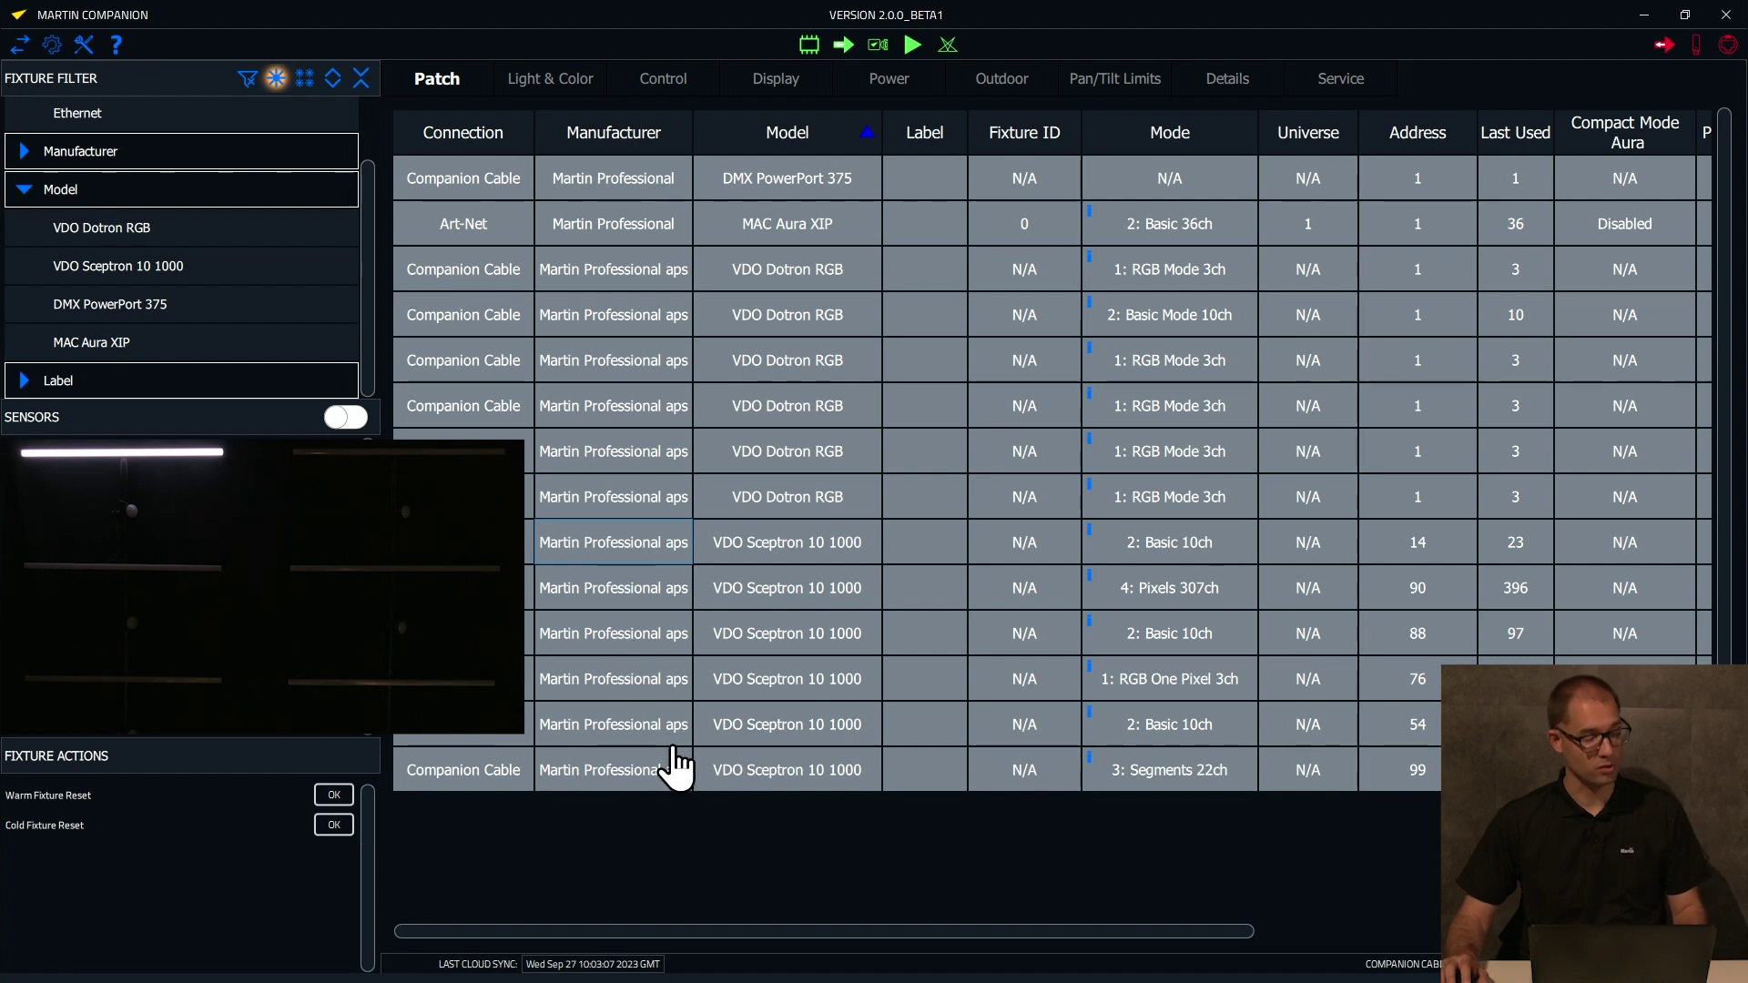
Set the mode of all six VDO Sceptron 10 1000 fixtures to 2: Basic 10ch
click(1143, 546)
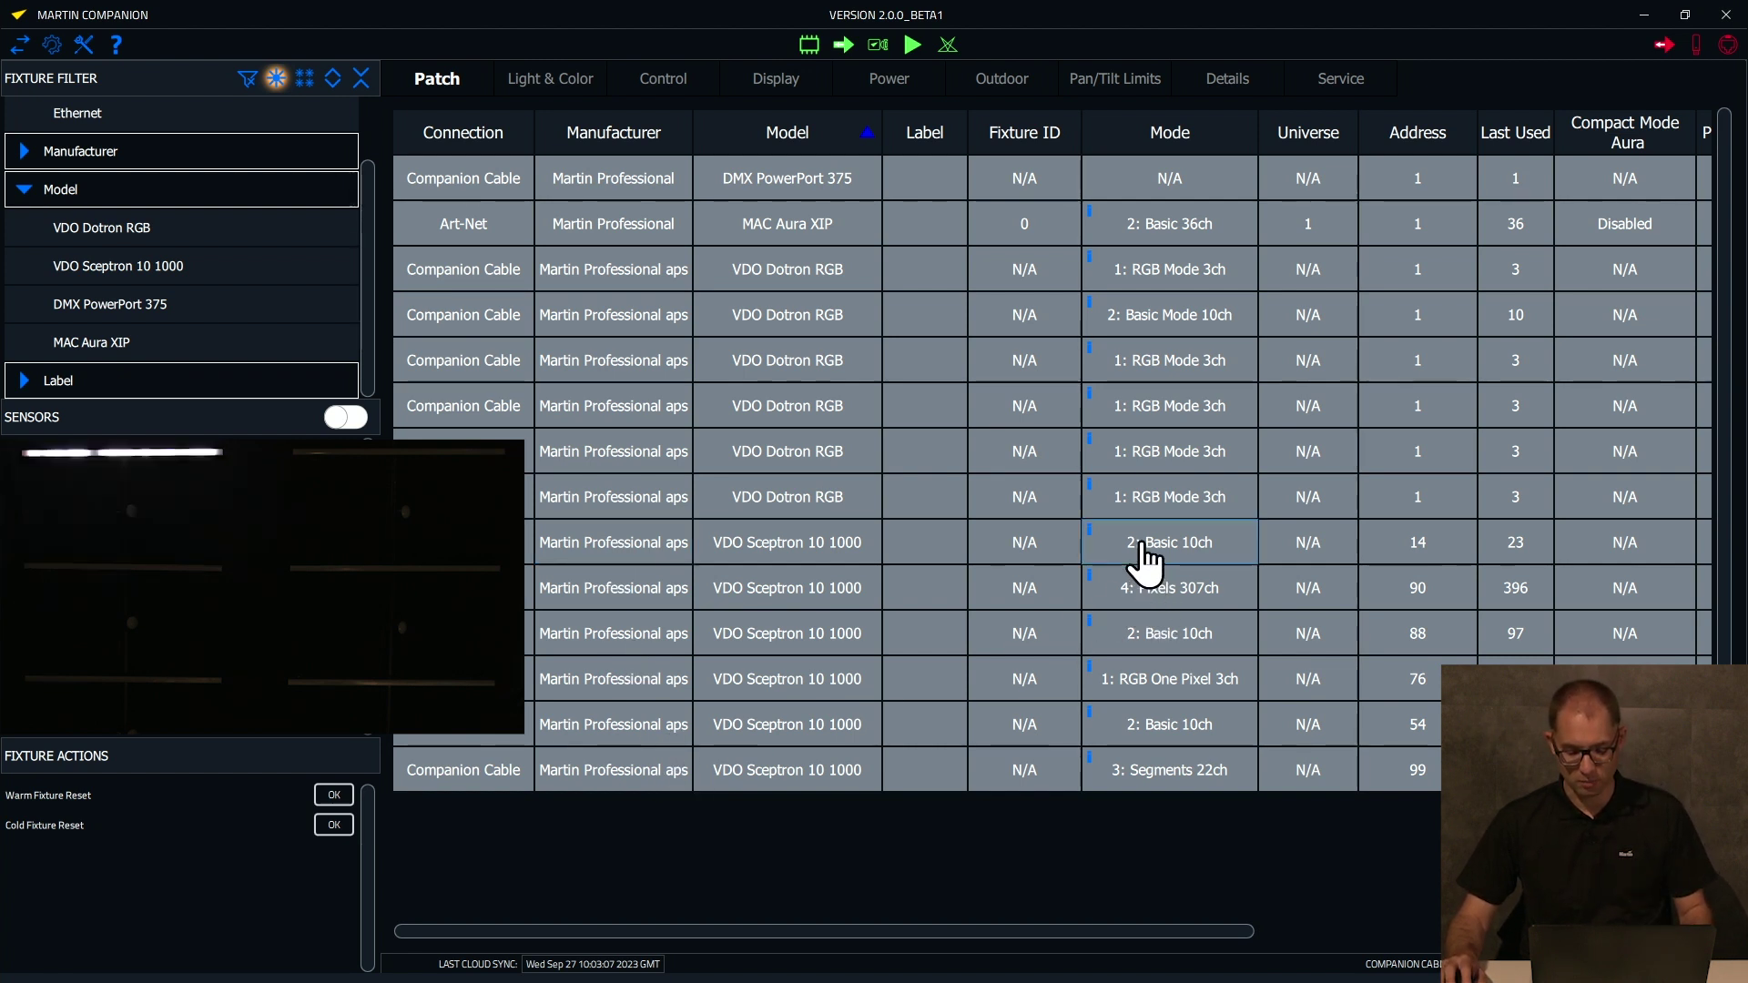
click(1156, 769)
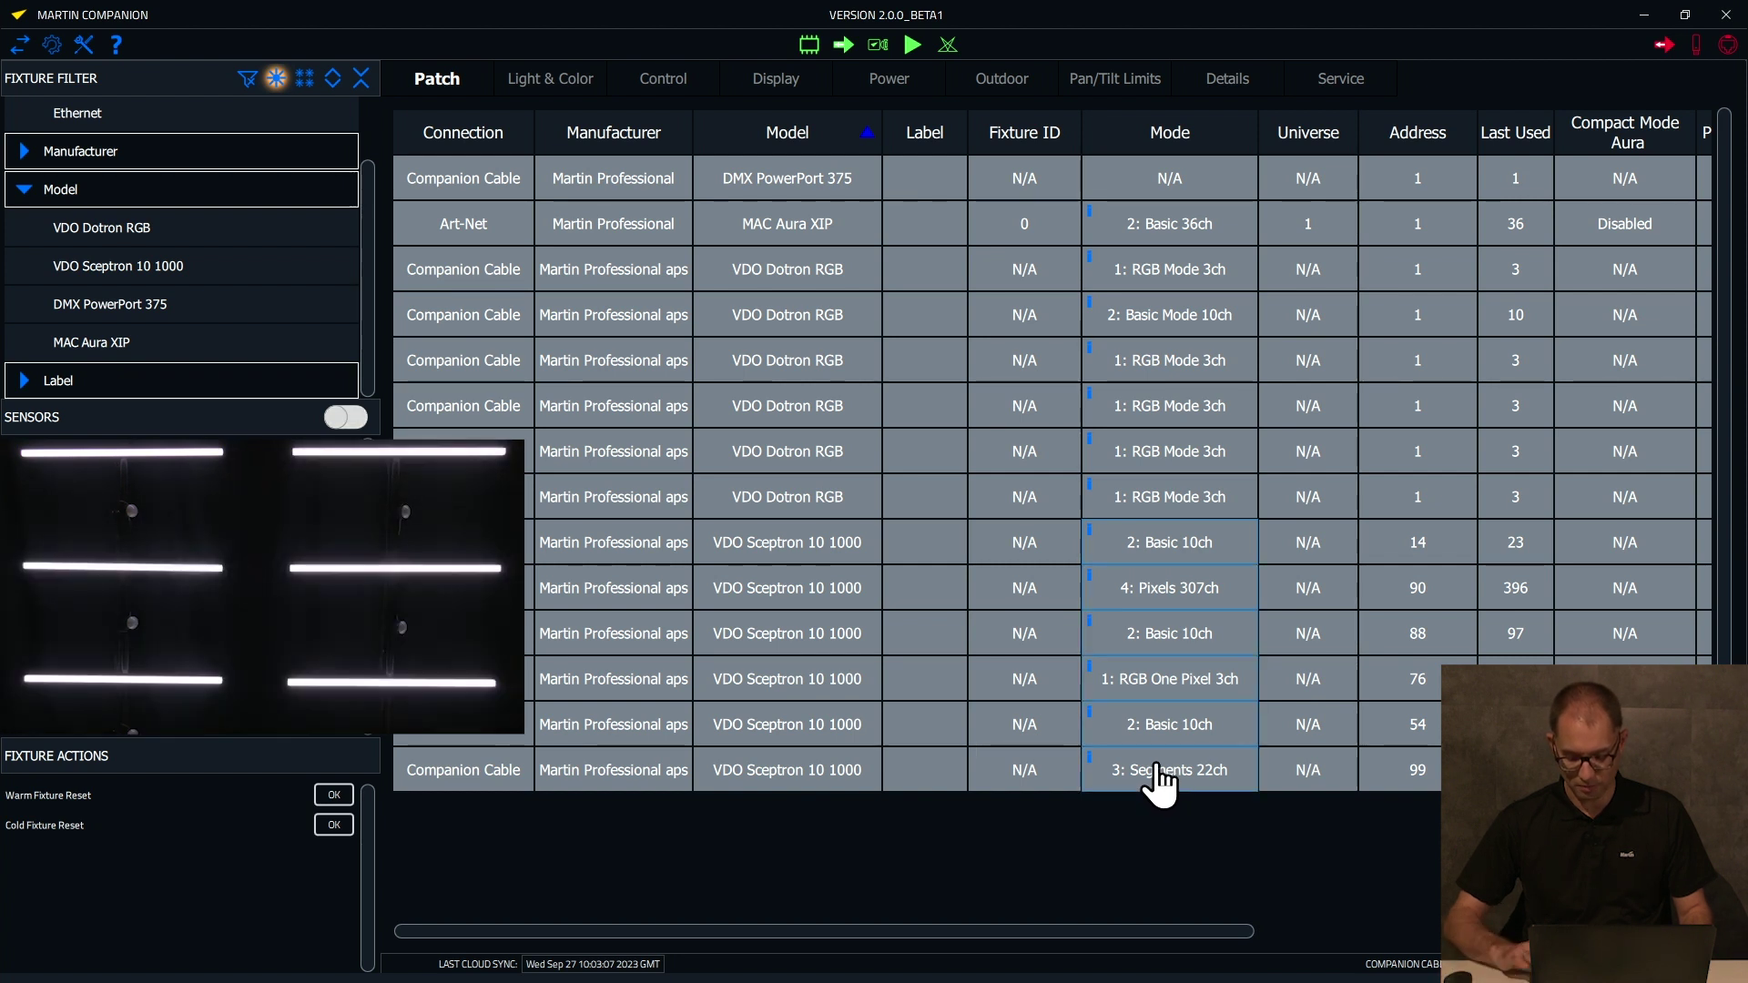
click(1157, 769)
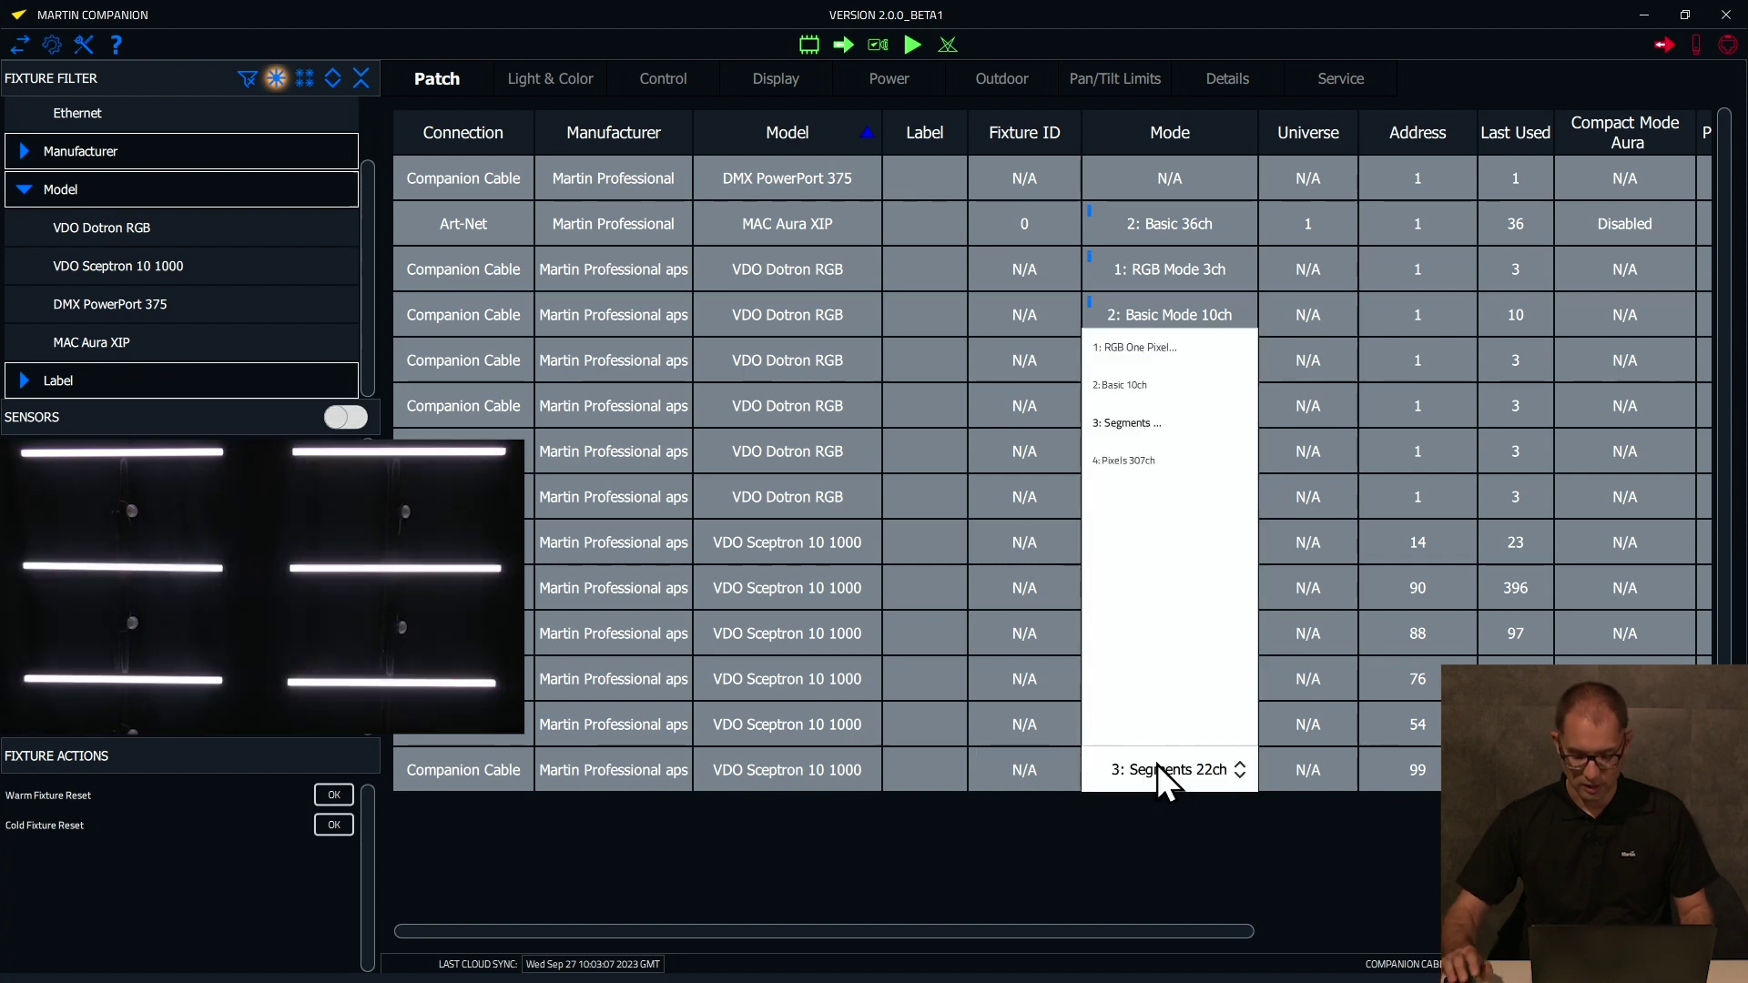
click(1134, 422)
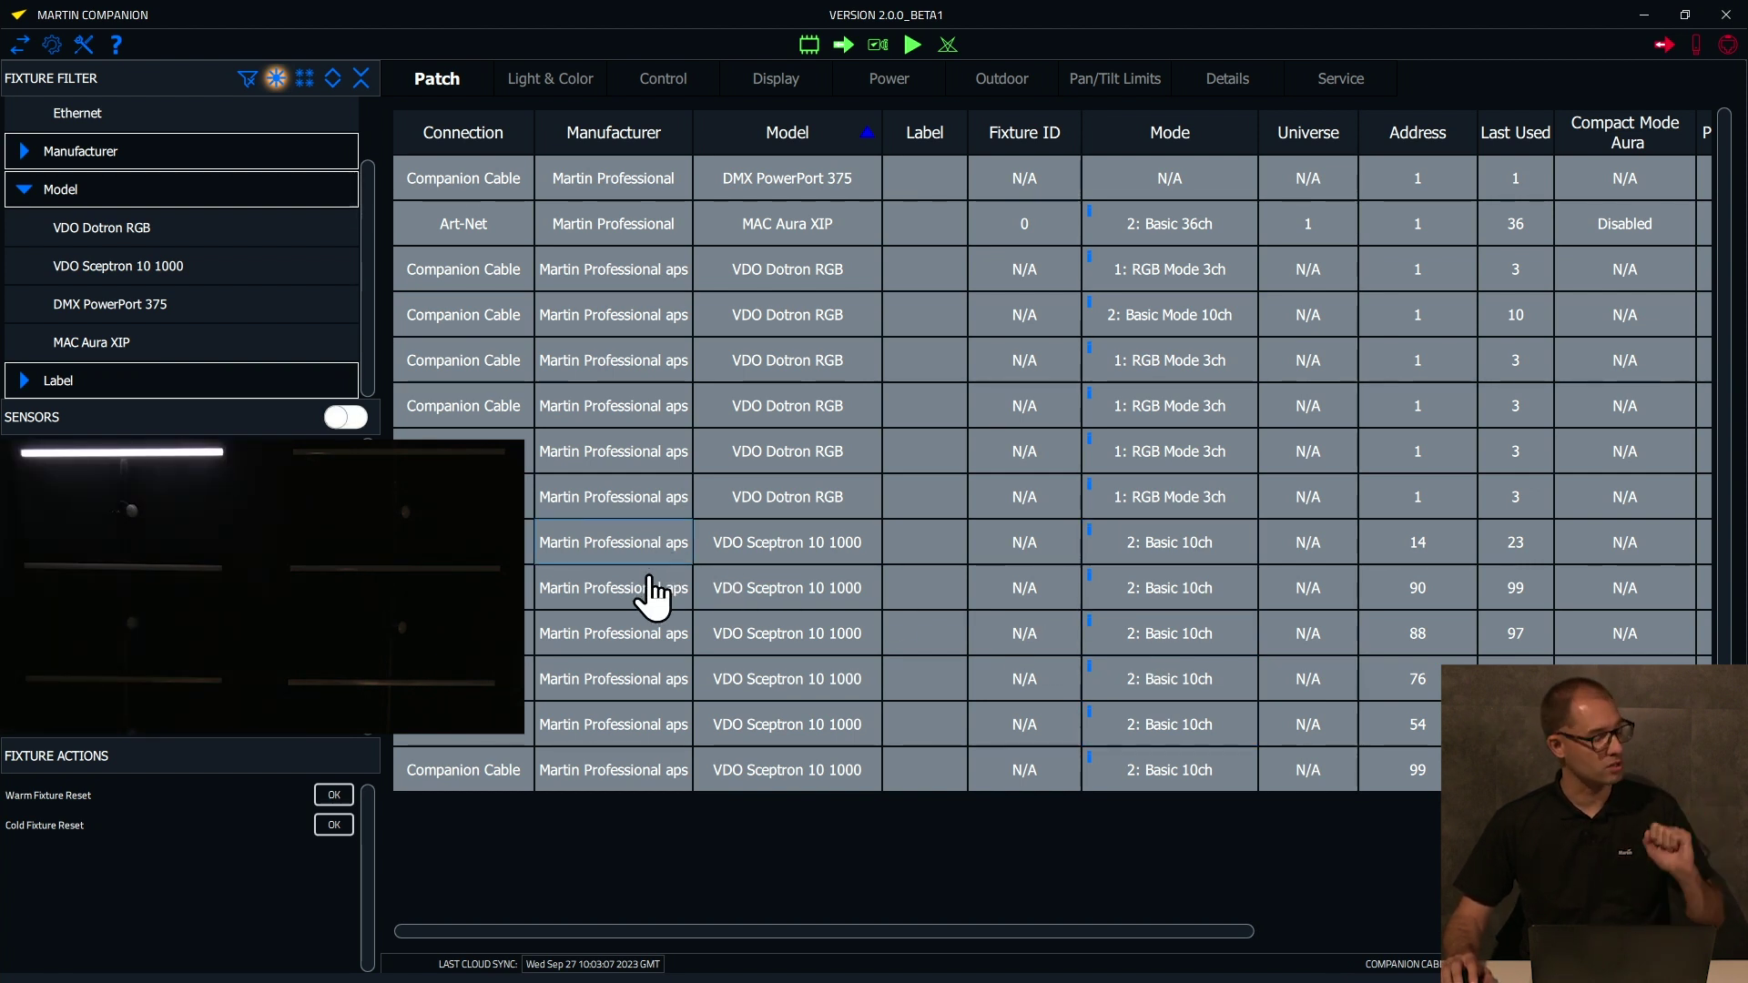
Set the addresses of the first two listed VDO Sceptron 10 1000 fixtures to 1 and 11, identifying the second one first
click(1418, 544)
key(Return)
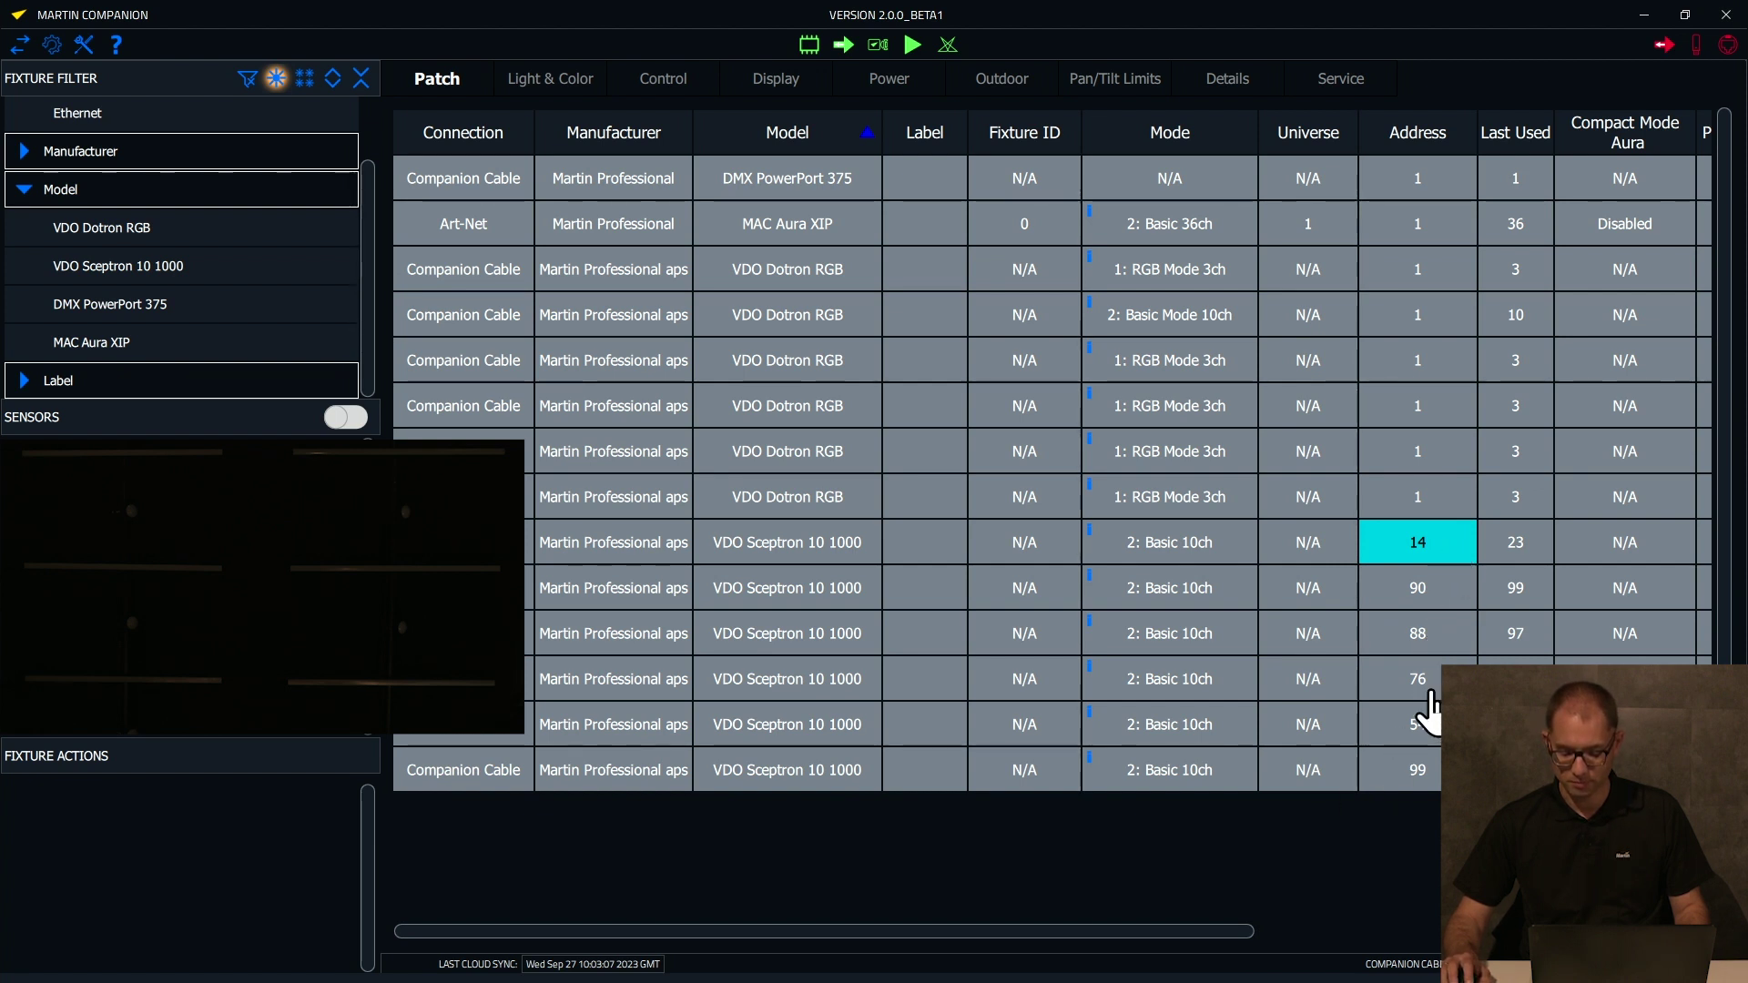
click(1515, 545)
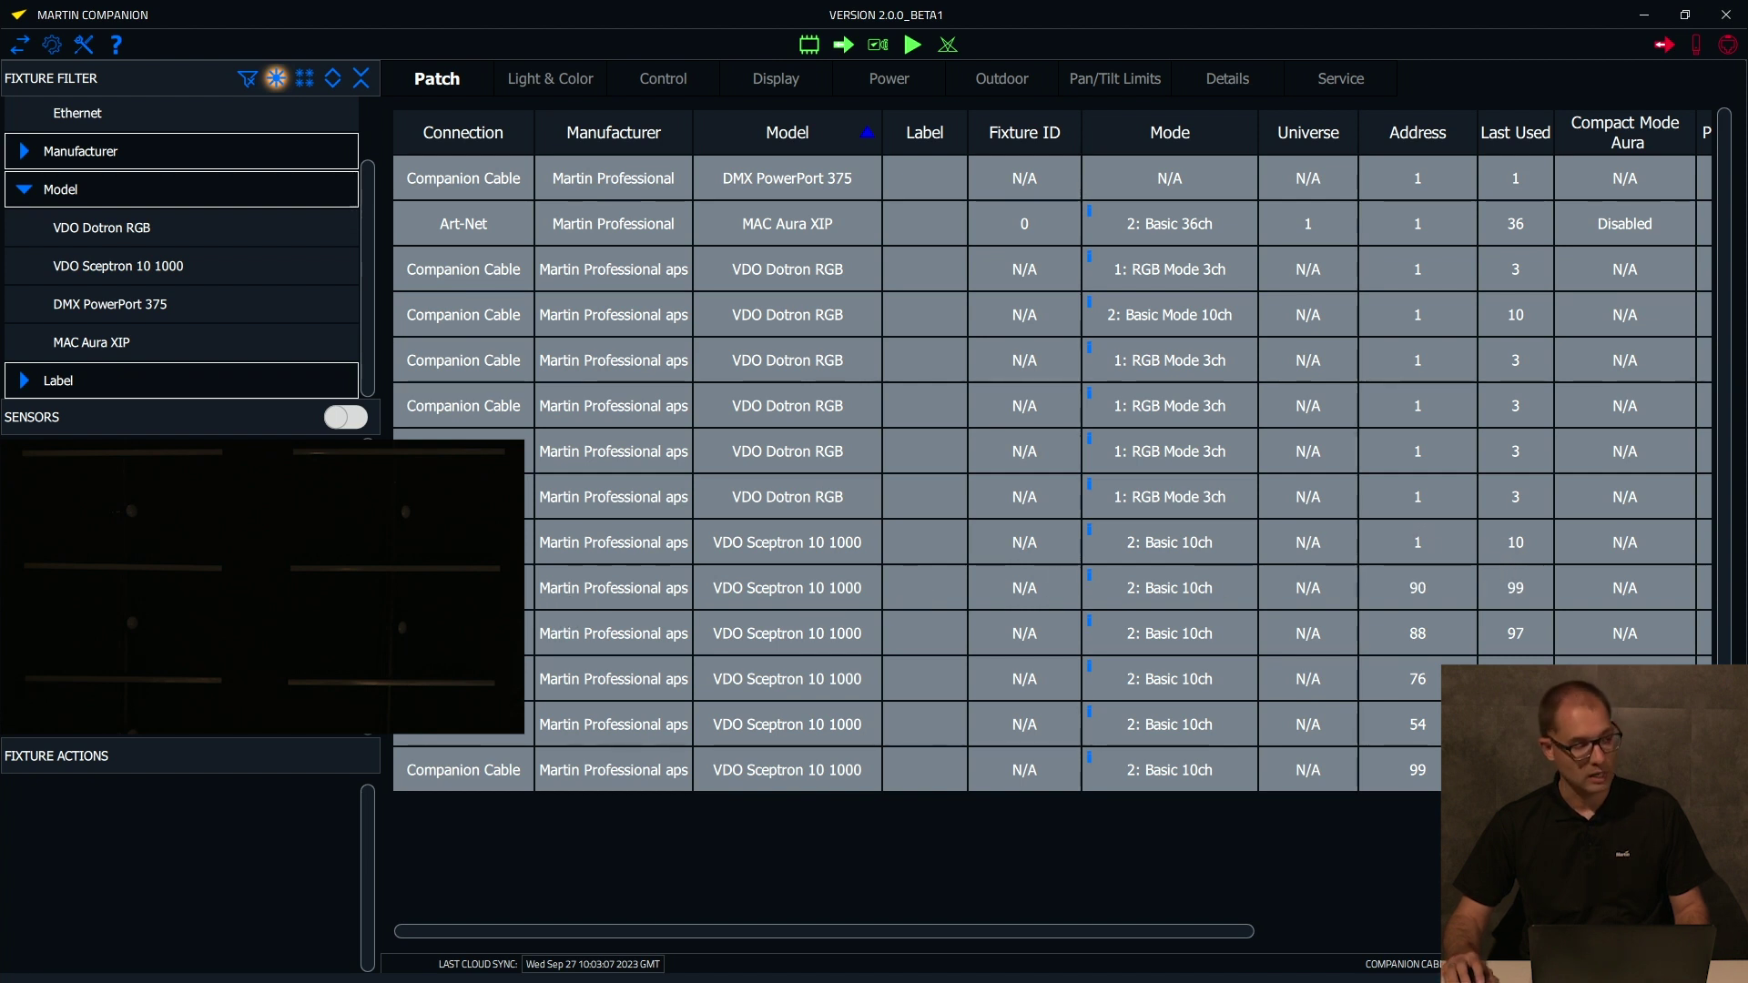
click(464, 588)
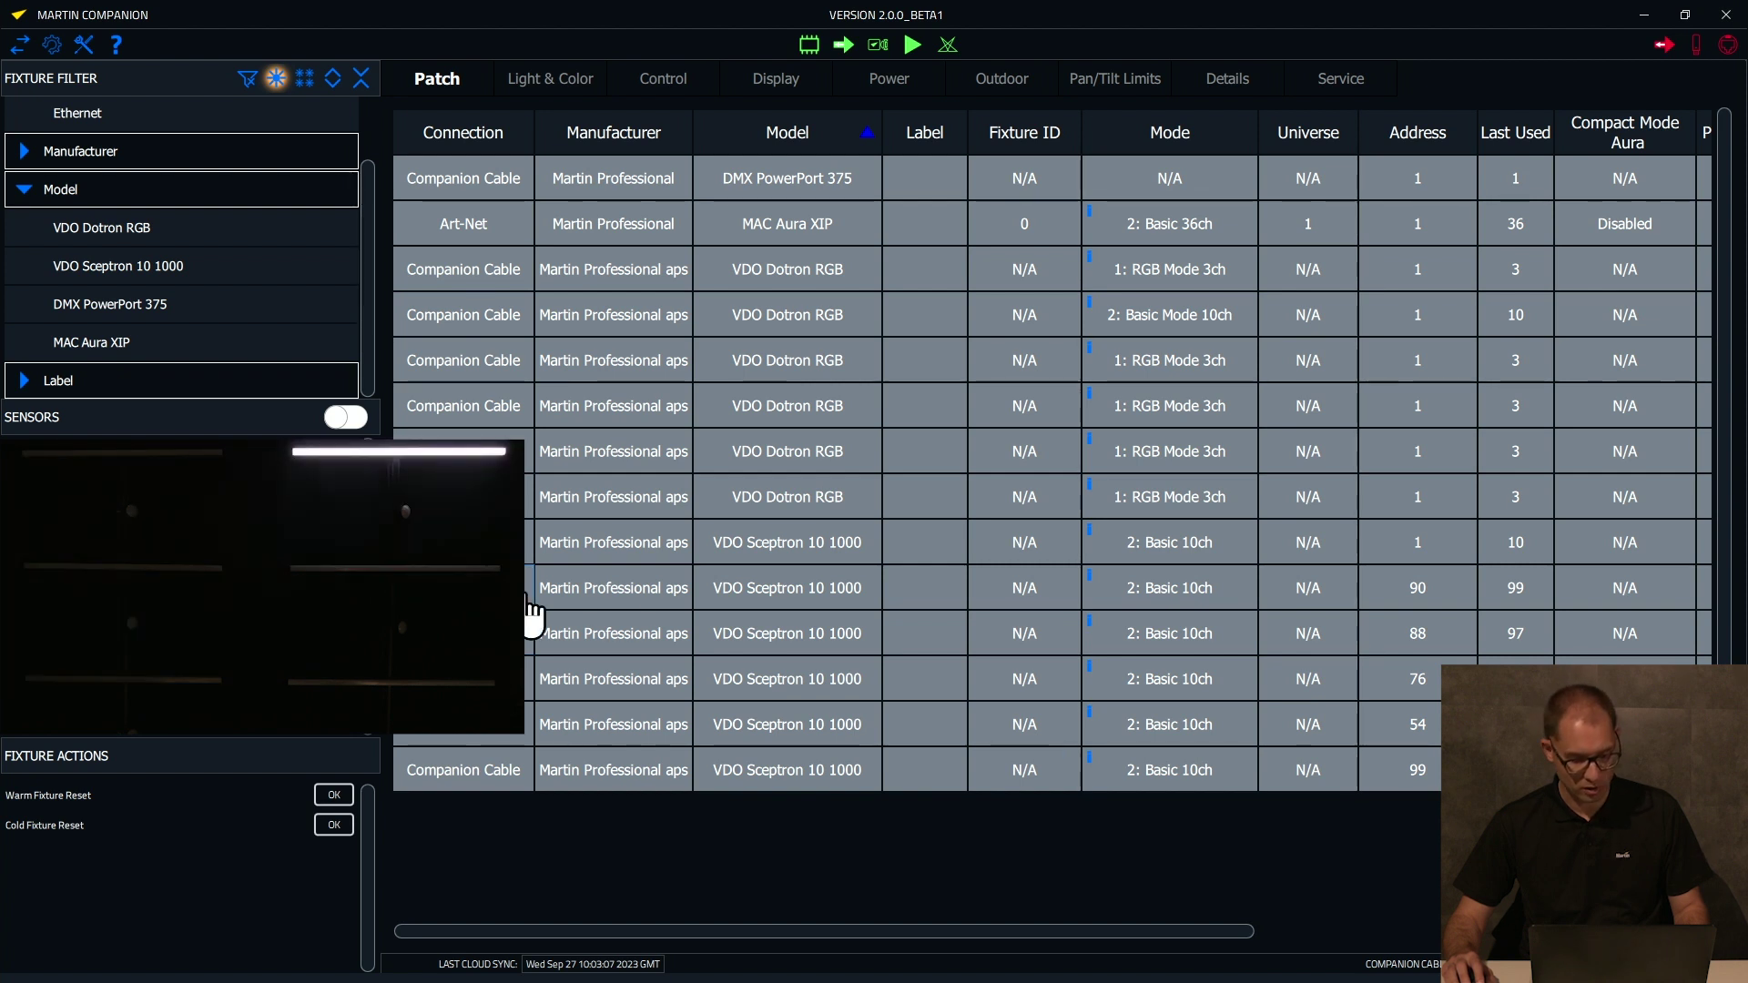
click(1406, 590)
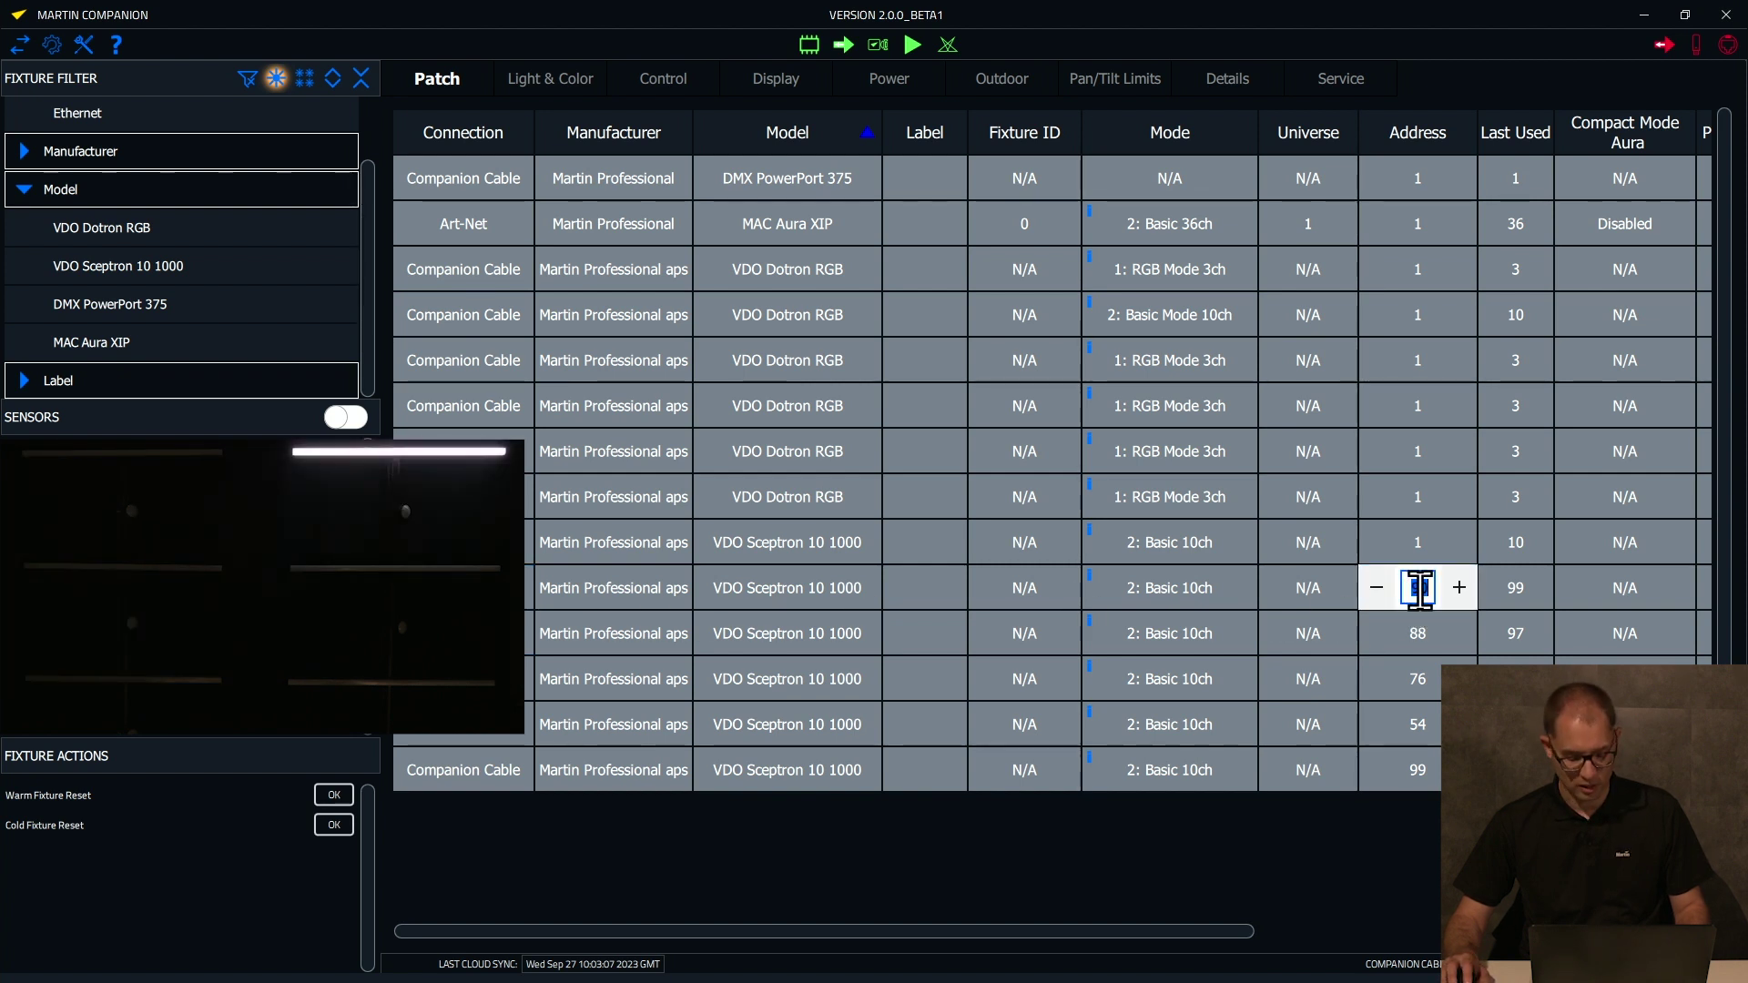
text(90)
key(Return)
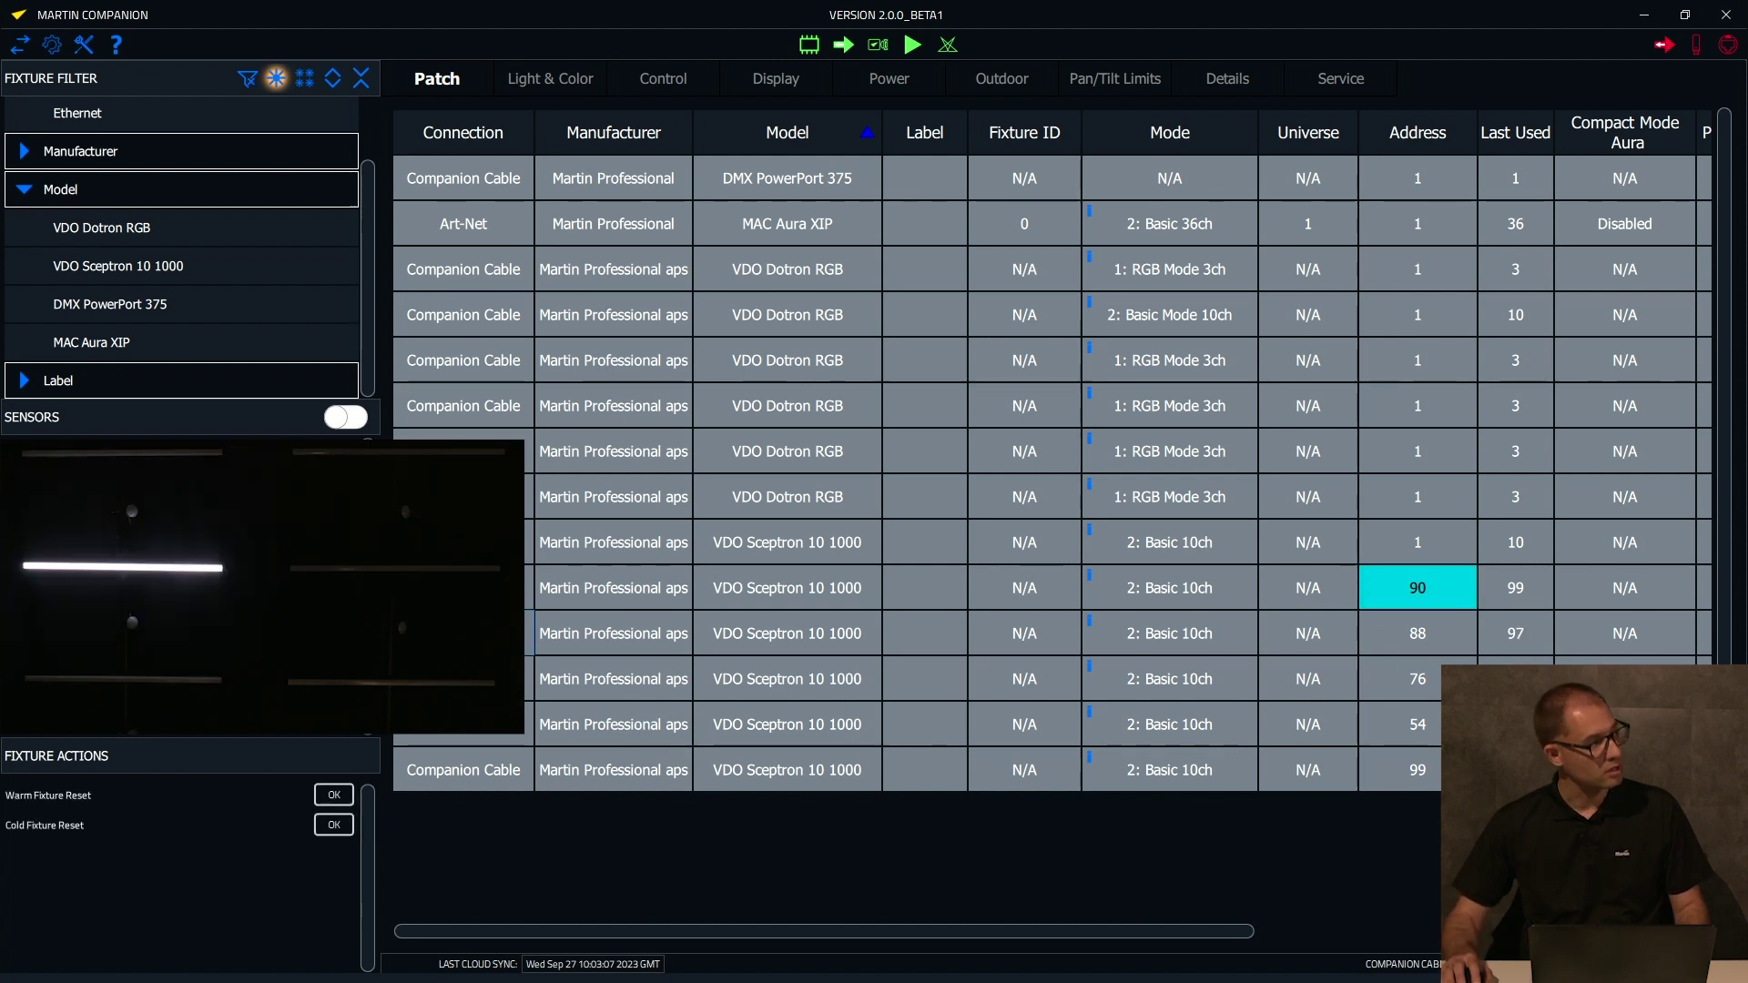
Set the third listed VDO Sceptron 10 1000 fixture's address to 21 and the fourth's to 31
click(1435, 633)
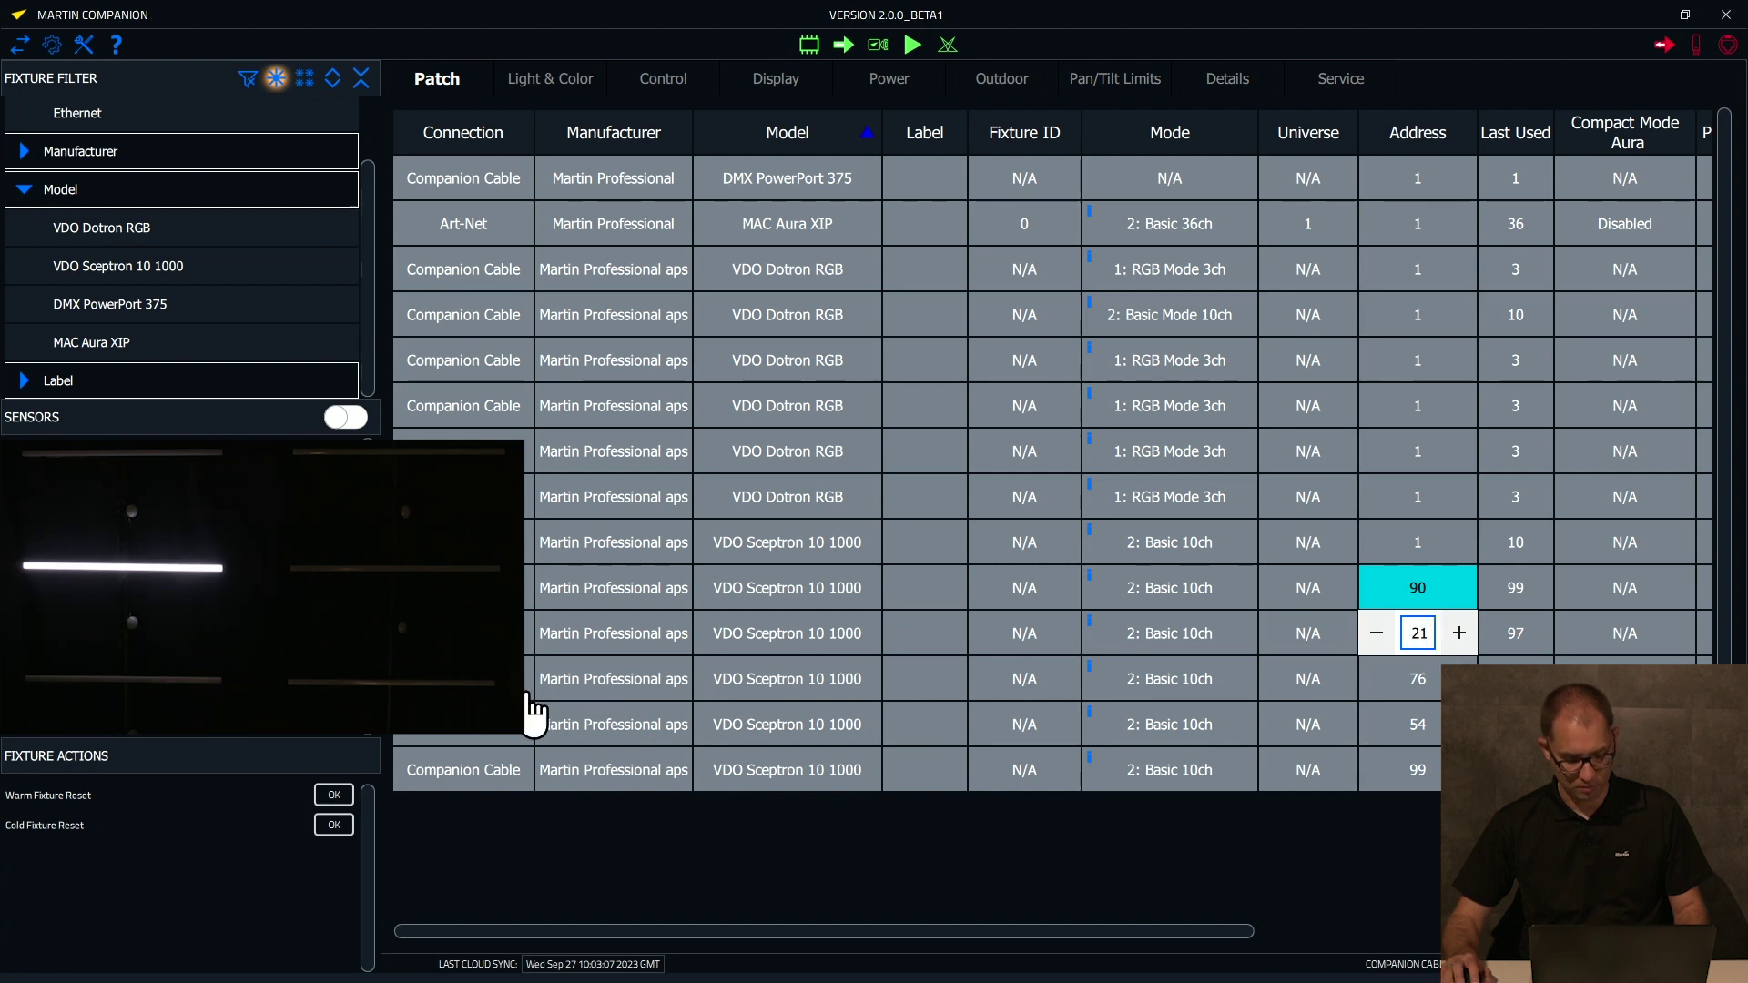
key(Escape)
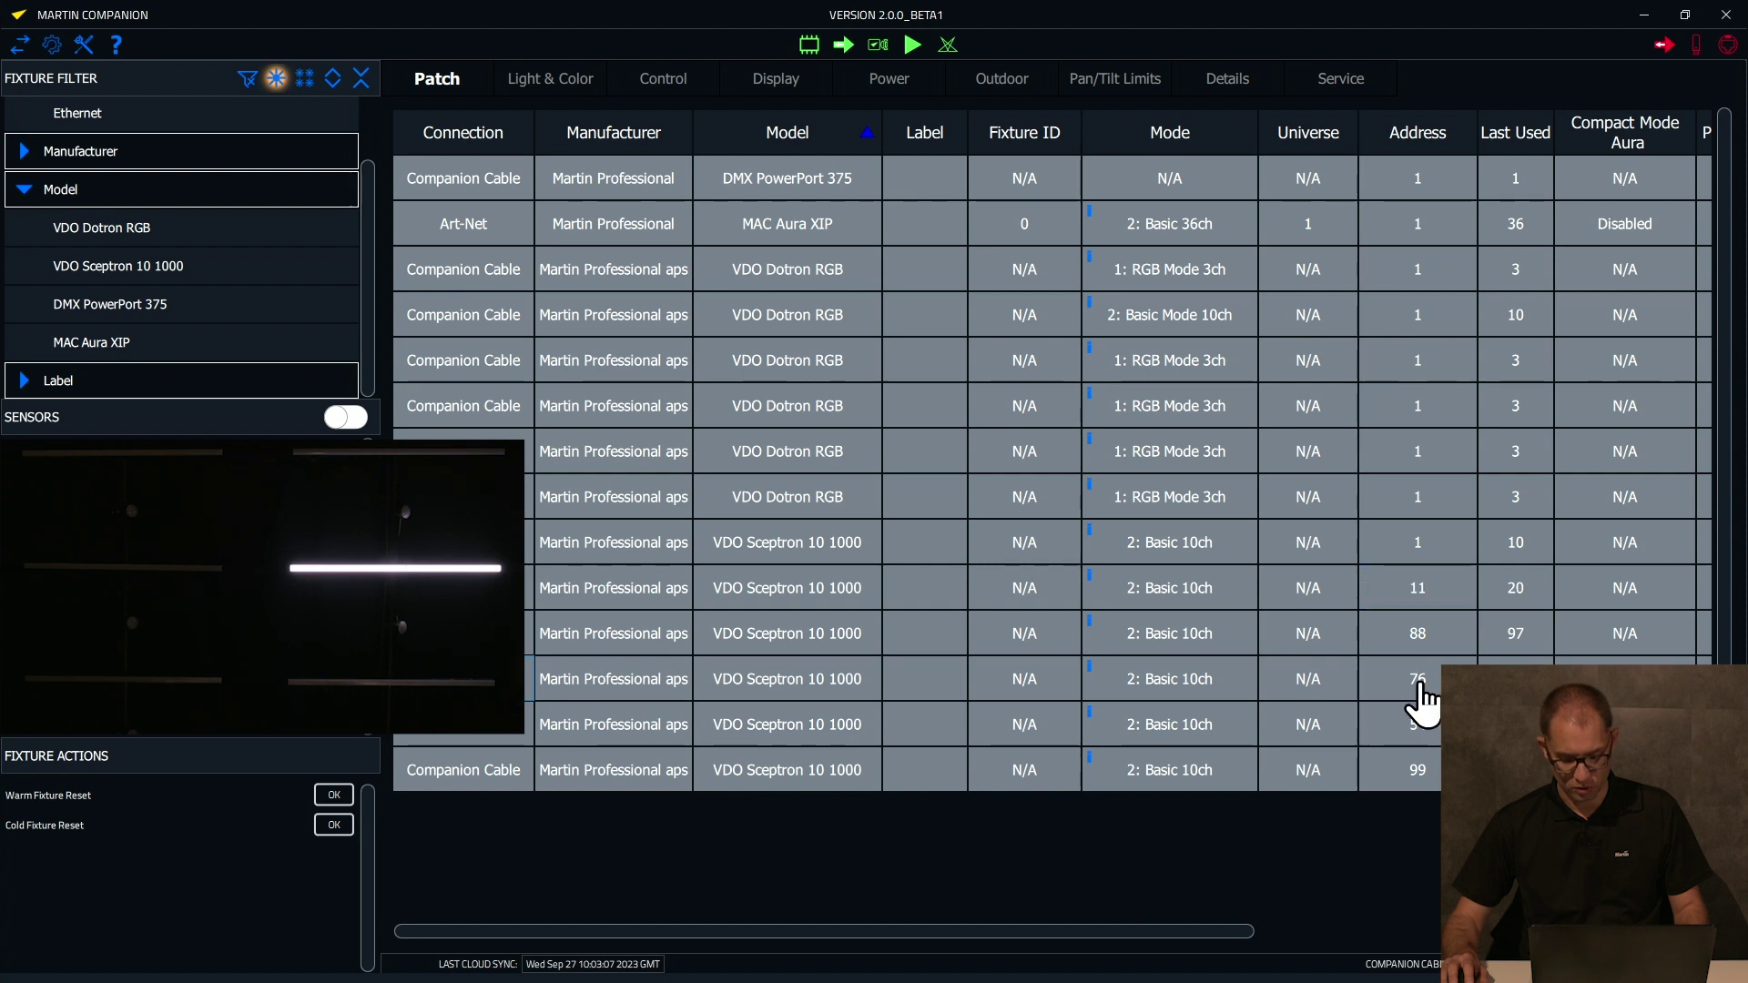
click(1426, 690)
text(3)
key(Escape)
click(1426, 638)
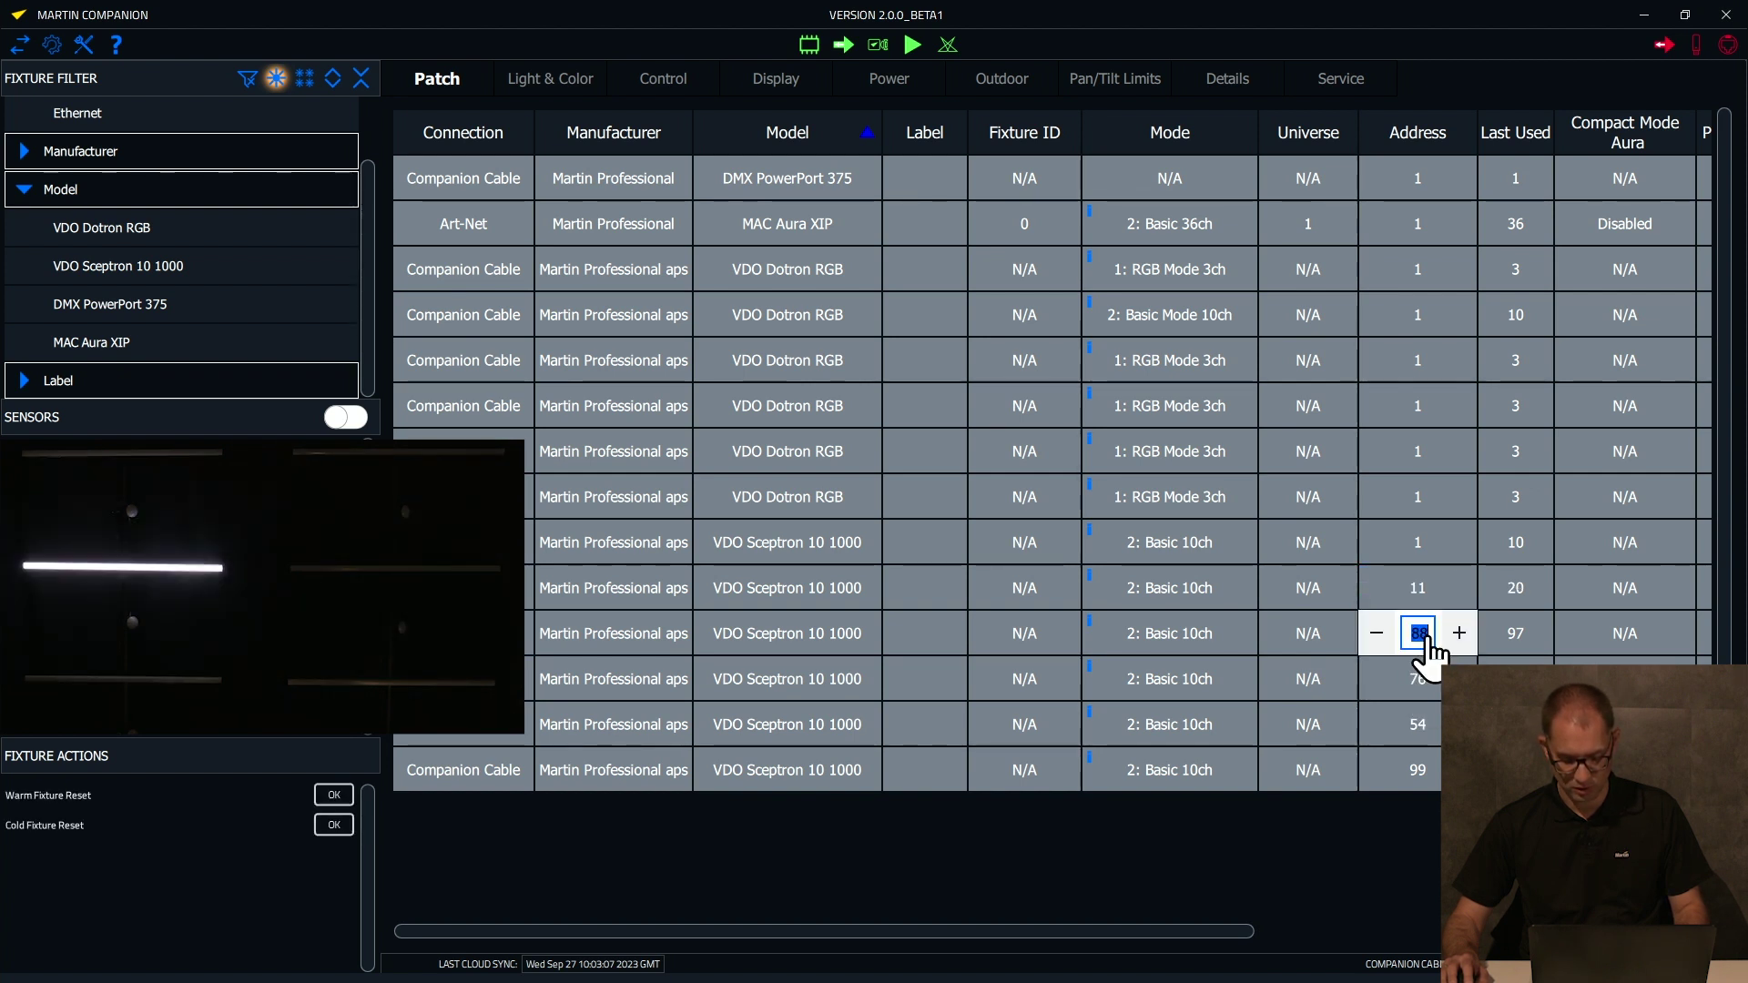
key(Return)
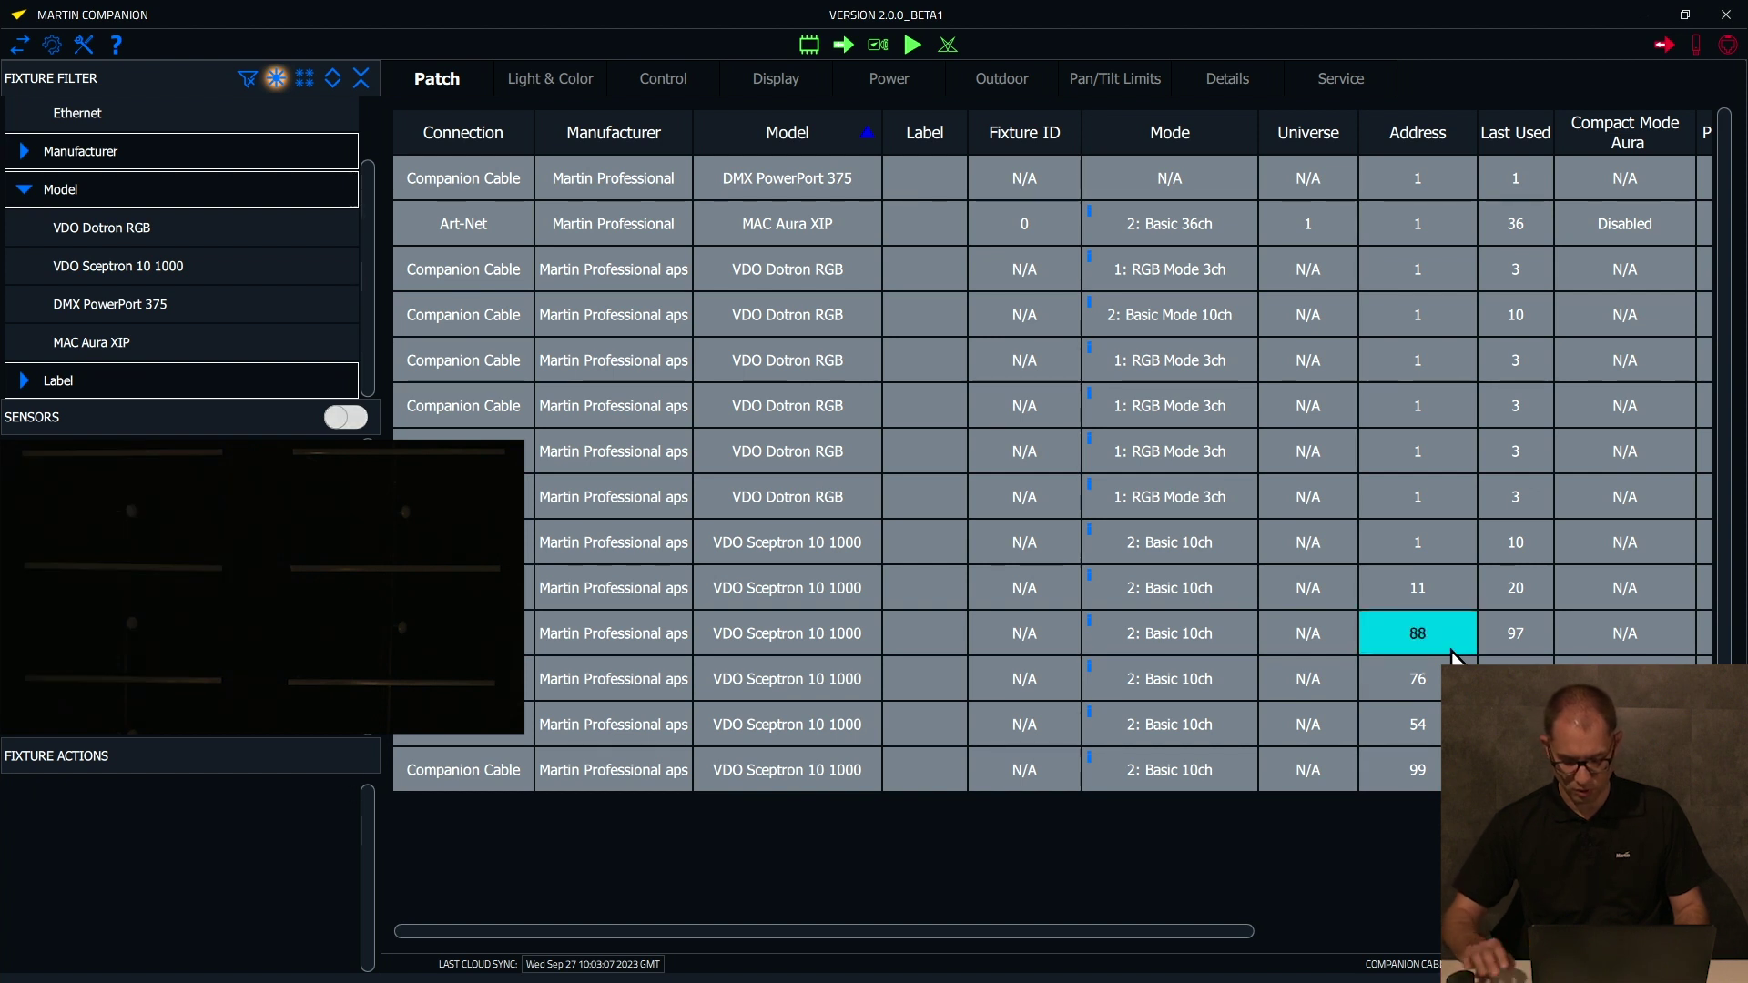
click(1433, 691)
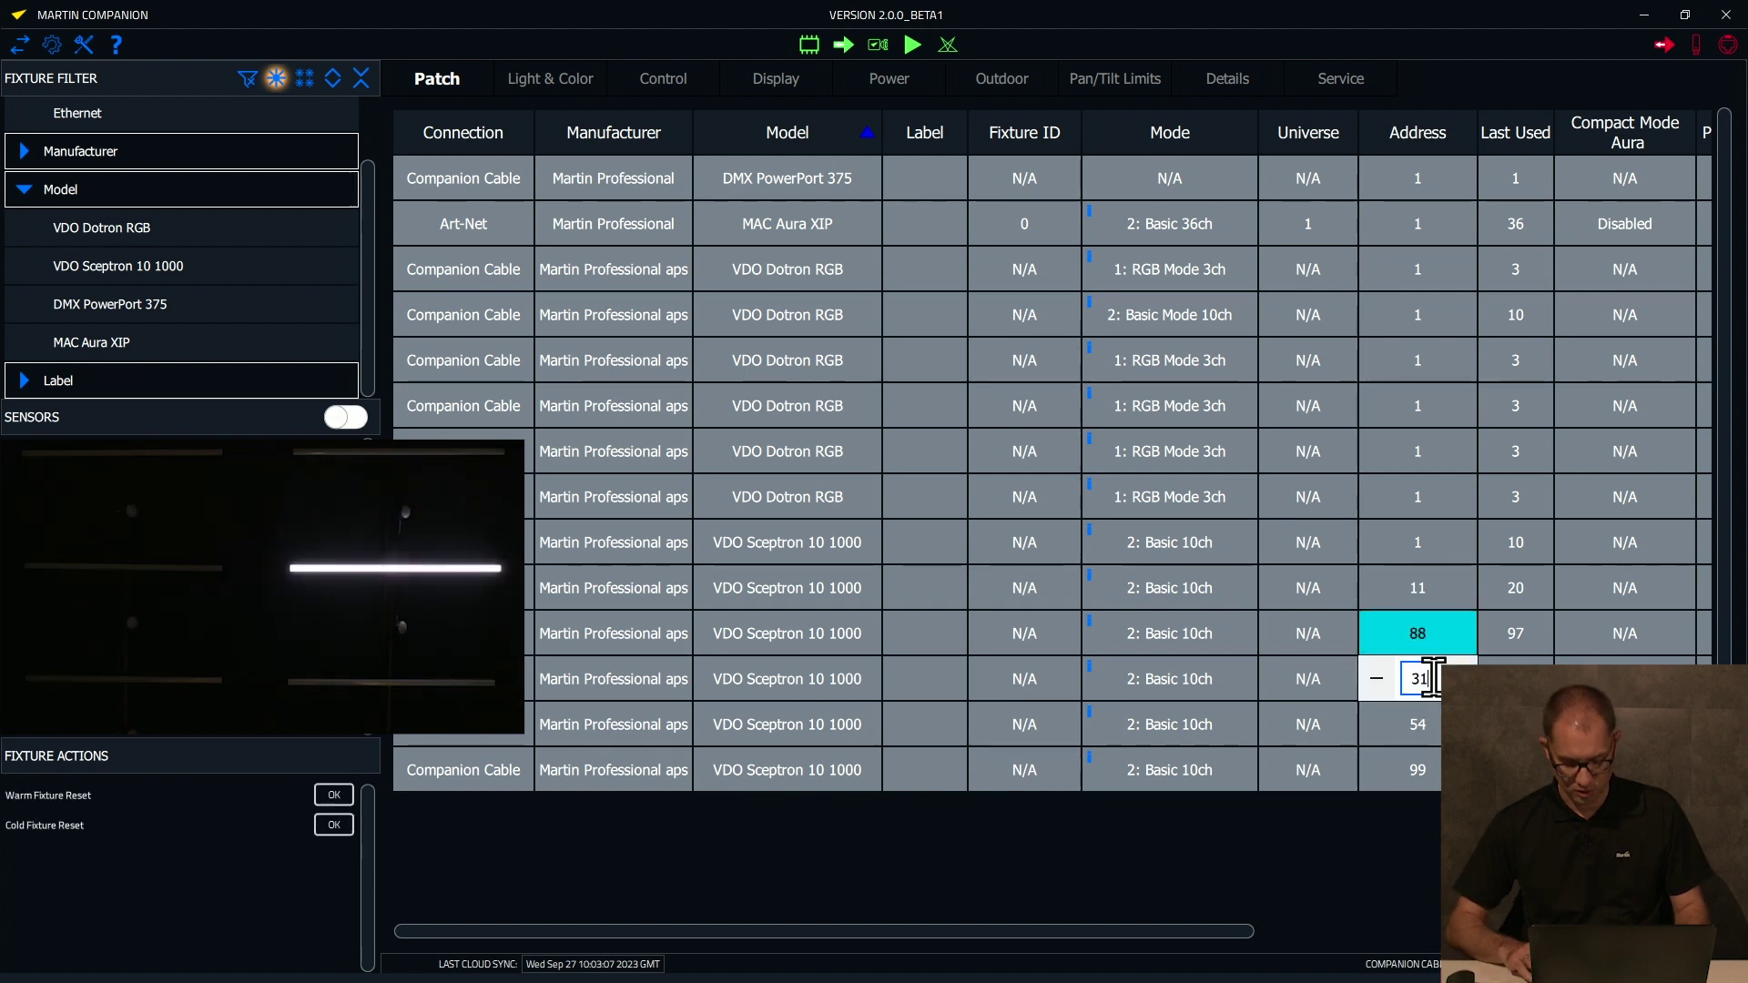
key(Return)
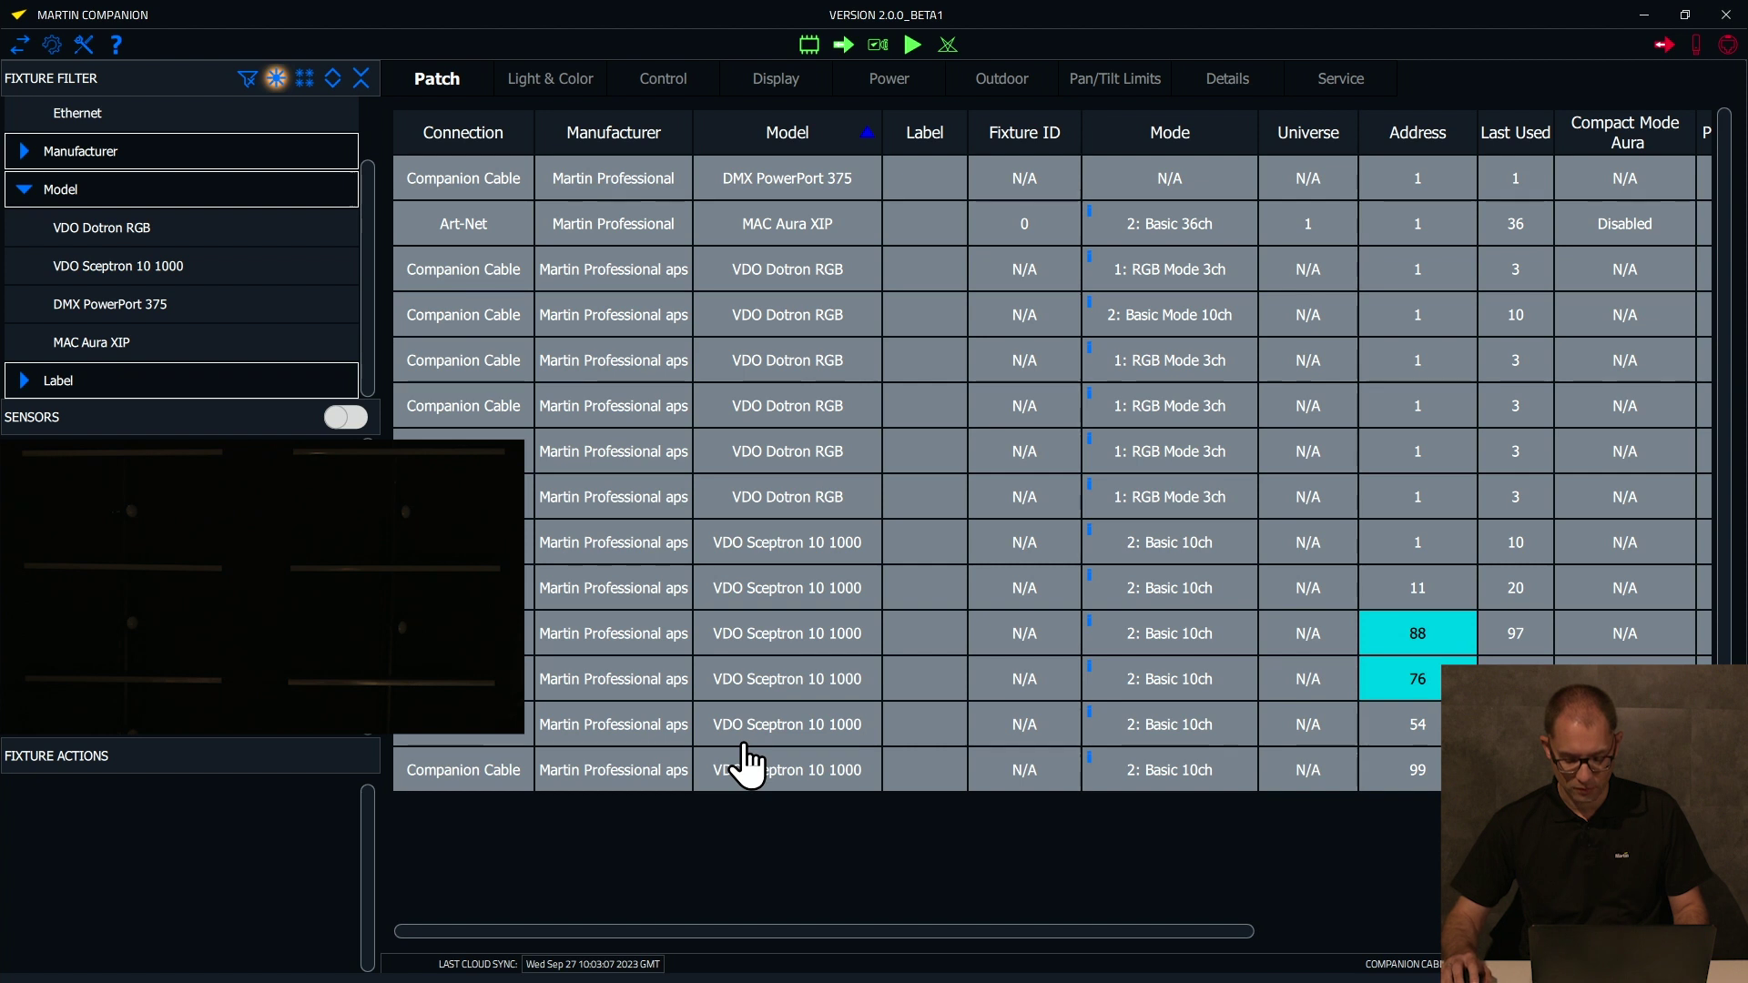
Identify the last two listed VDO Sceptron 10 1000 fixtures and set their addresses to 41 and 51
click(498, 739)
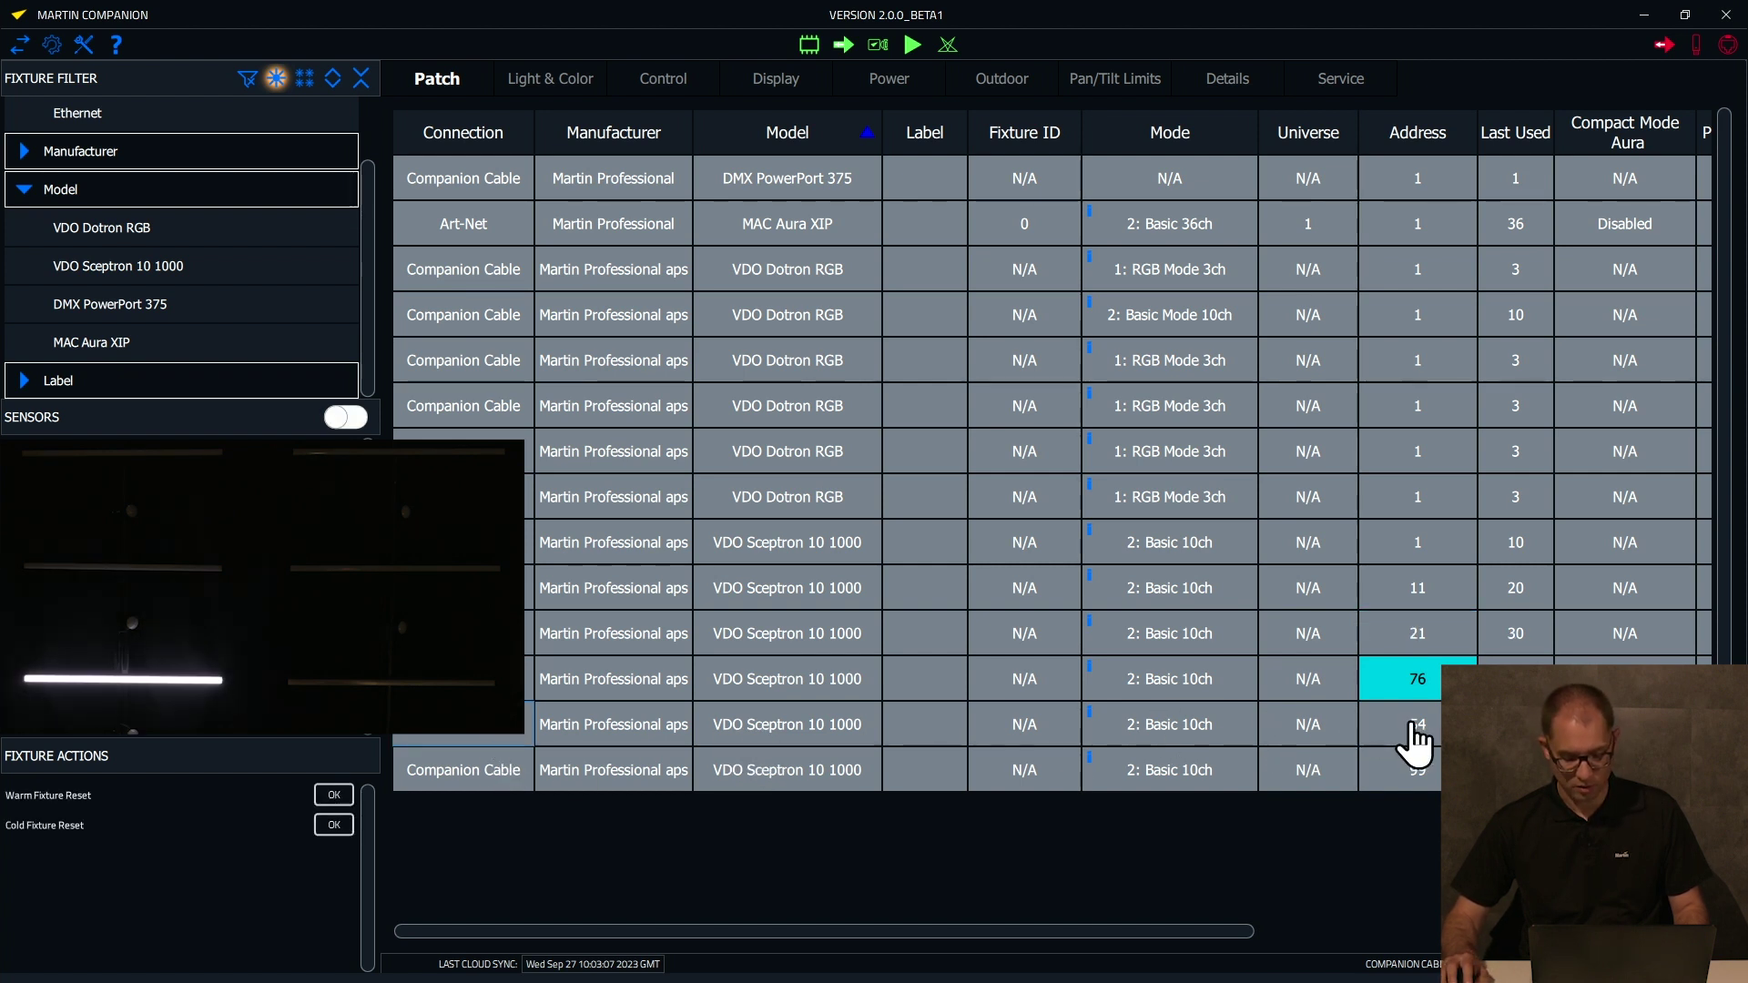
click(1416, 725)
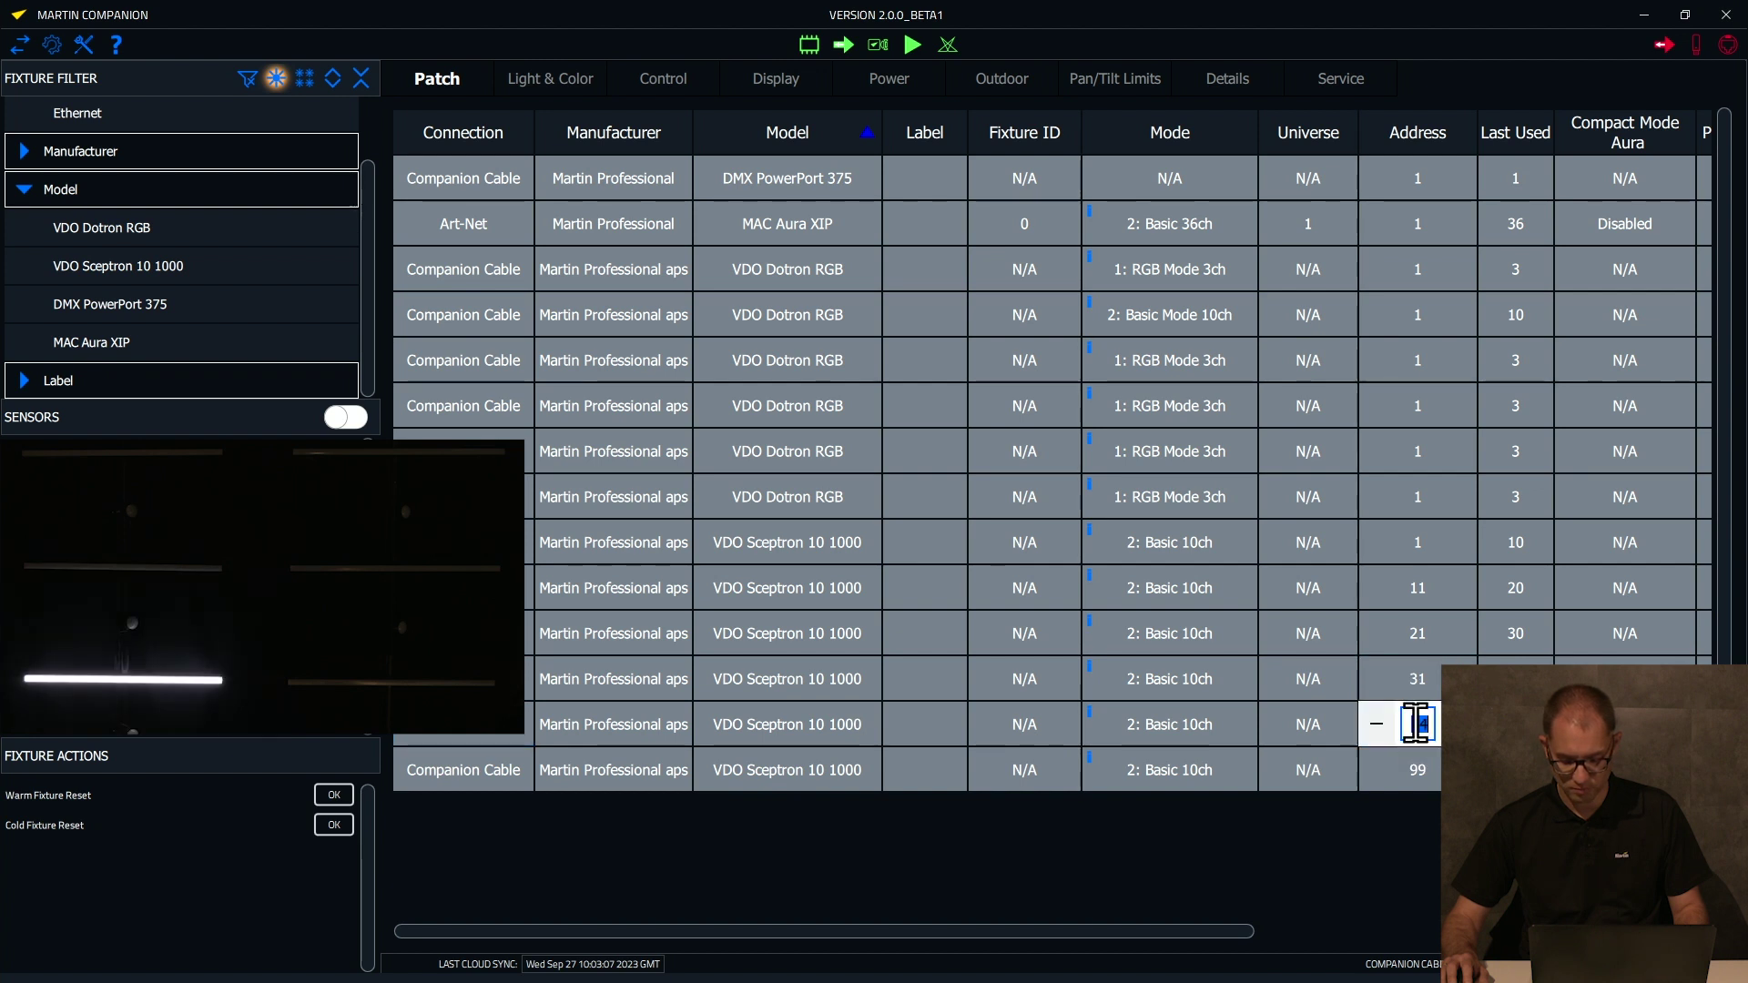
key(Return)
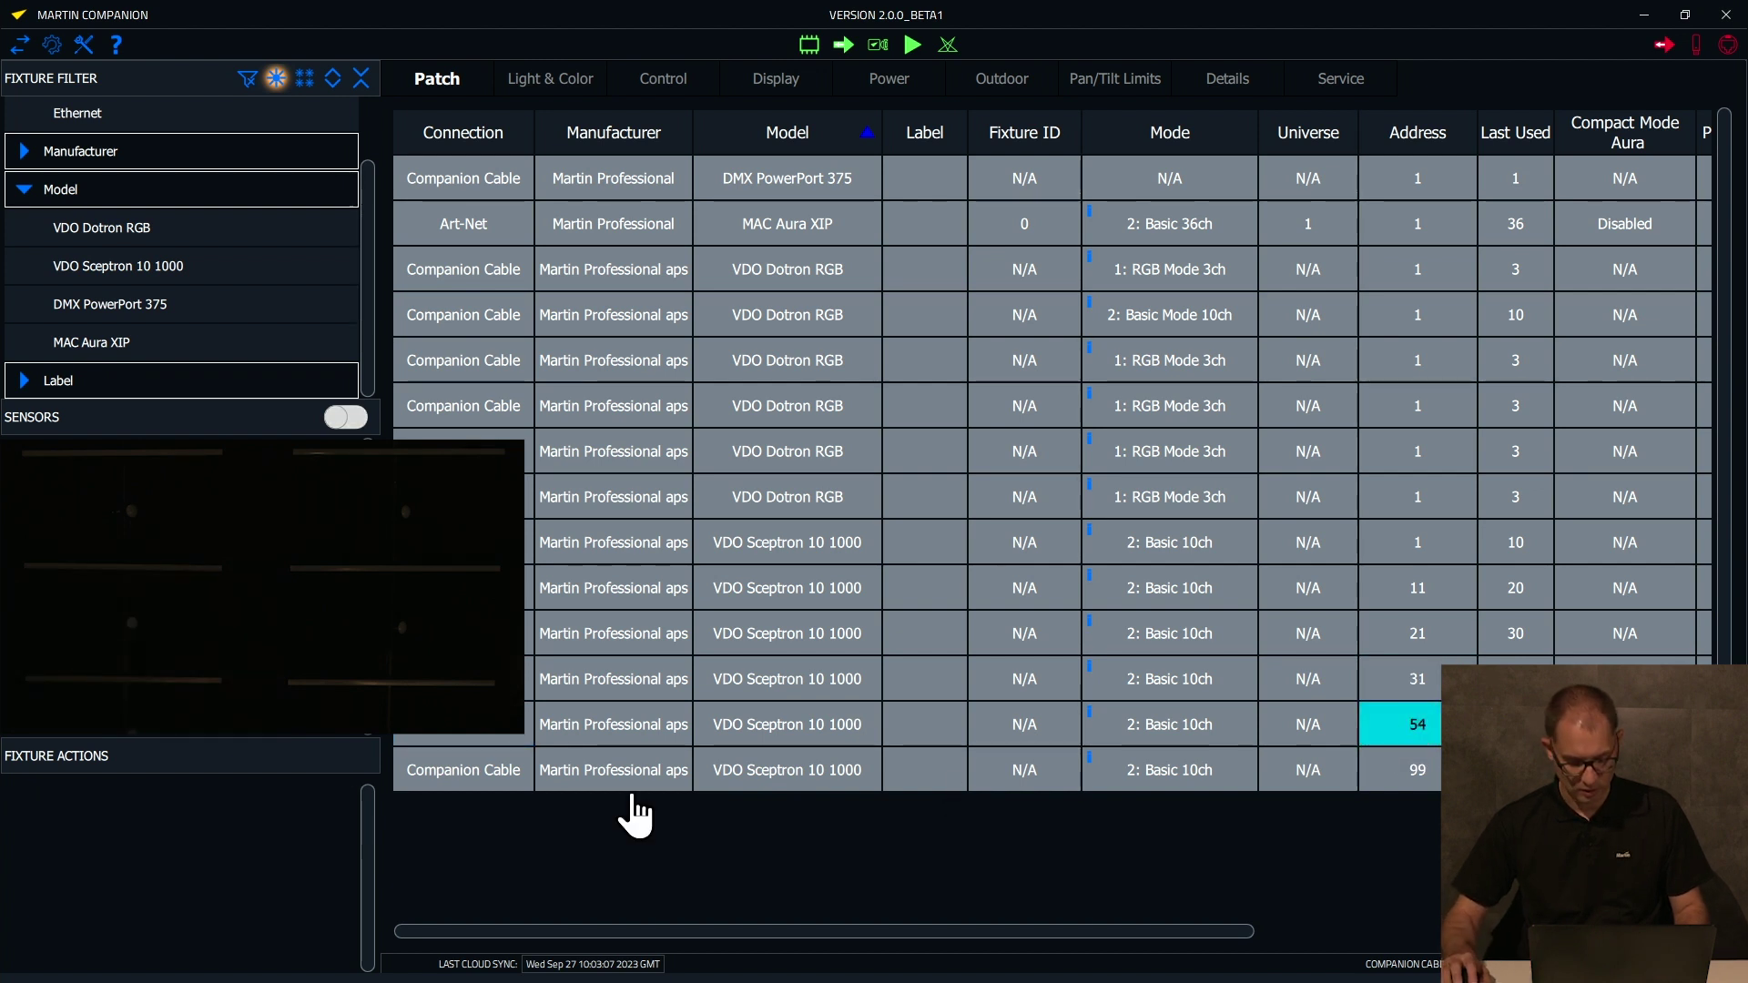
click(507, 783)
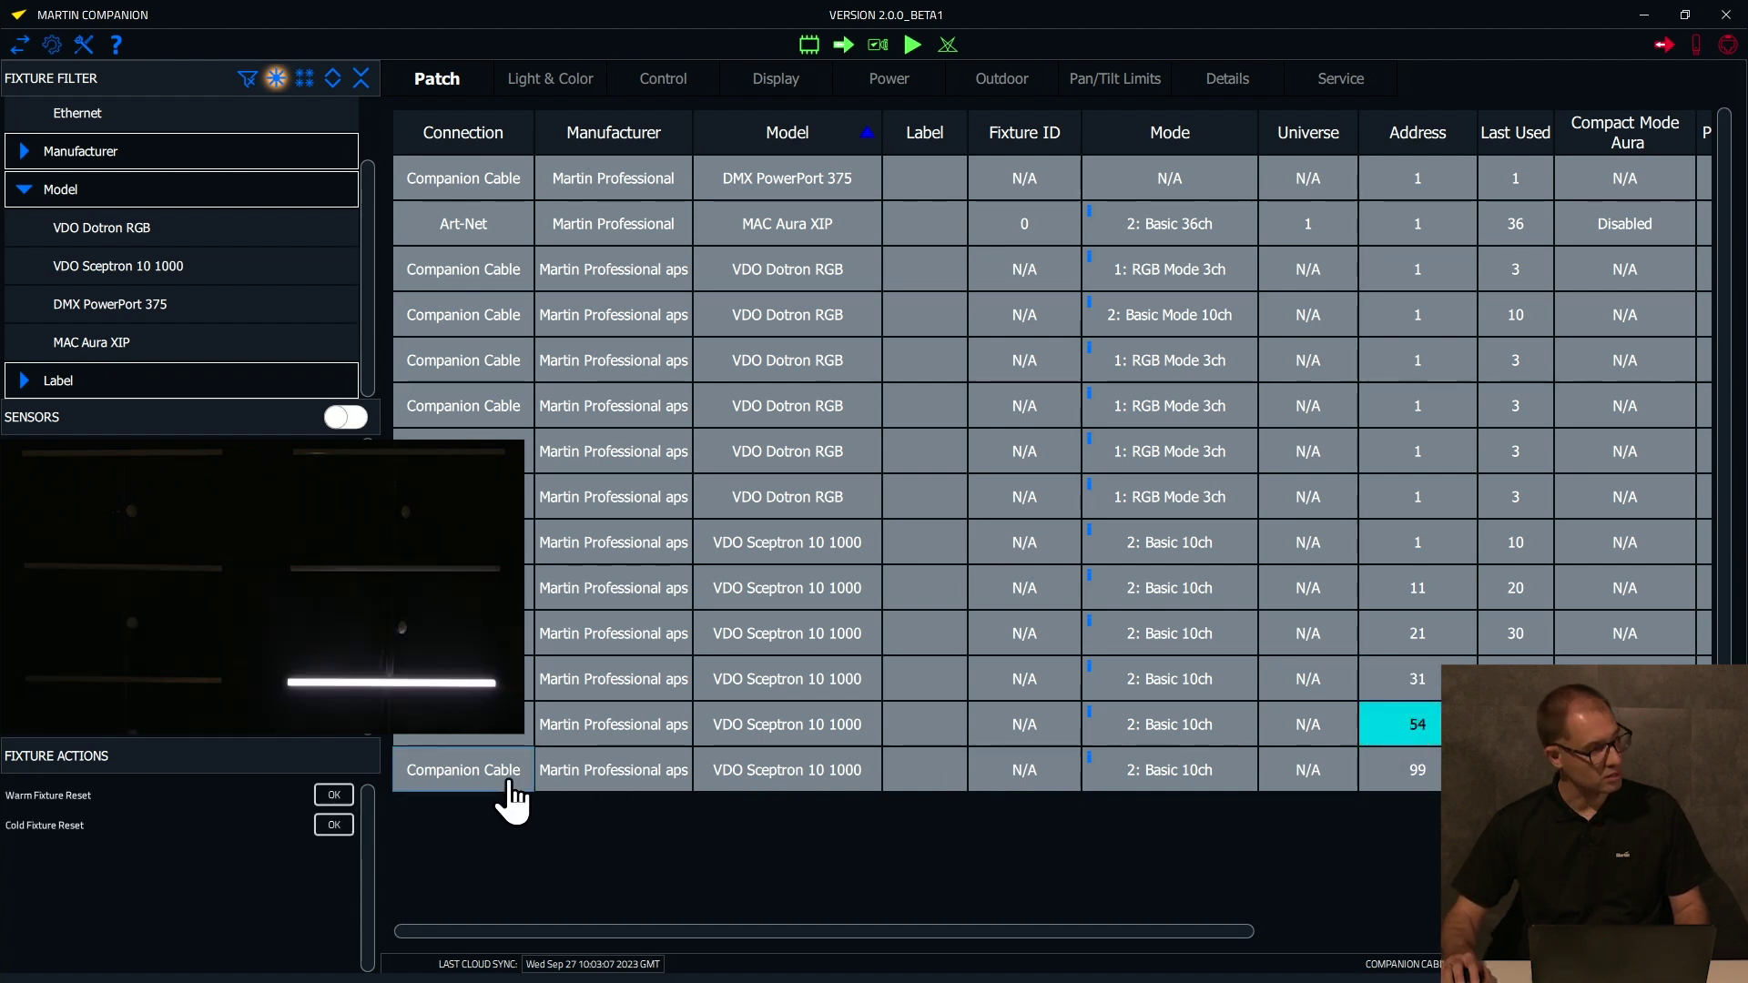
click(1421, 780)
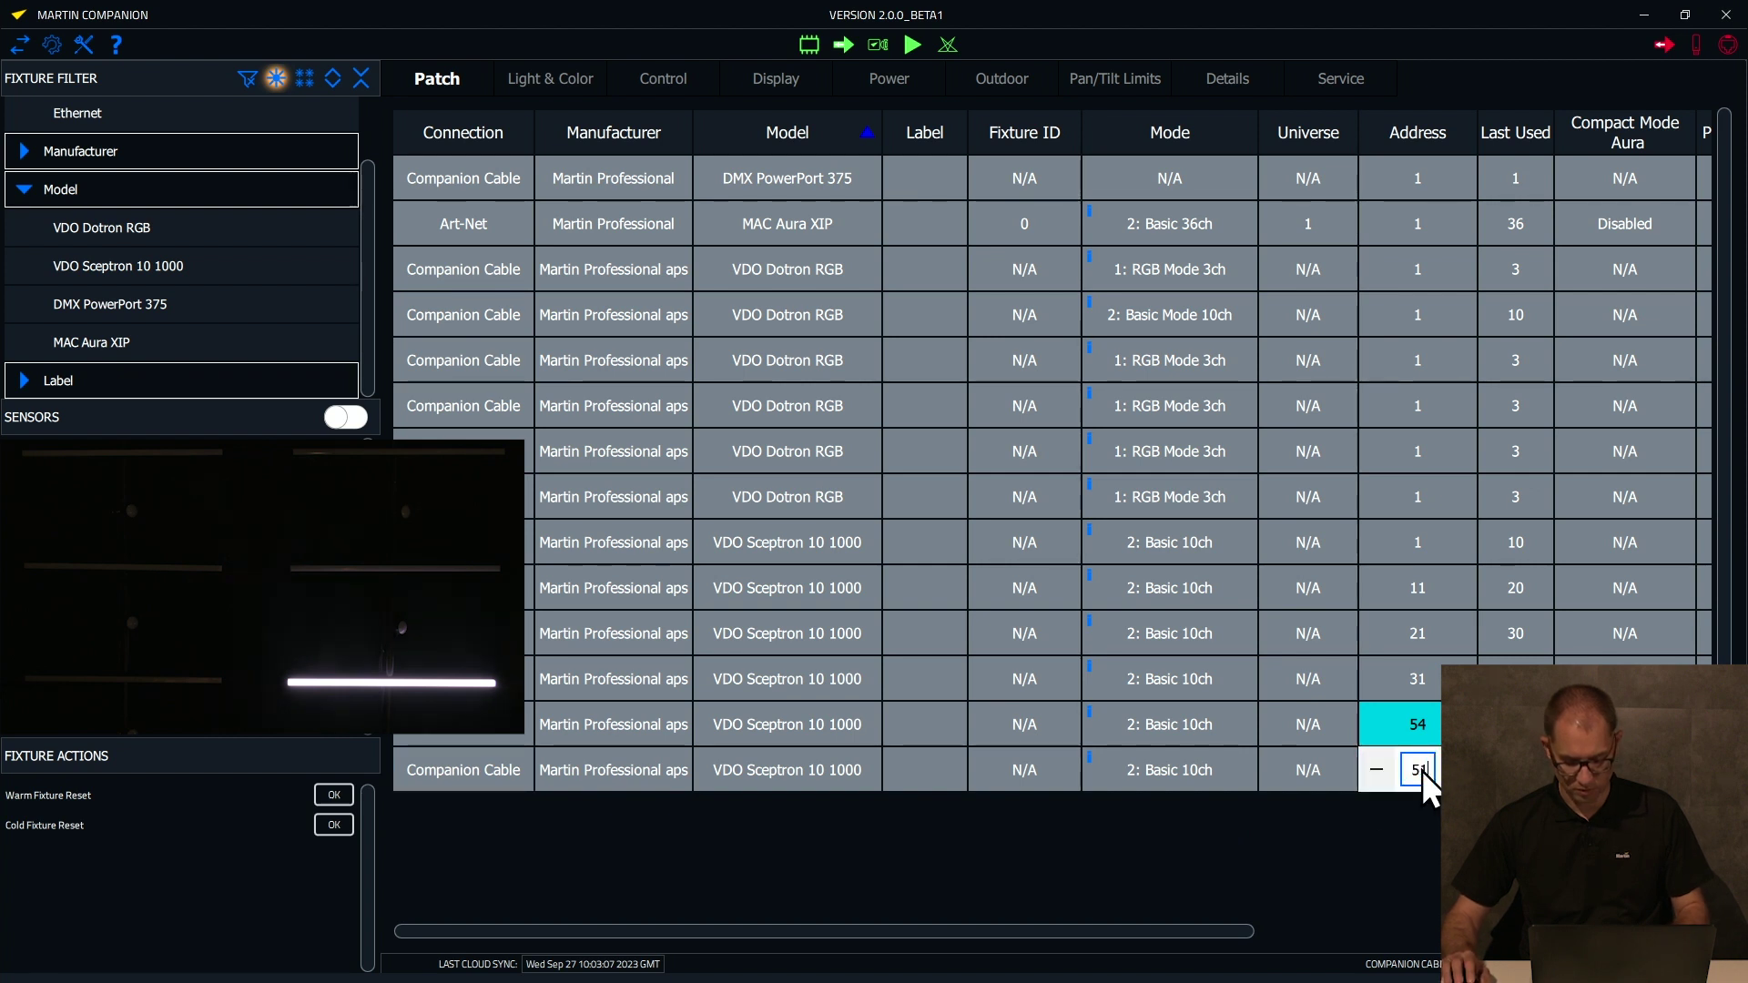
key(Return)
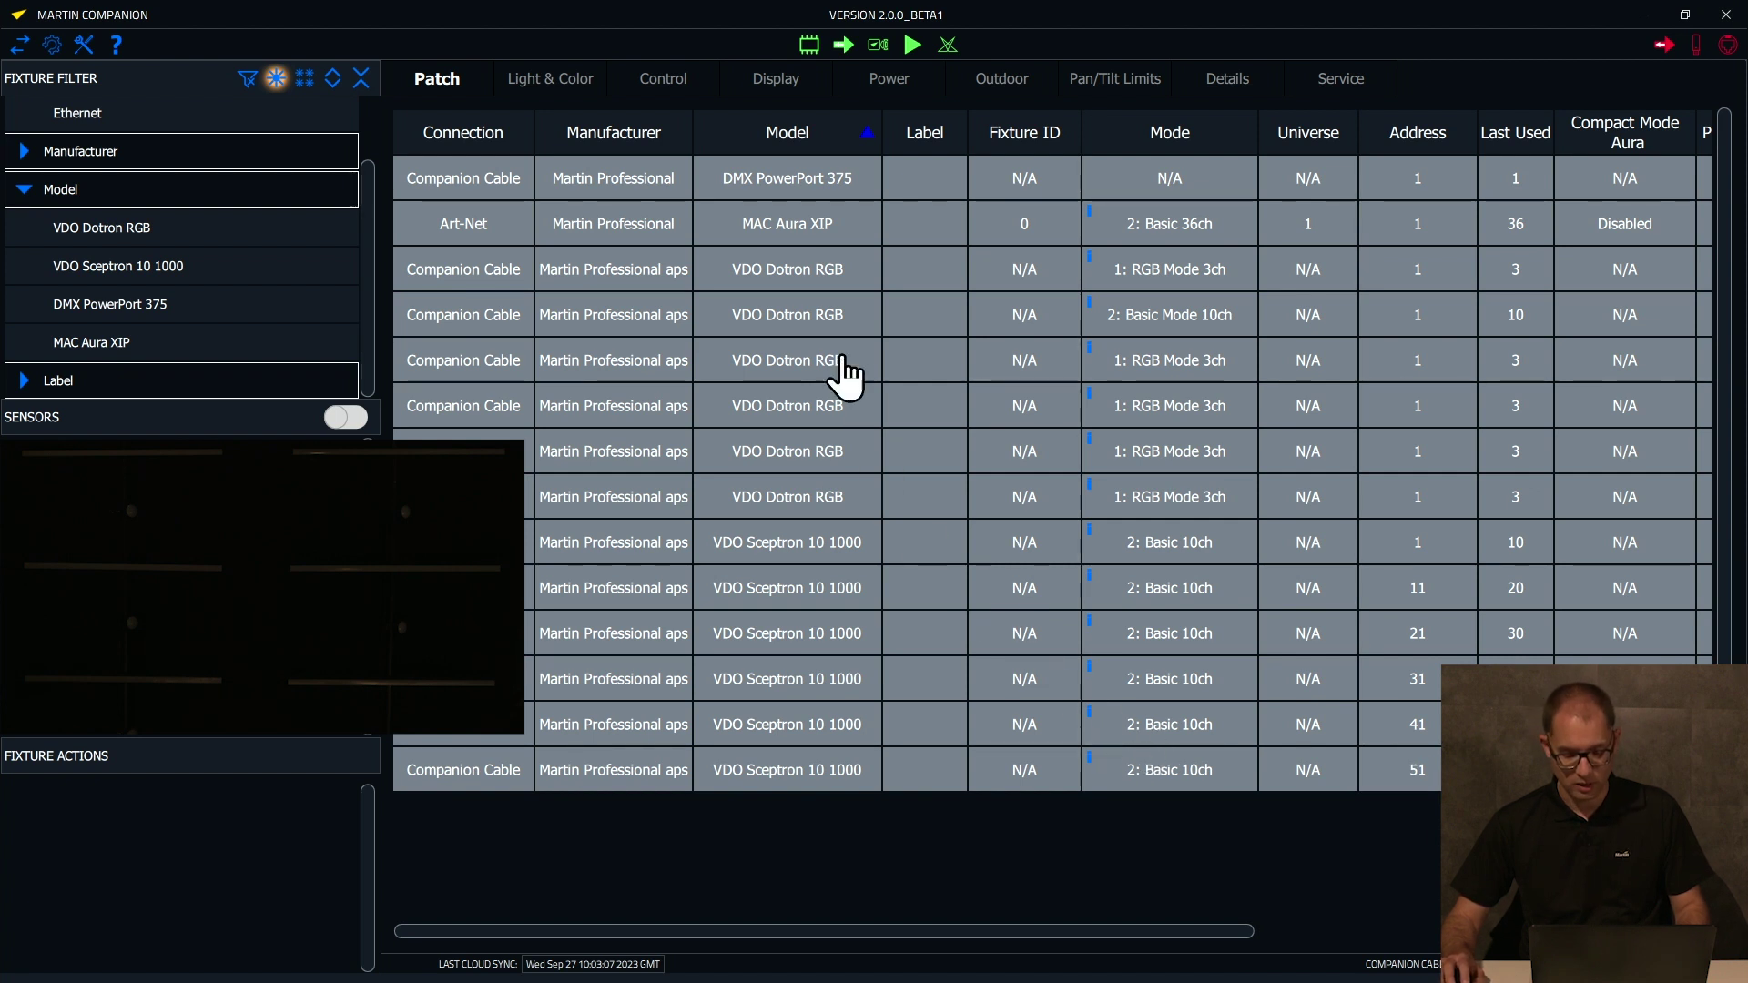
Sort the fixture list by address in ascending order
click(783, 145)
click(788, 146)
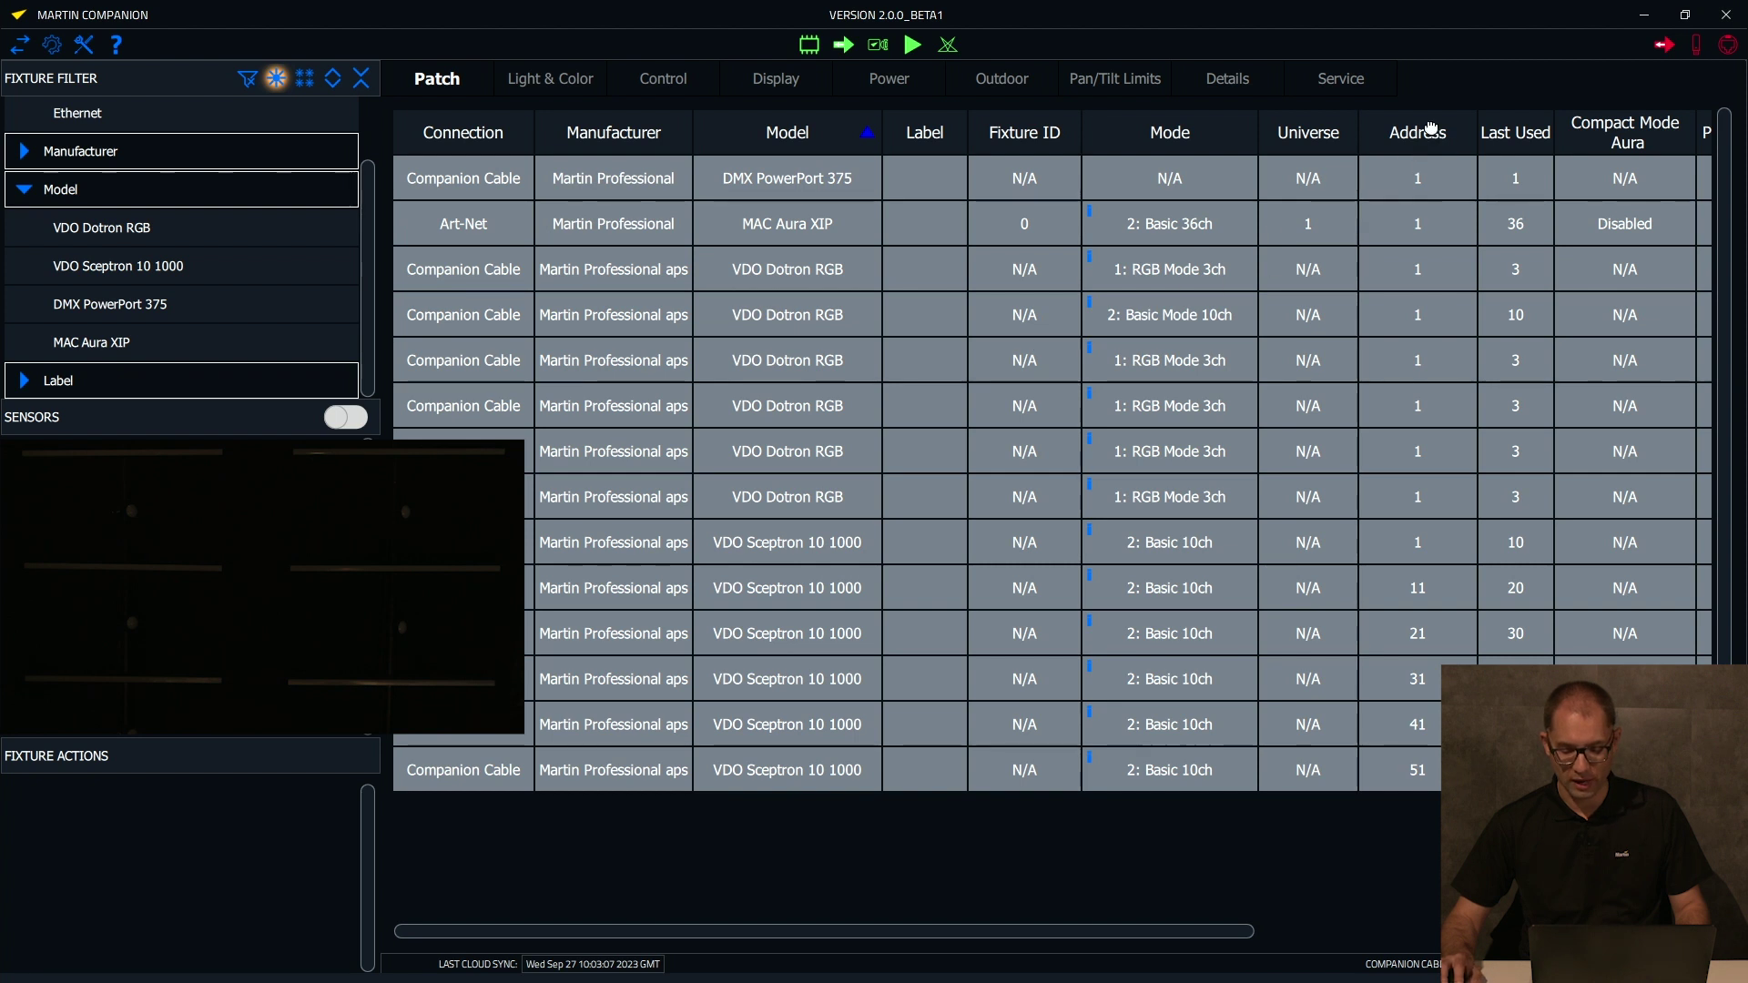
click(1439, 135)
click(1446, 139)
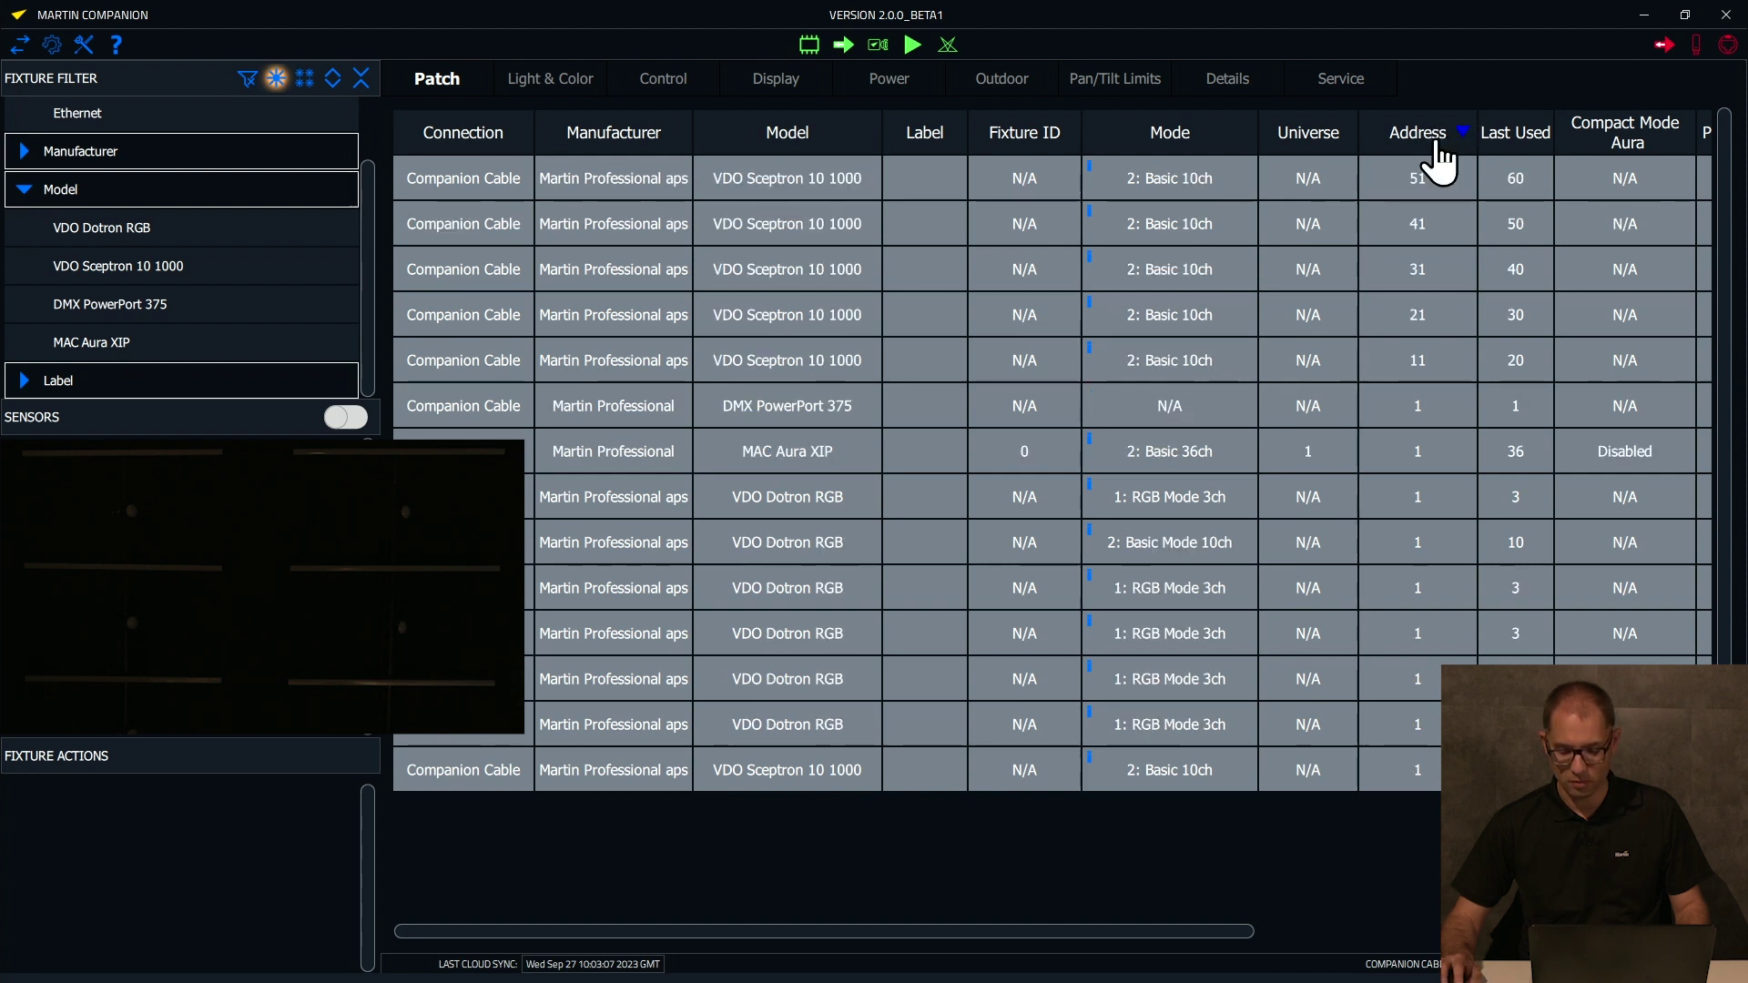
click(1437, 146)
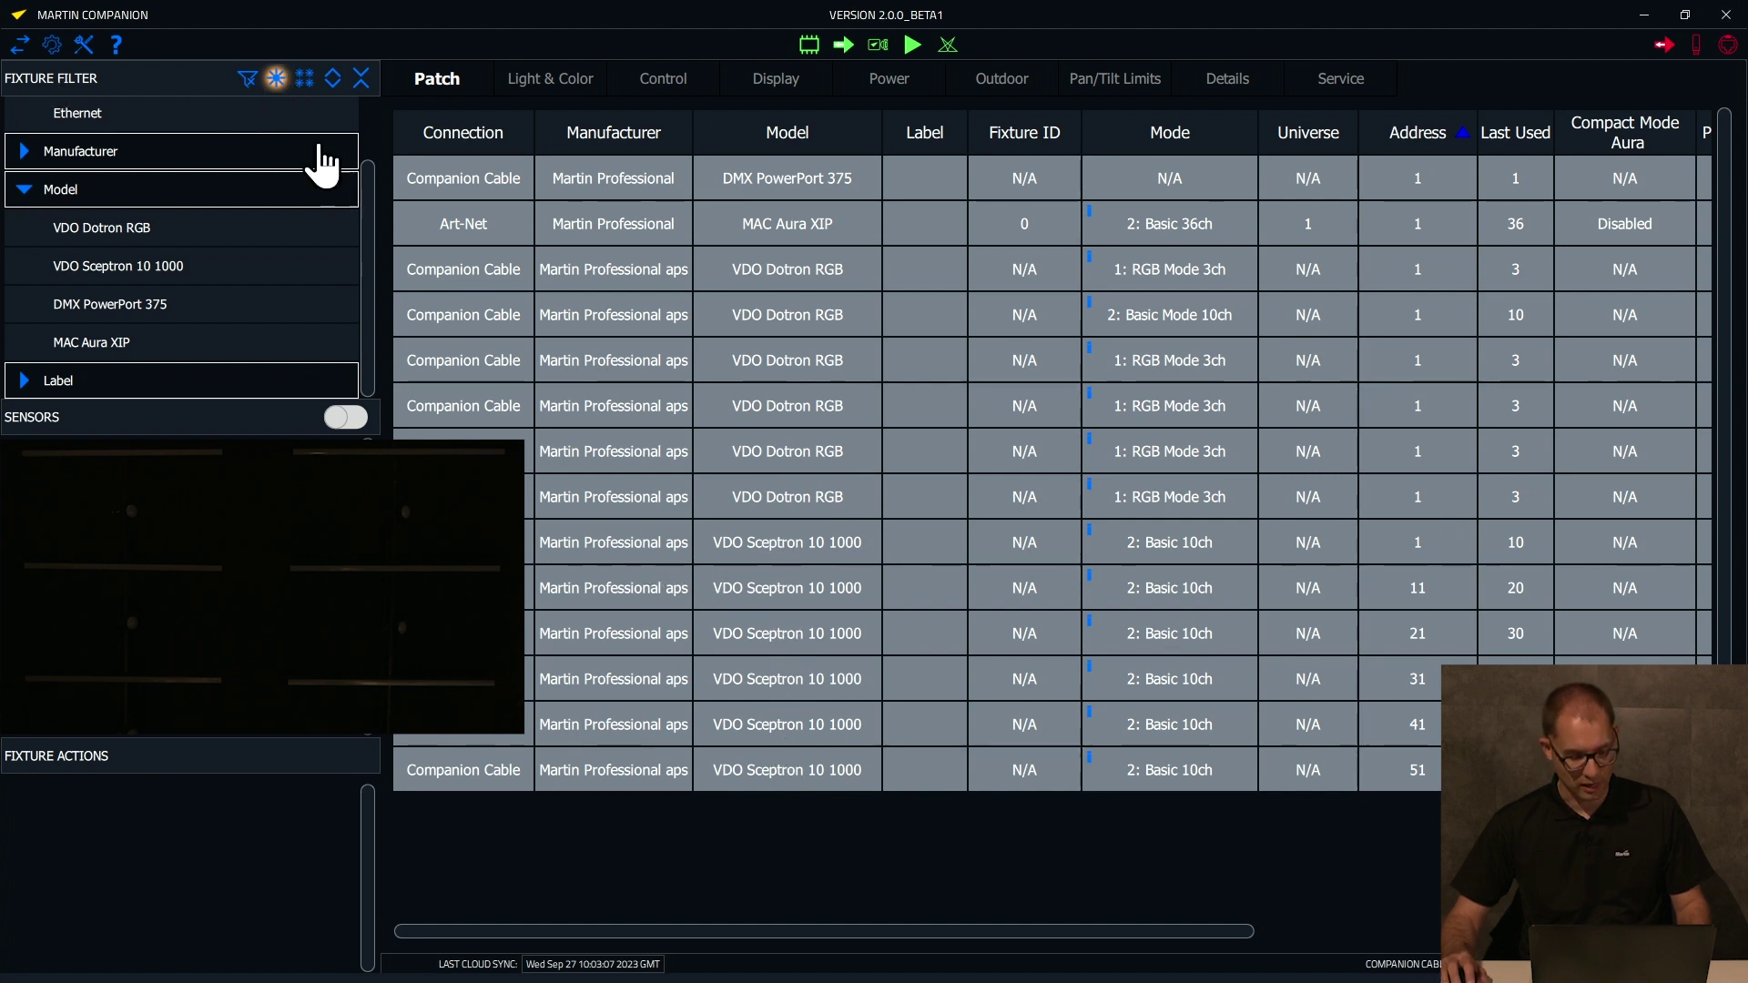
Step through the VDO Sceptron 10 1000 fixtures from address 1 to 51 and back up, checking their physical order through identification
click(756, 553)
click(835, 593)
key(Down)
key(Down)
key(Down)
key(Down)
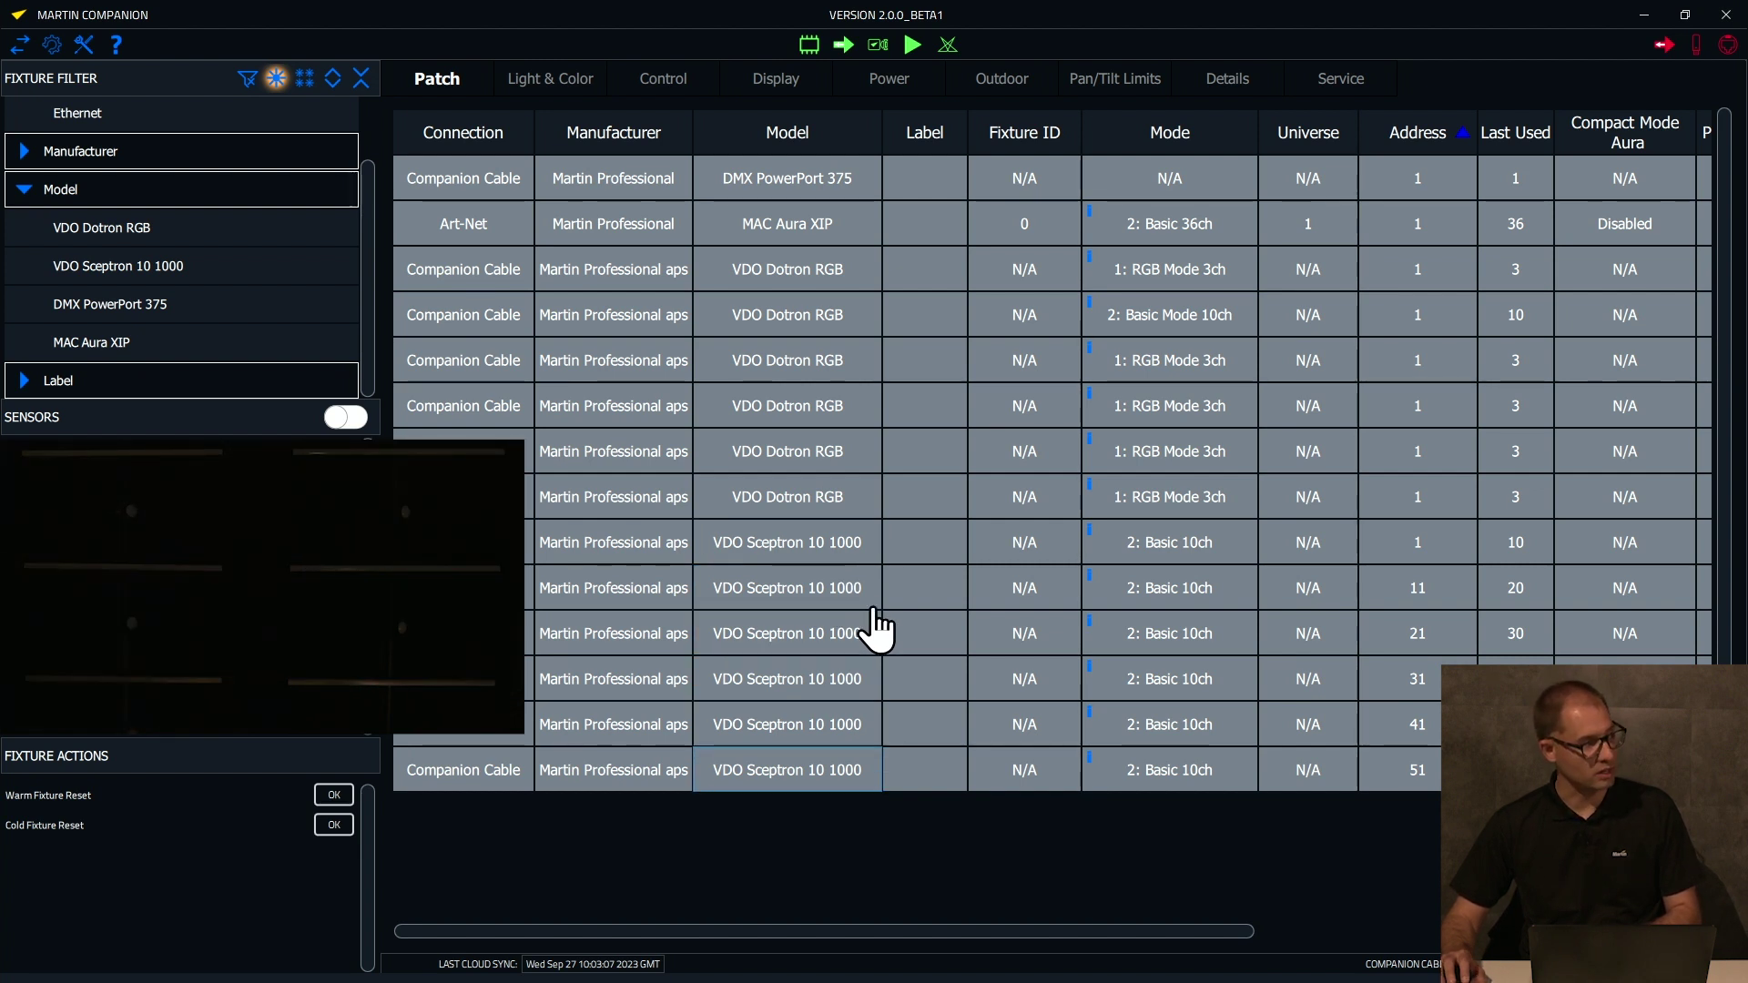
key(Up)
key(Up)
key(Up)
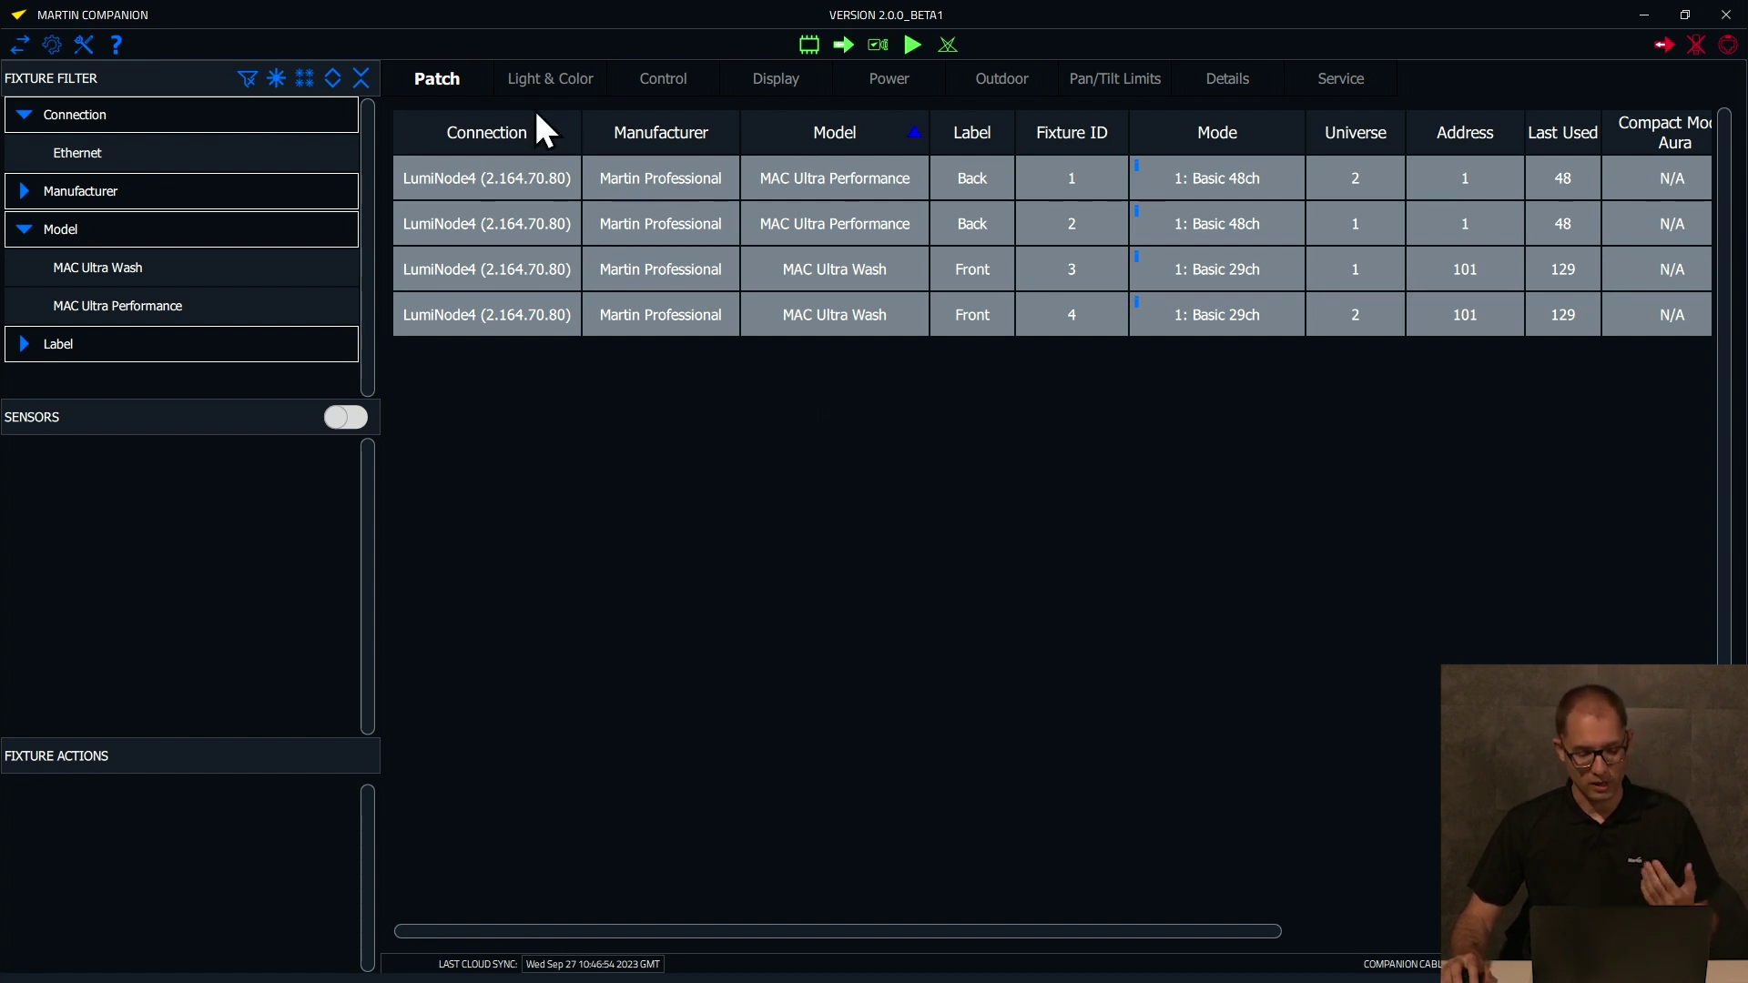
Examine the patch columns of the MAC Ultra fixtures and the Basic 48ch DMX channel list, closing the mode information when done
drag(1146, 929, 1438, 929)
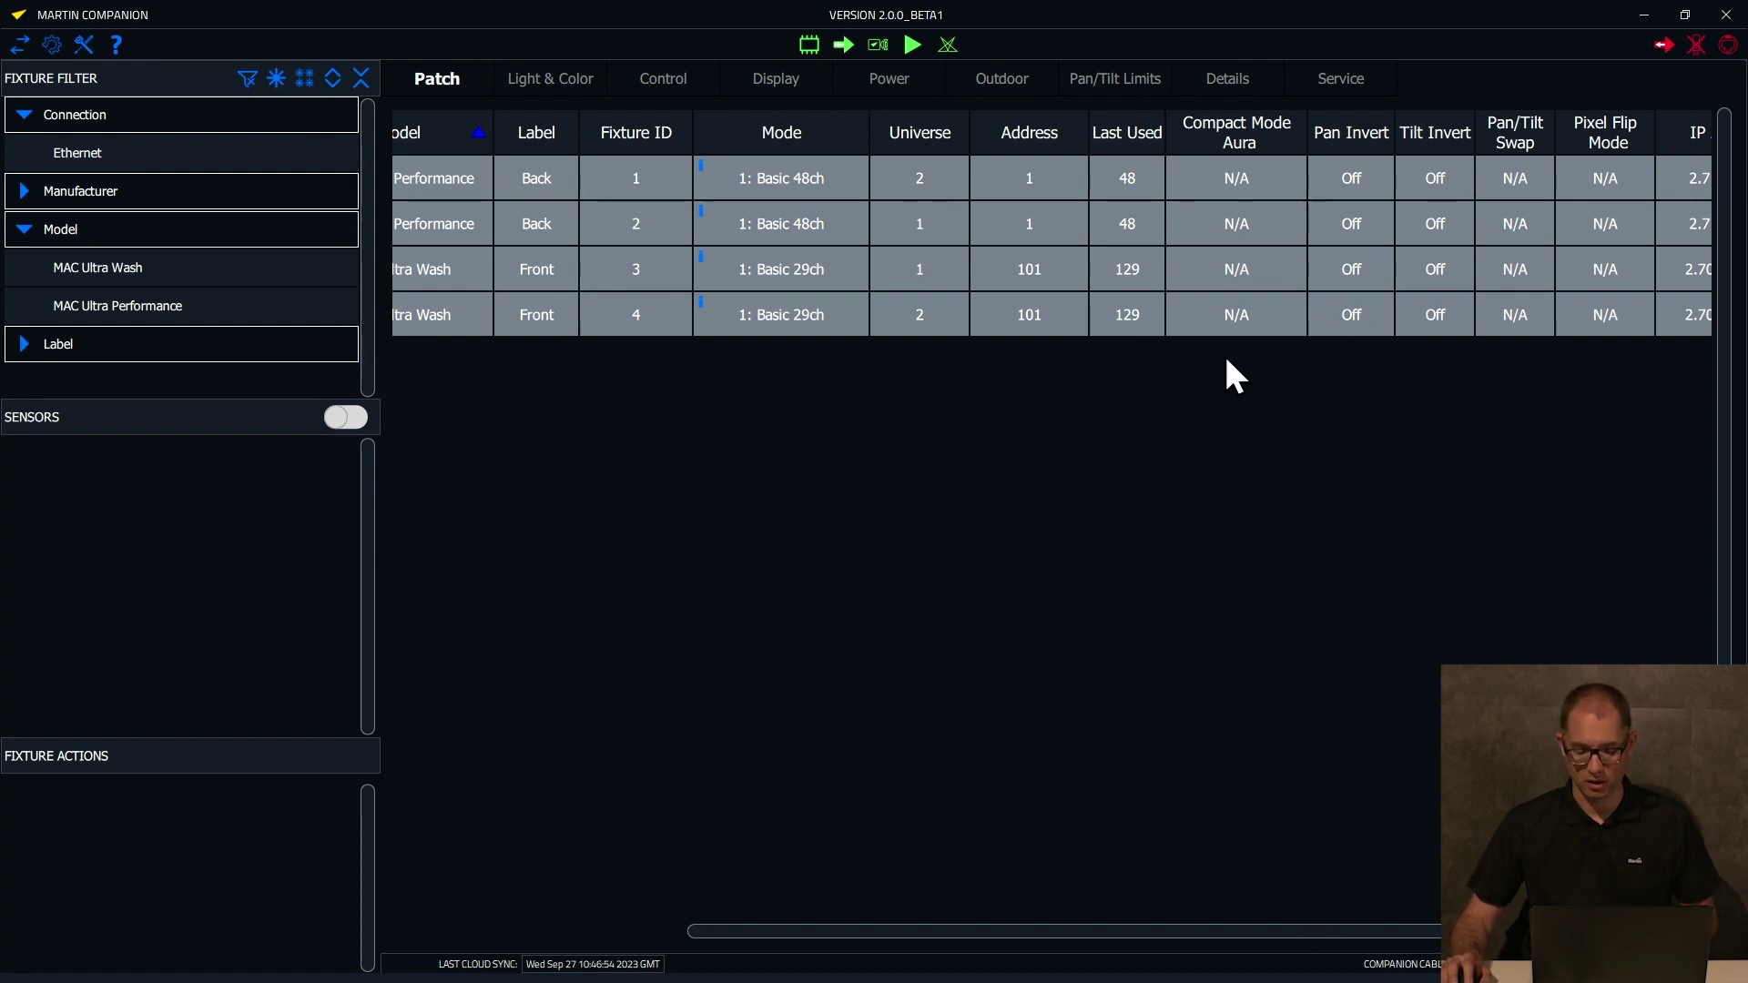
drag(1029, 929, 759, 932)
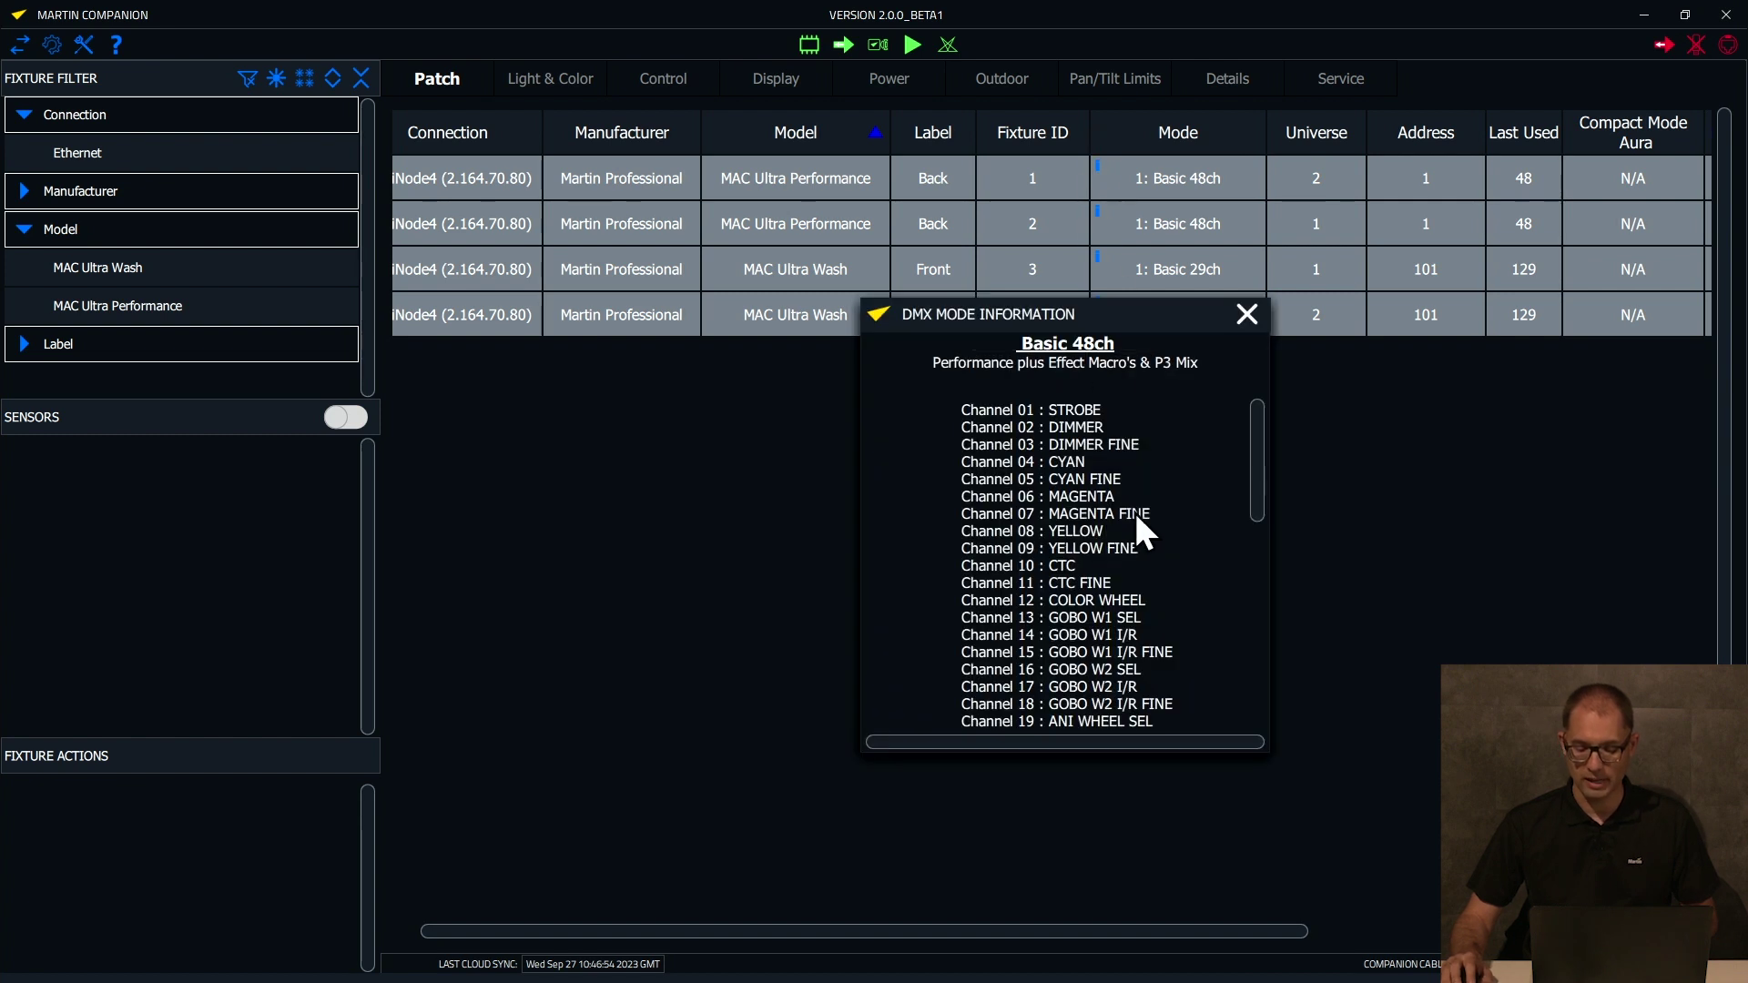
scroll(1143, 479, down, 10)
scroll(1140, 552, up, 10)
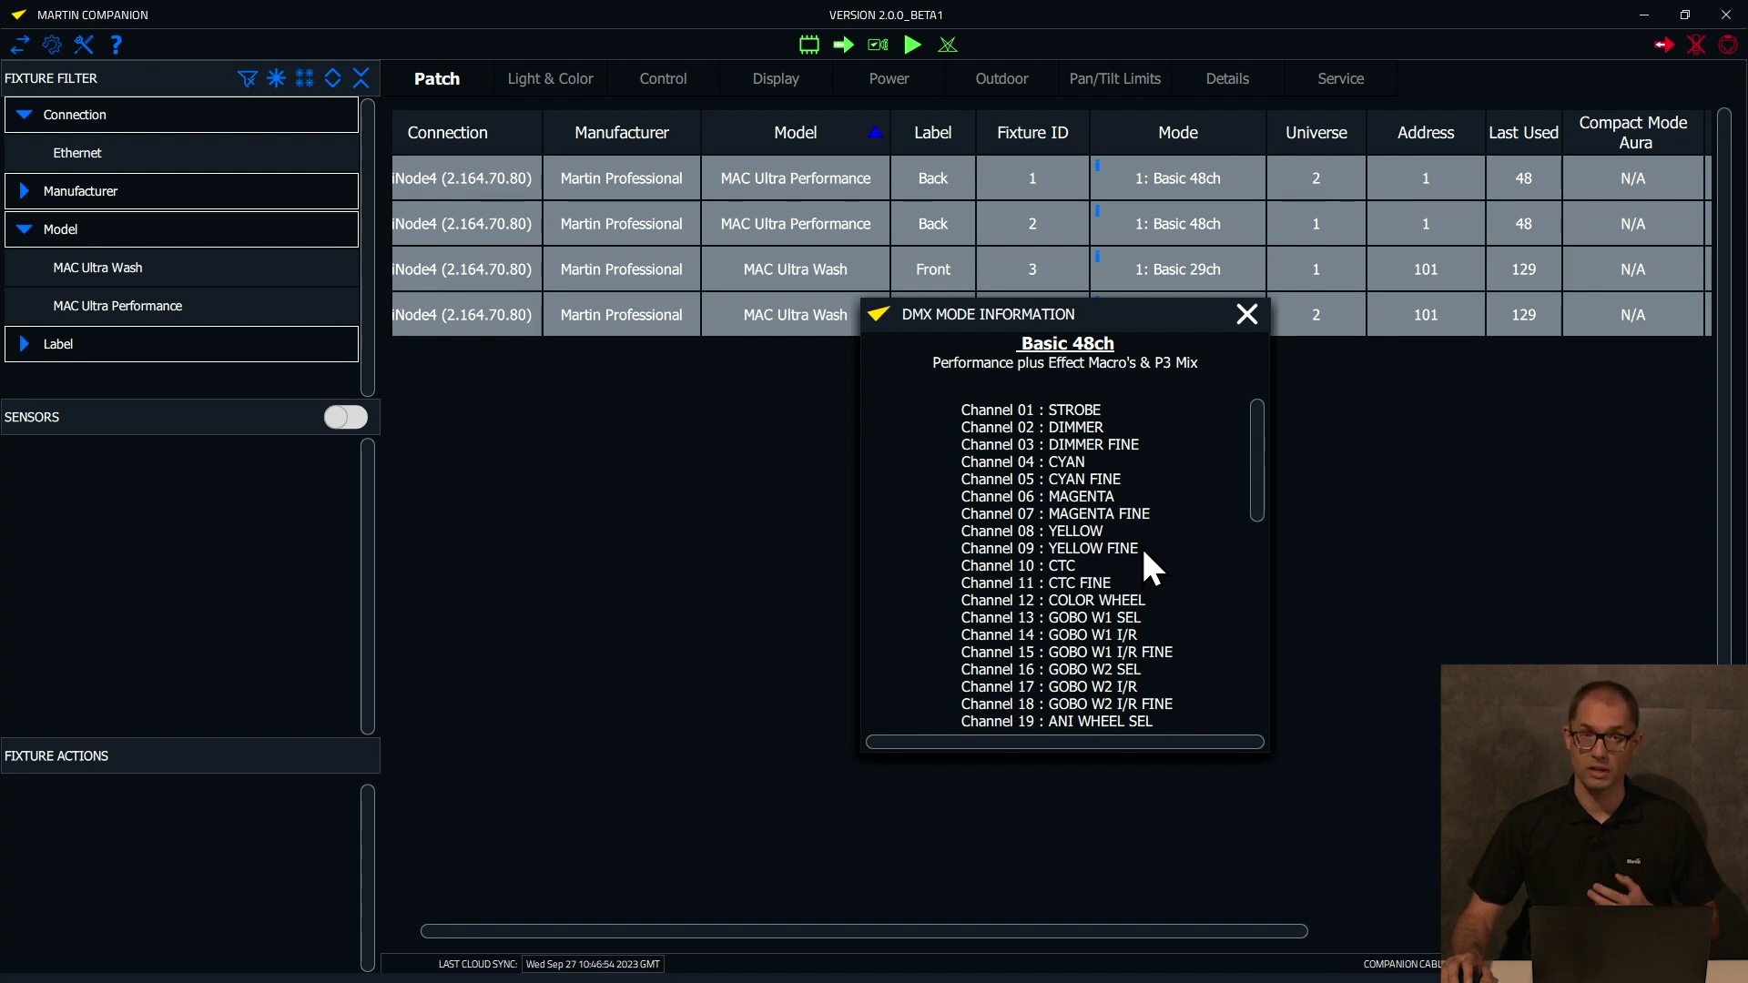
click(1249, 317)
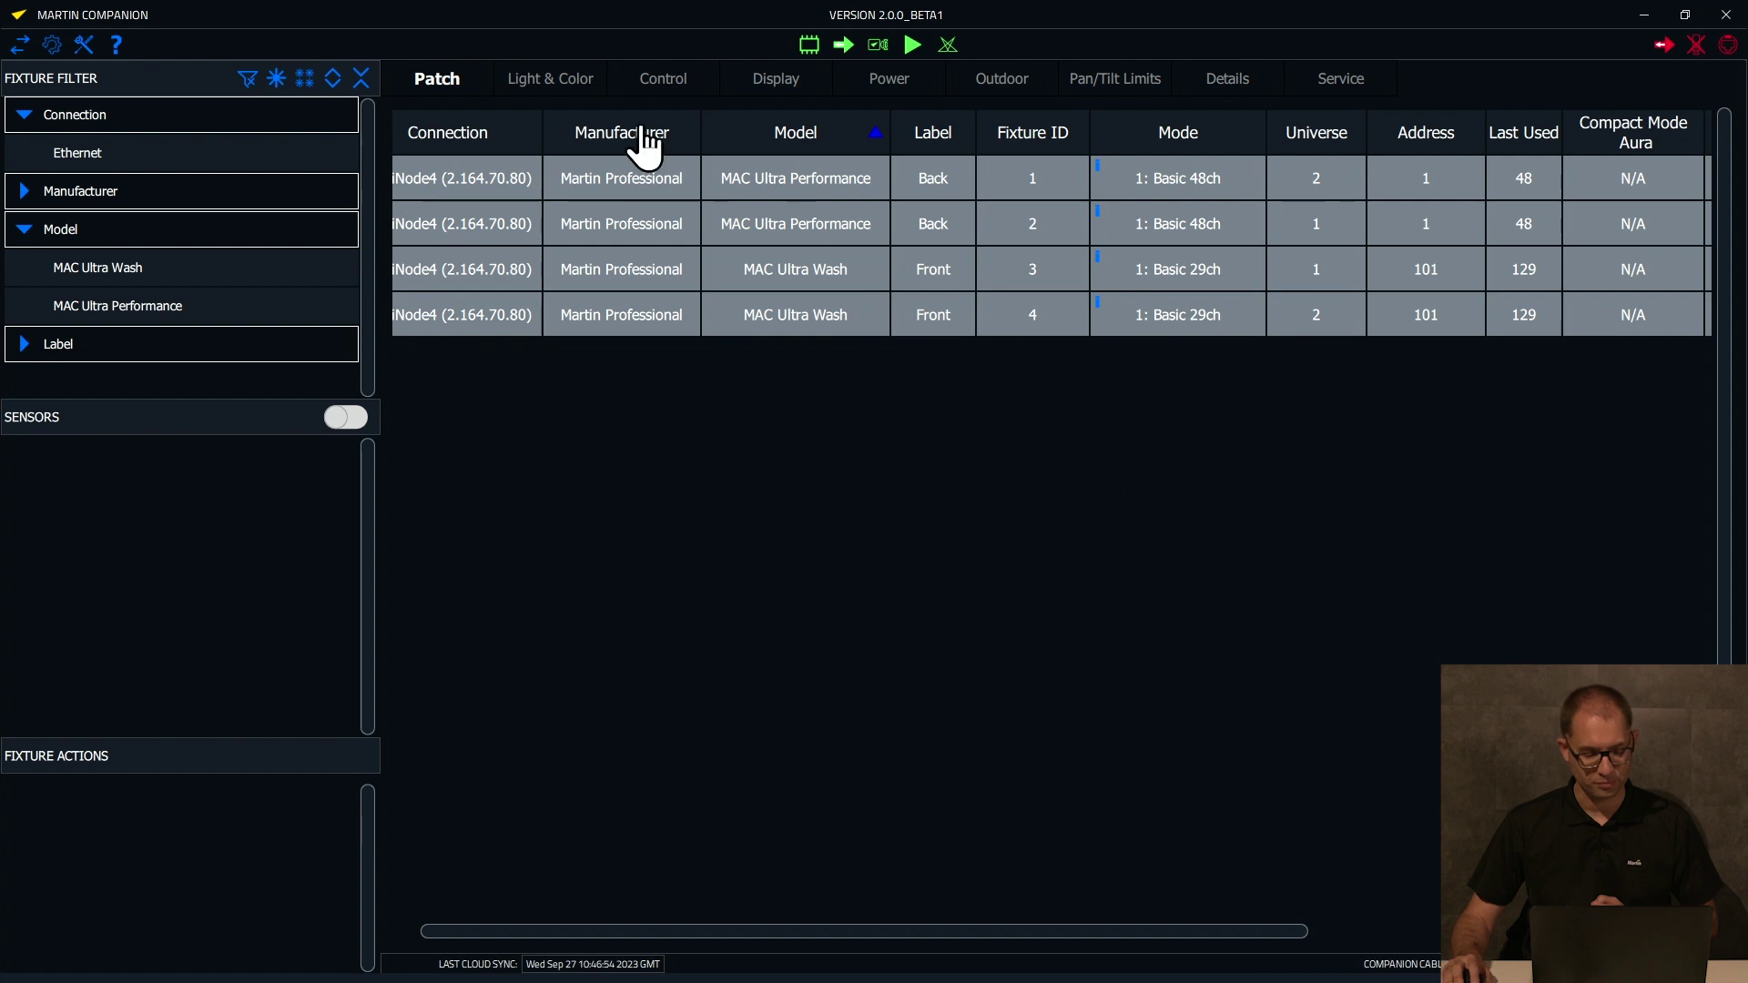
View the MAC Ultra fixtures' Light & Color, Control, Display, Power and Outdoor settings in turn
click(575, 80)
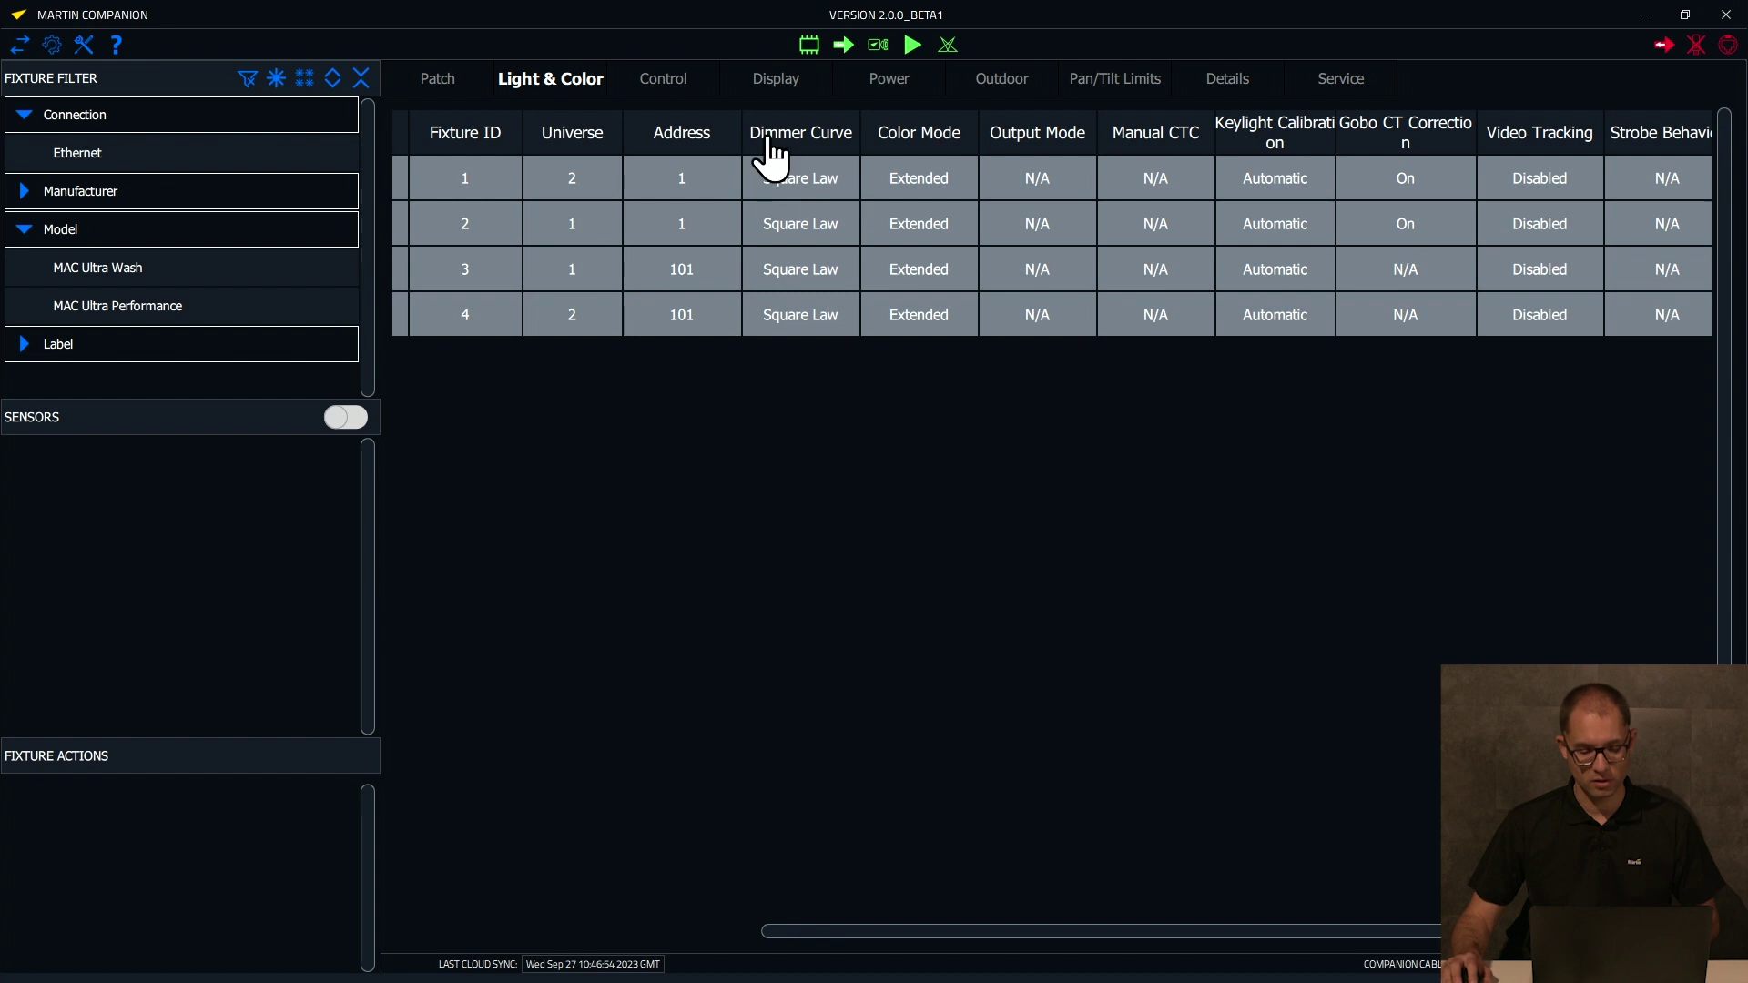
click(676, 79)
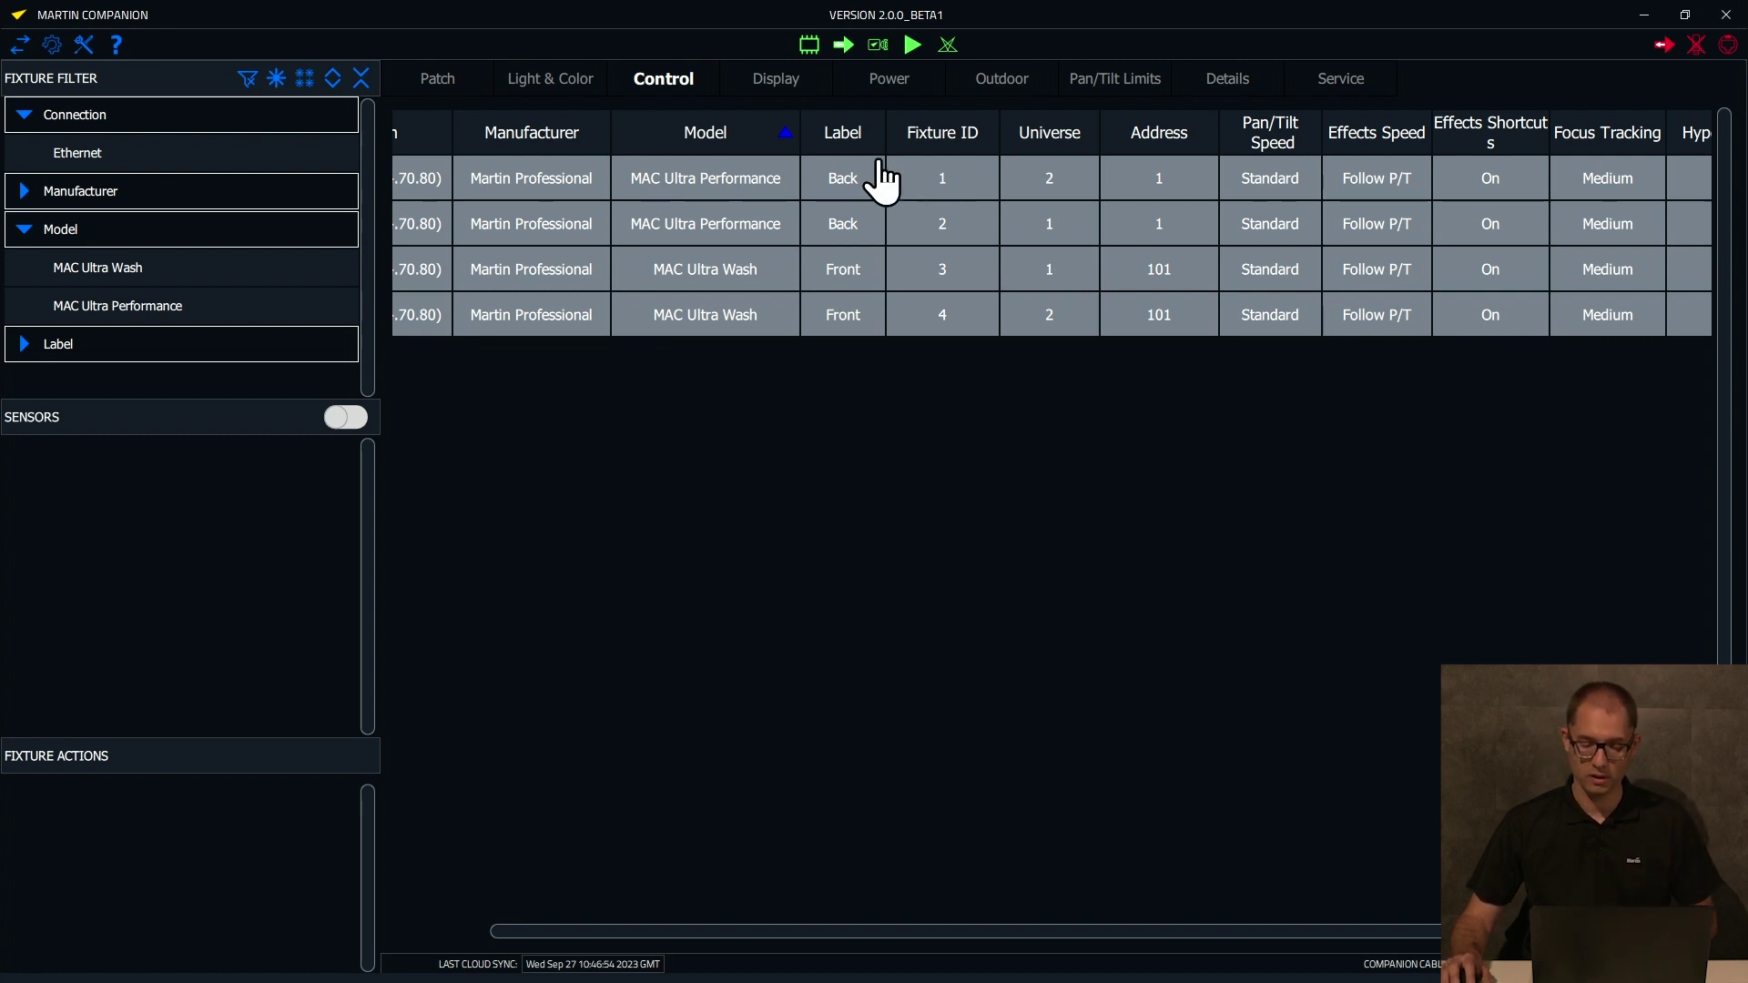
click(783, 81)
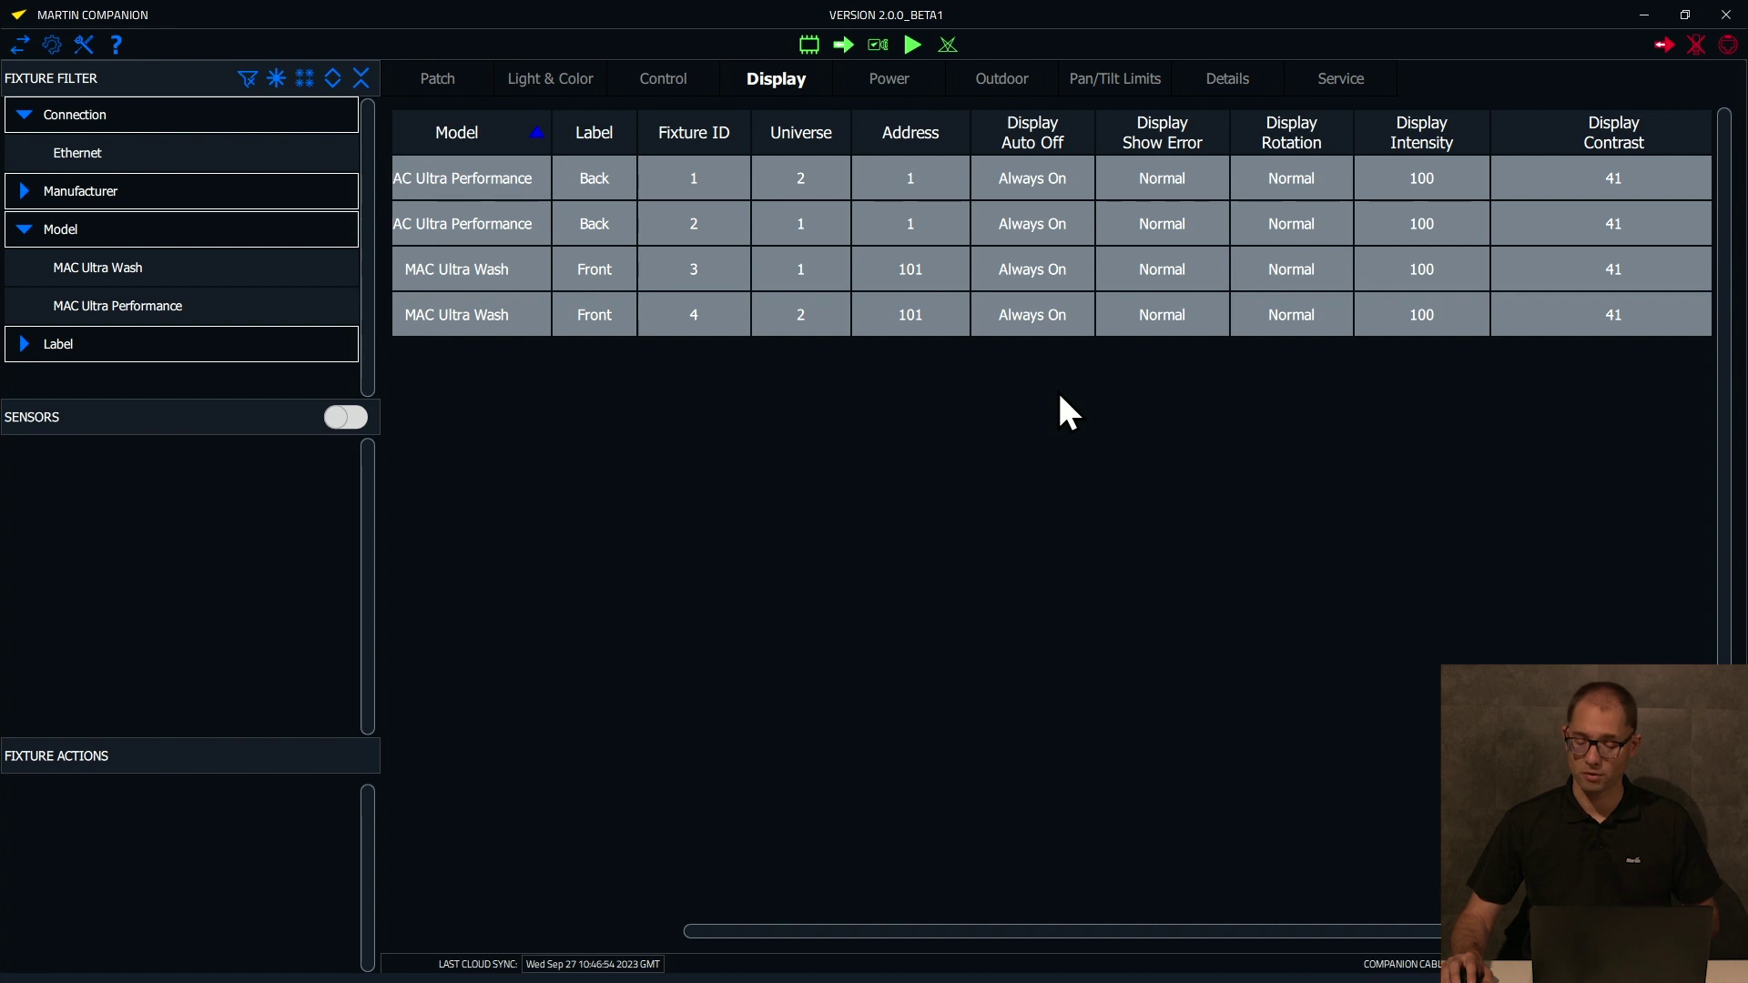
click(891, 82)
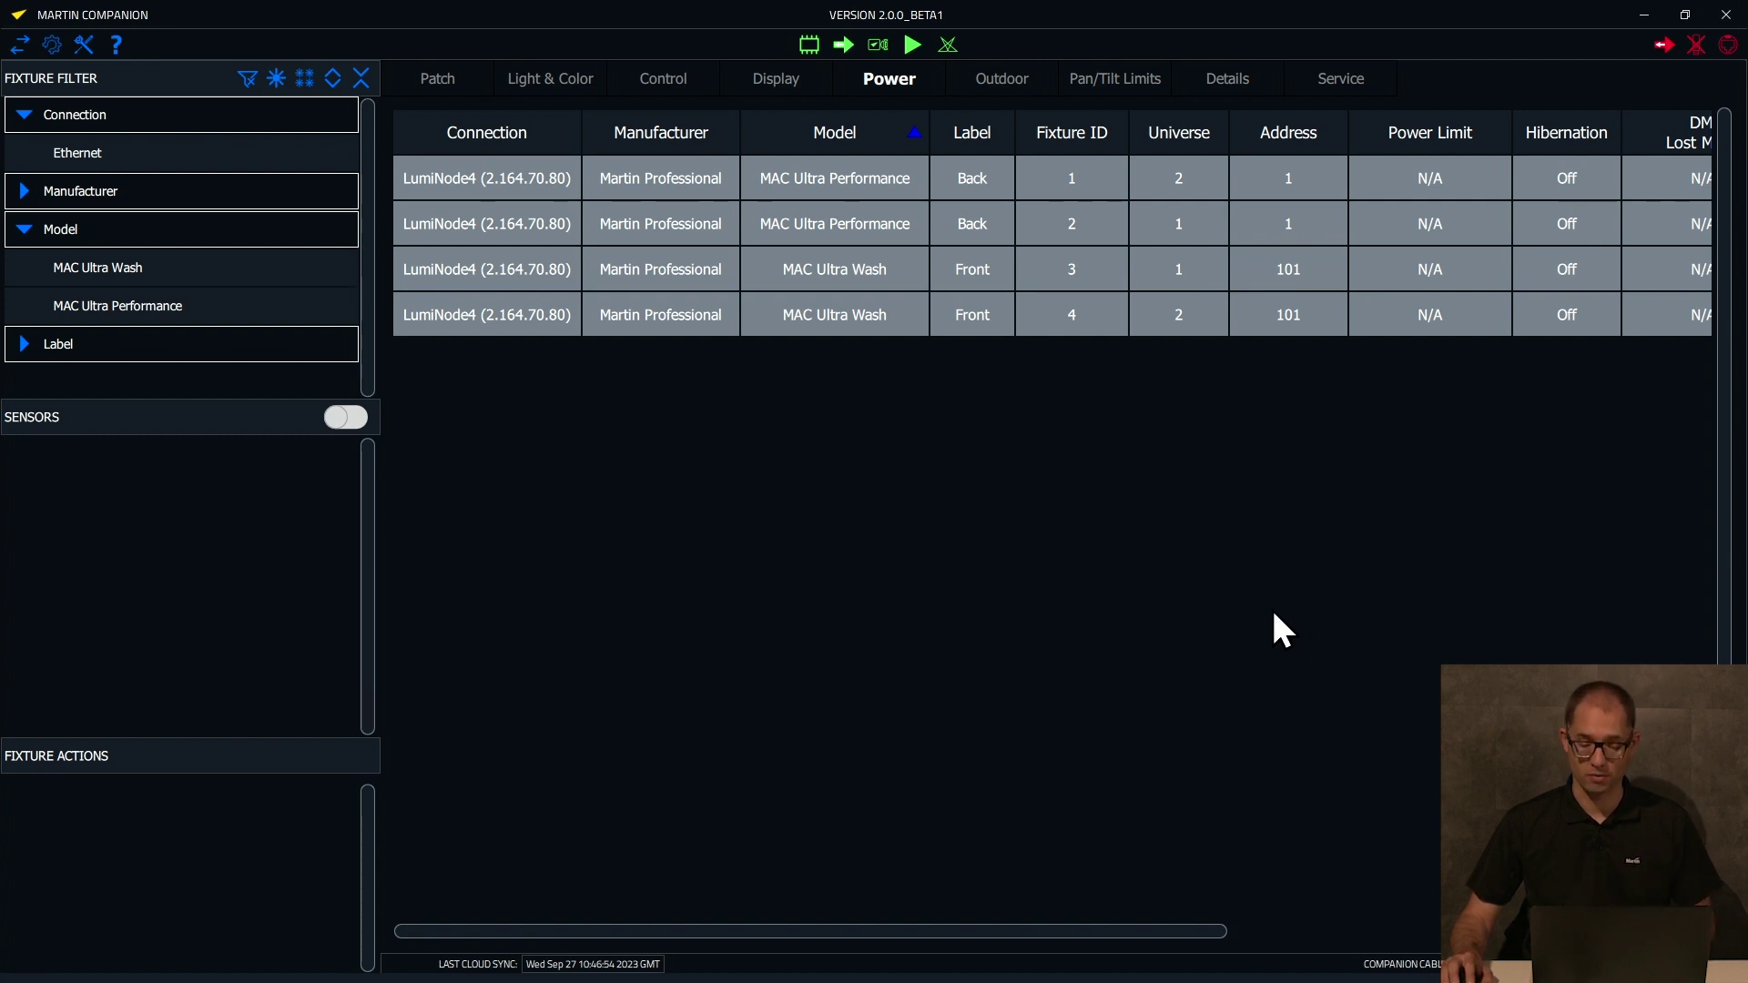
click(1008, 79)
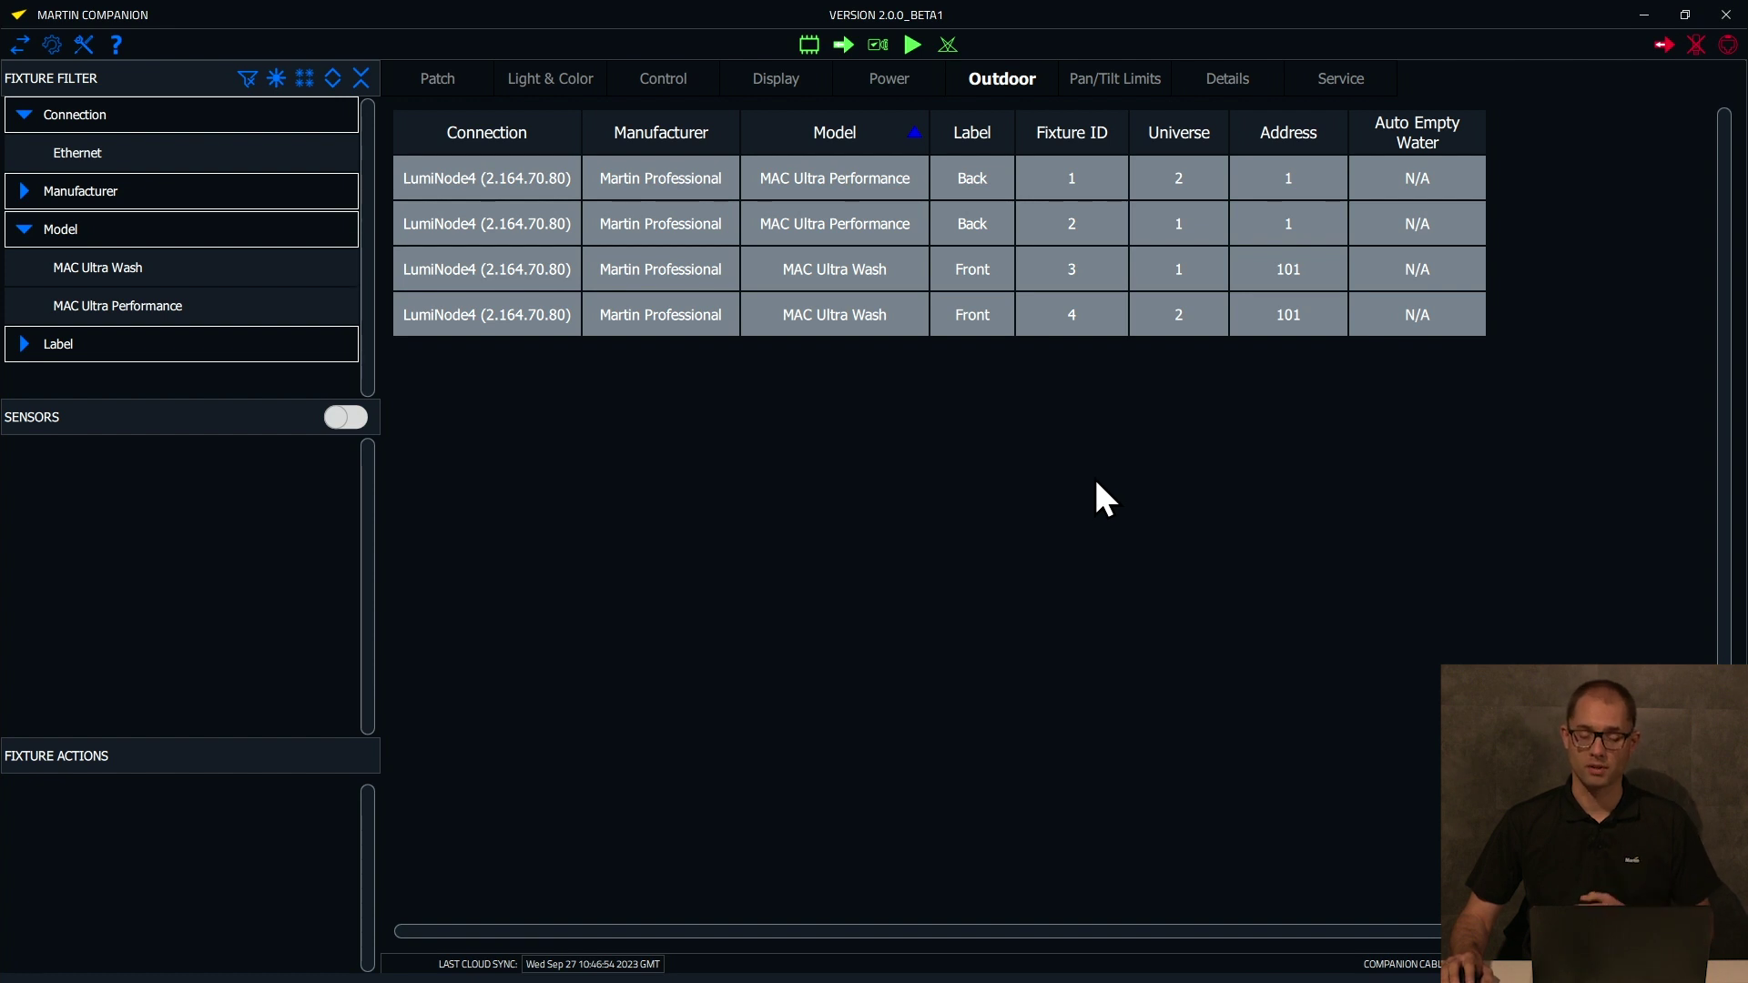
View the MAC Ultra fixtures' Pan/Tilt Limits, Details and Service settings in turn
click(1115, 82)
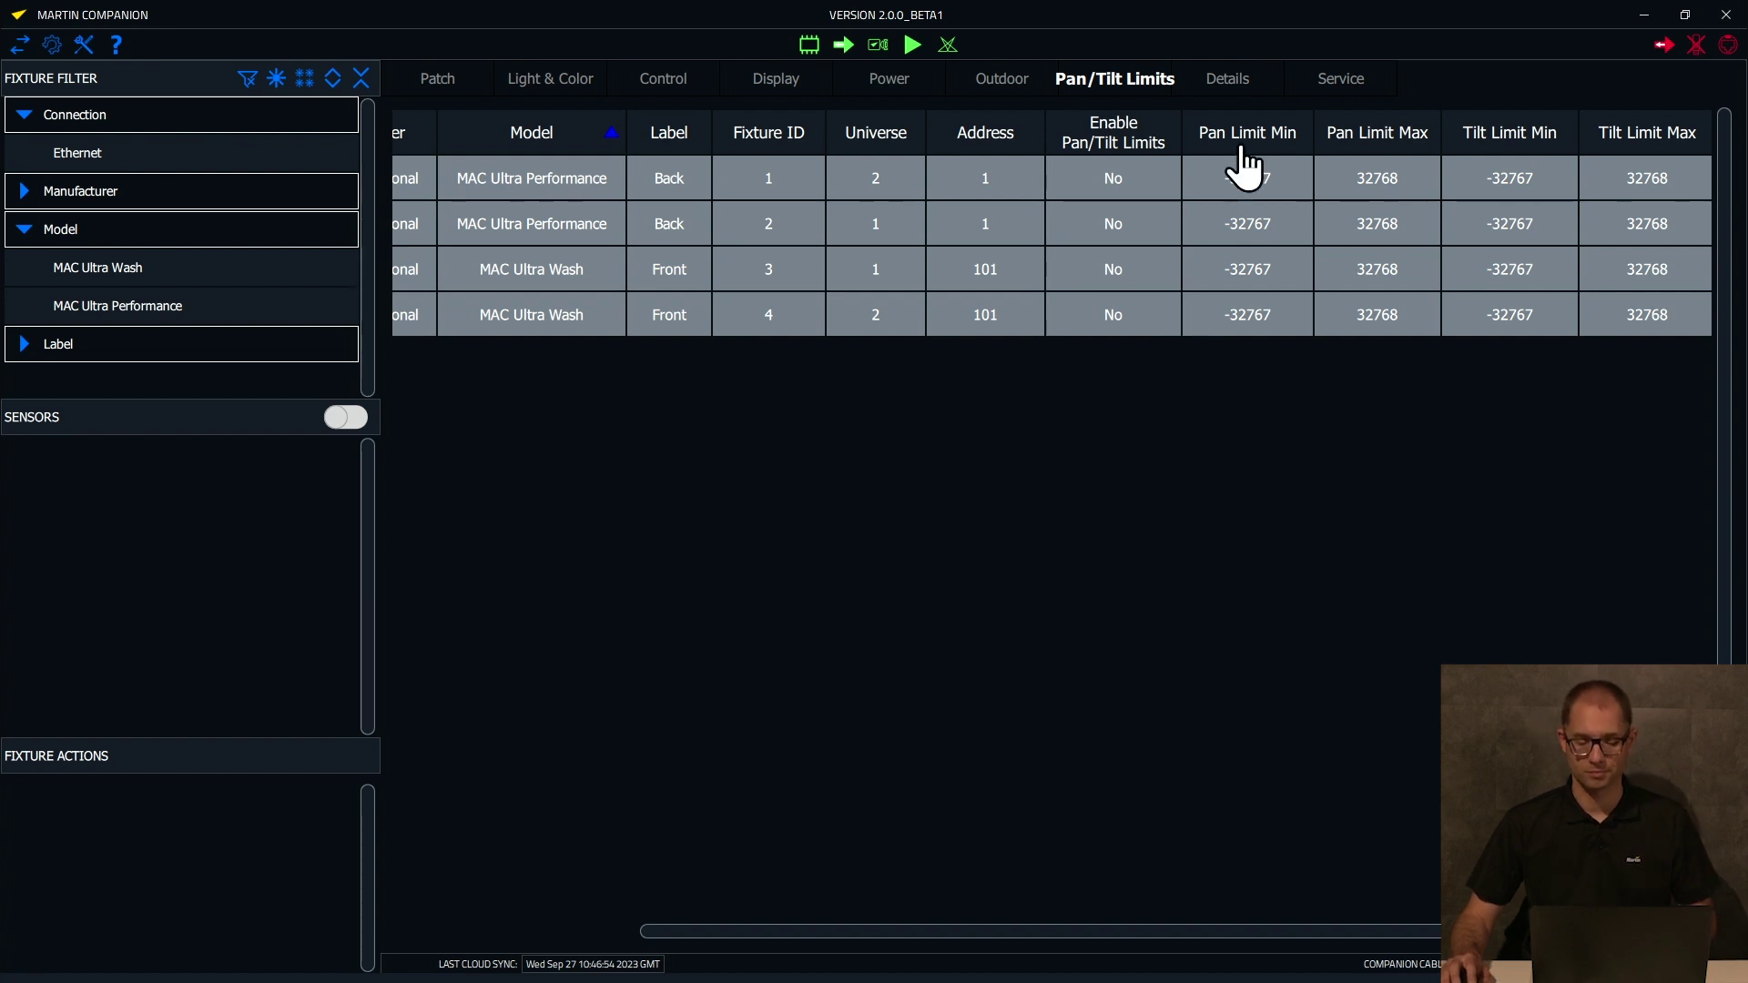
click(1232, 81)
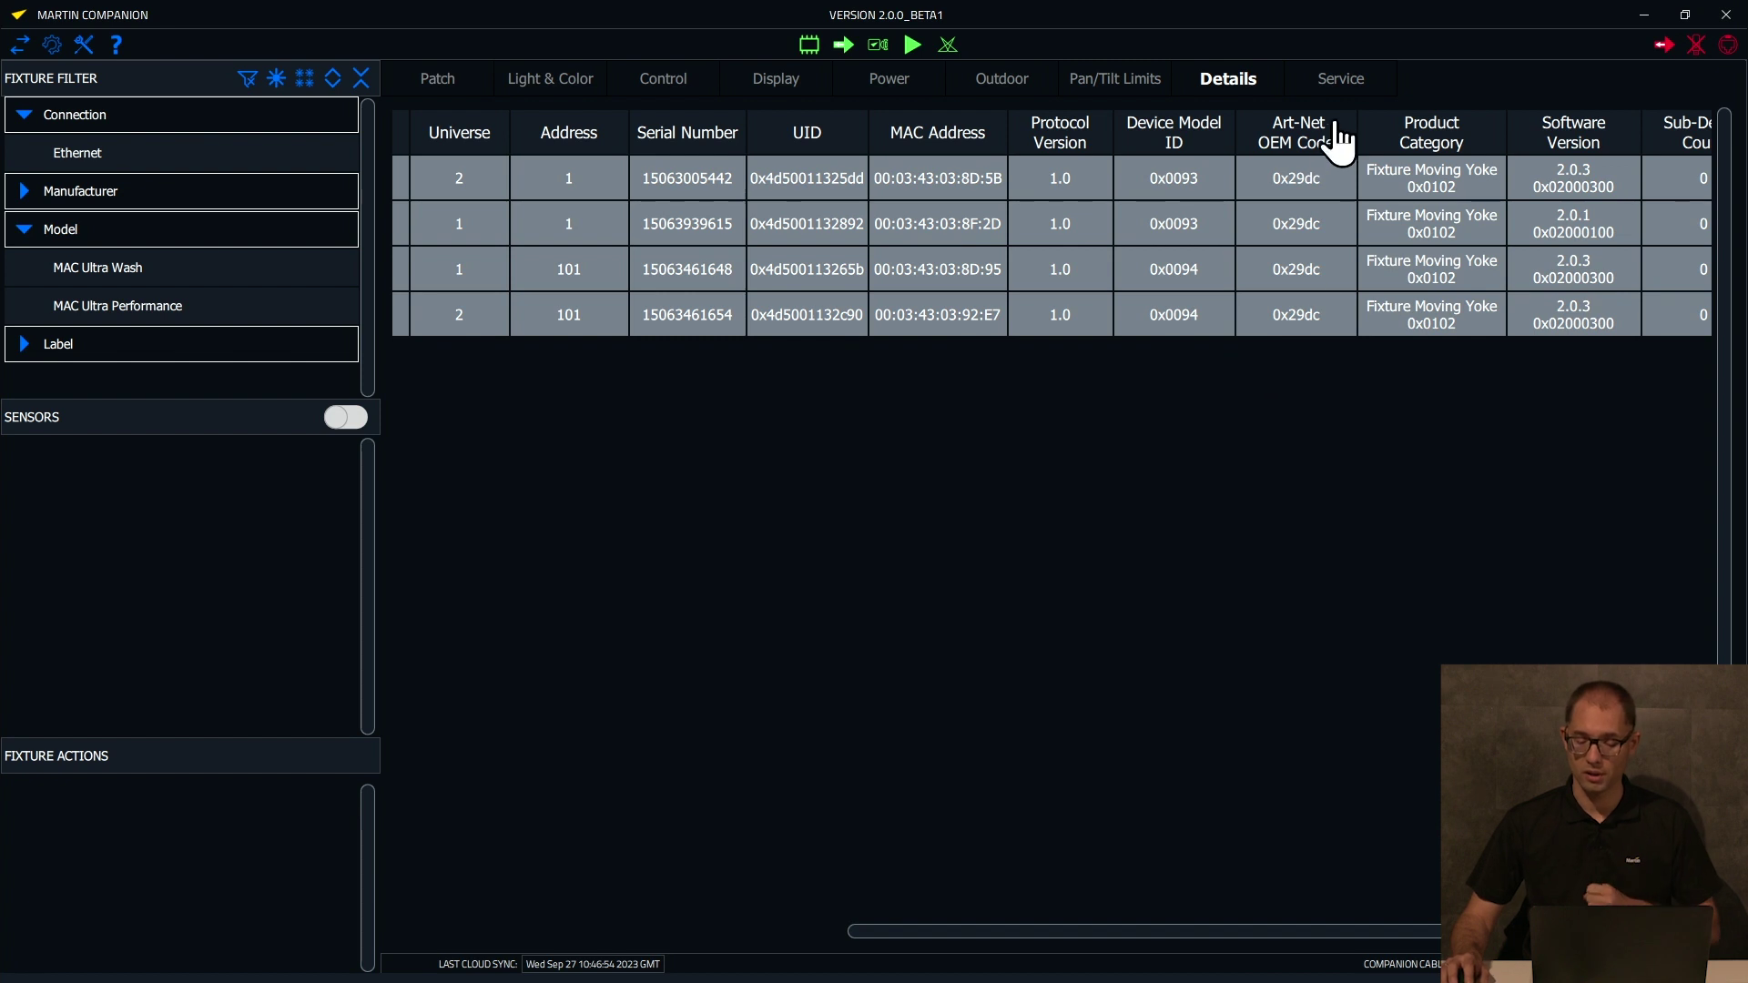
click(1356, 80)
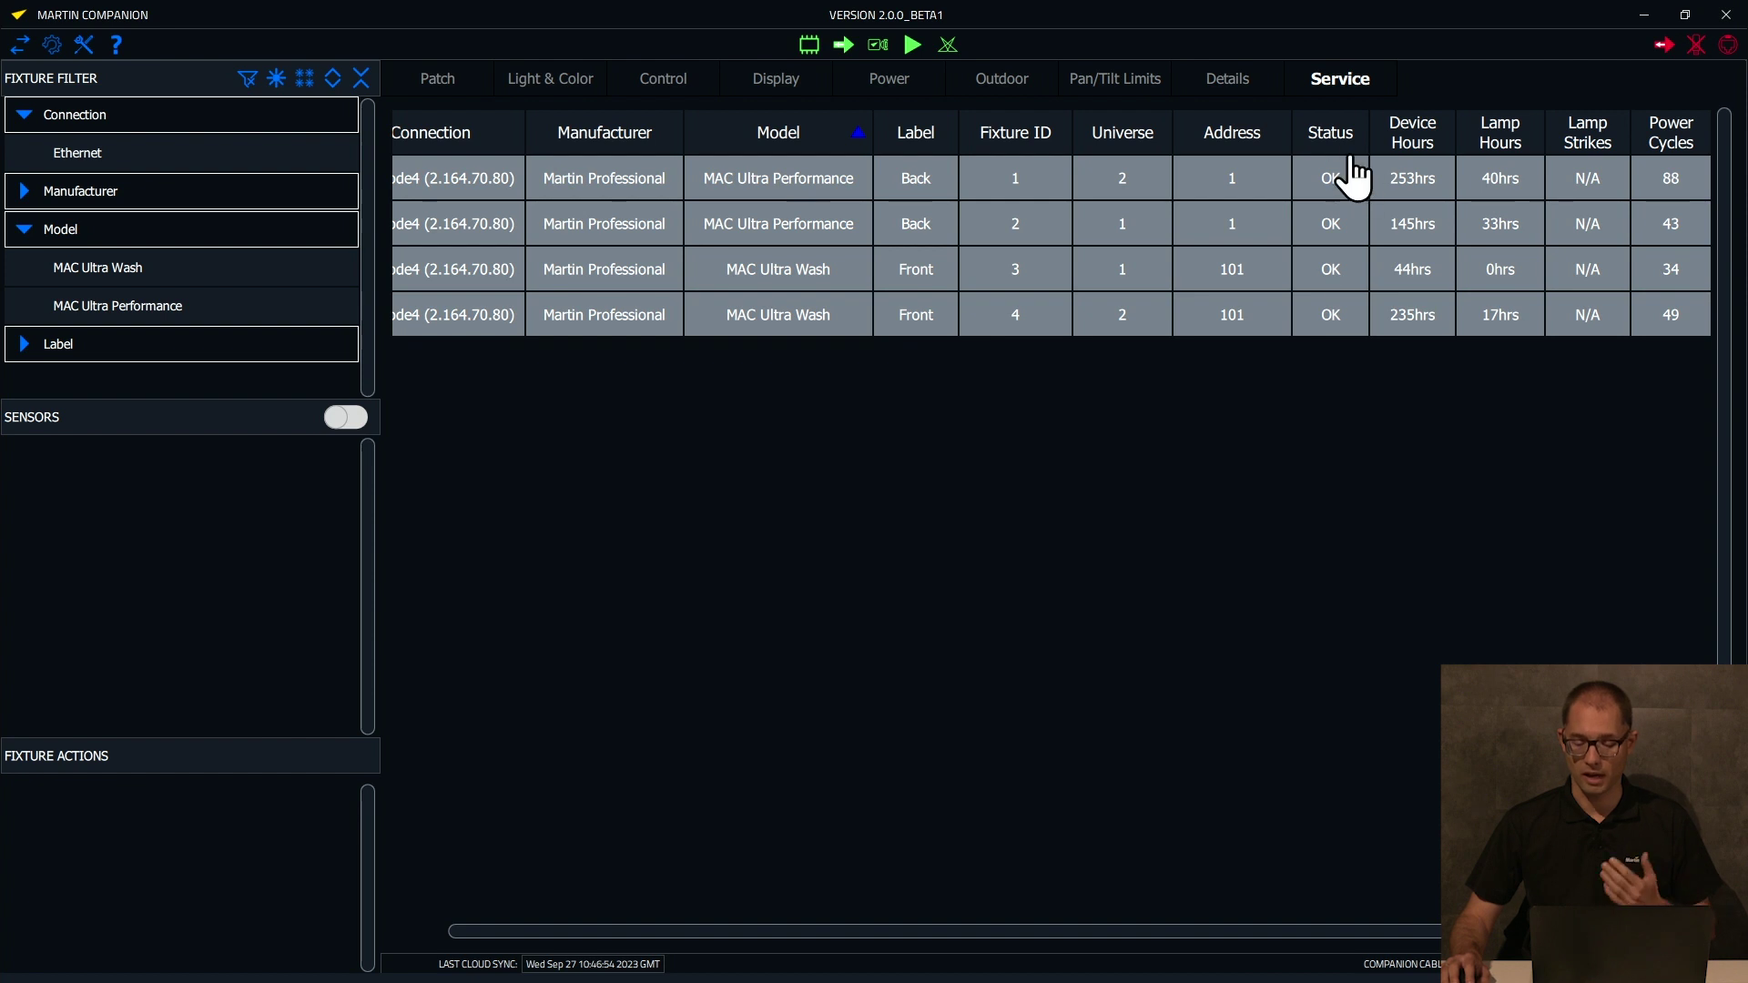
drag(1127, 932, 1072, 932)
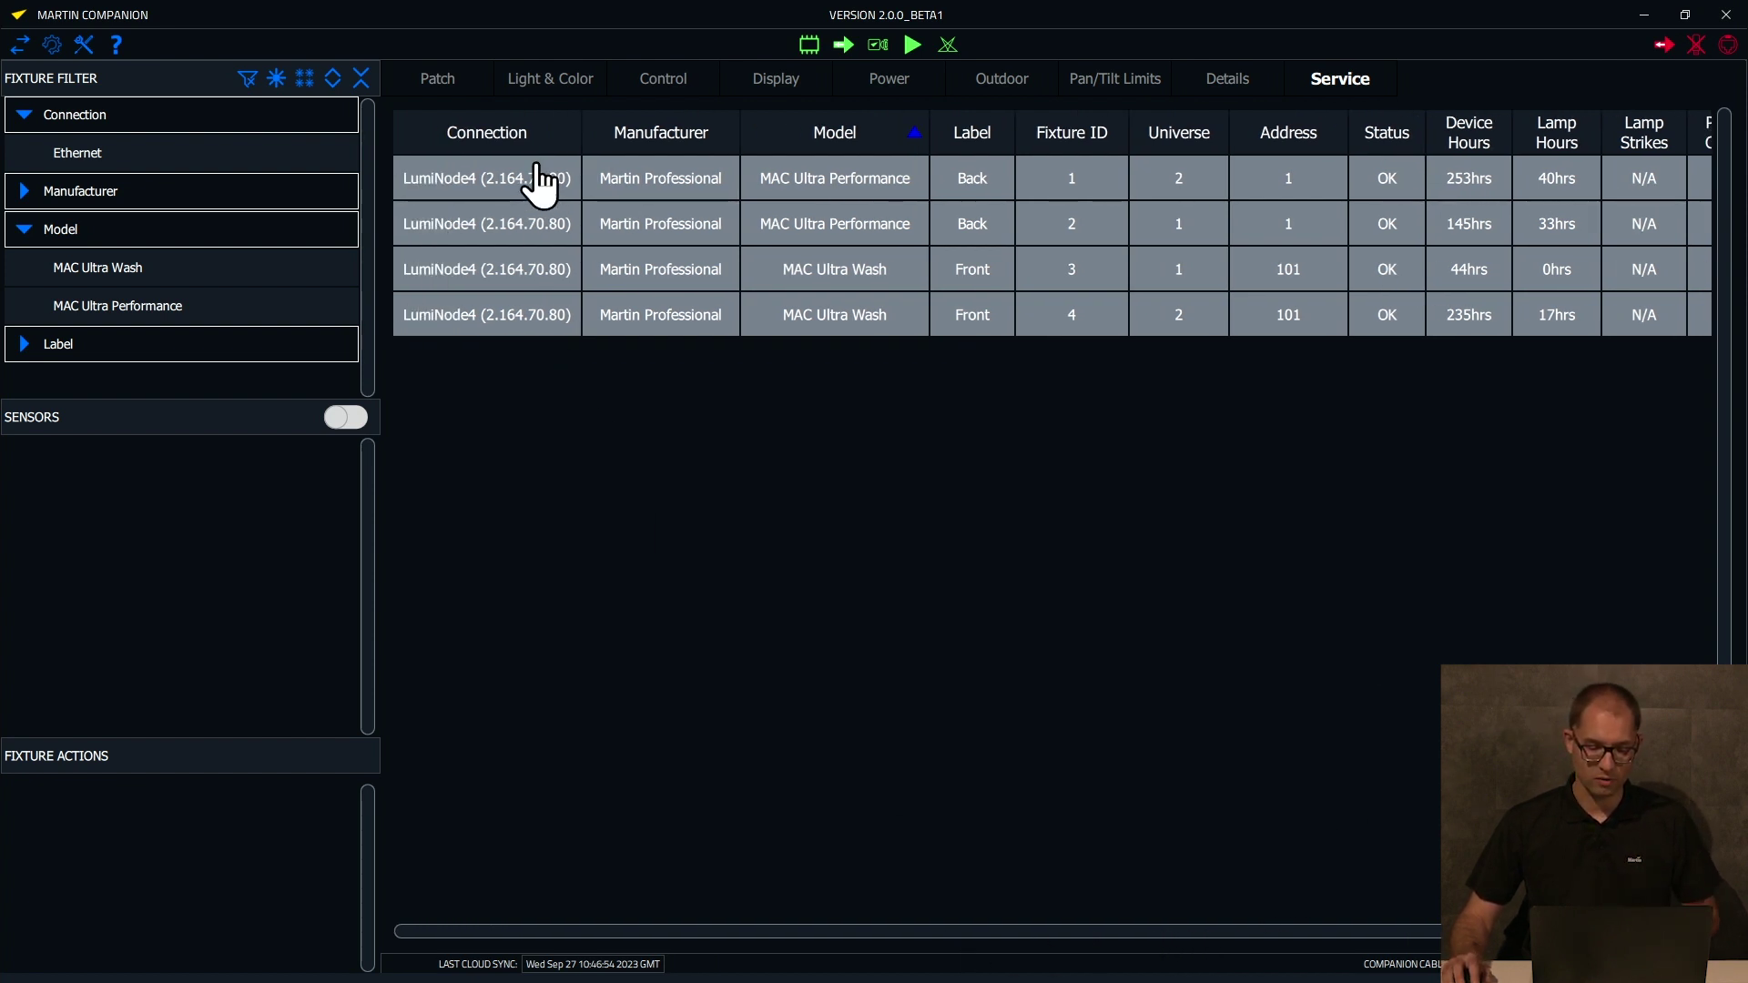
Read through the first MAC Ultra Performance's live sensor and counter list, and review the fixture actions for all four fixtures
click(659, 178)
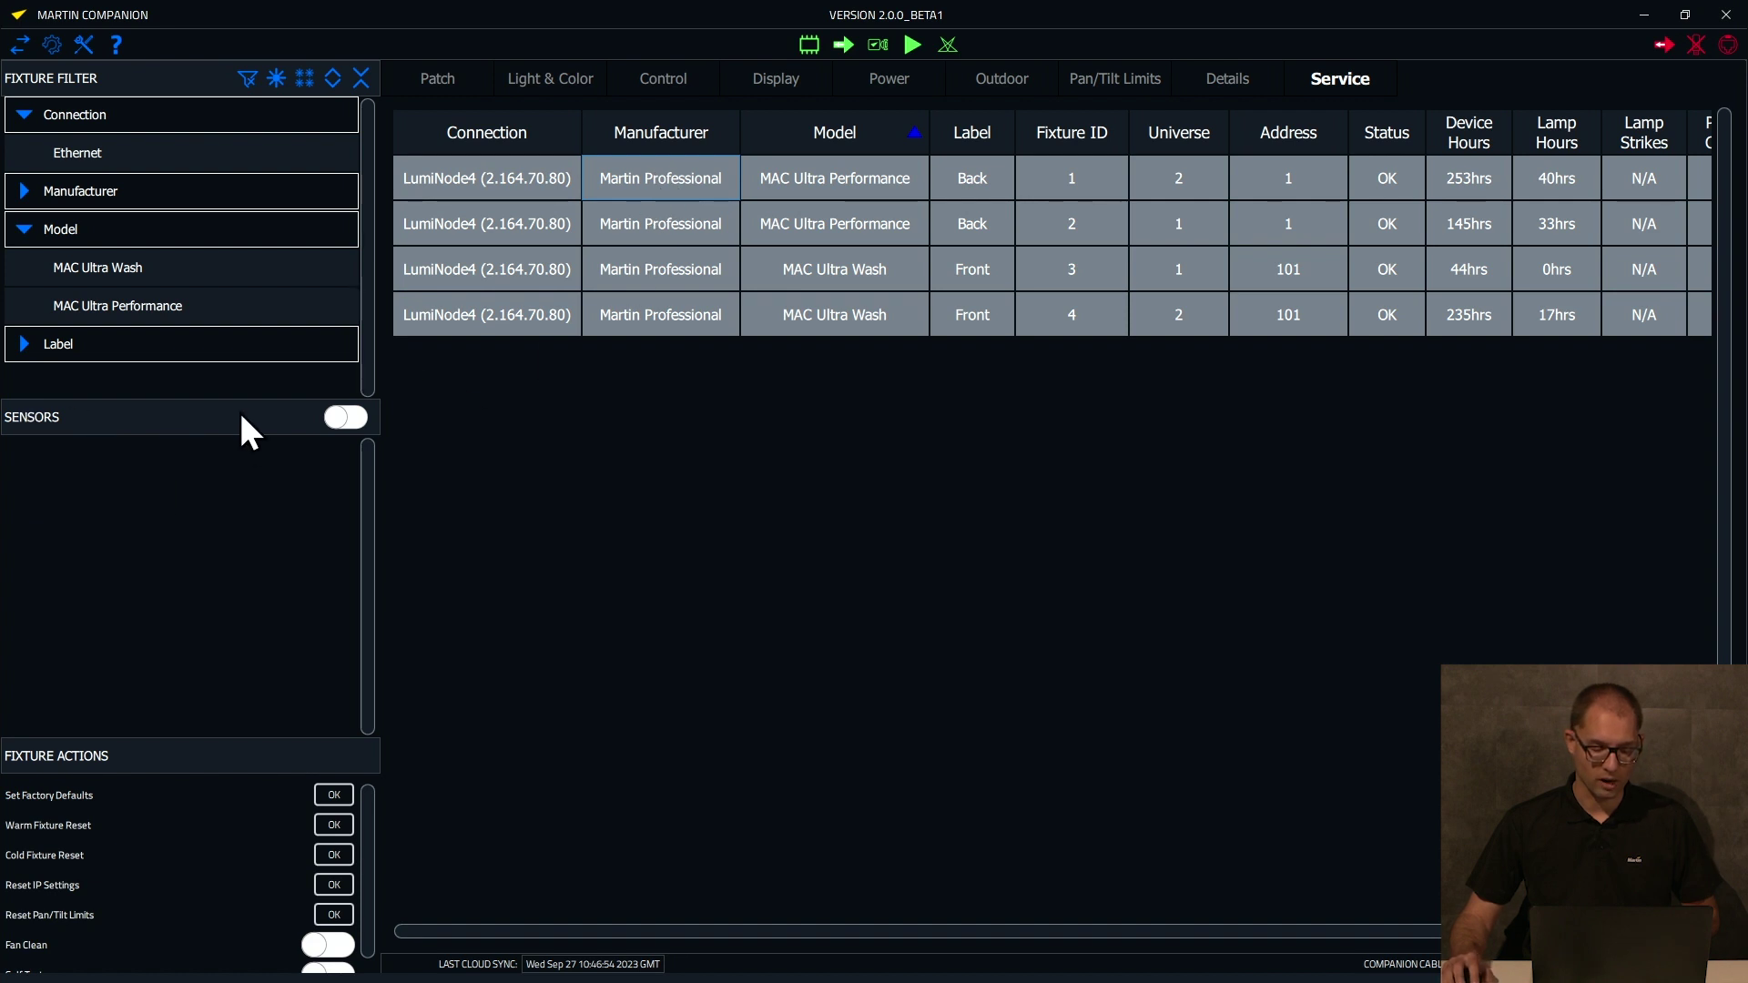
click(338, 419)
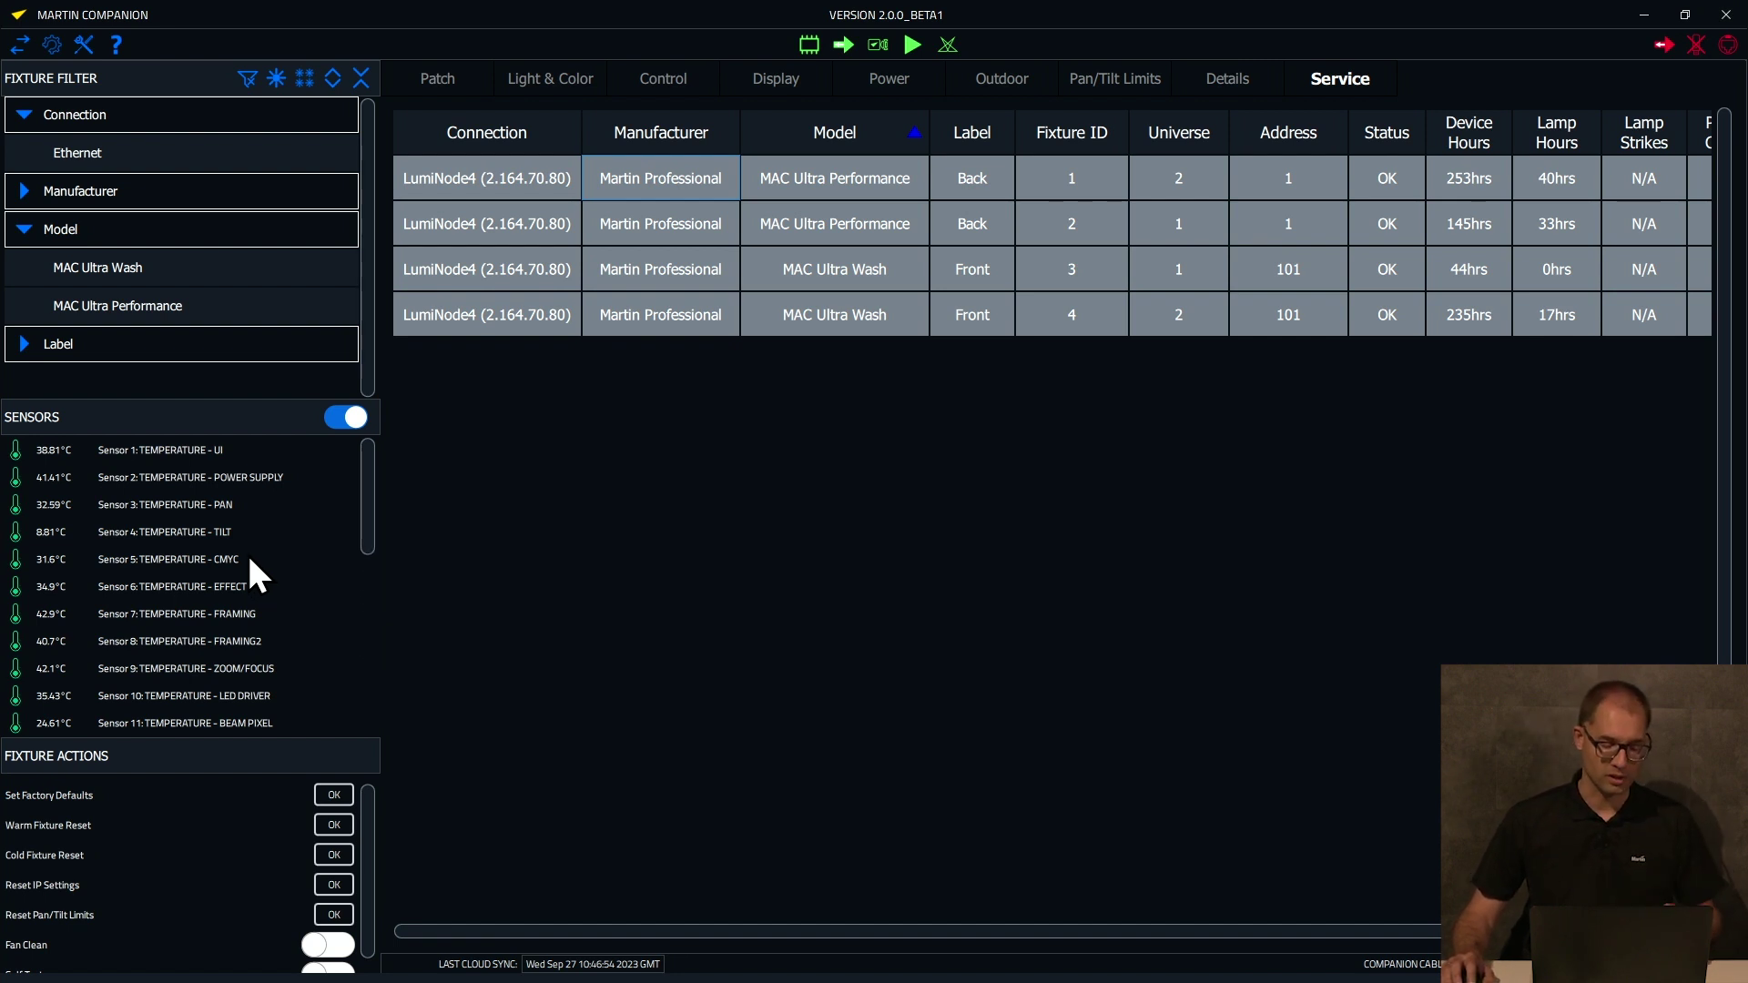
scroll(288, 547, down, 10)
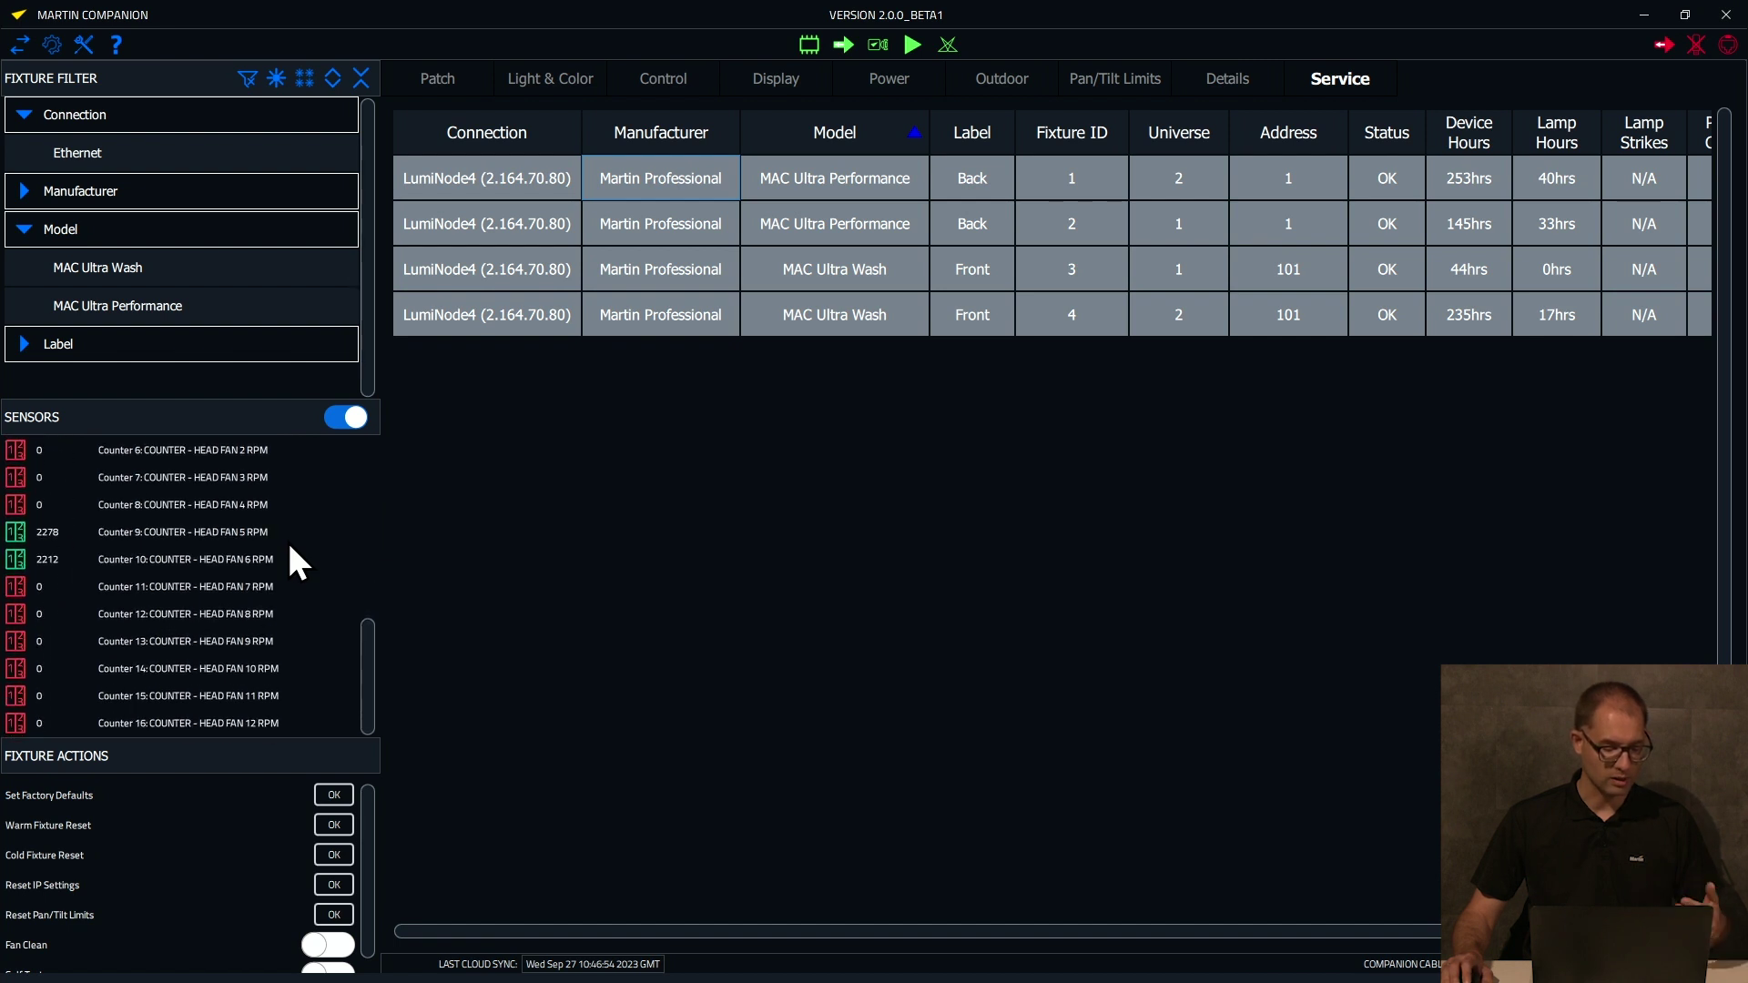
scroll(290, 547, up, 10)
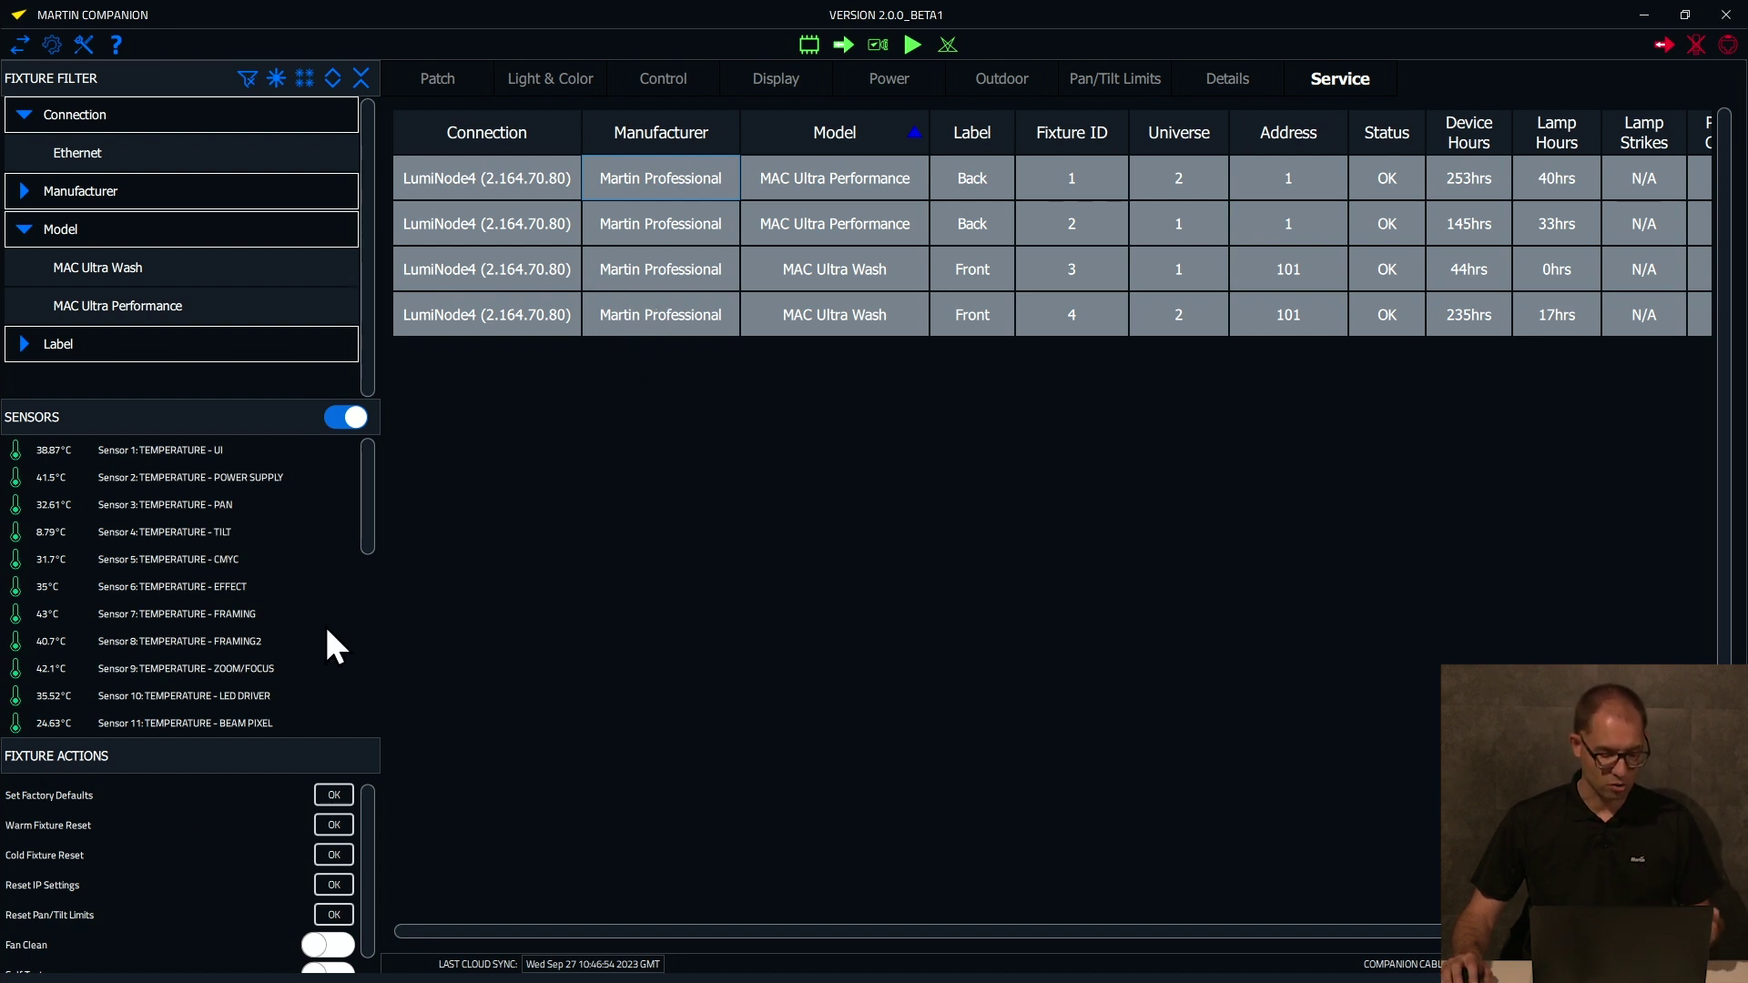
shift+click(684, 314)
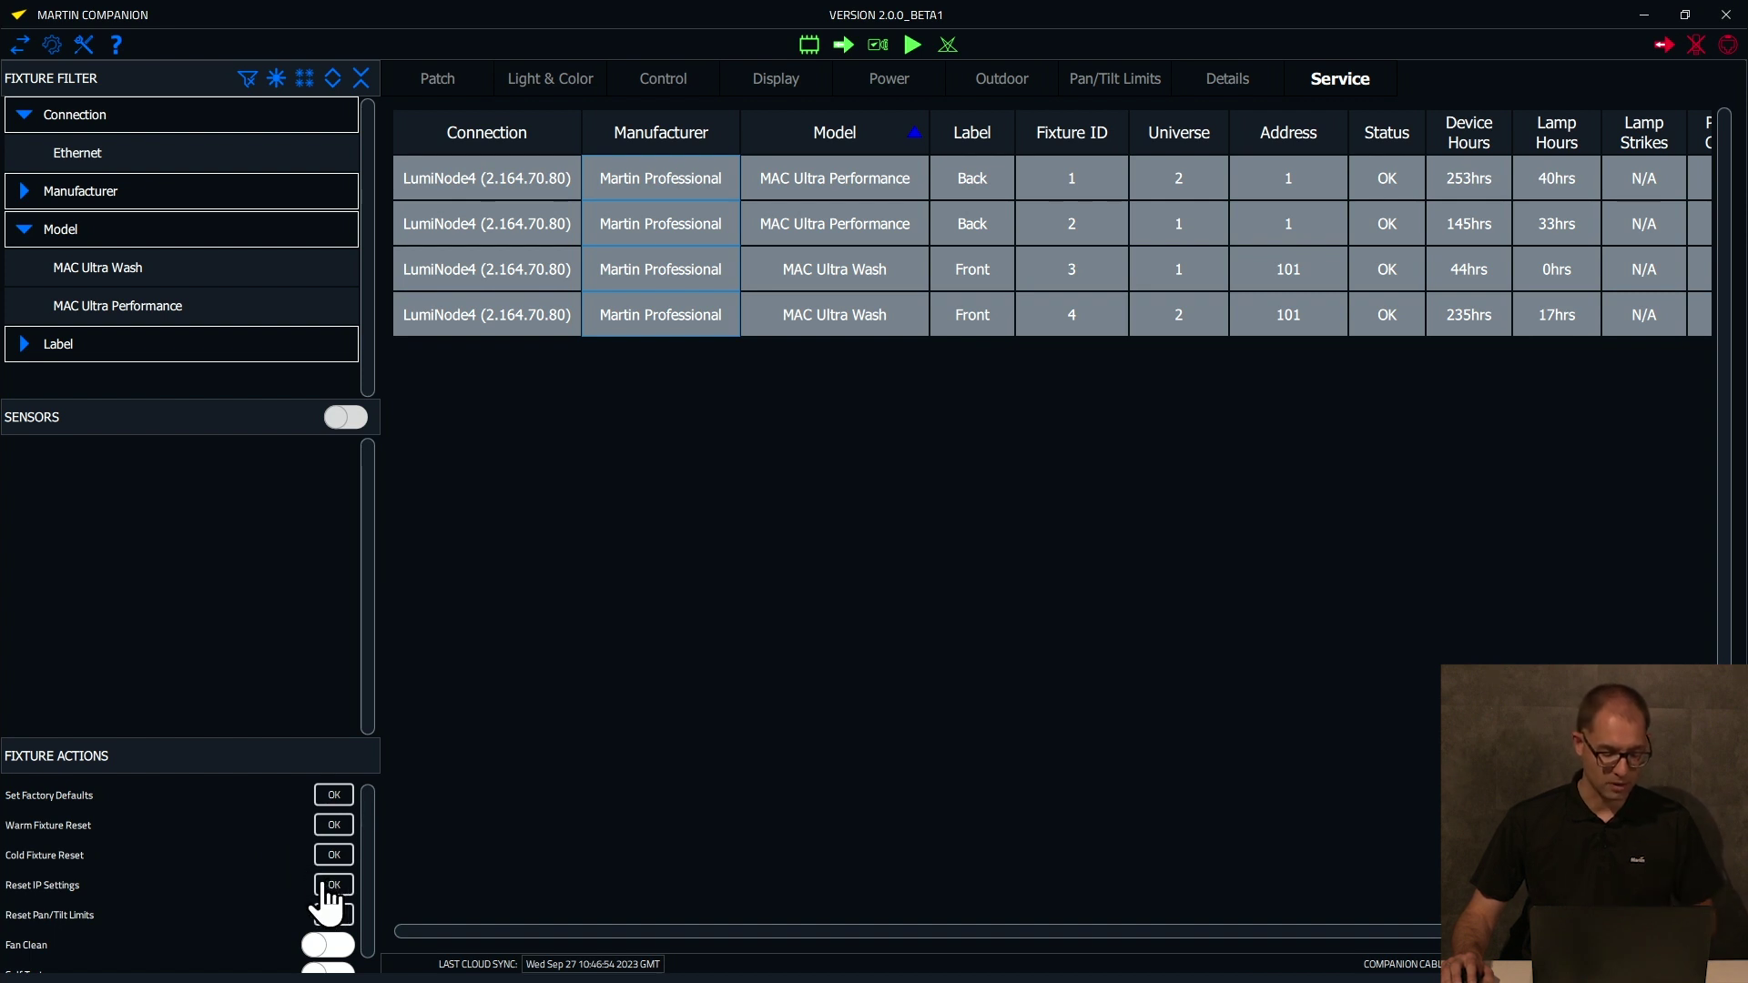
scroll(245, 841, down, 1)
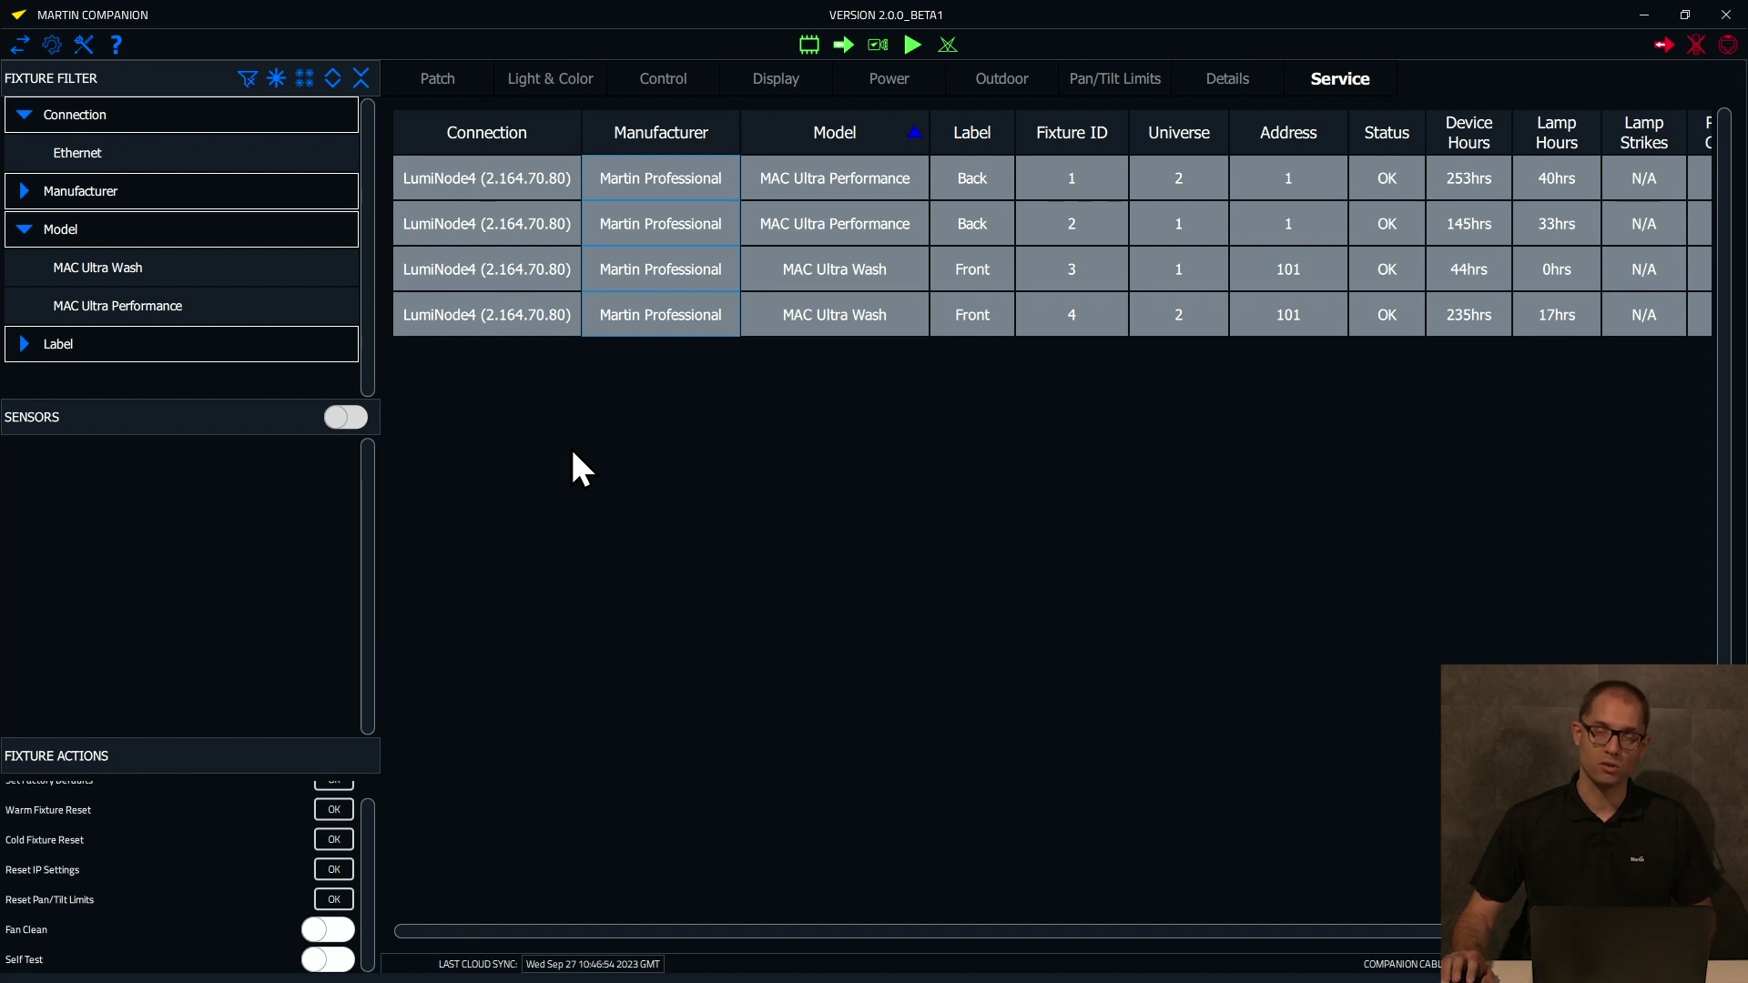
Export the RDM patch list to the USB stick as a CSV file named Export
click(22, 48)
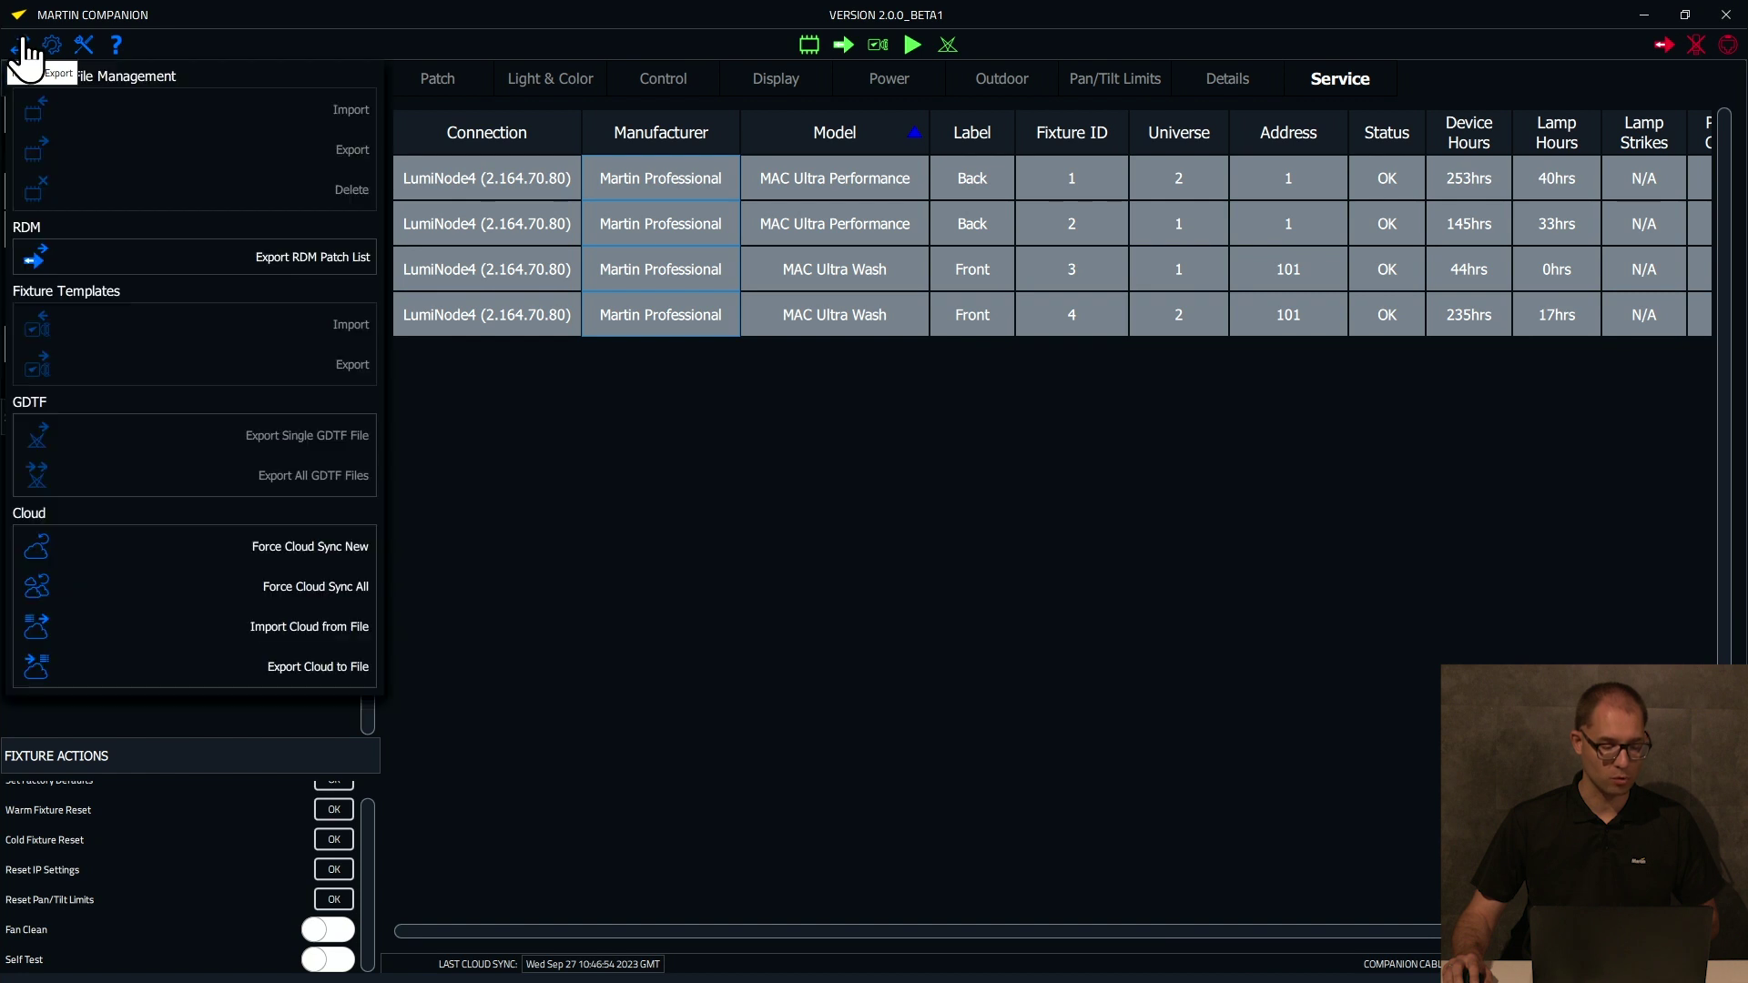
click(310, 260)
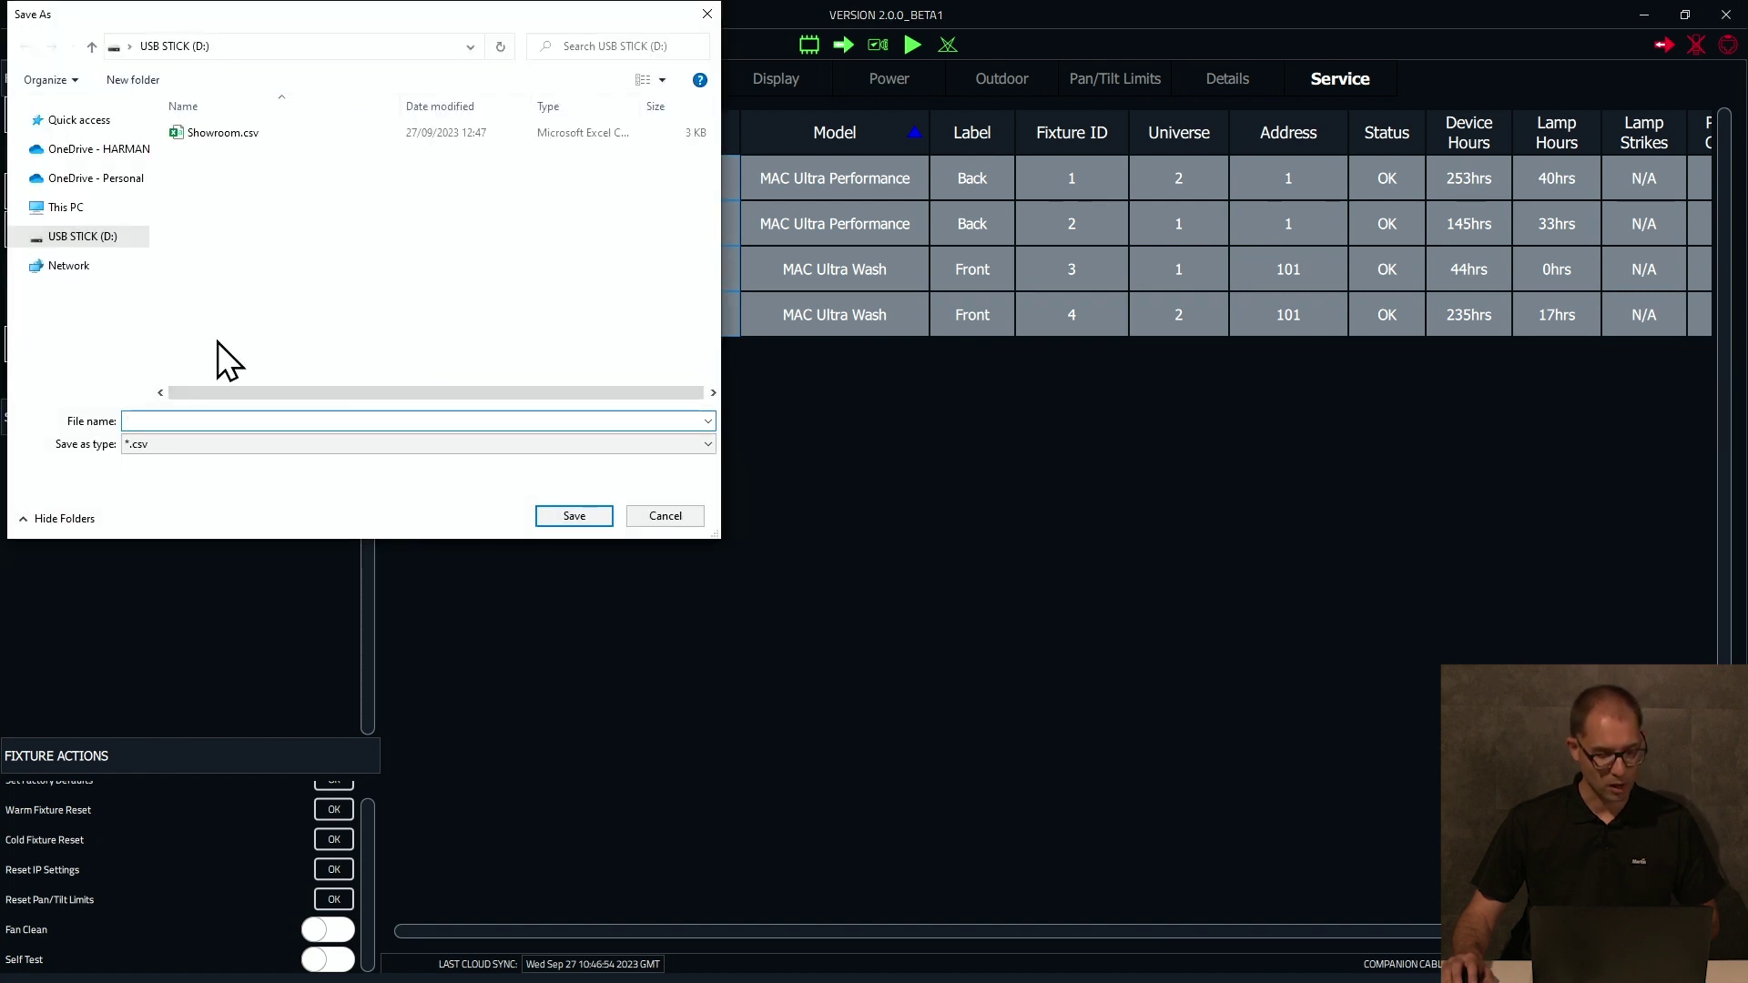
text(Export)
click(574, 516)
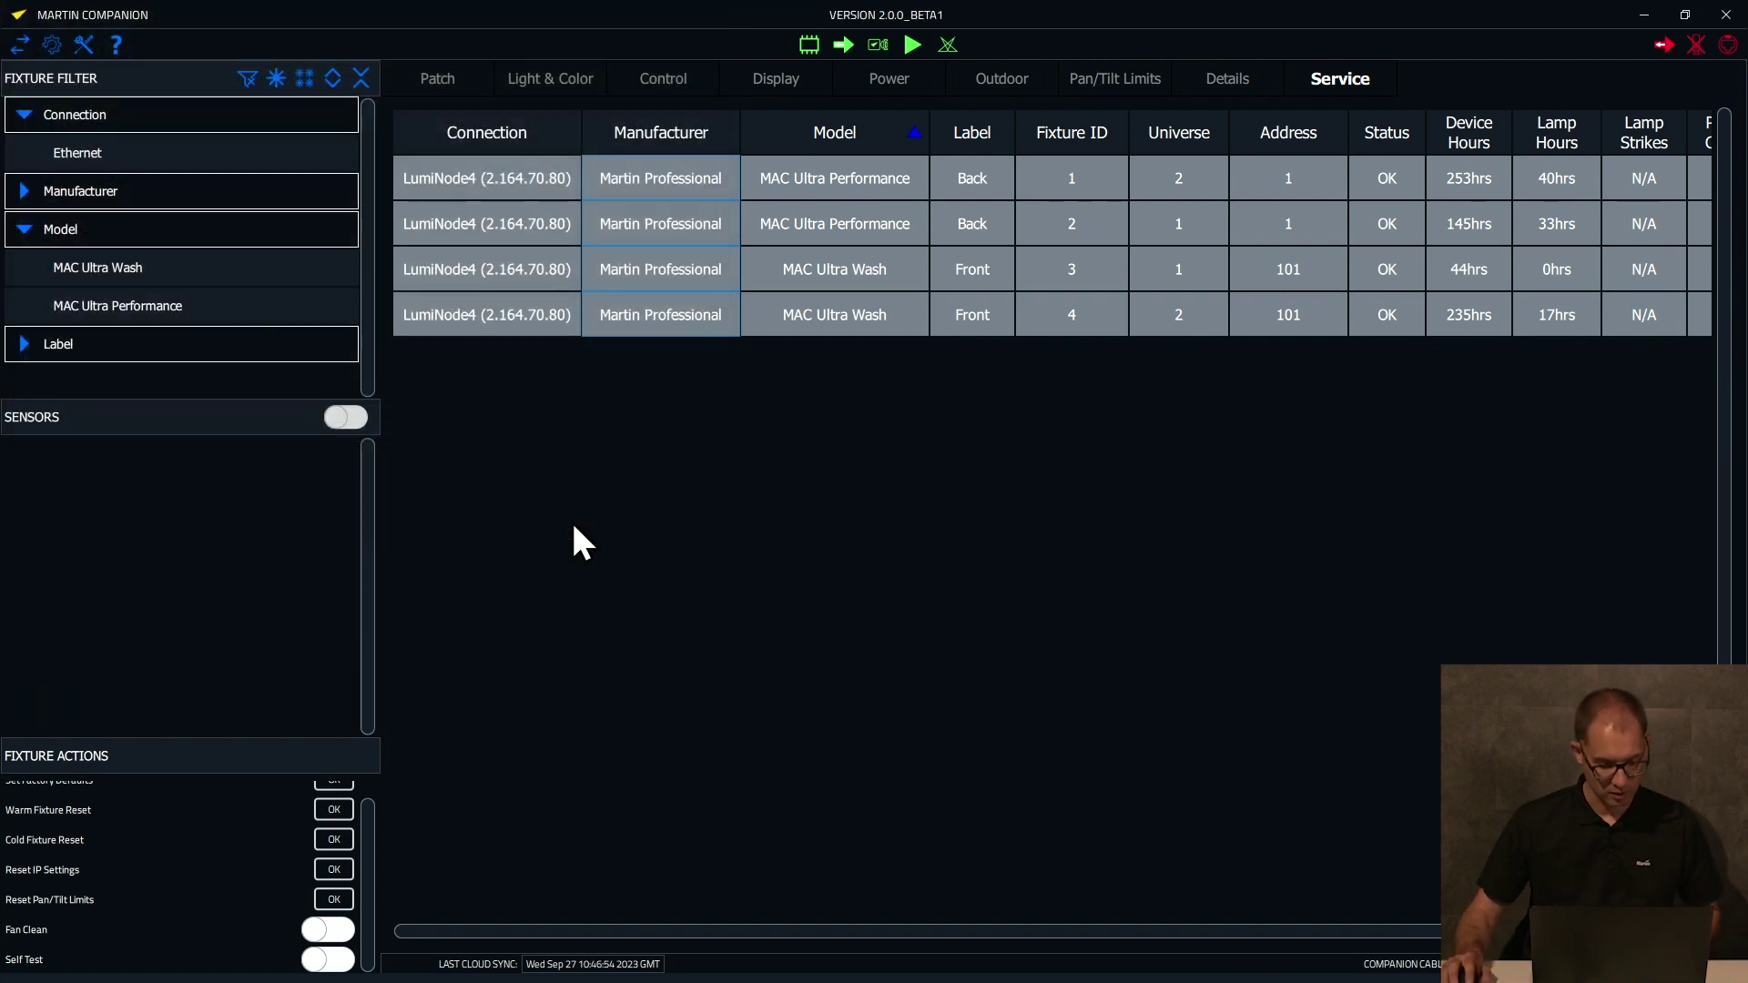
Switch to Excel and examine the columns of the exported Export.csv, selecting the Serial Number column
key(alt+Tab)
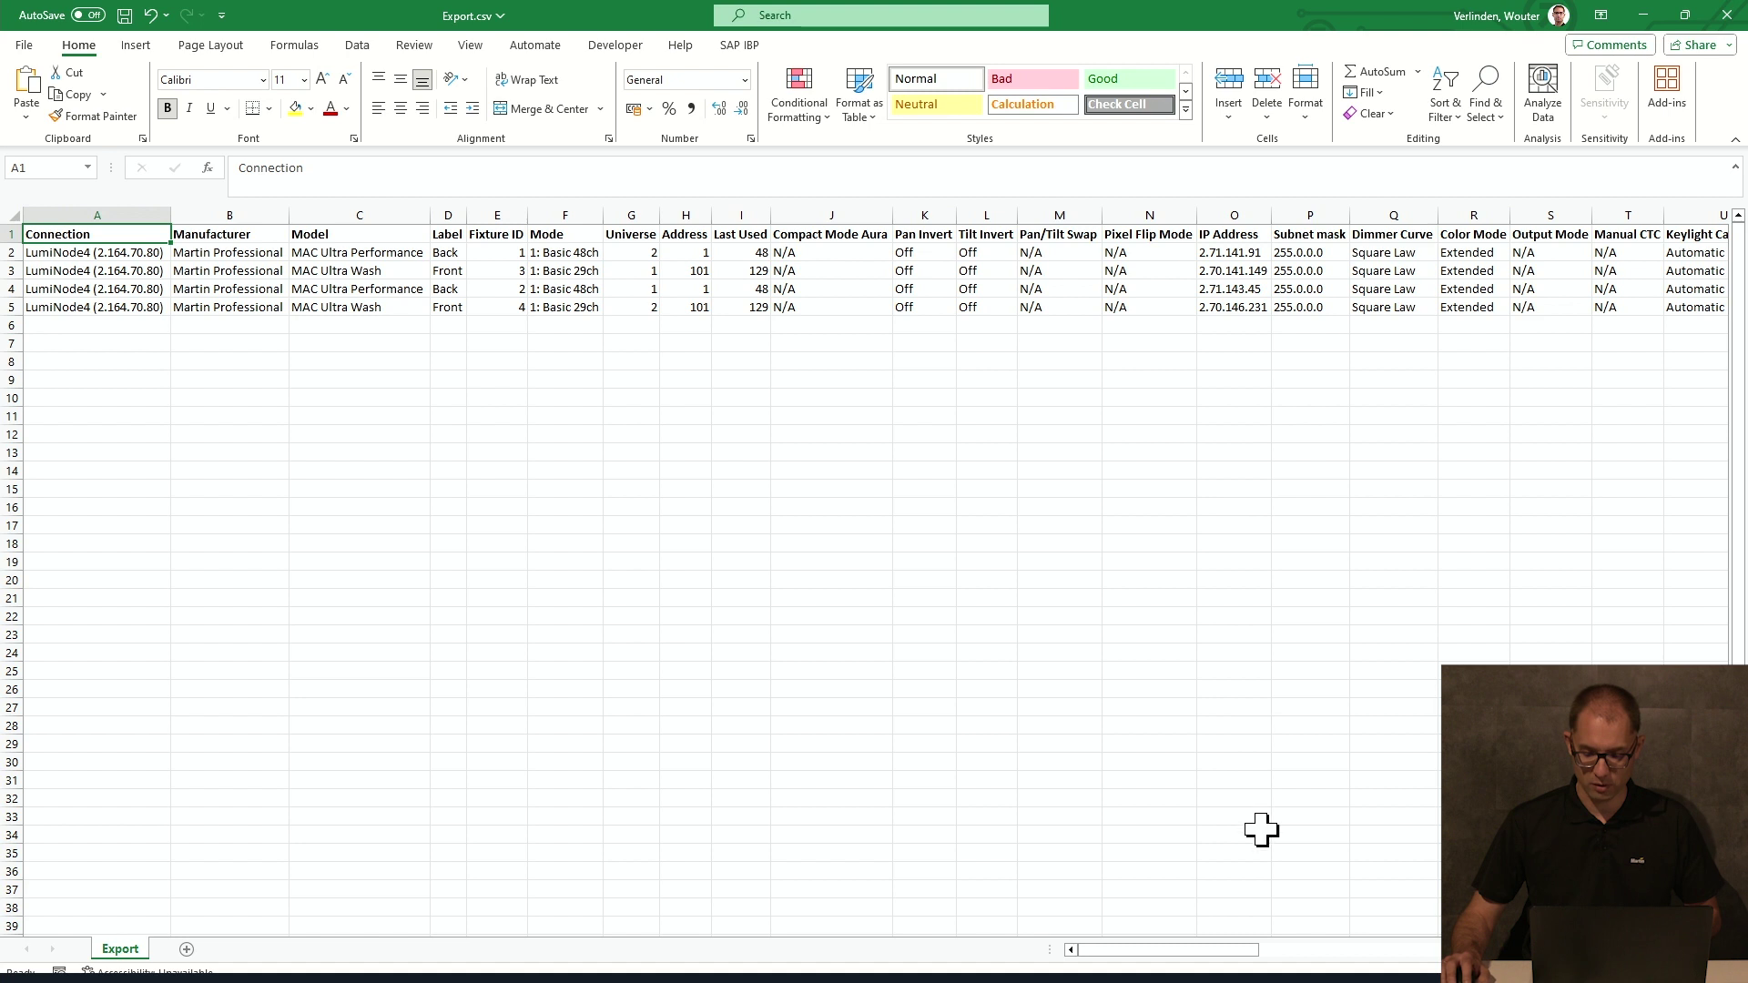
drag(1220, 951, 1325, 951)
drag(1475, 950, 1630, 950)
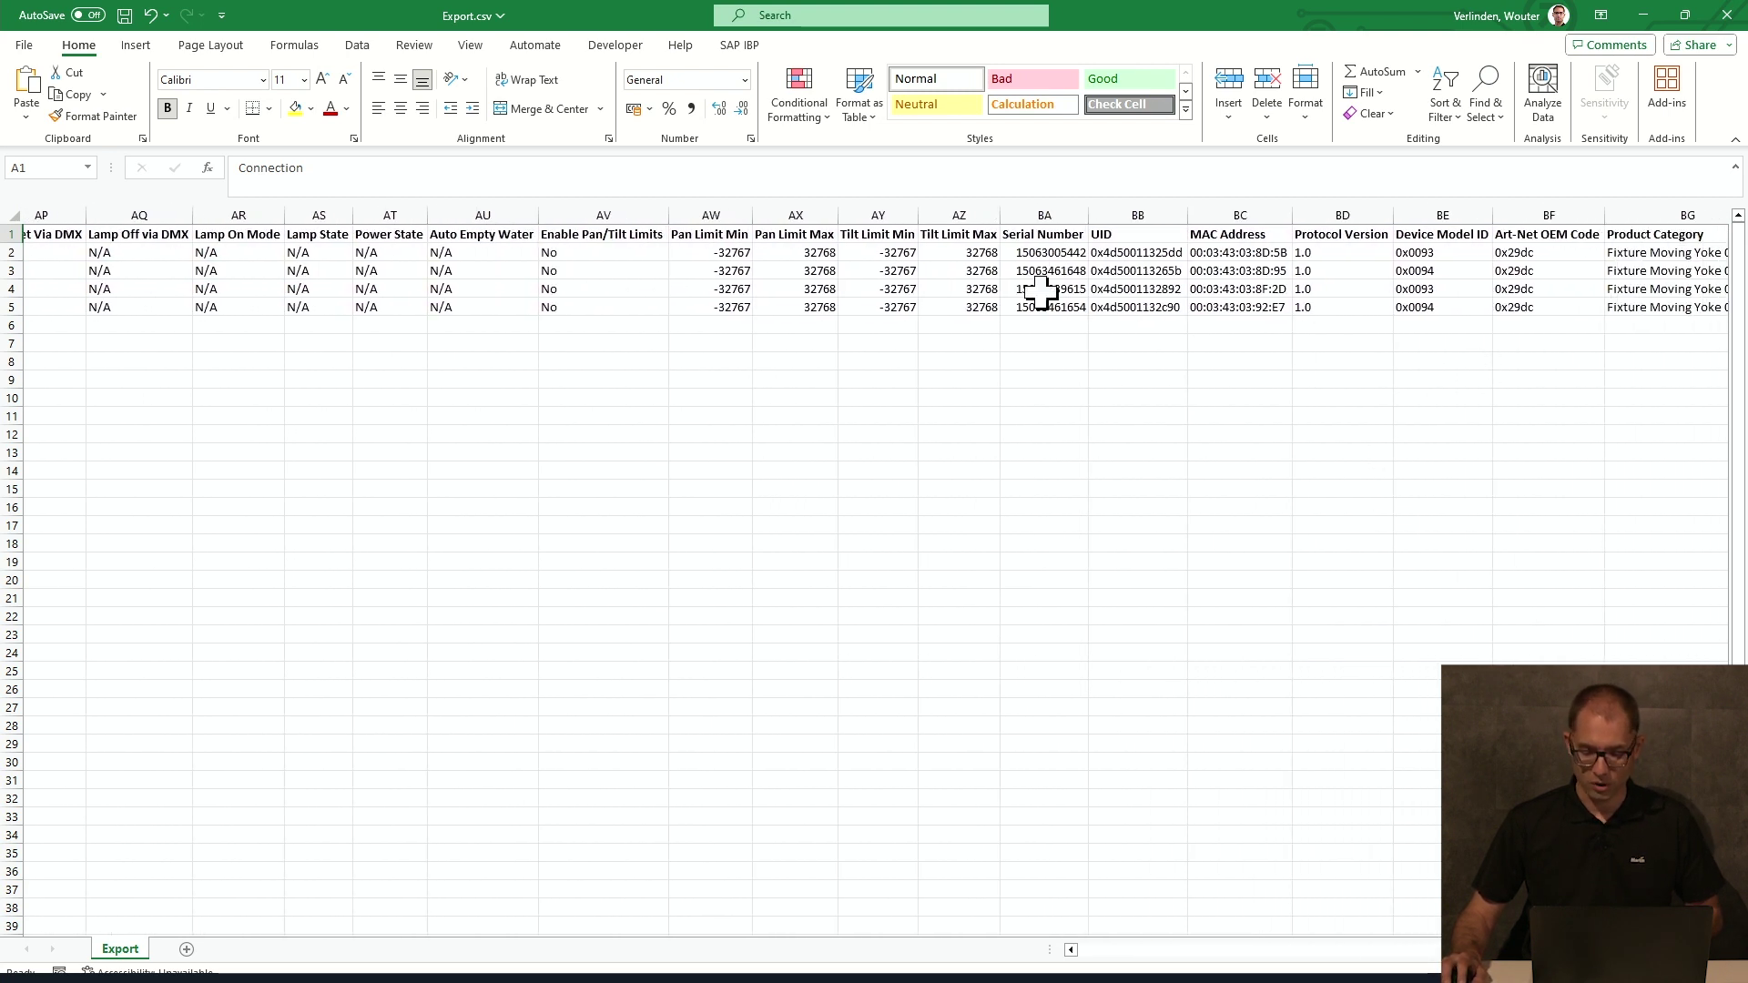
click(1038, 215)
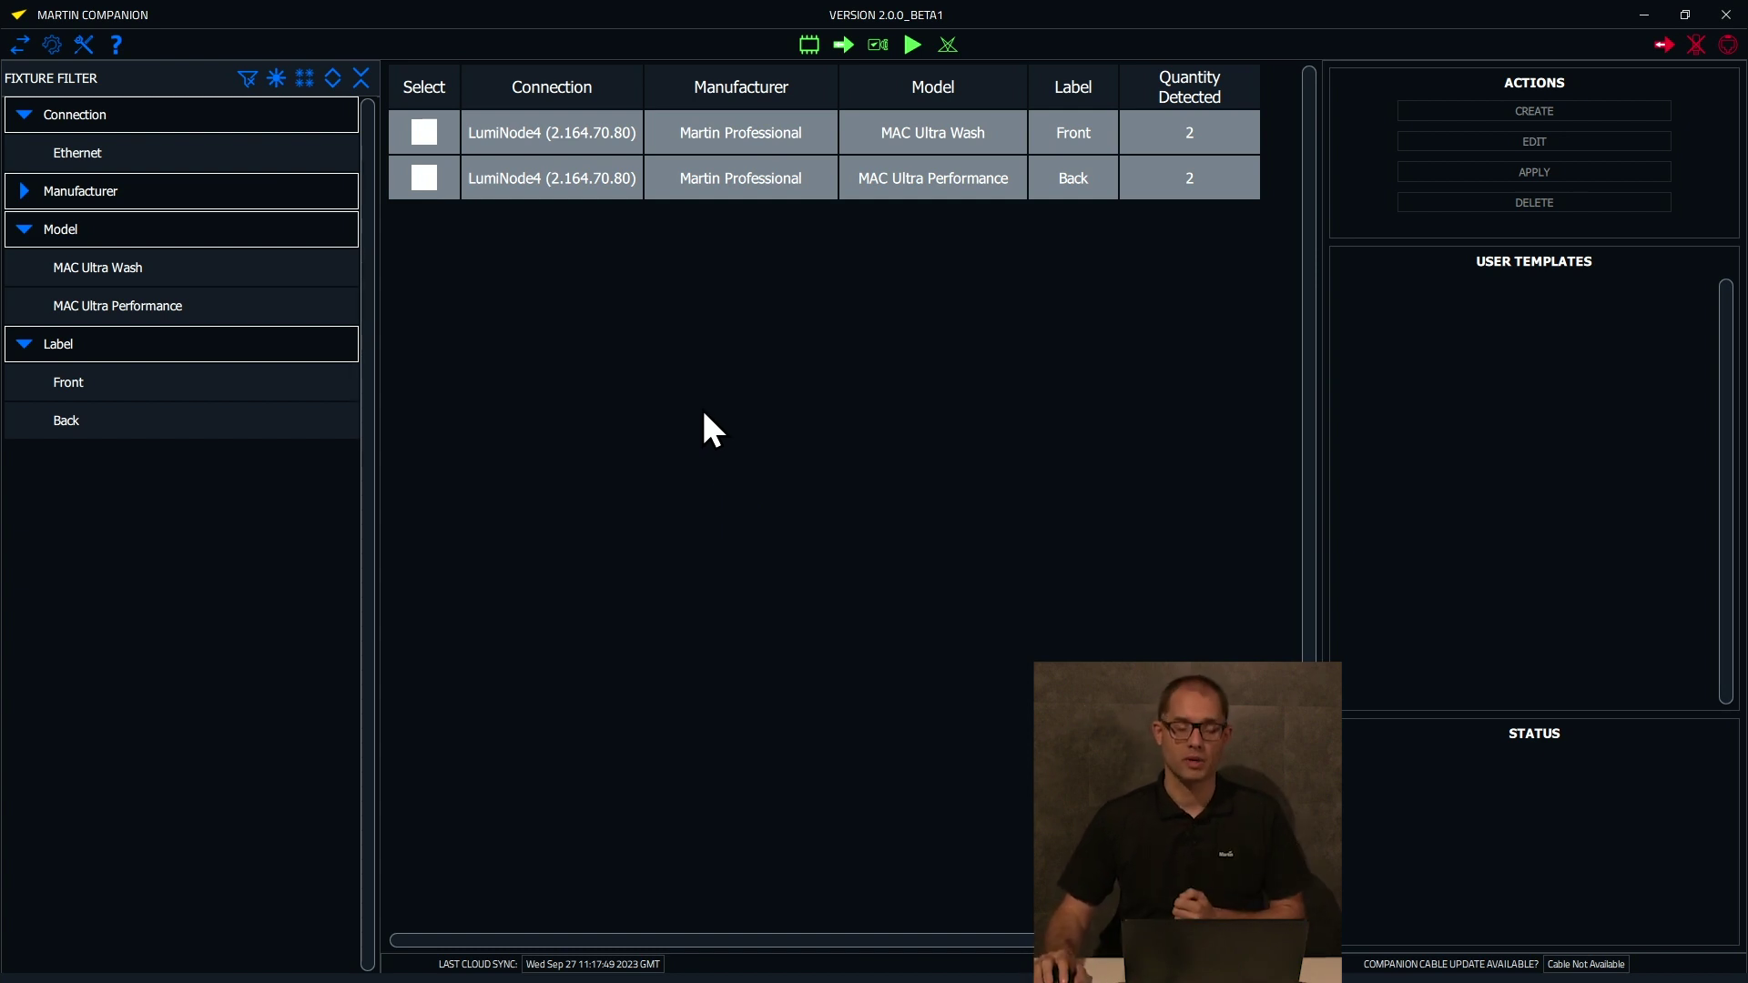
Start a user template named Theater for the MAC Ultra Performance fixtures, showing only the Light & Color and Control settings
click(422, 180)
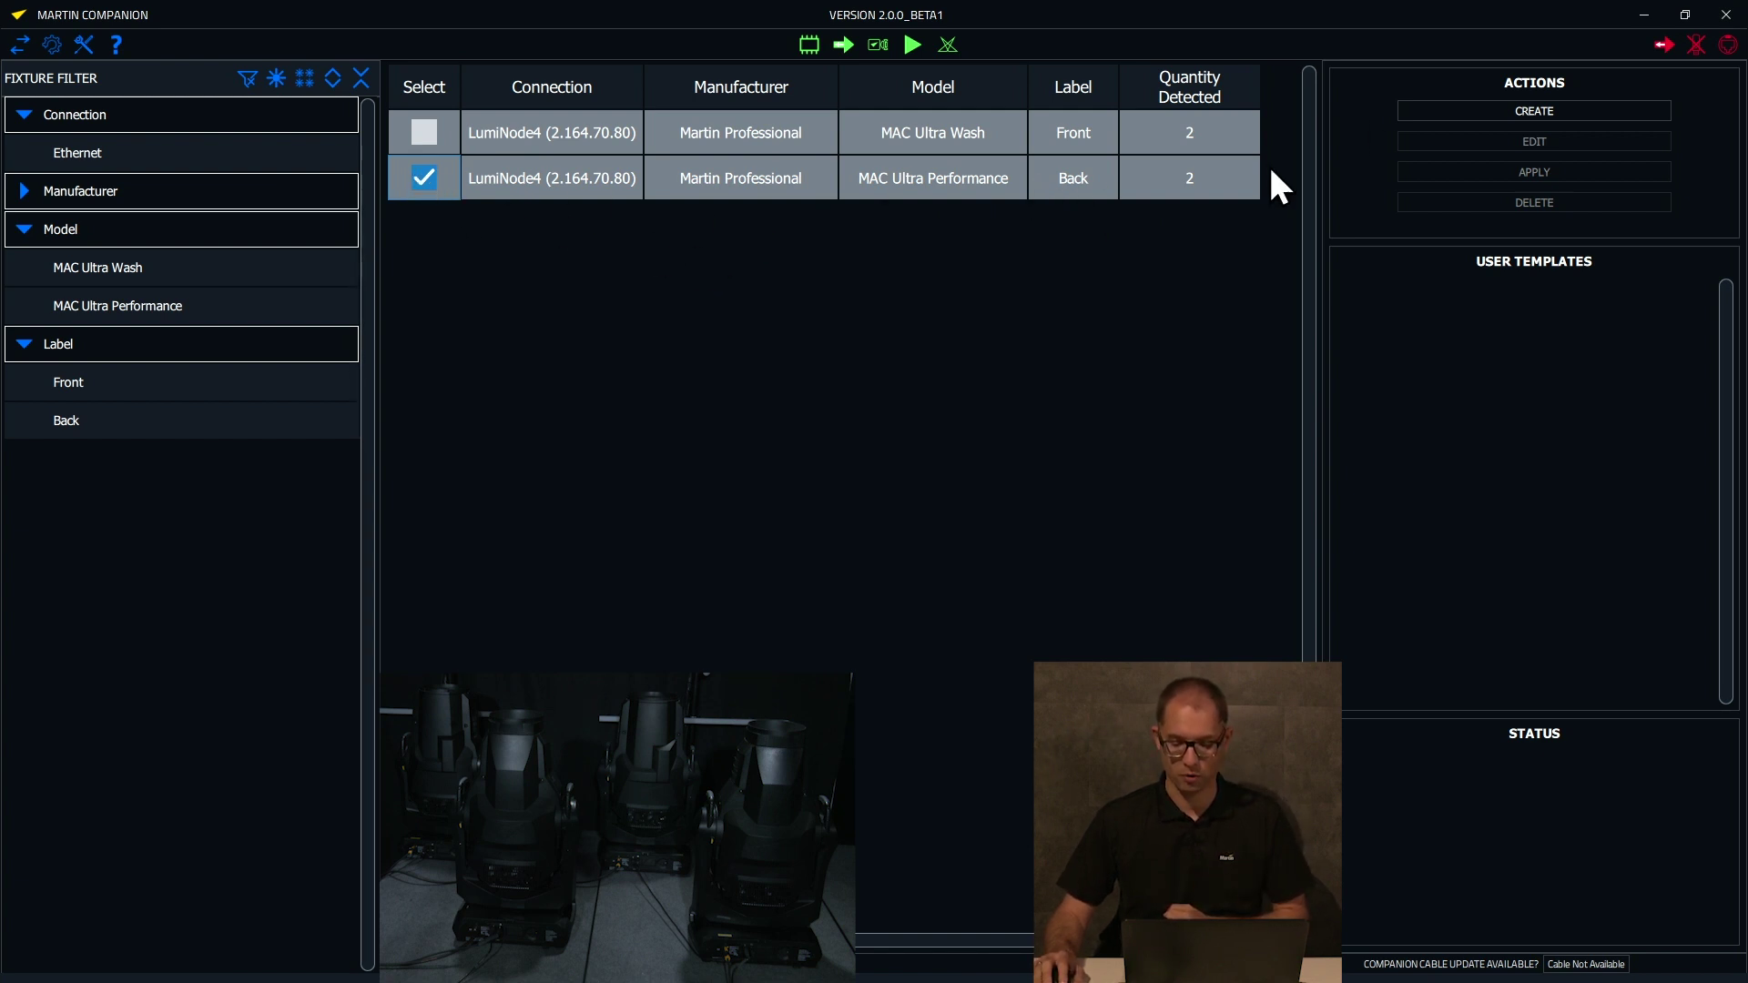
click(1498, 112)
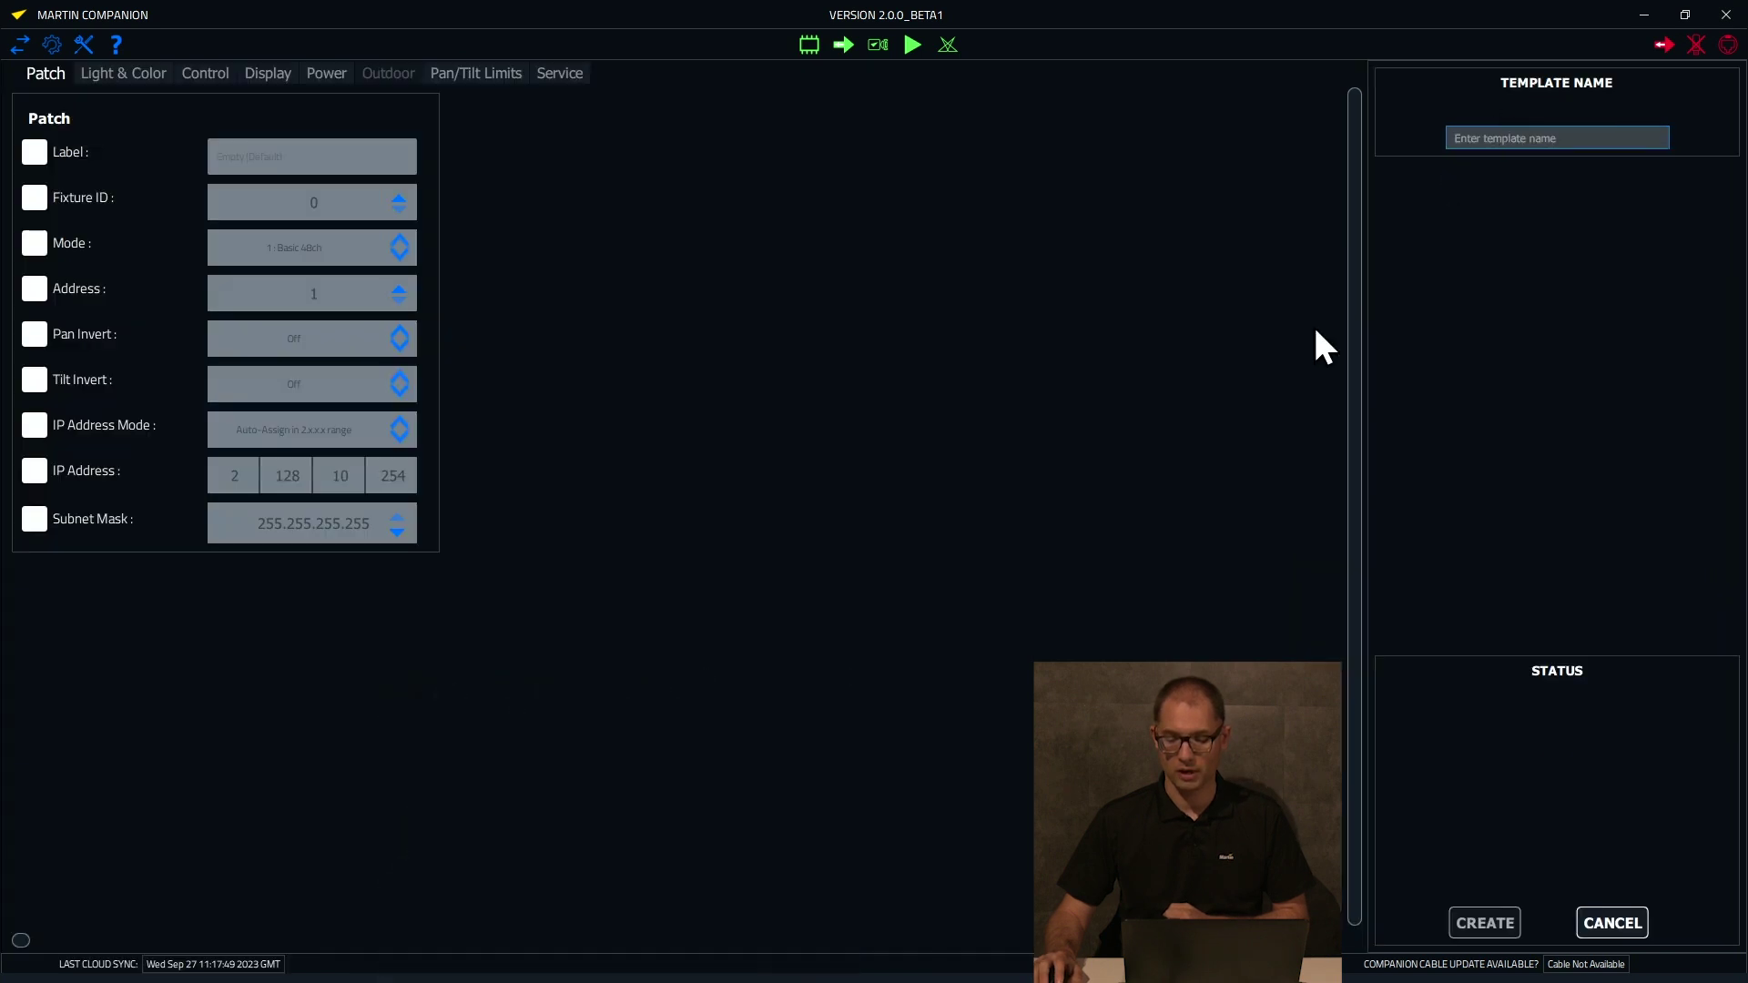
text(Theater)
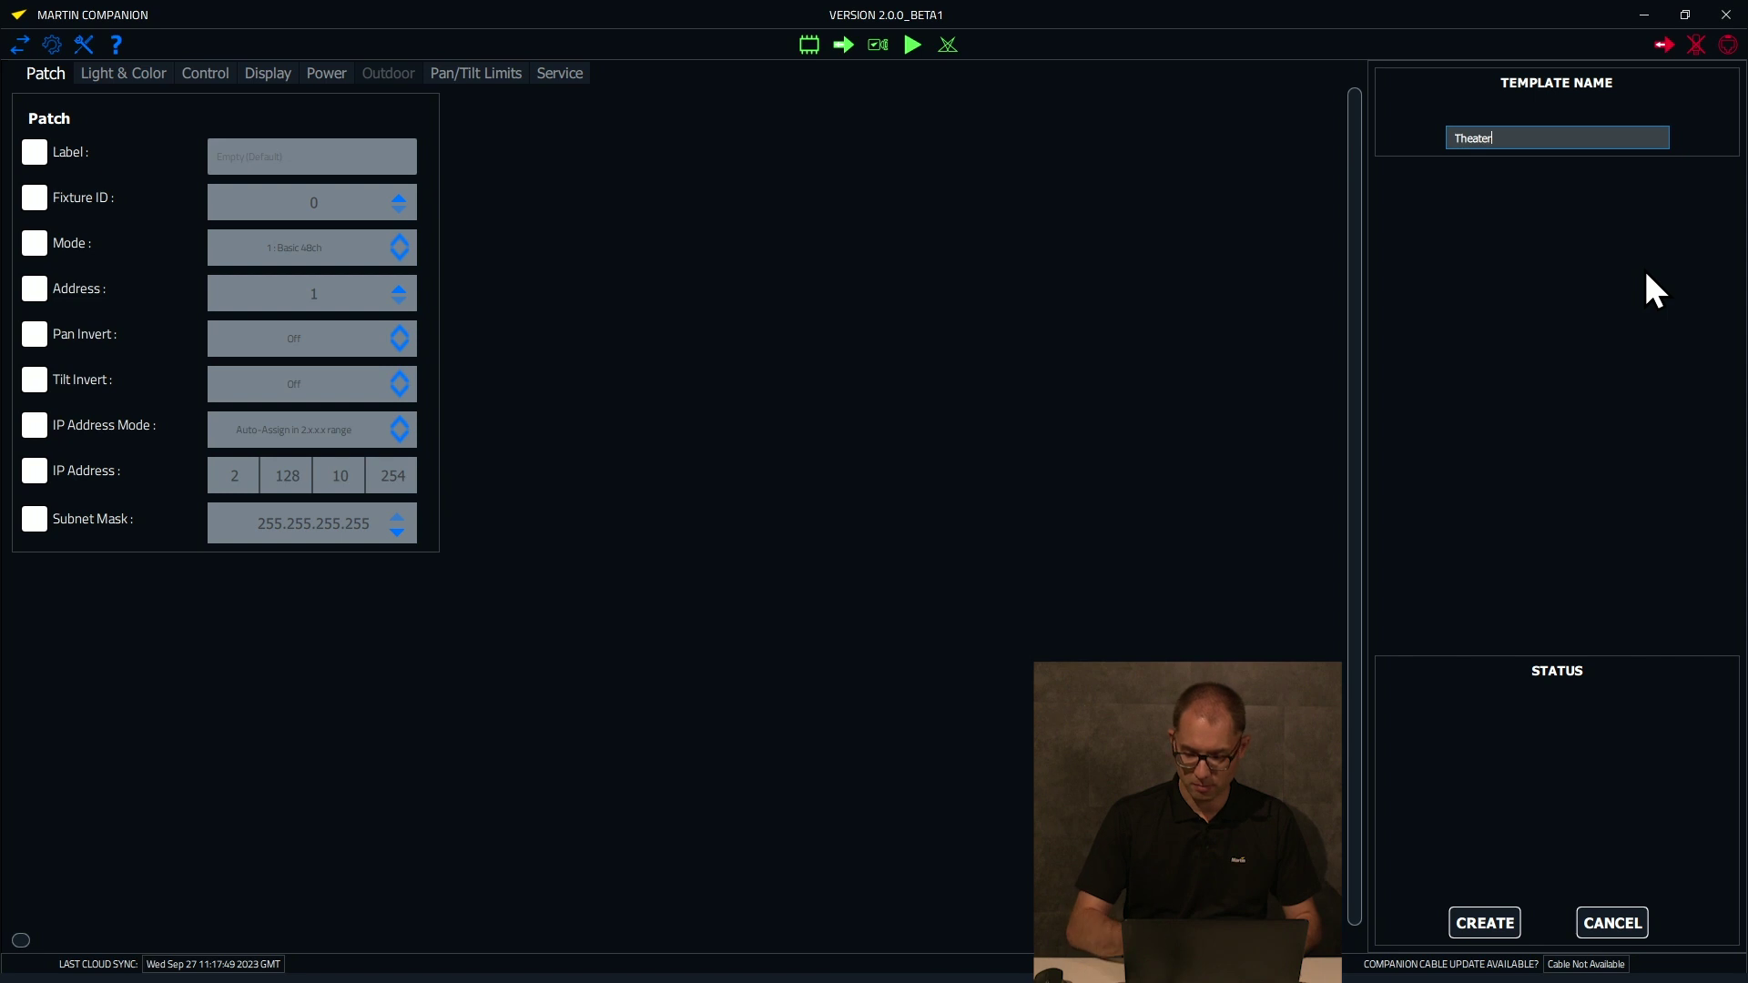
click(118, 77)
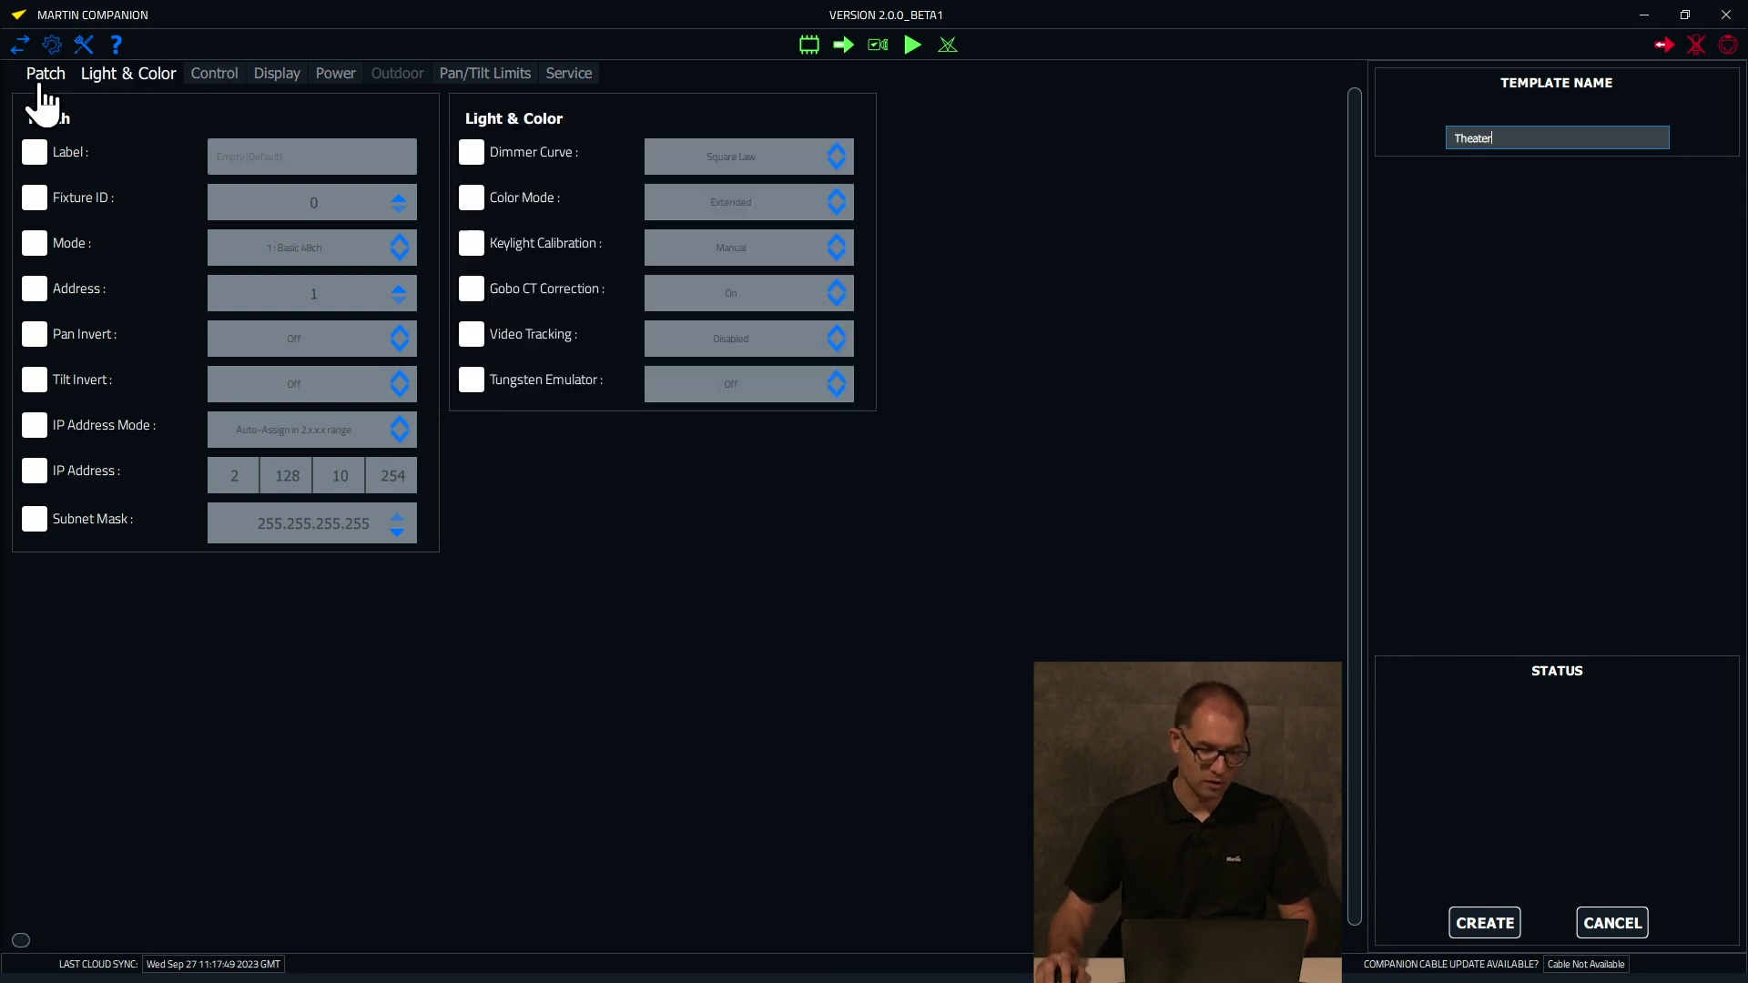
click(202, 80)
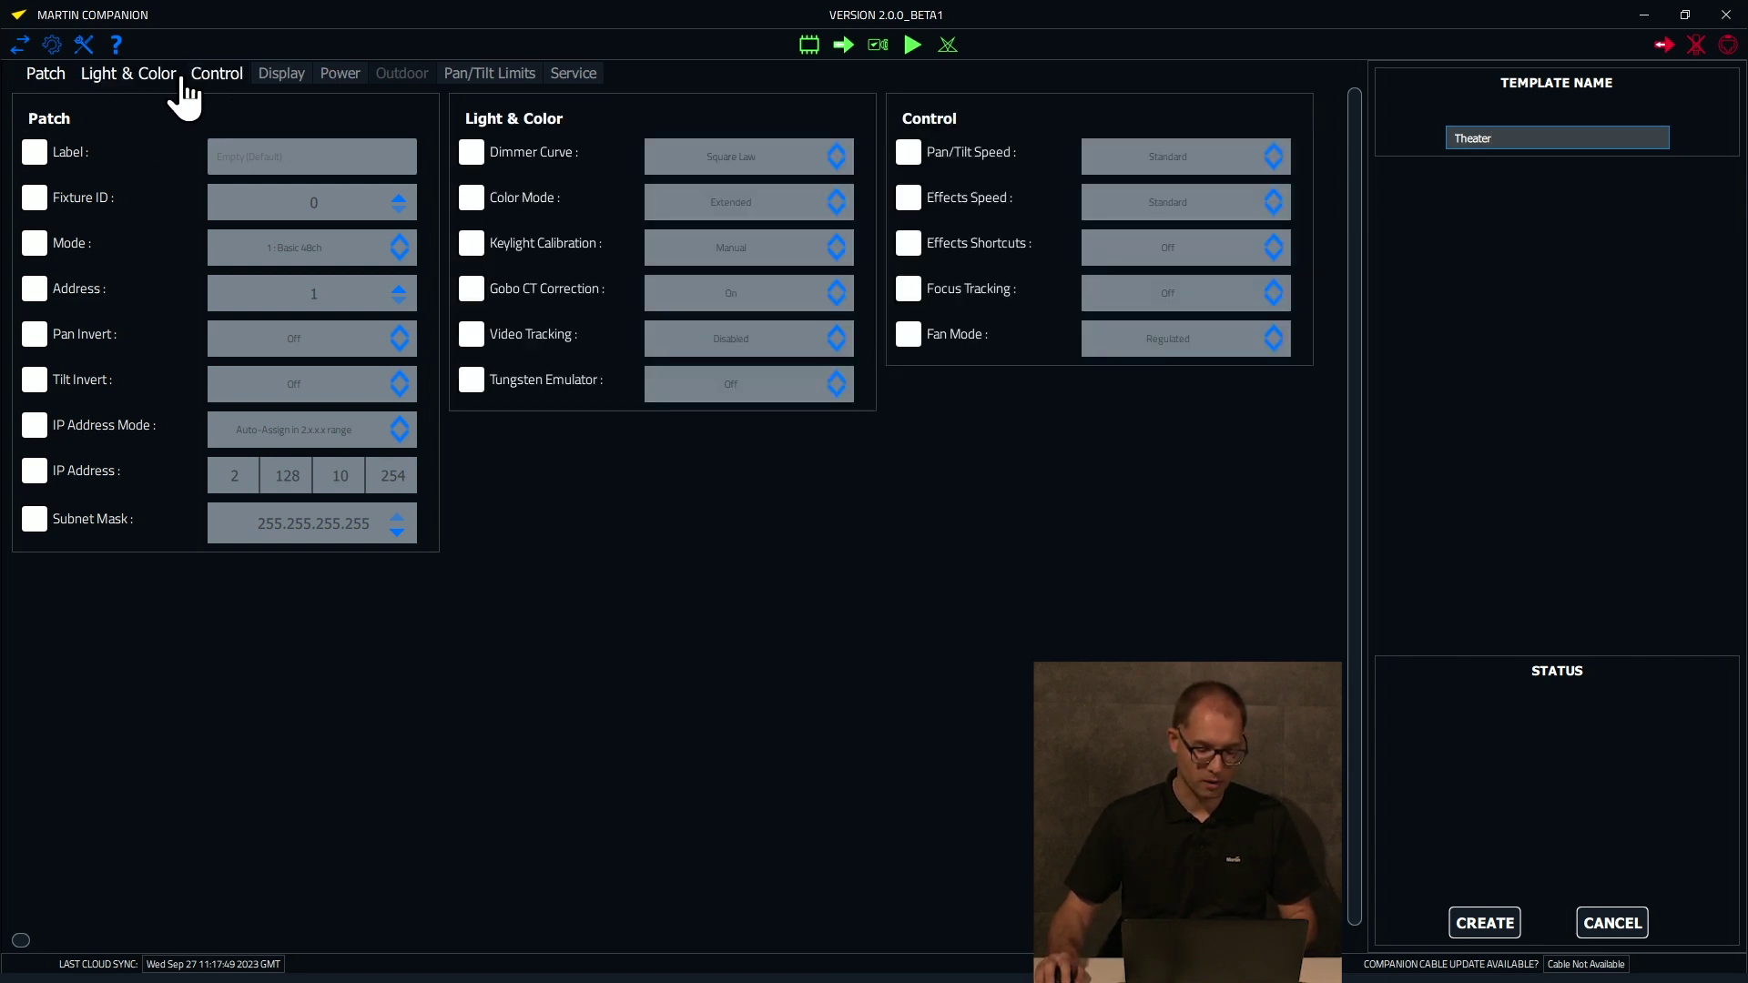
click(41, 80)
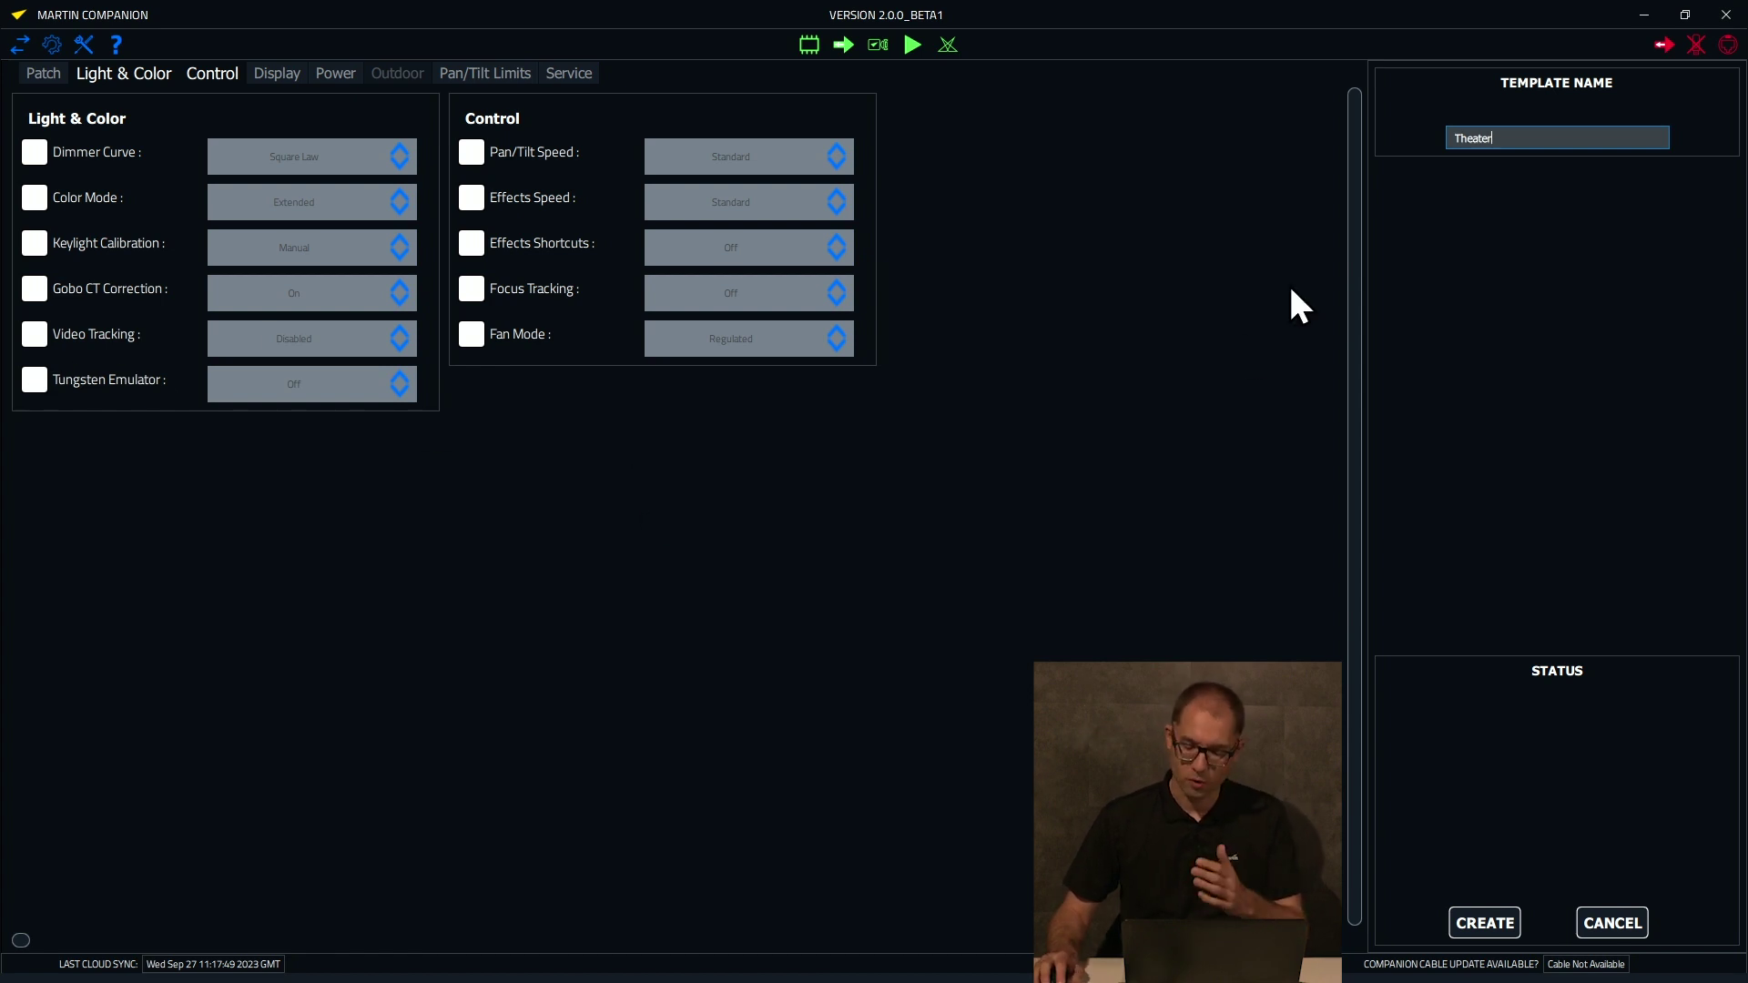
Include Color Mode set to Calibrated and Tungsten Emulator set to On in the Theater template
click(37, 202)
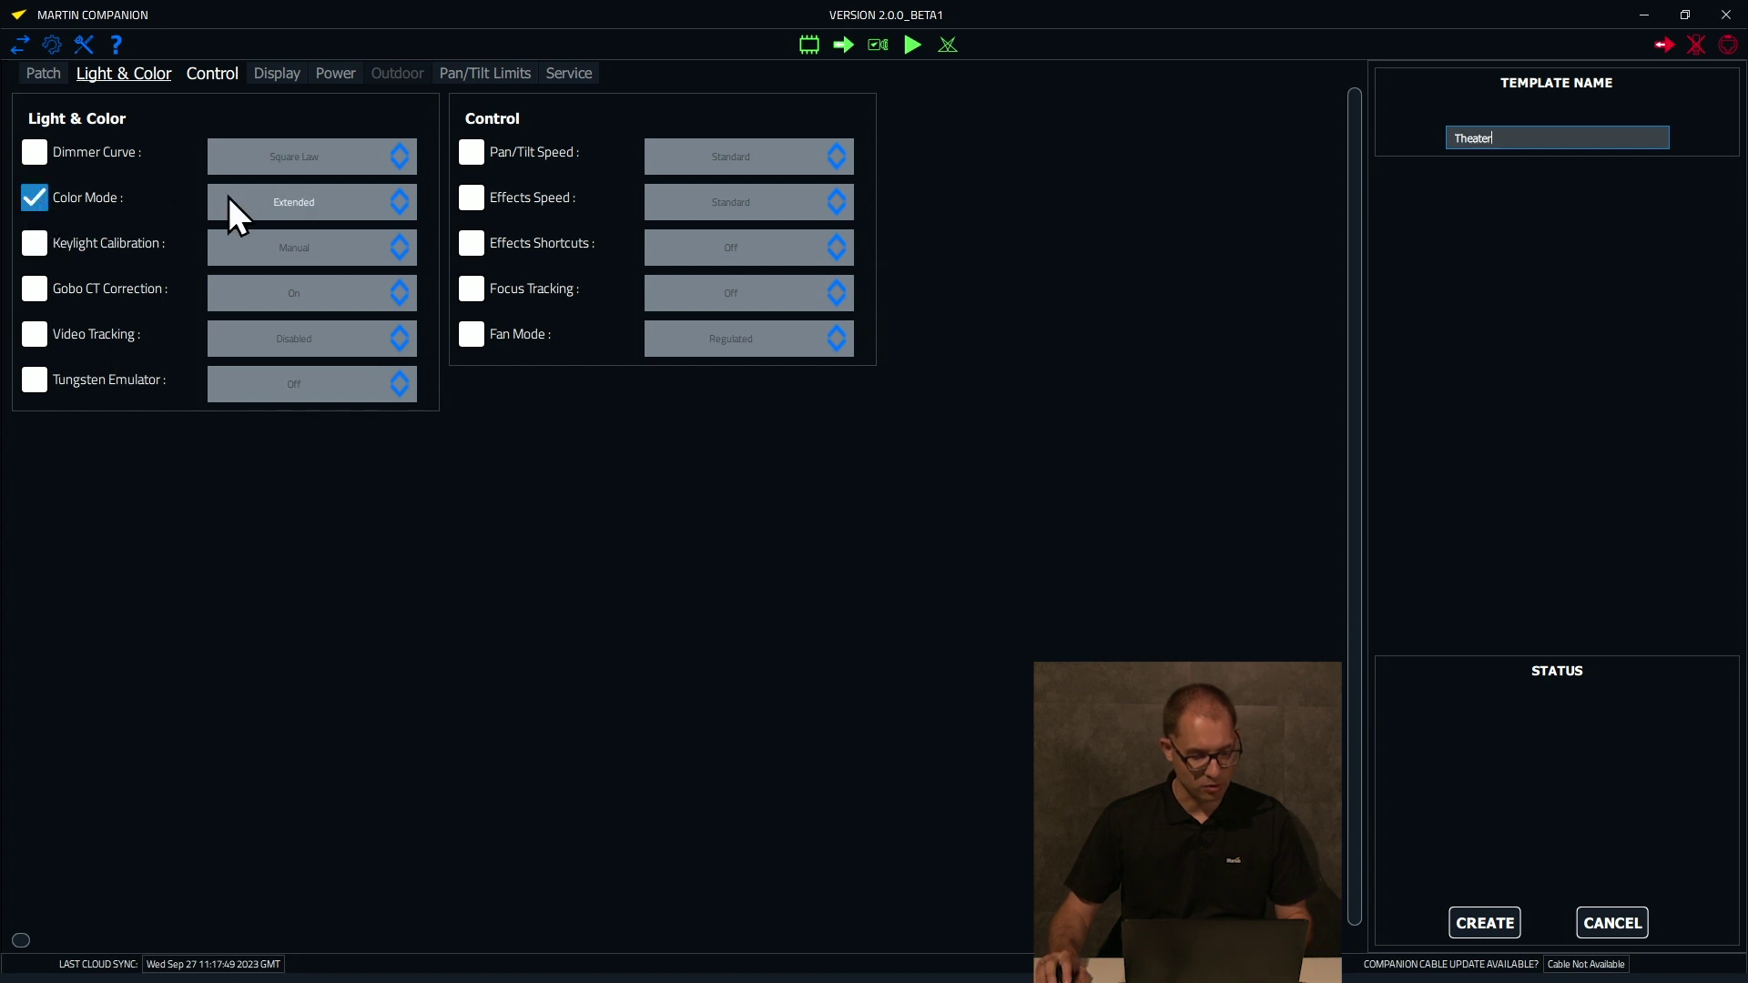
click(286, 200)
click(260, 274)
click(35, 380)
click(288, 388)
click(289, 446)
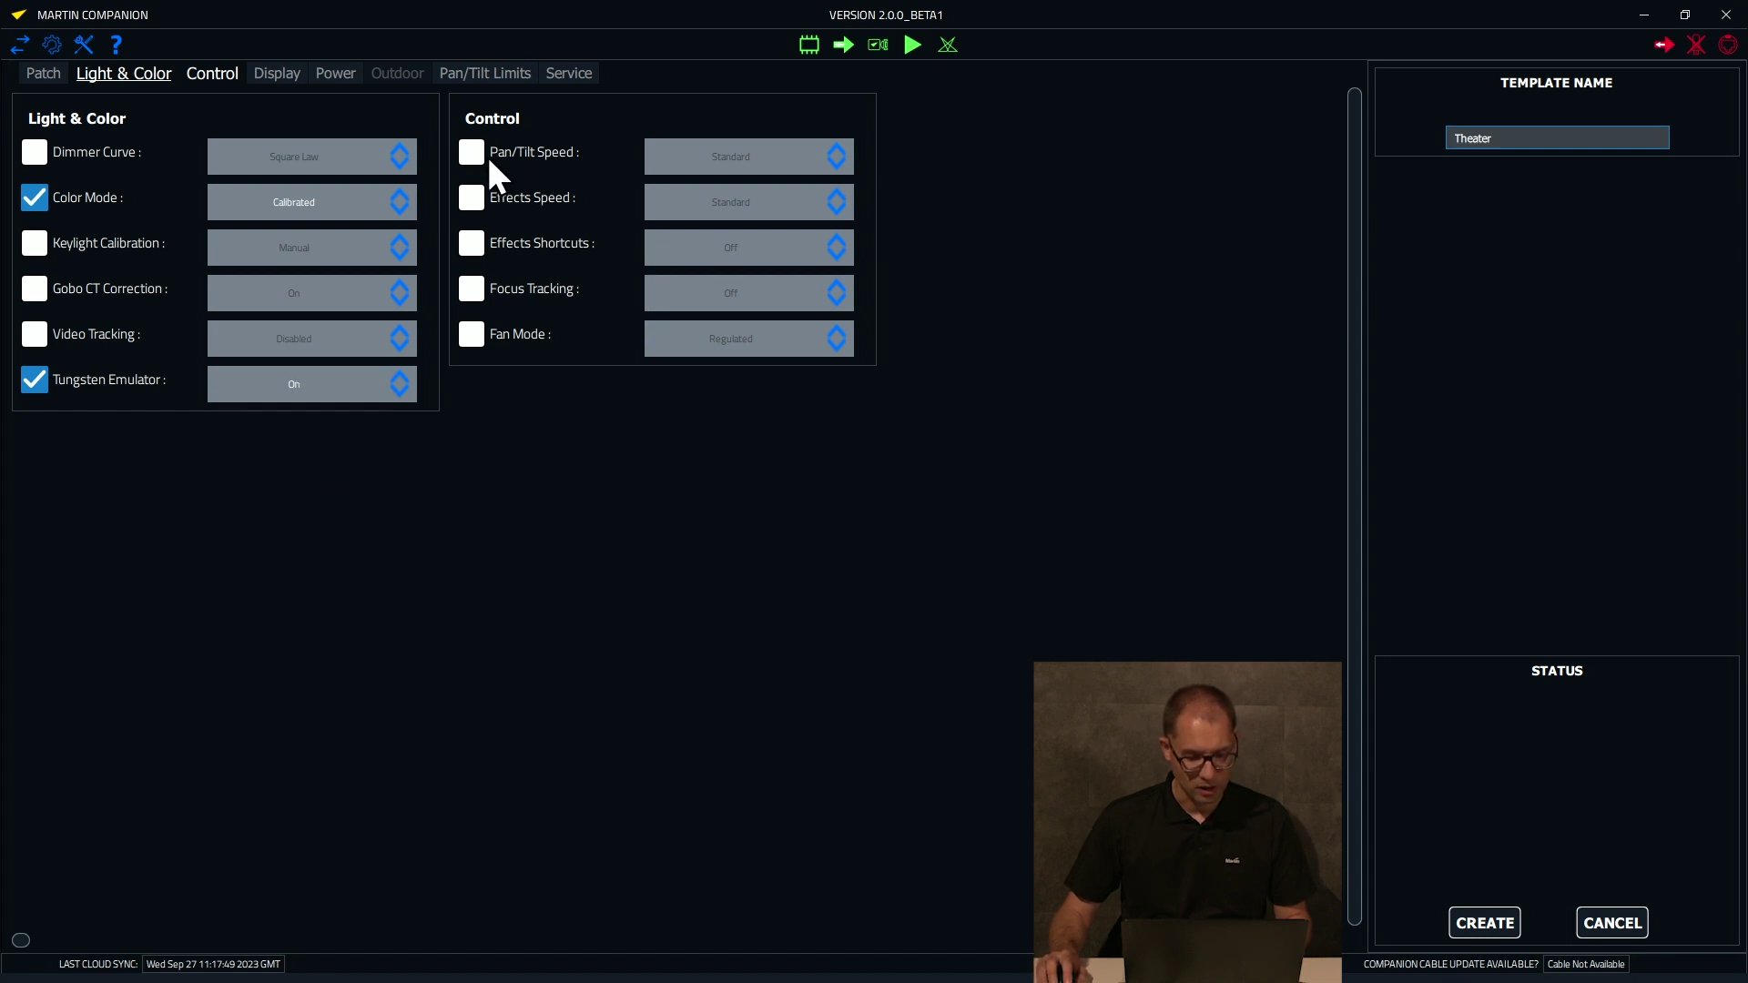
Set the template's Pan/Tilt Speed and Effects Speed to Smooth and Fan Mode to Constant Ultra Low, and create the Theater template
click(471, 198)
click(735, 164)
click(702, 223)
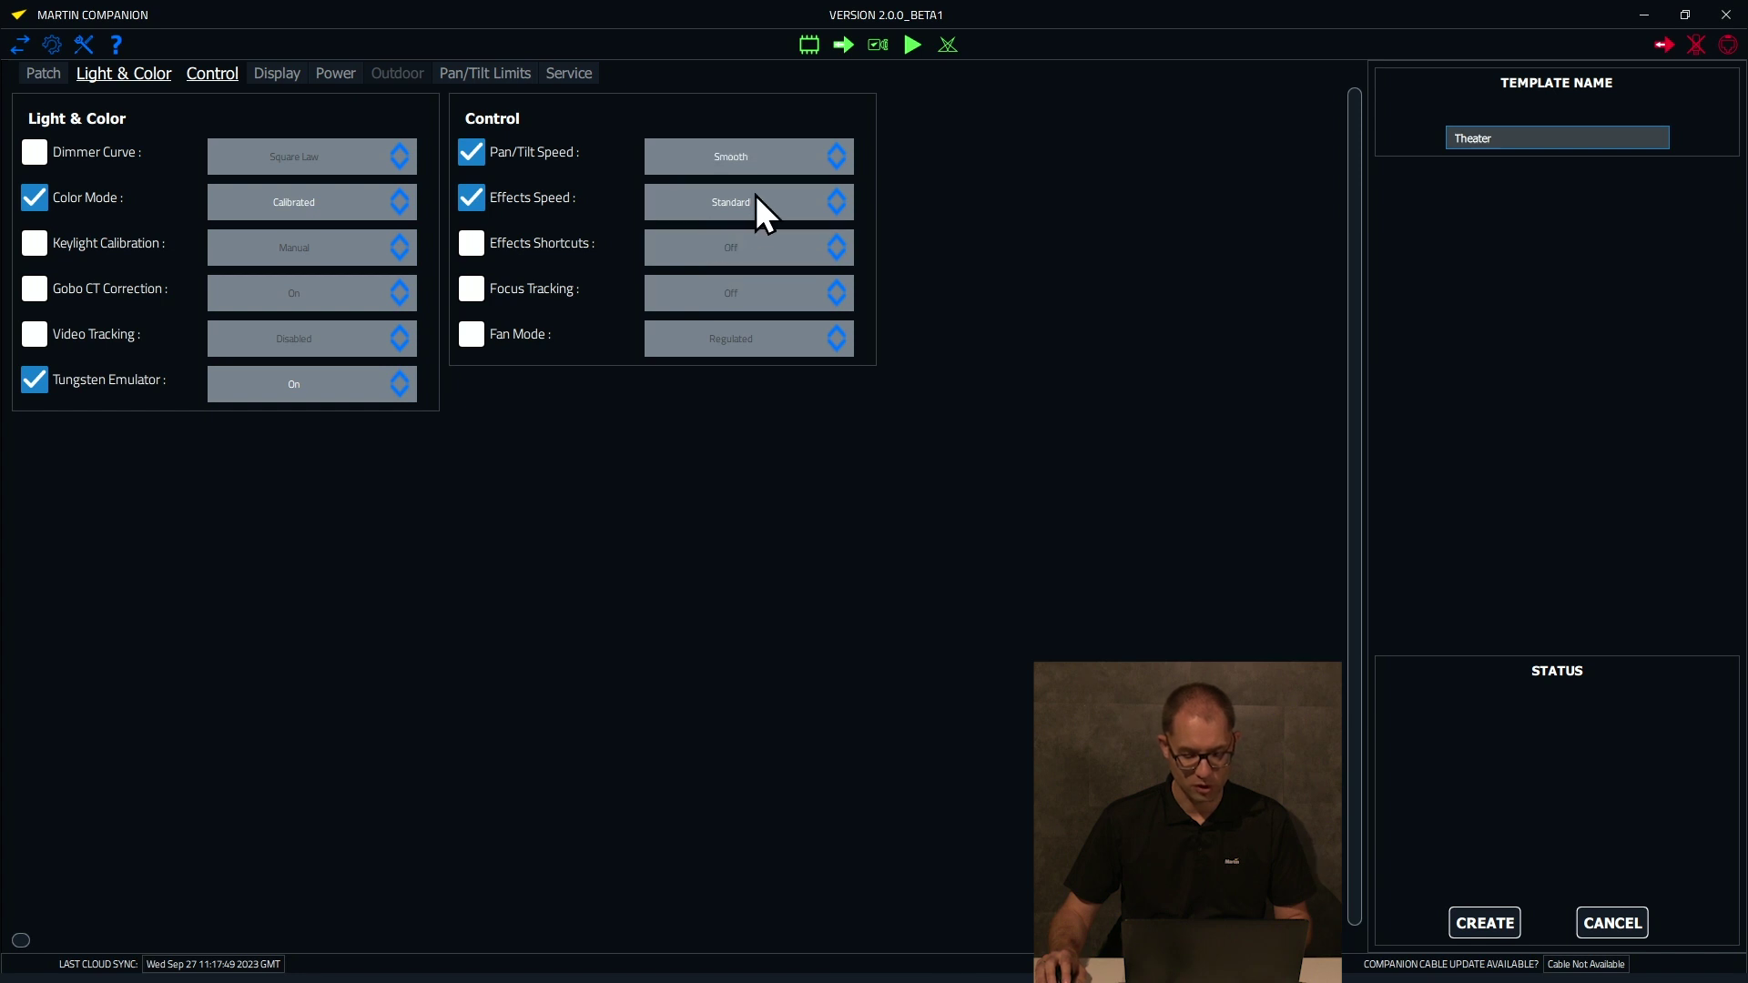
click(756, 196)
click(707, 310)
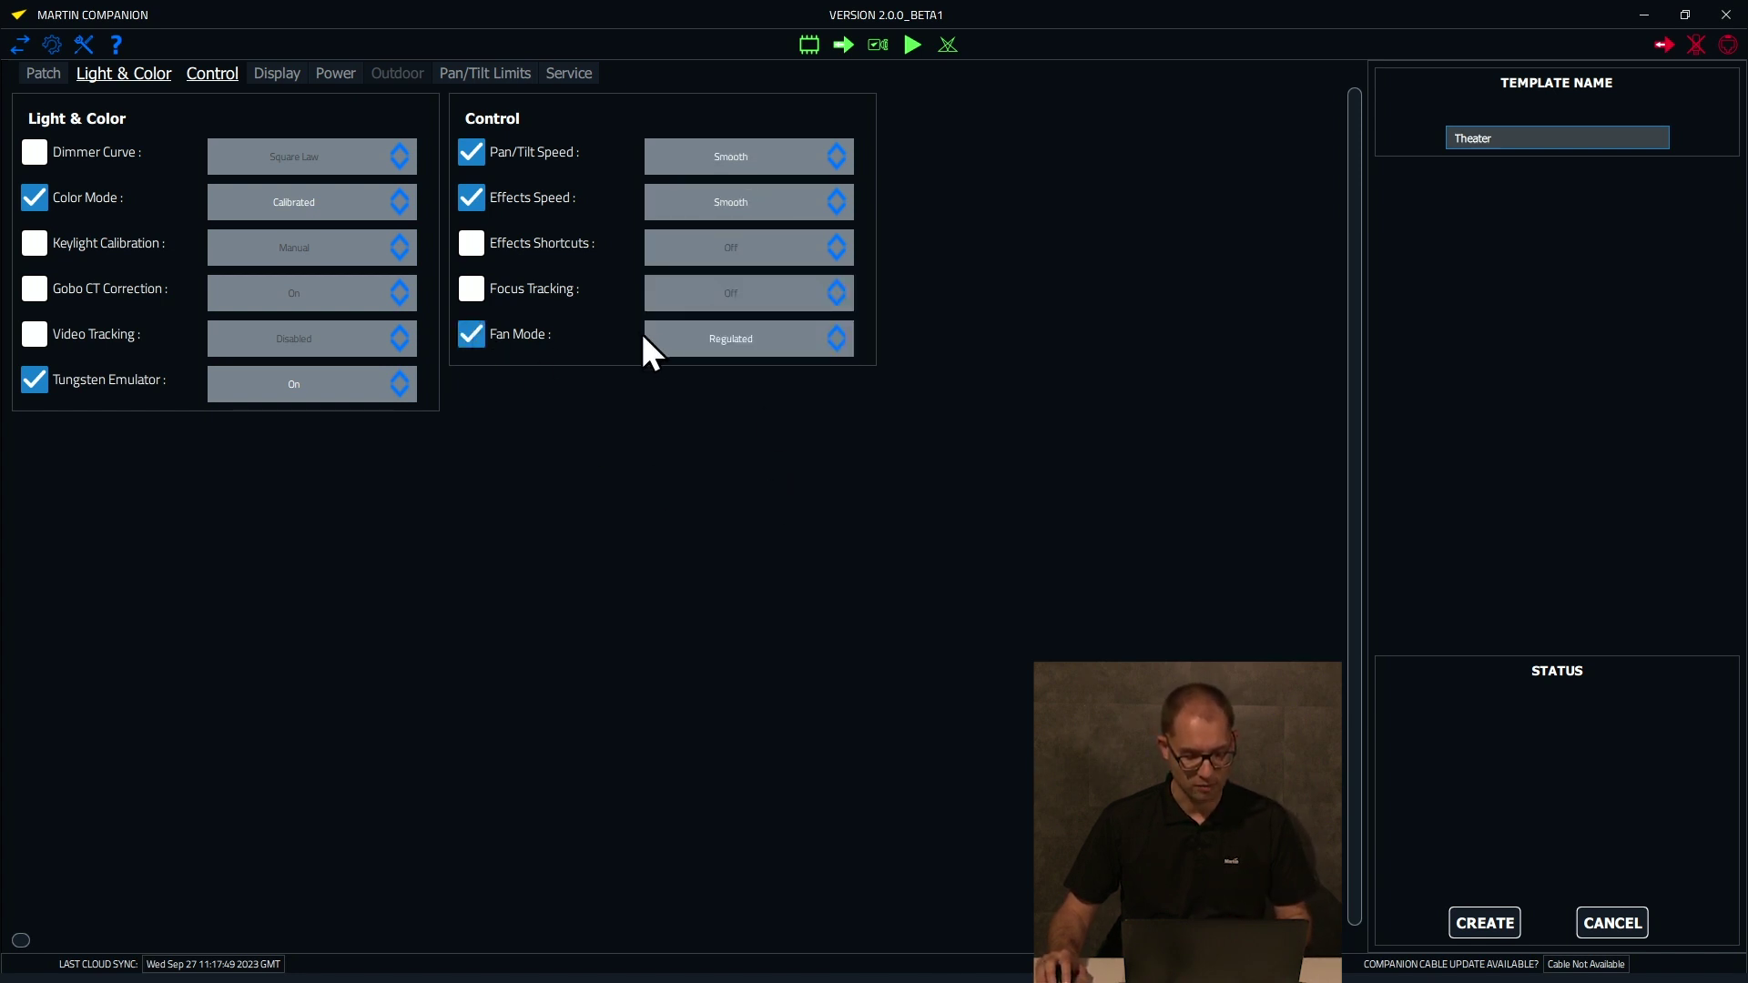
click(712, 336)
click(734, 411)
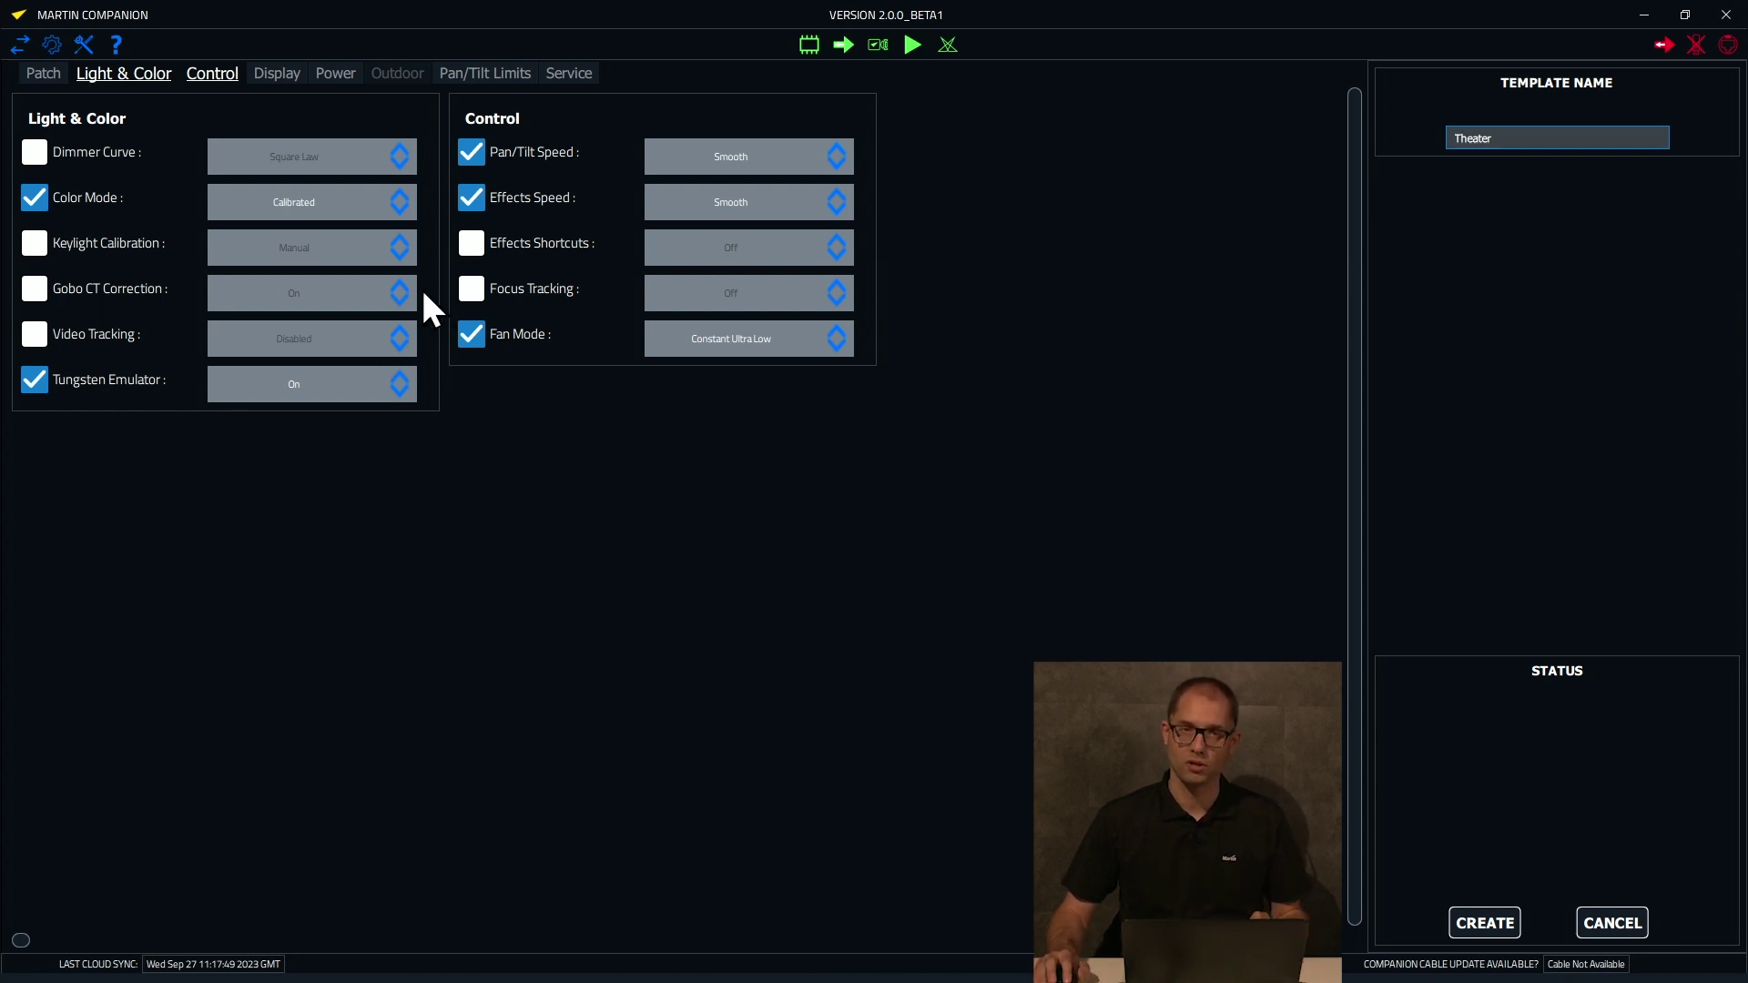
click(1480, 926)
click(1576, 927)
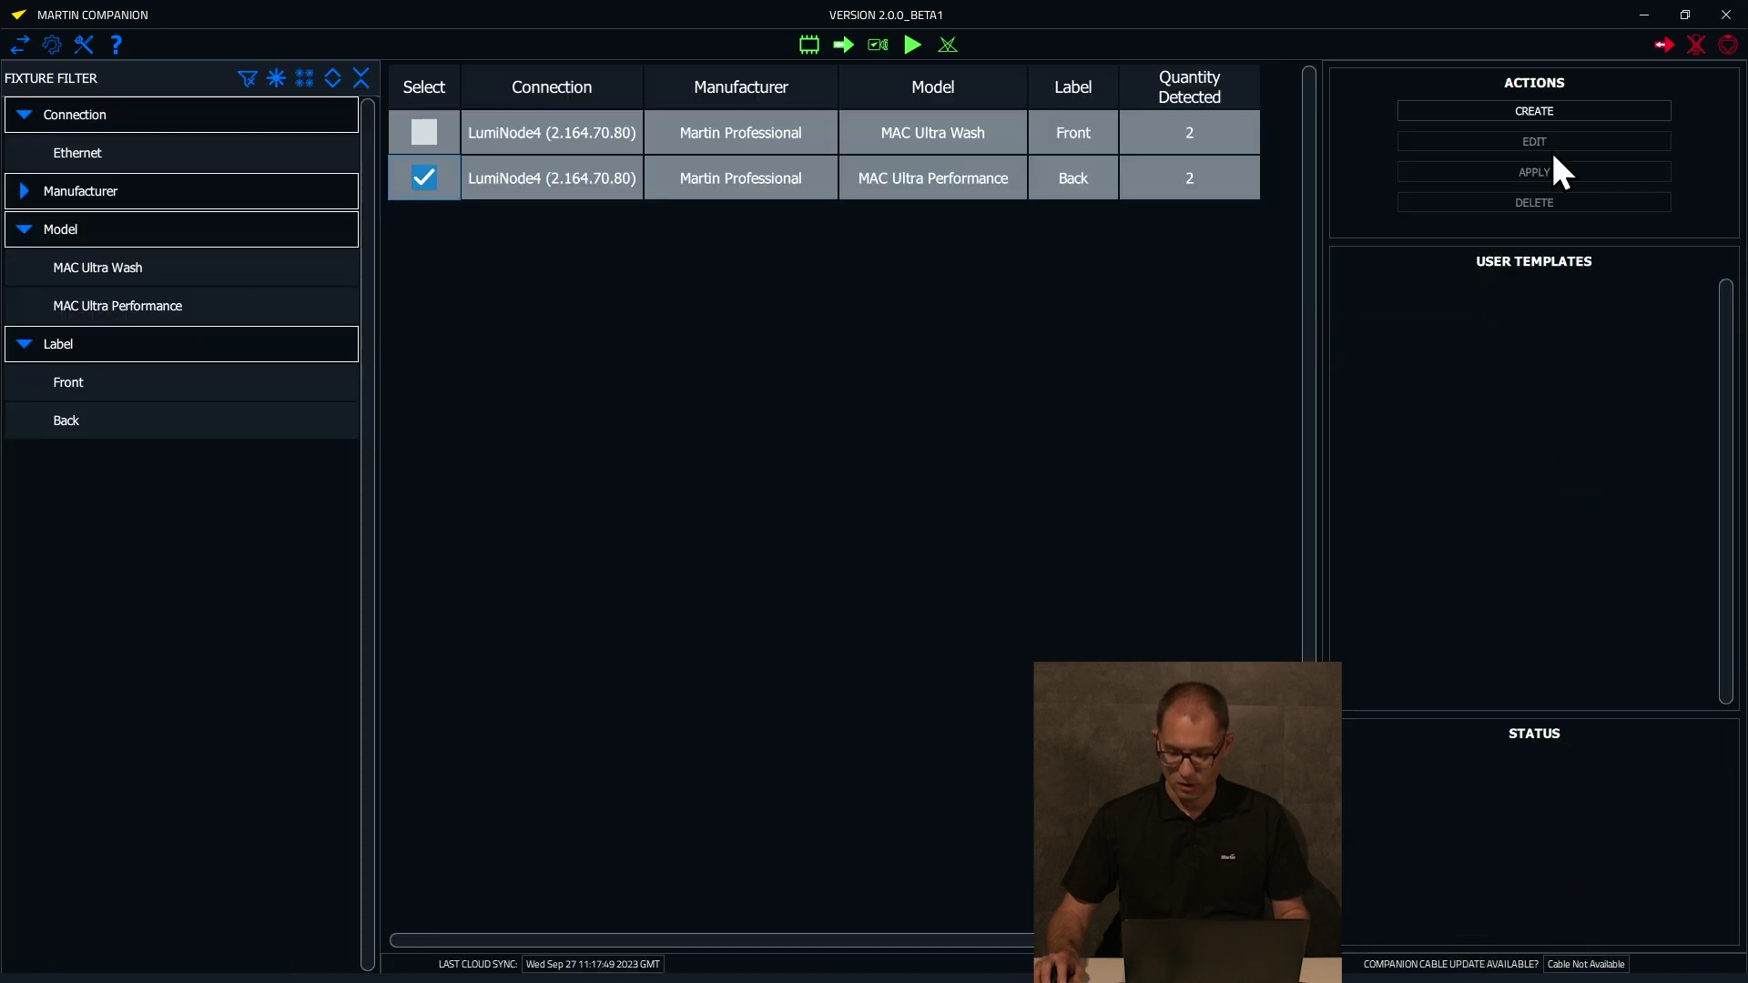
Start another MAC Ultra Performance template named Festival, showing only the Light & Color settings
click(1546, 113)
click(1523, 139)
text(Festival)
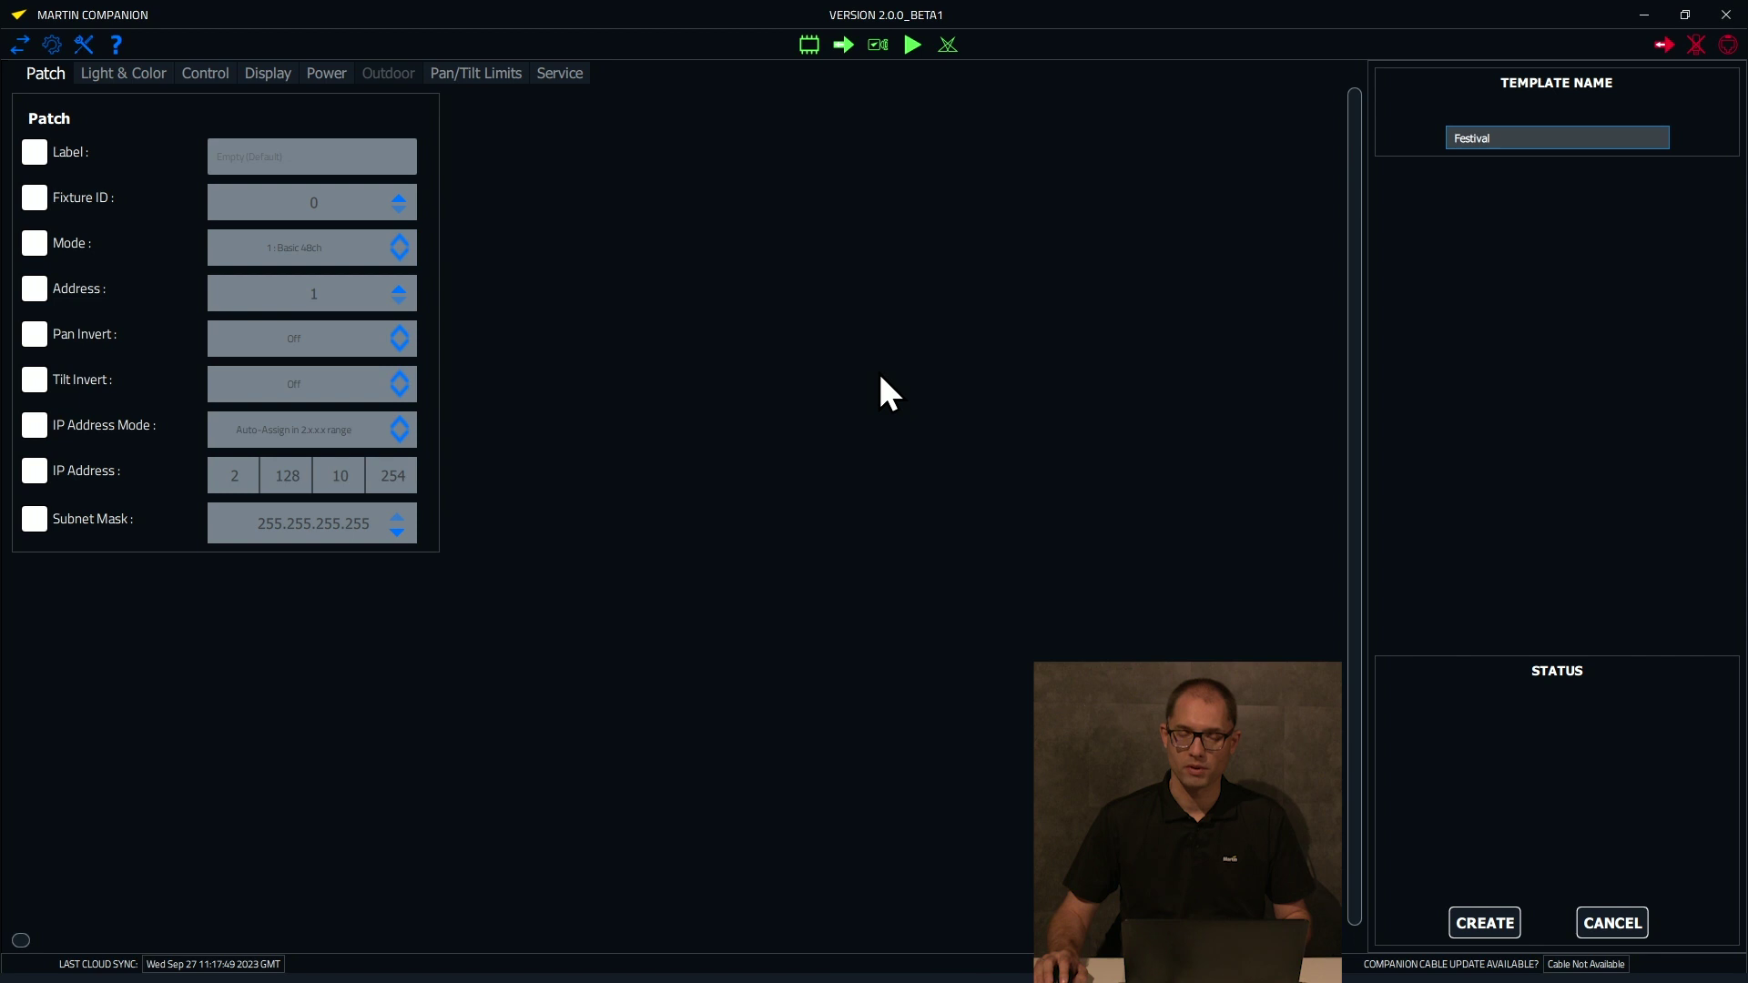
click(62, 77)
click(95, 72)
Include Color Mode set to Raw and Tungsten Emulator set to Off in the Festival template
click(34, 199)
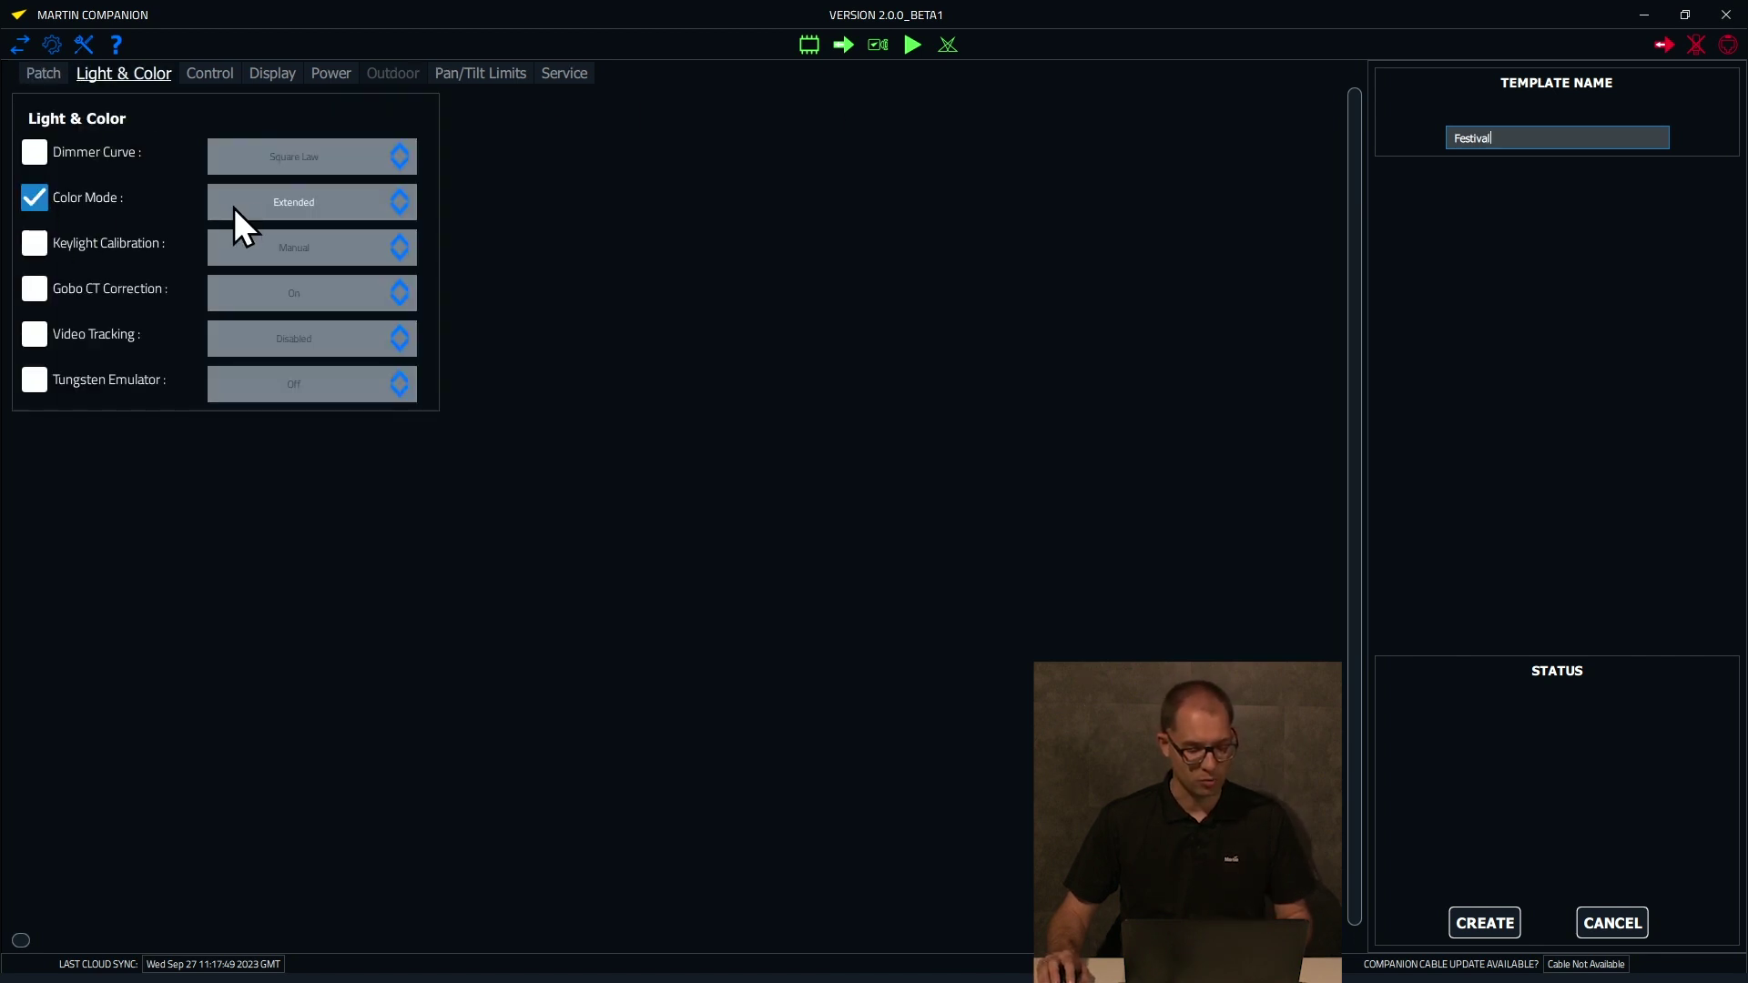
click(284, 215)
click(273, 239)
click(35, 383)
click(265, 384)
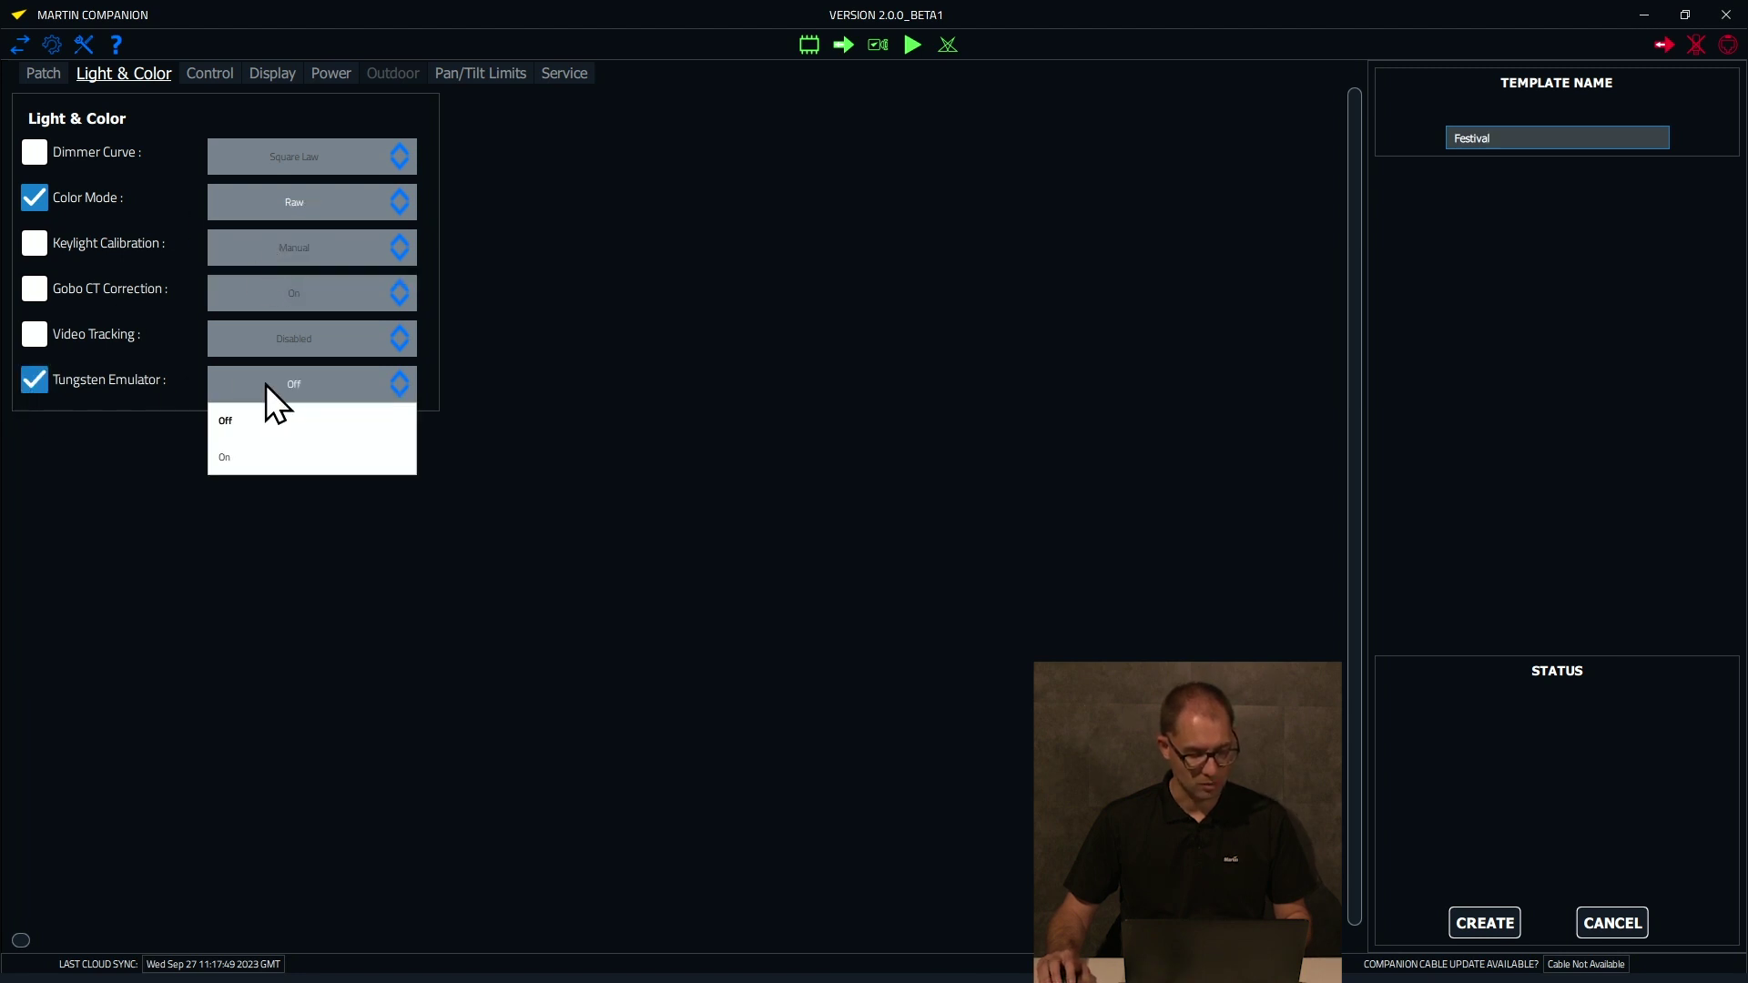
click(254, 434)
Add the Control settings with Pan/Tilt Speed and Effects Speed at Fast and Fan Mode at Regulated, and create the Festival template
click(210, 75)
click(471, 152)
click(471, 198)
click(711, 160)
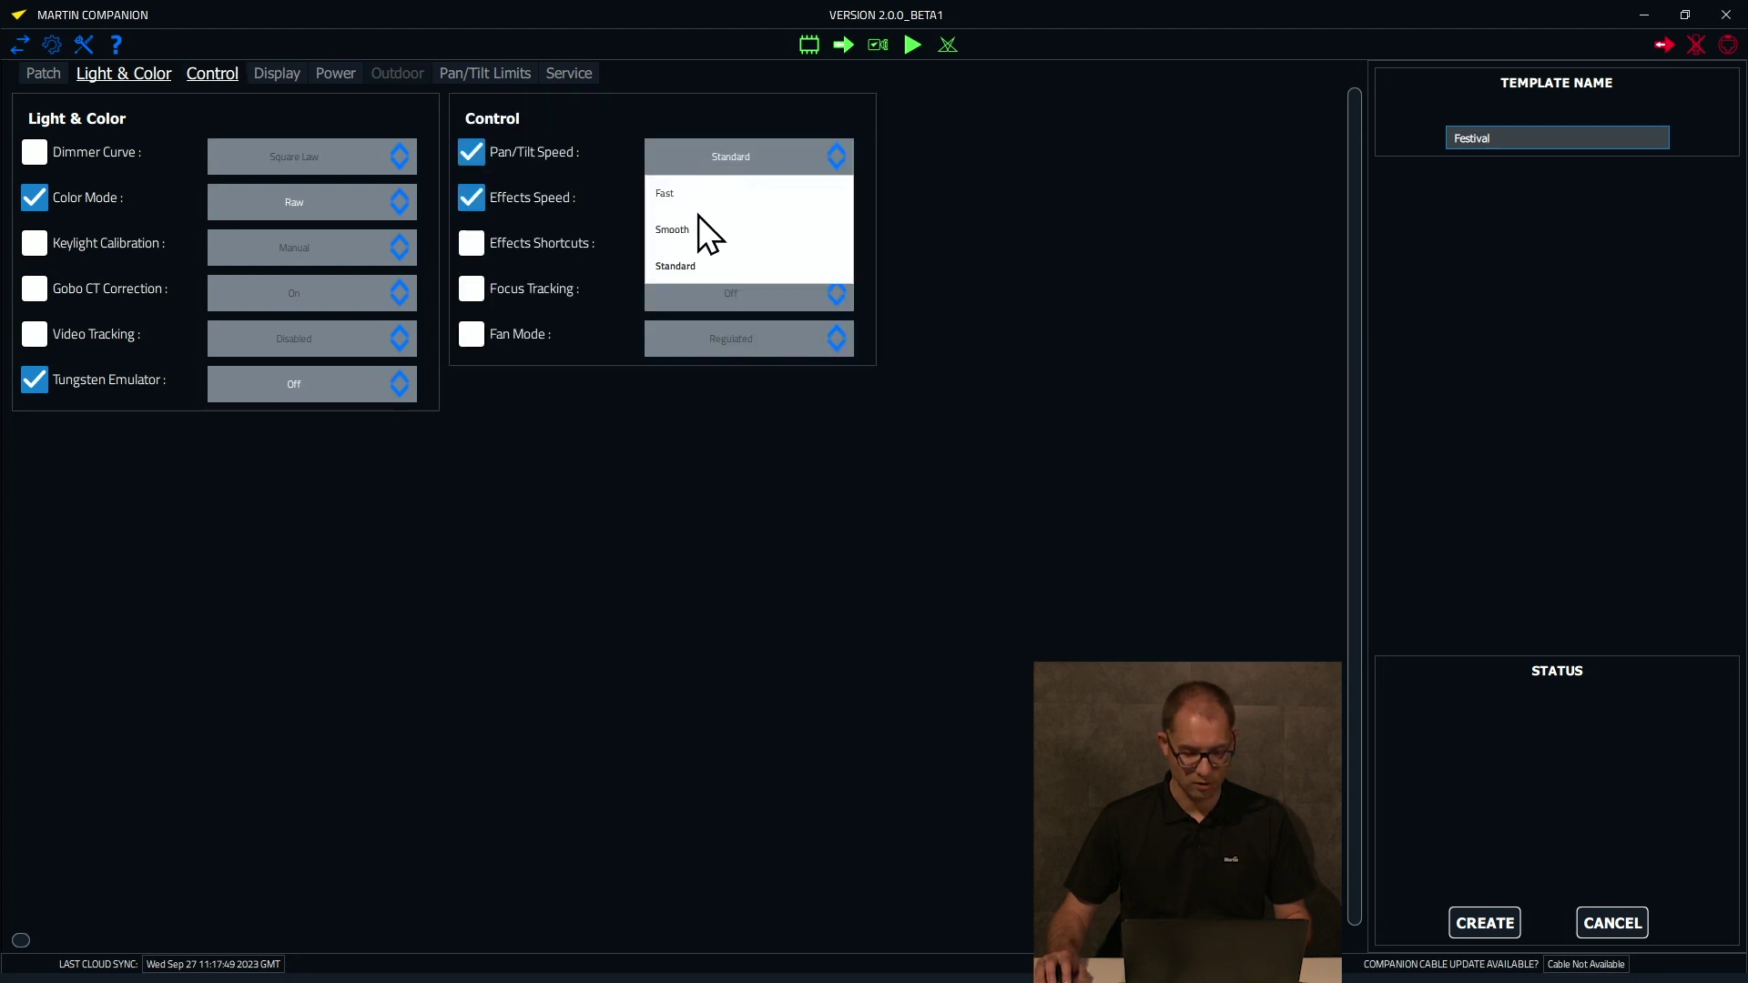
click(698, 206)
click(720, 202)
click(725, 274)
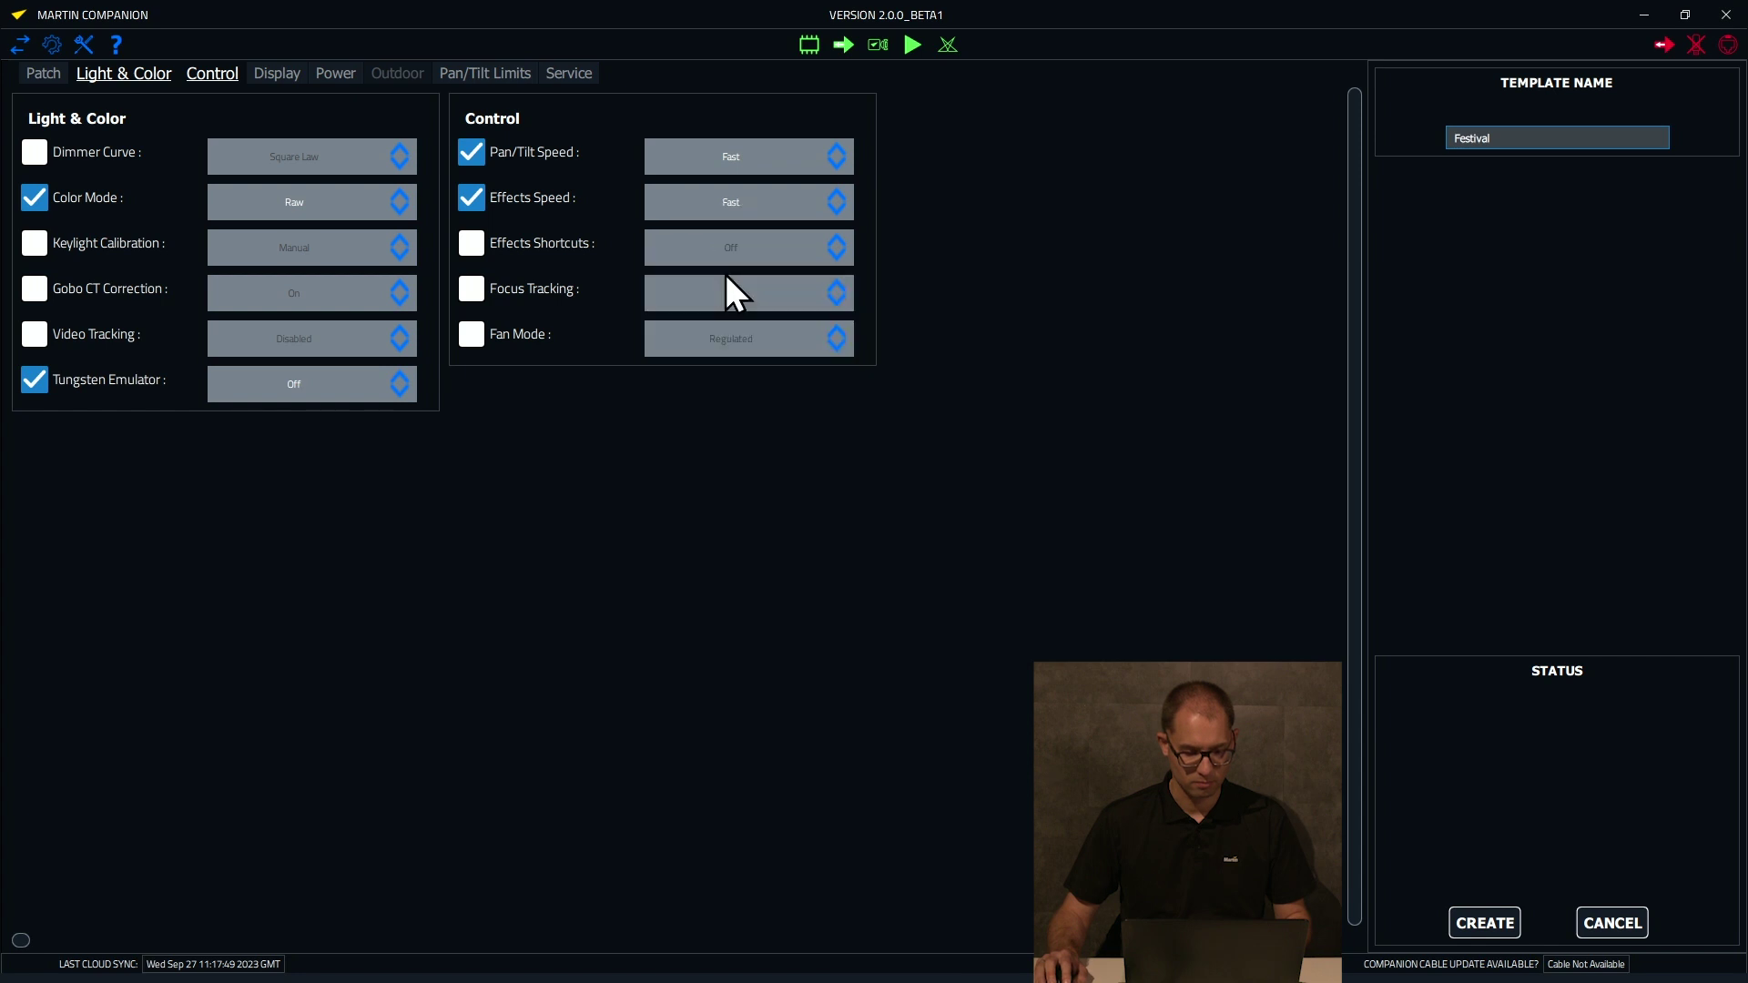
click(470, 336)
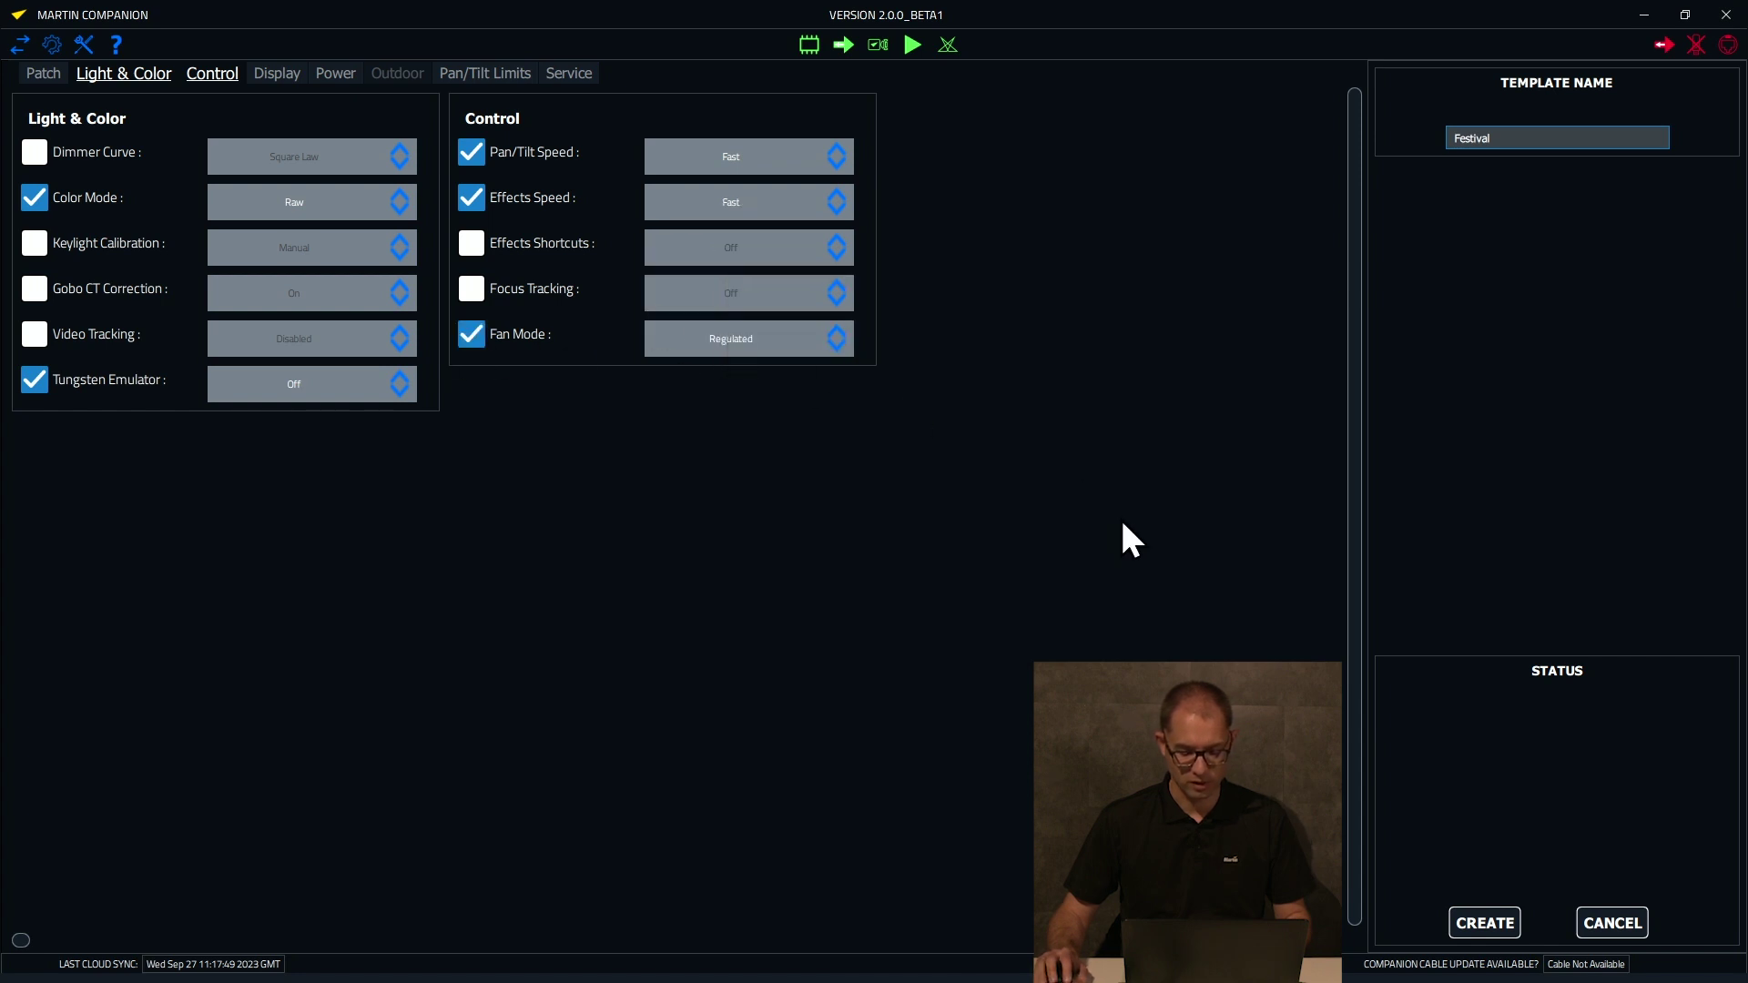
click(1478, 930)
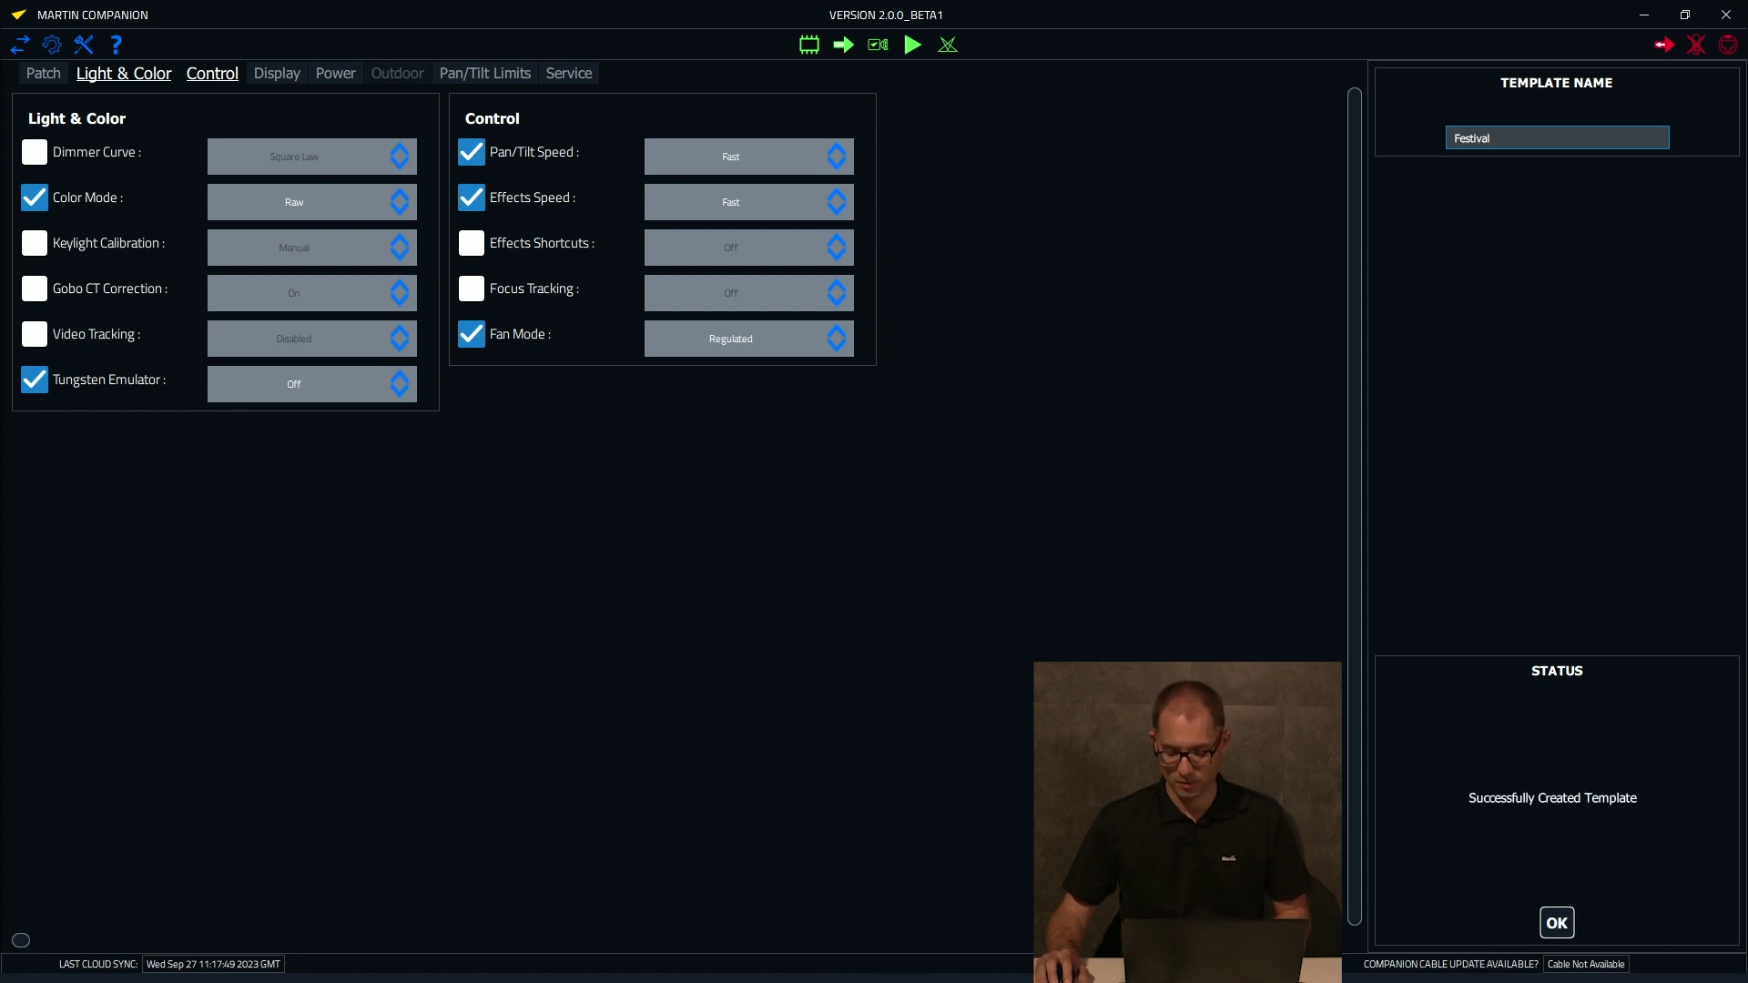
Apply the Theater template to the MAC Ultra Performance fixtures and check their Control settings
click(1557, 923)
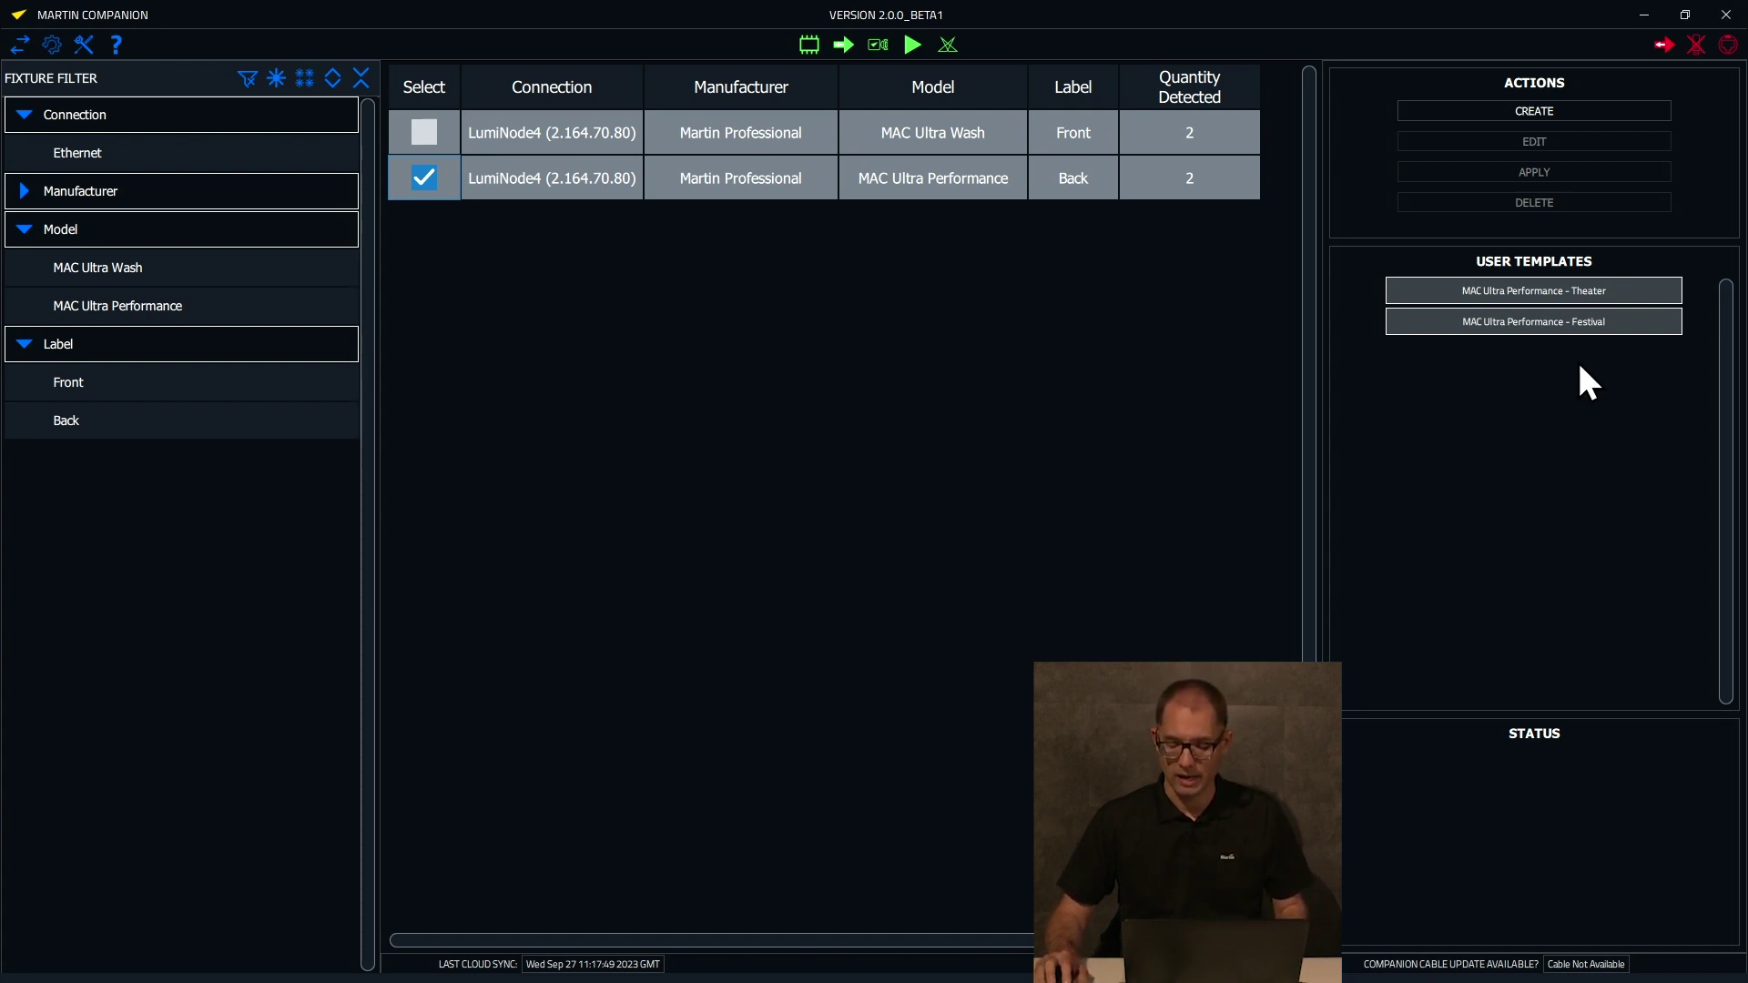
click(1461, 293)
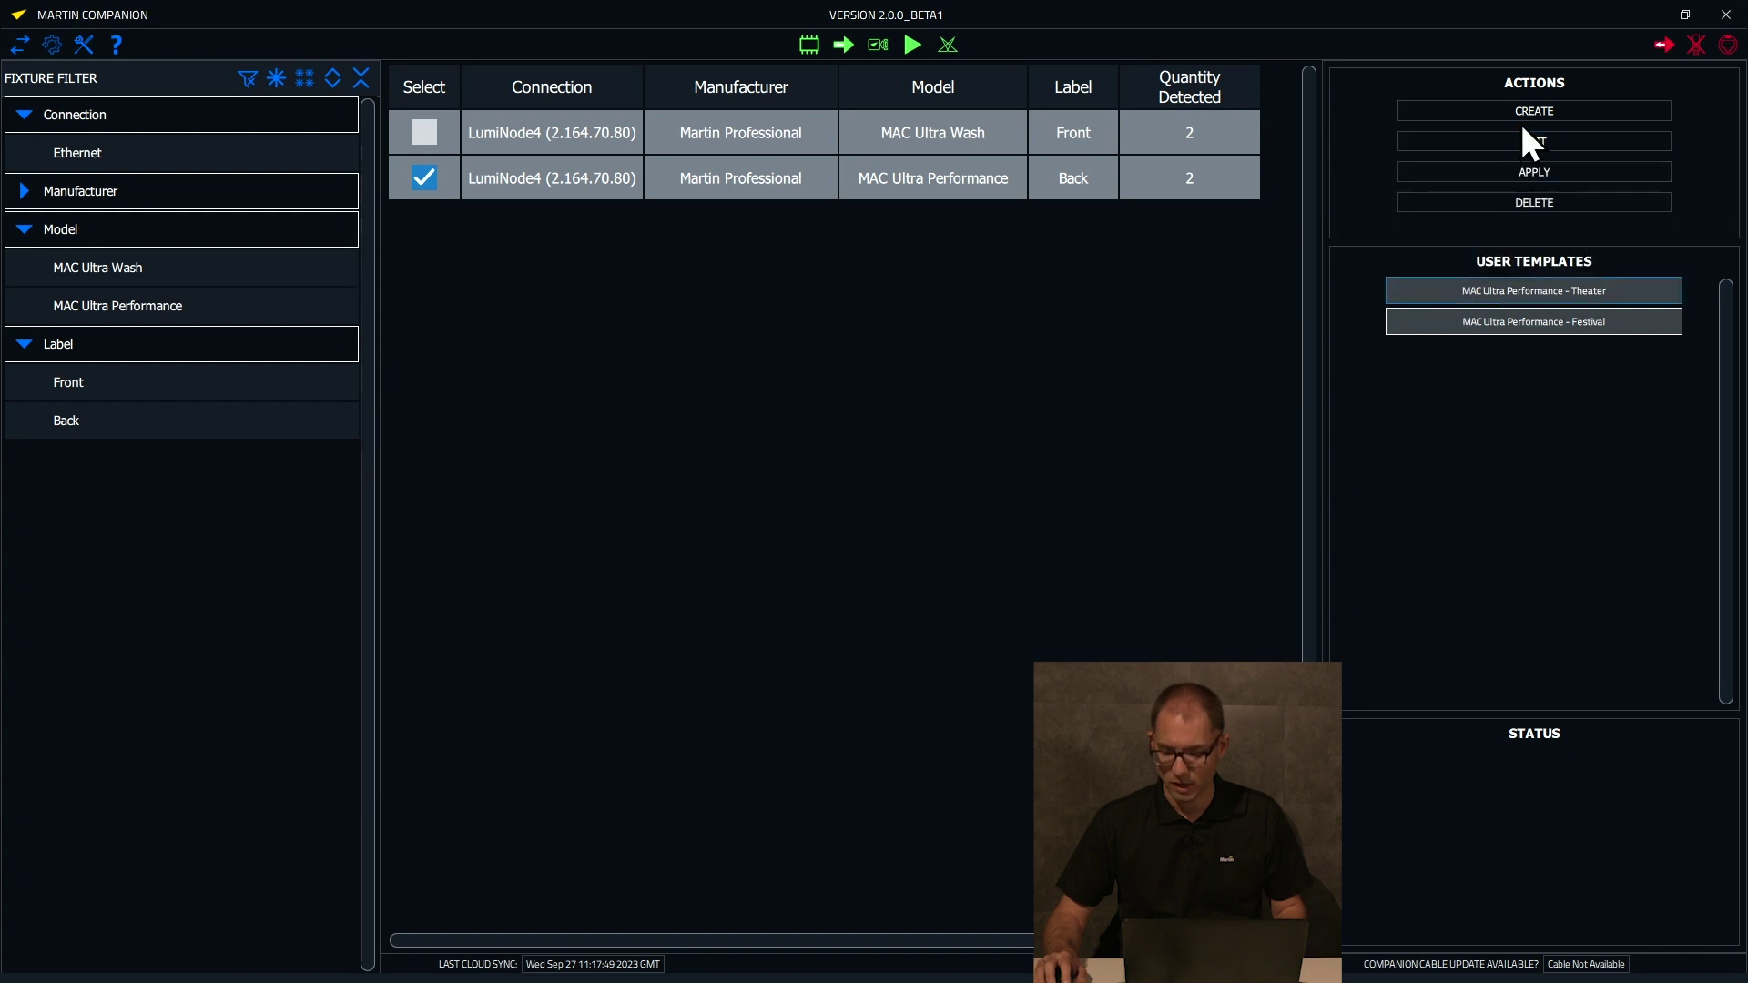
click(1532, 175)
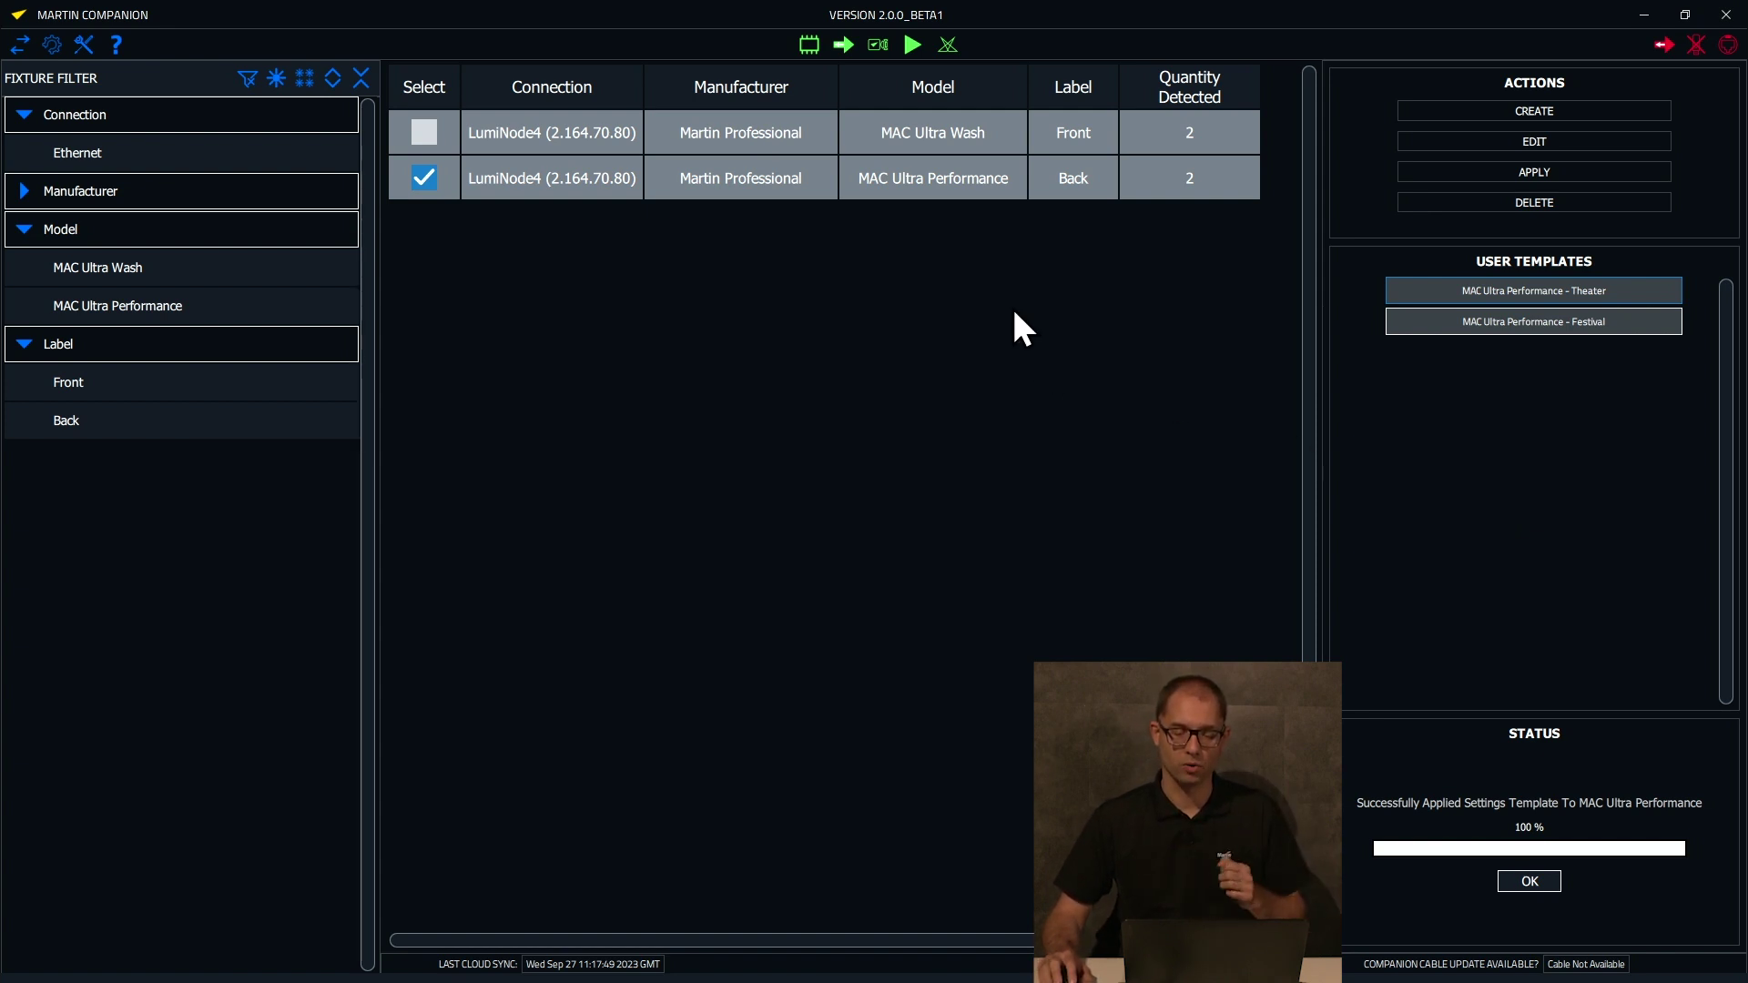
click(1516, 882)
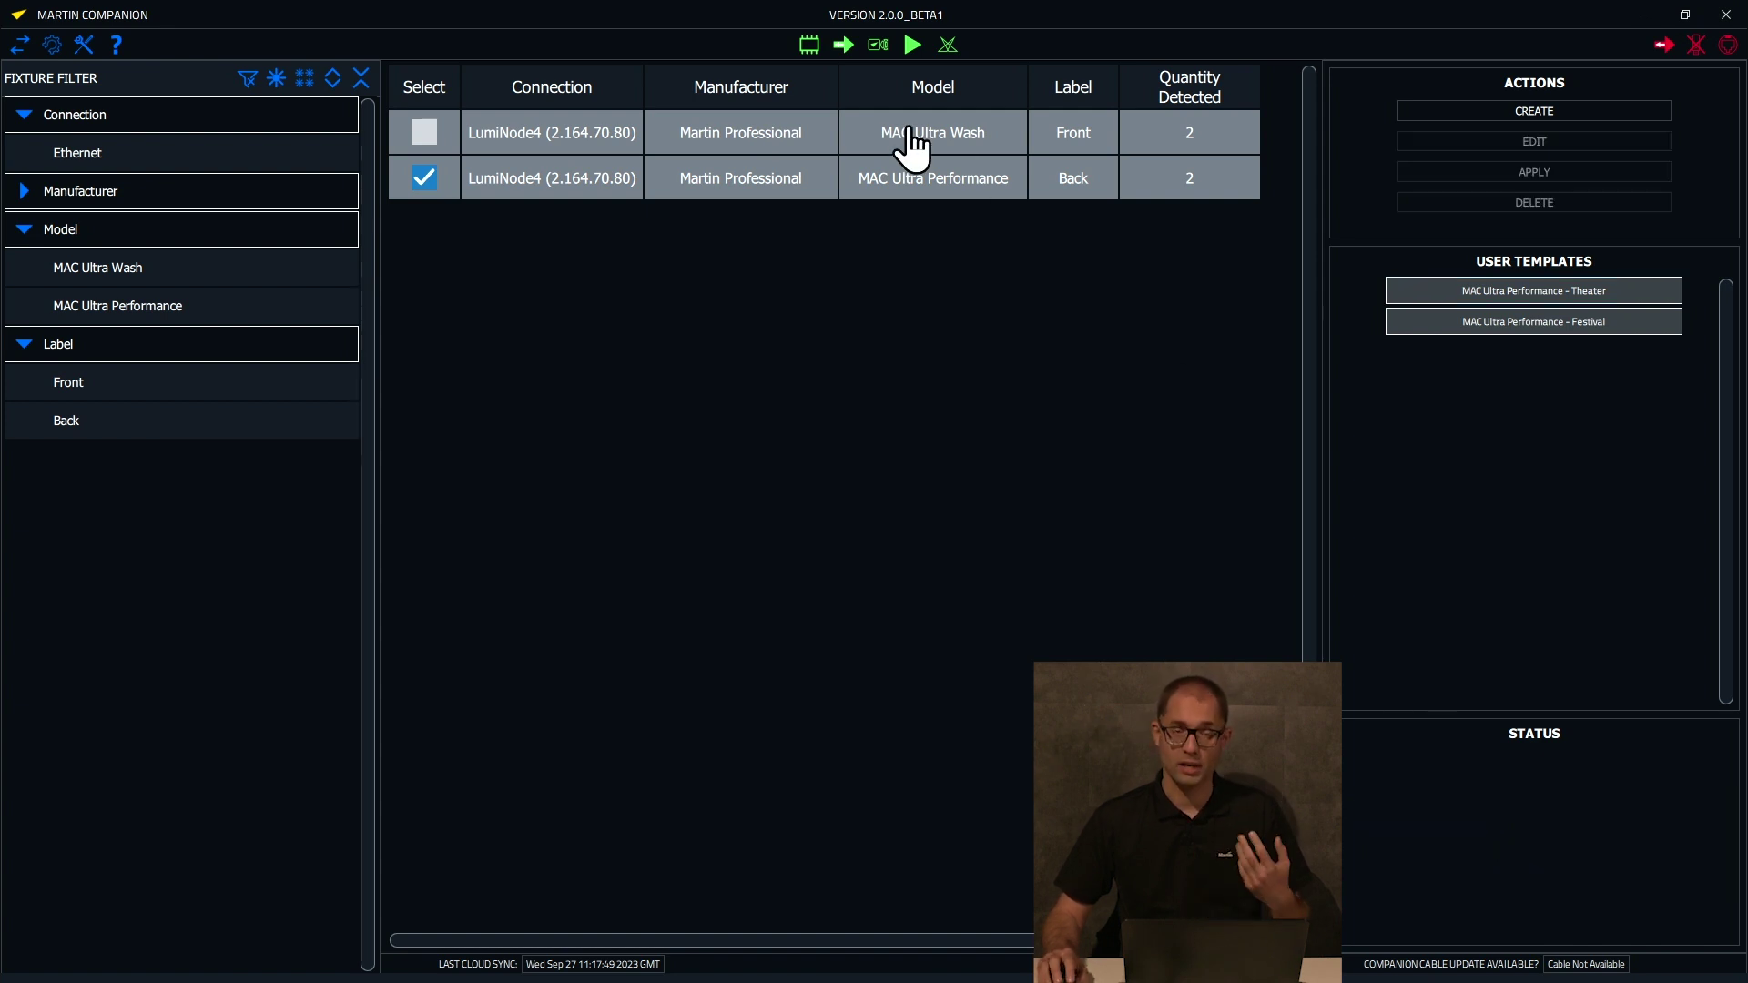
click(846, 47)
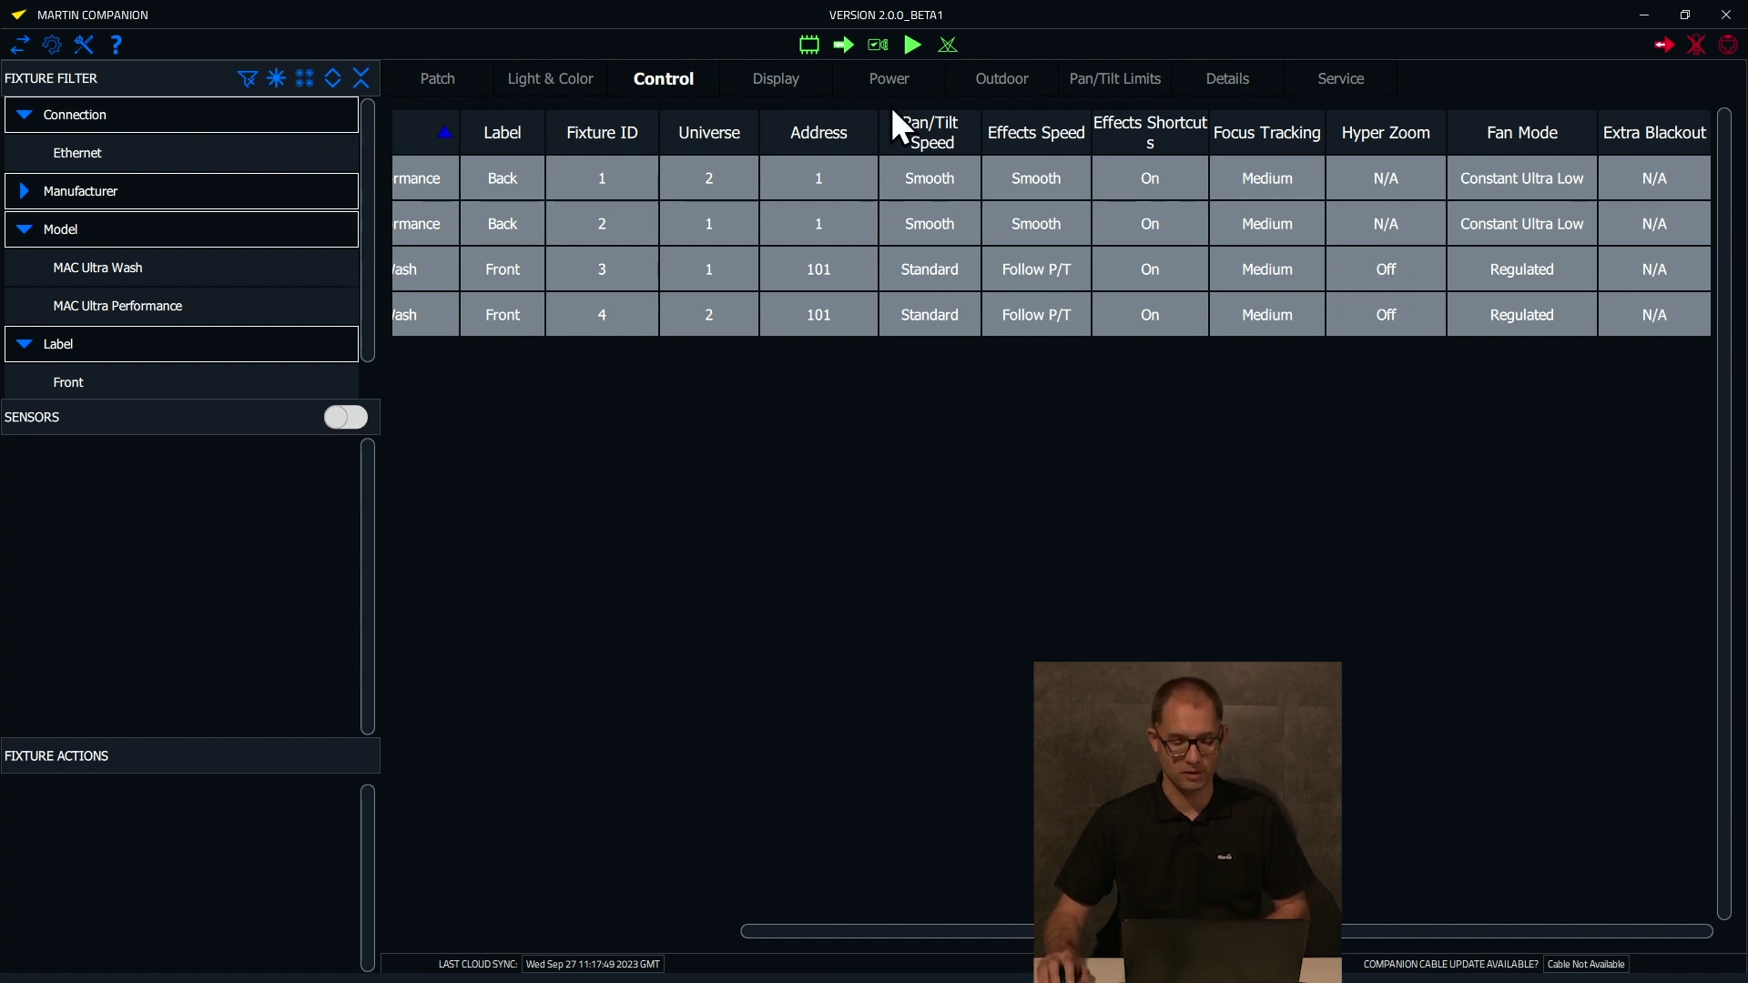
click(880, 45)
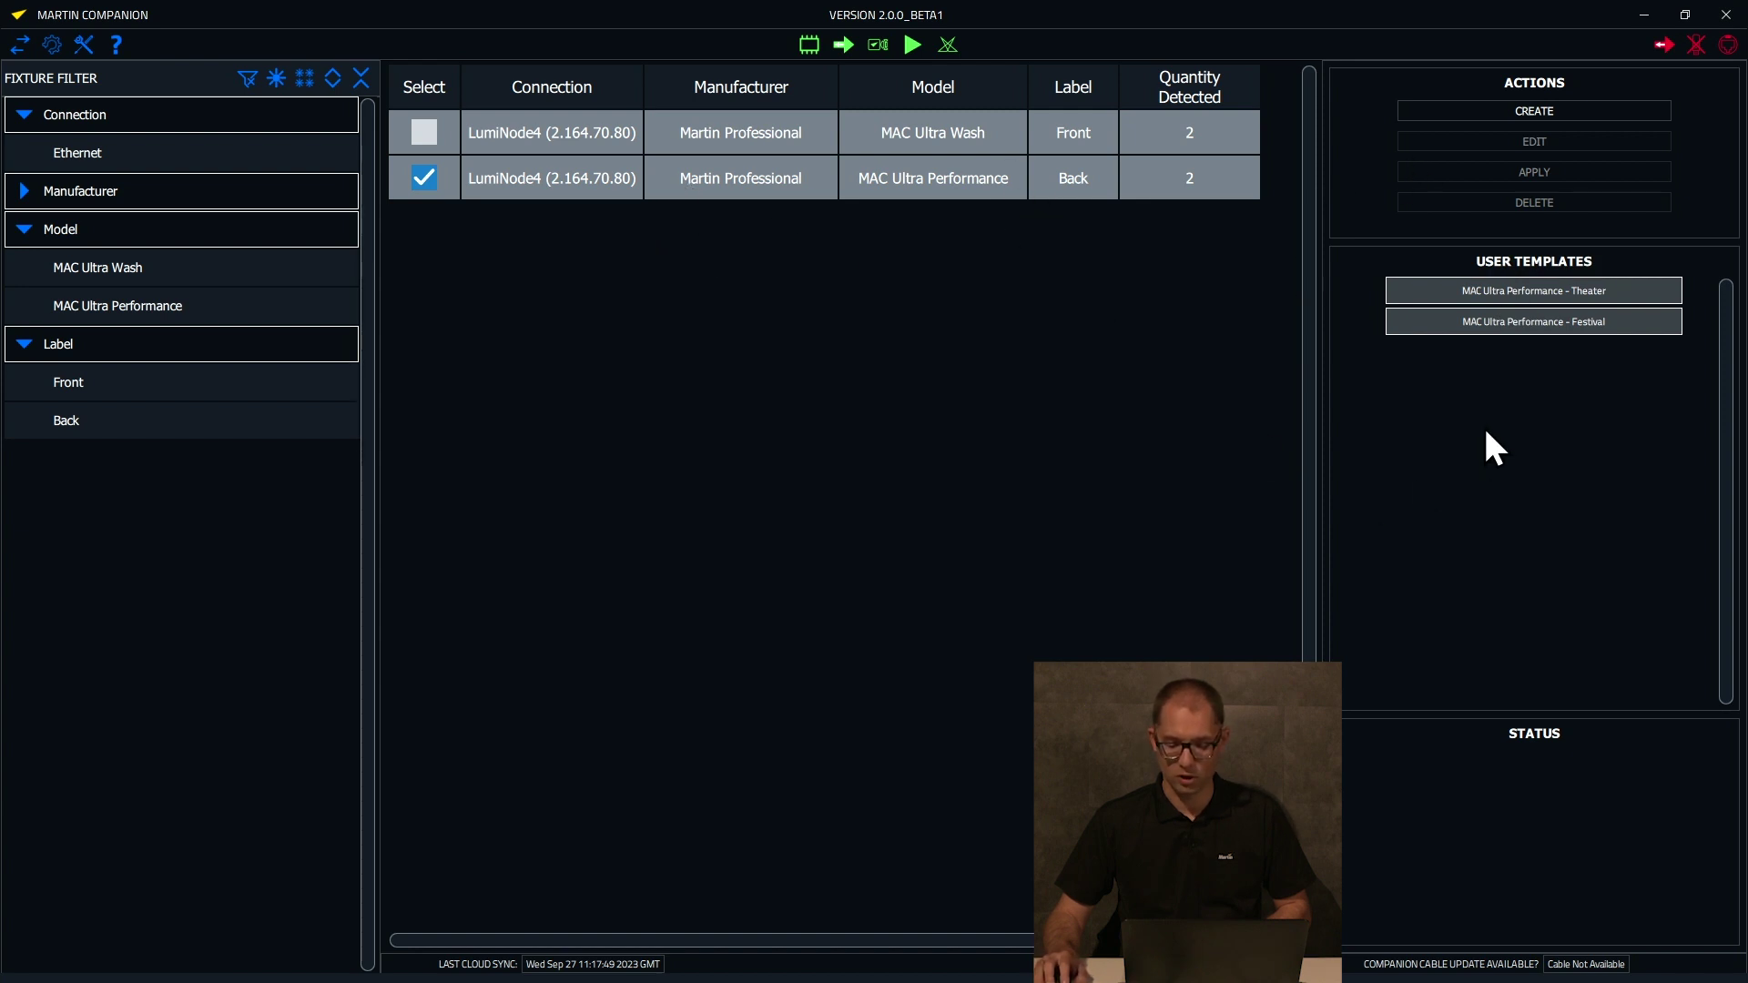
Apply the Festival template to the MAC Ultra Performance fixtures and review their Control and Light & Color settings
click(1539, 321)
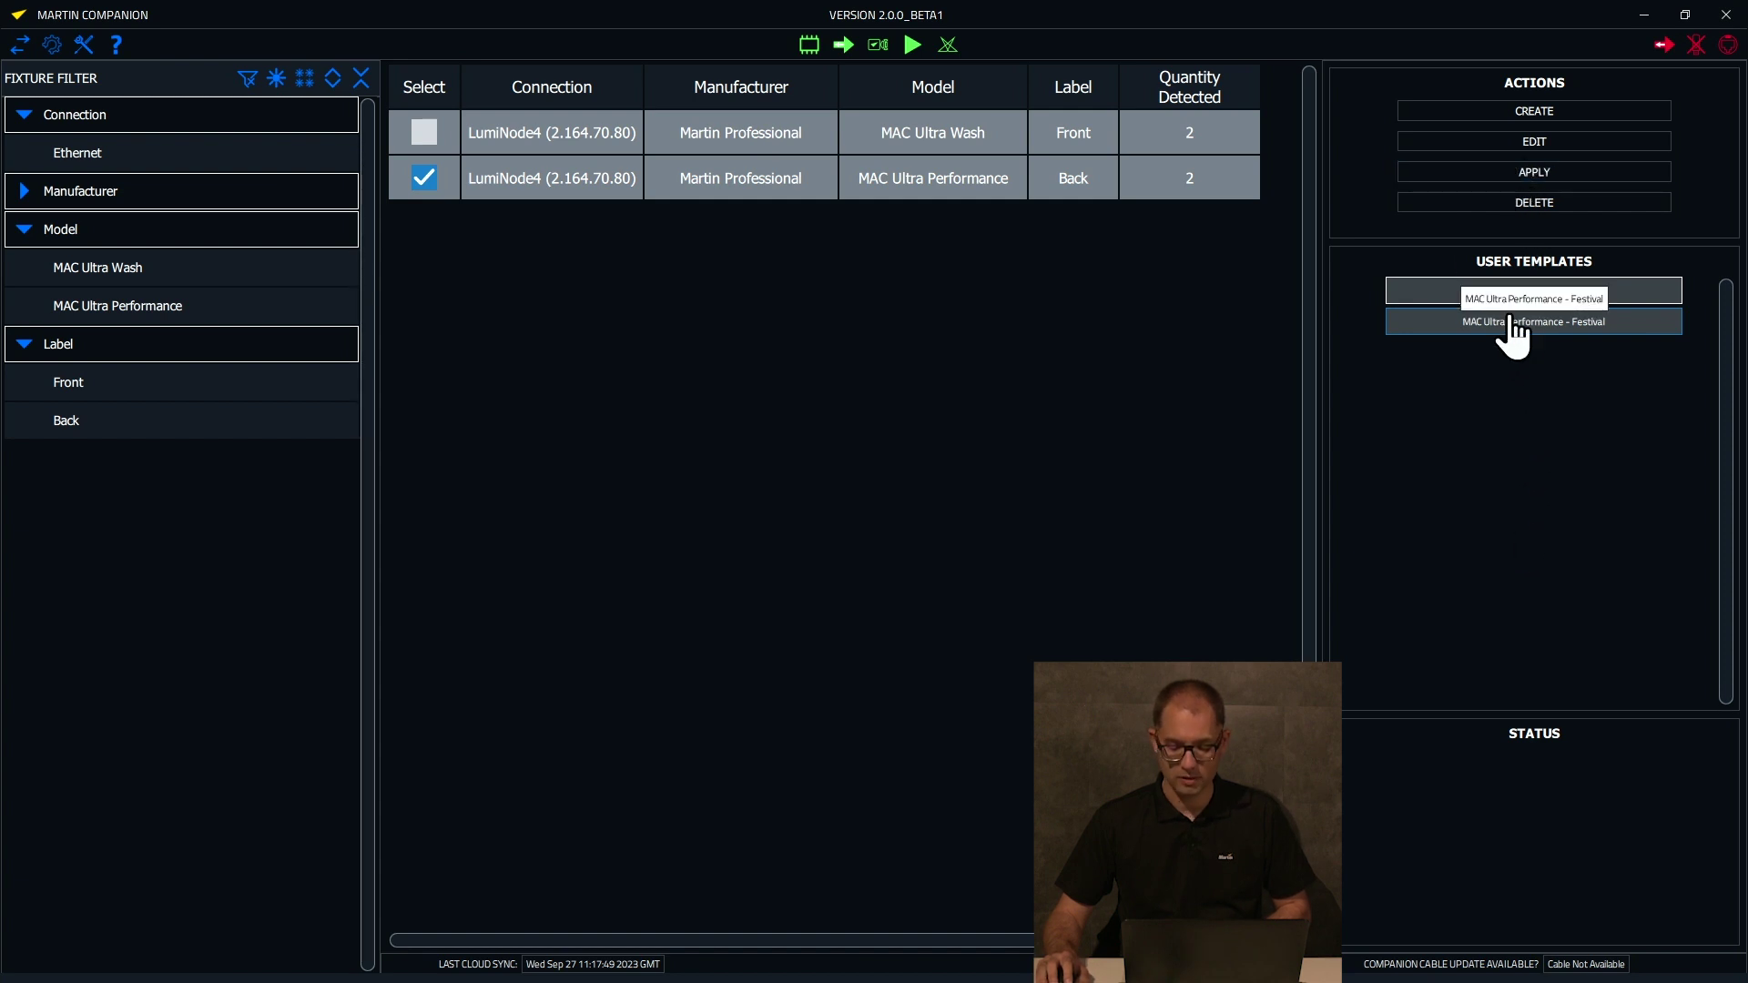
click(1550, 175)
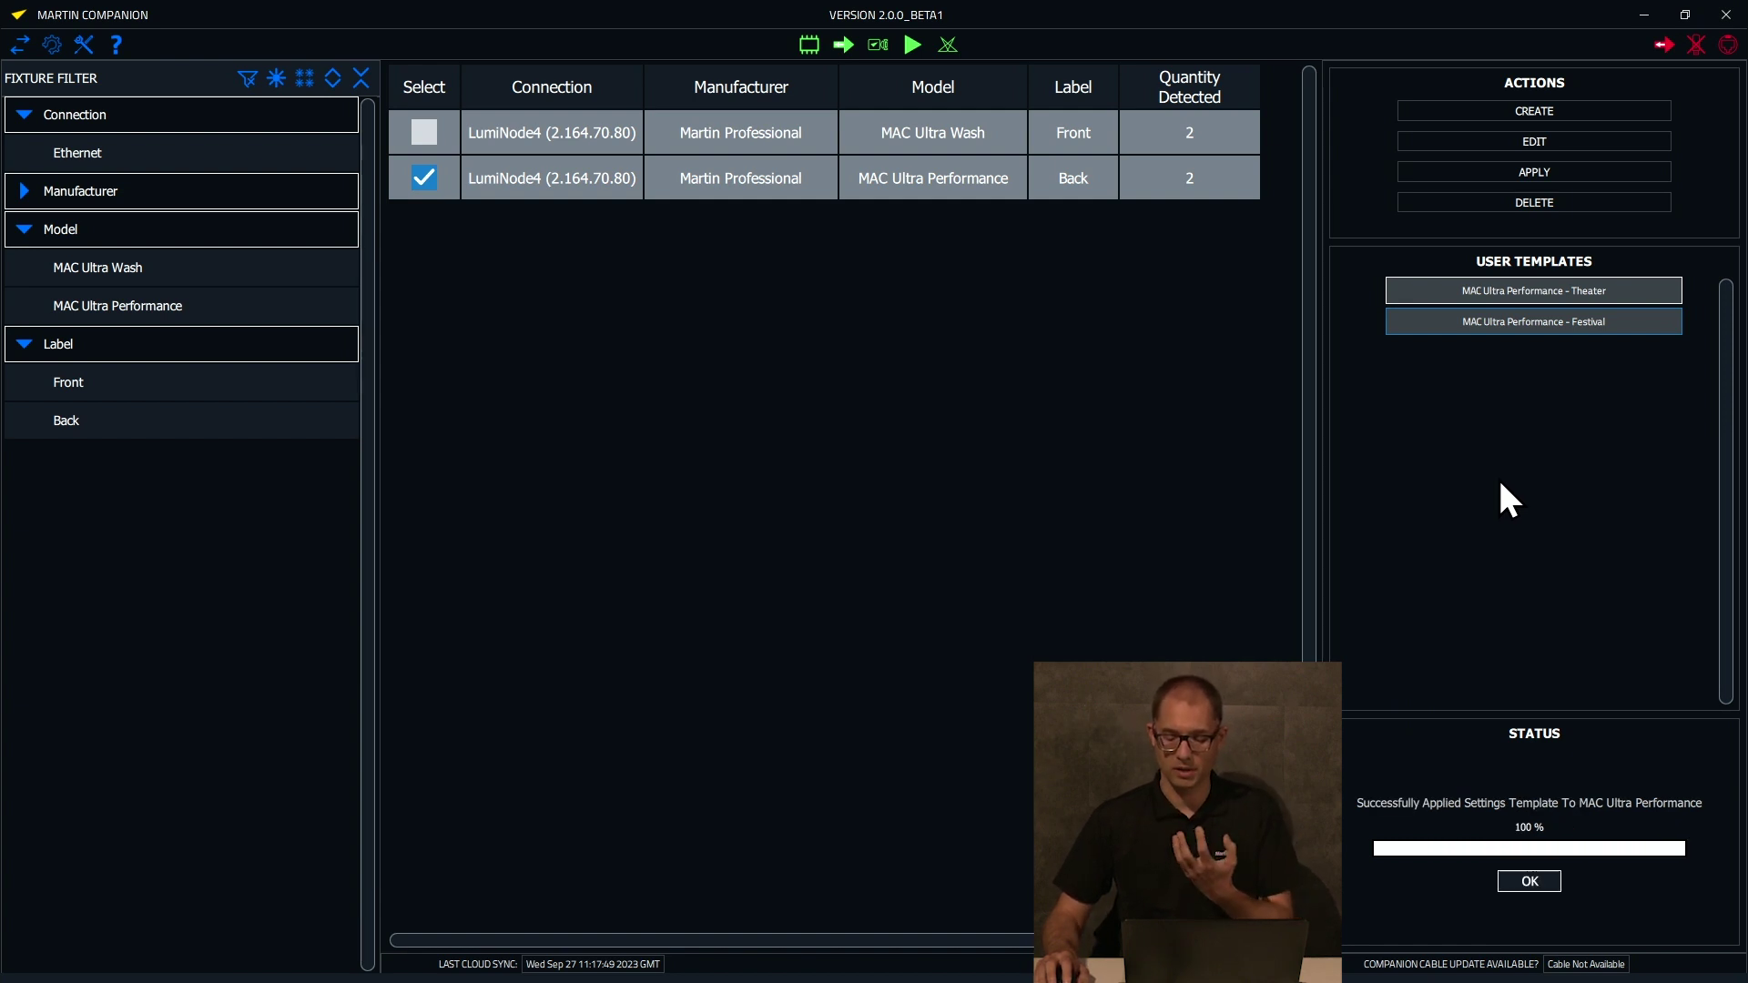
click(1535, 882)
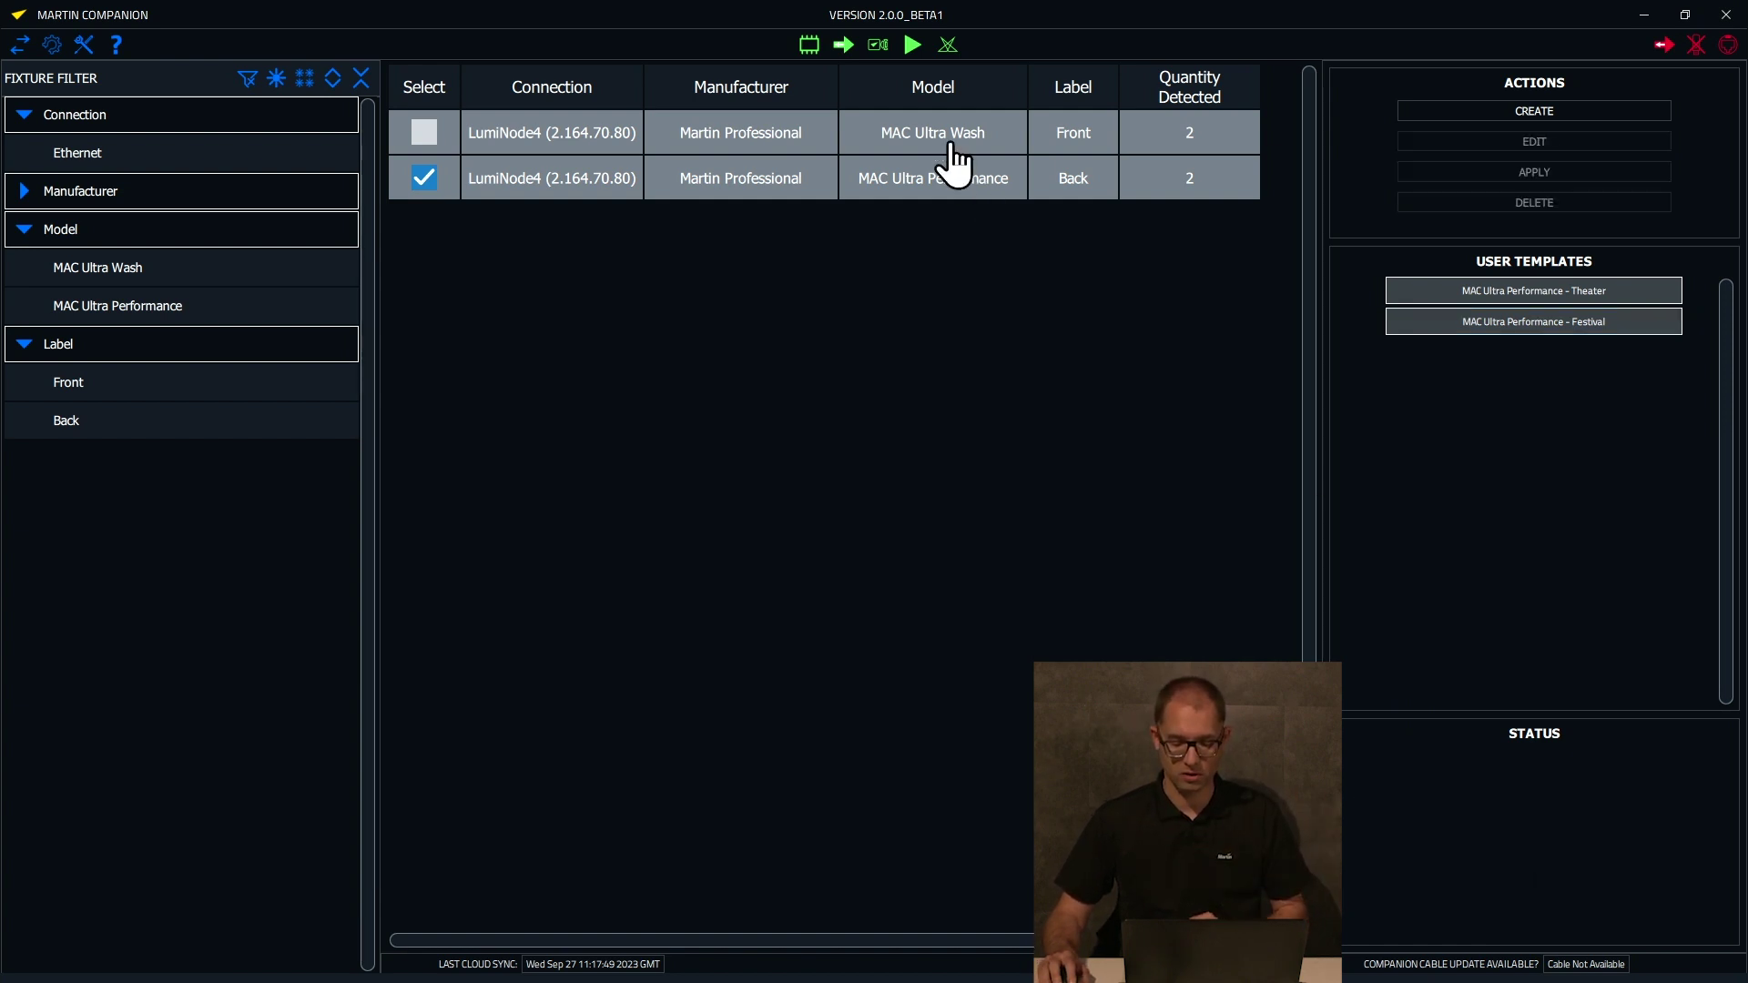
click(843, 45)
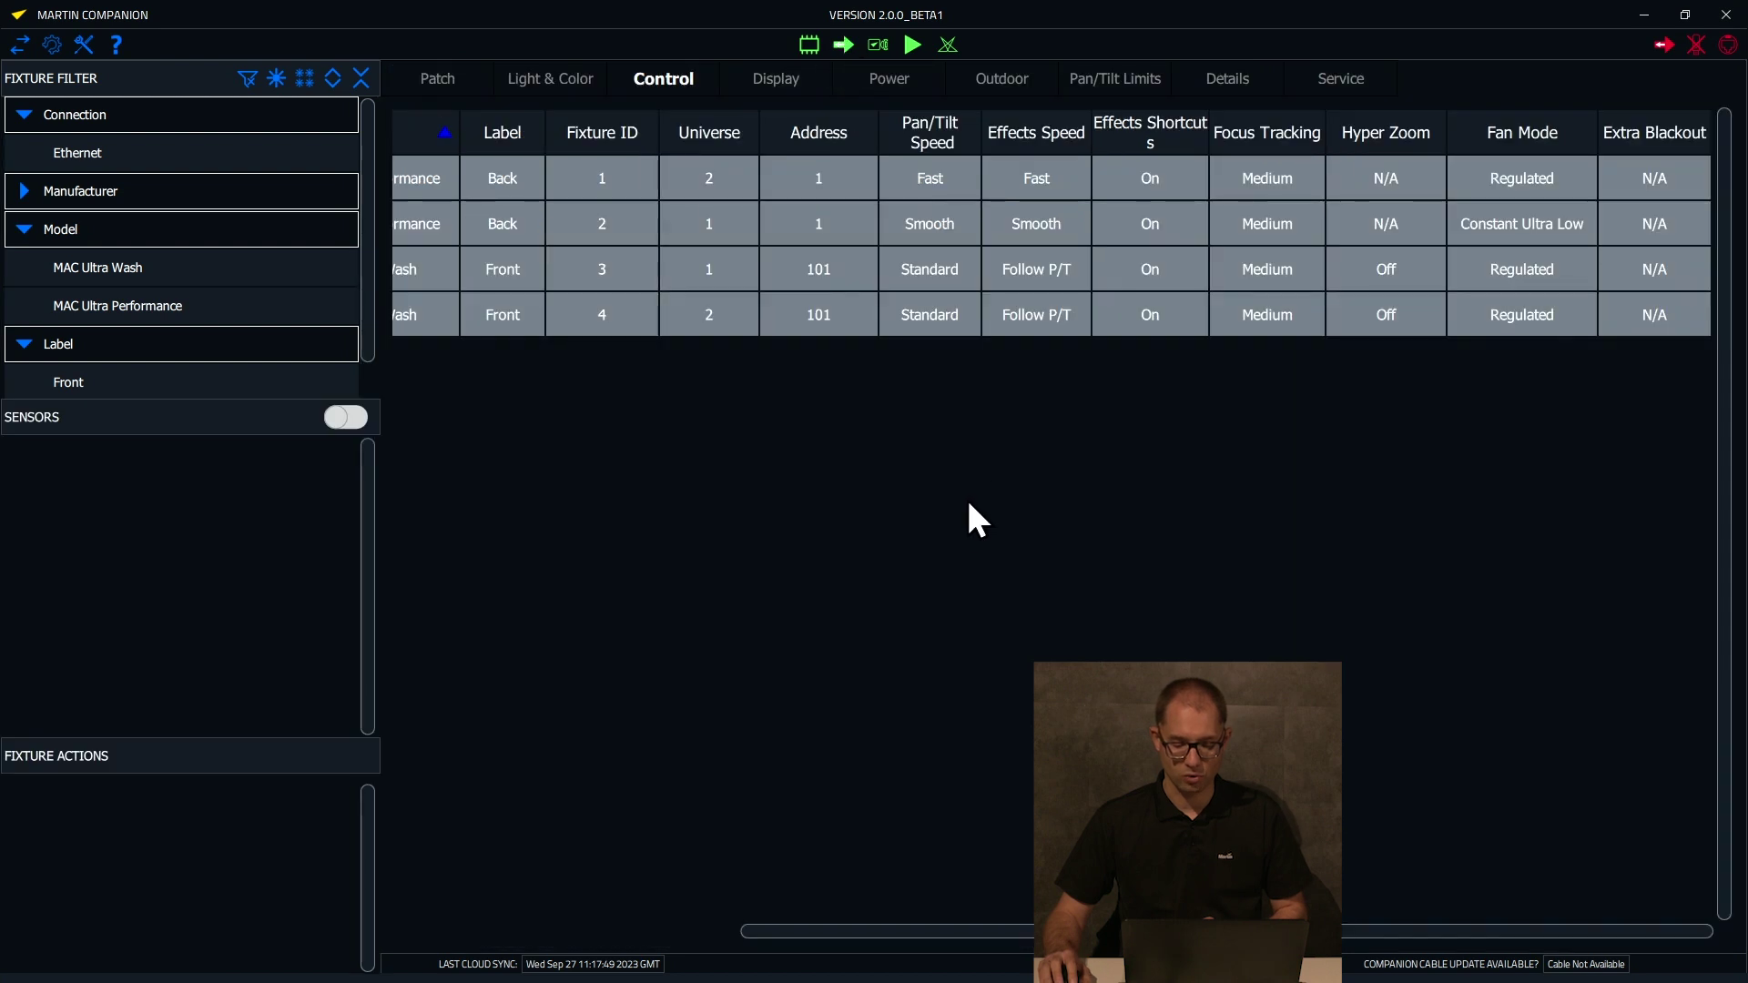
click(938, 235)
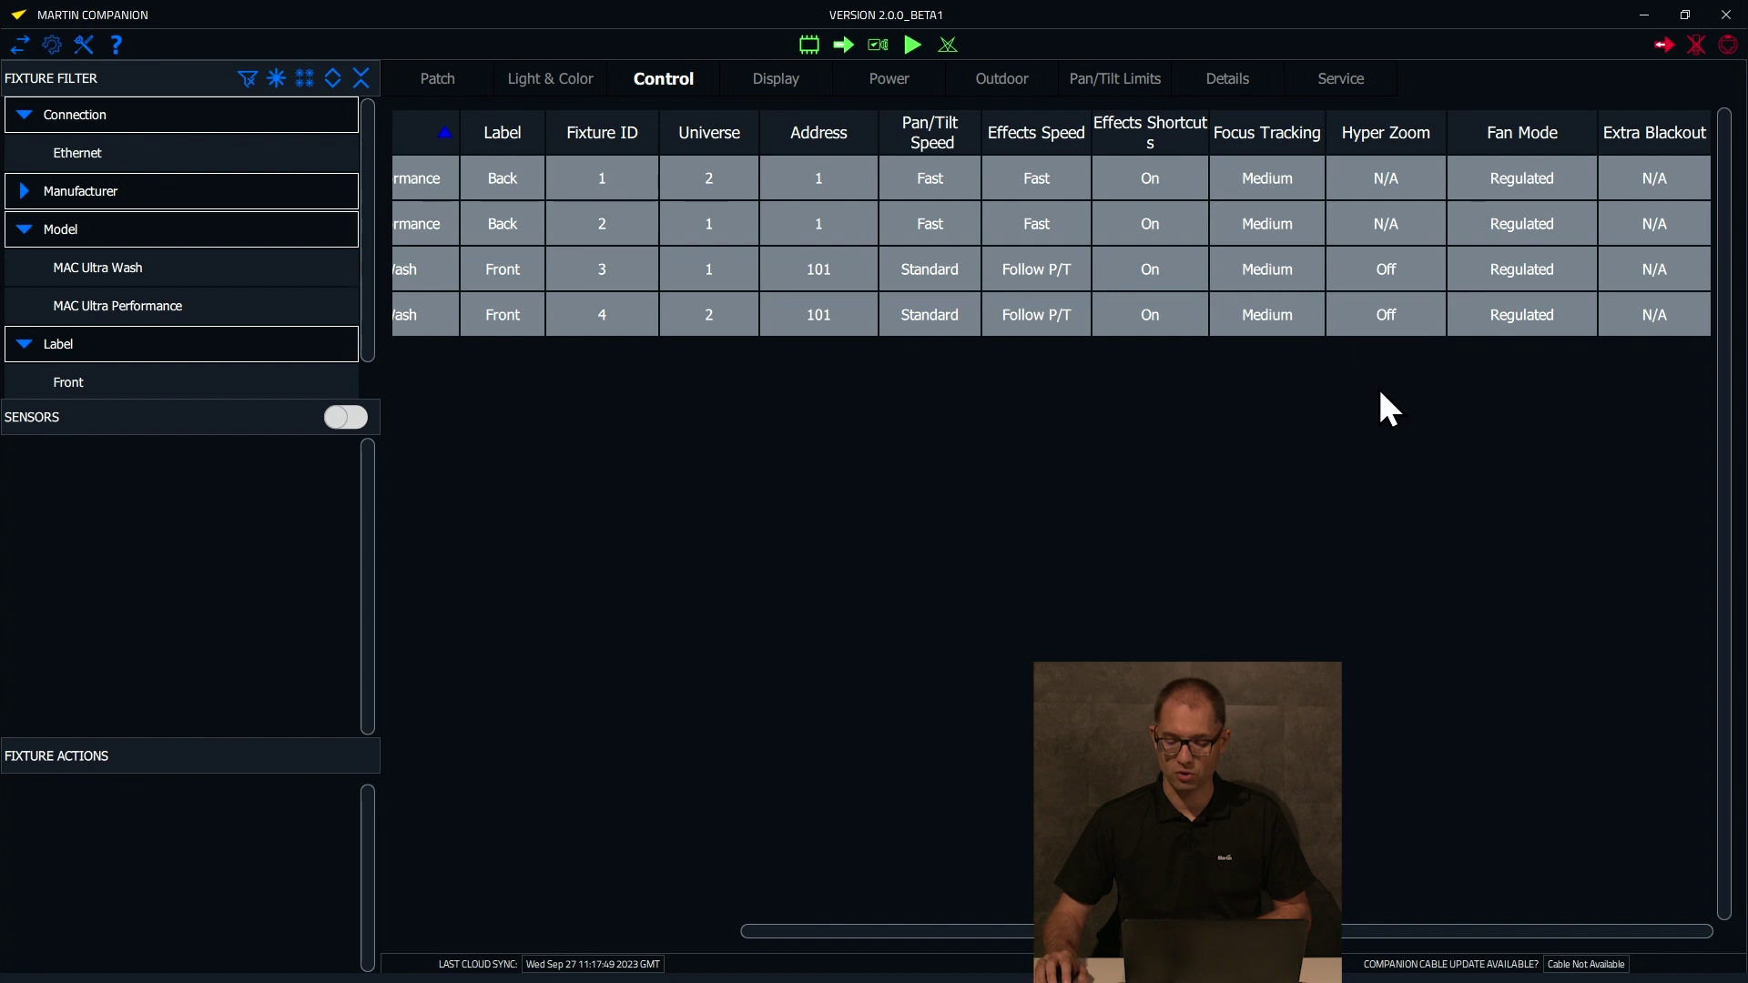
click(575, 79)
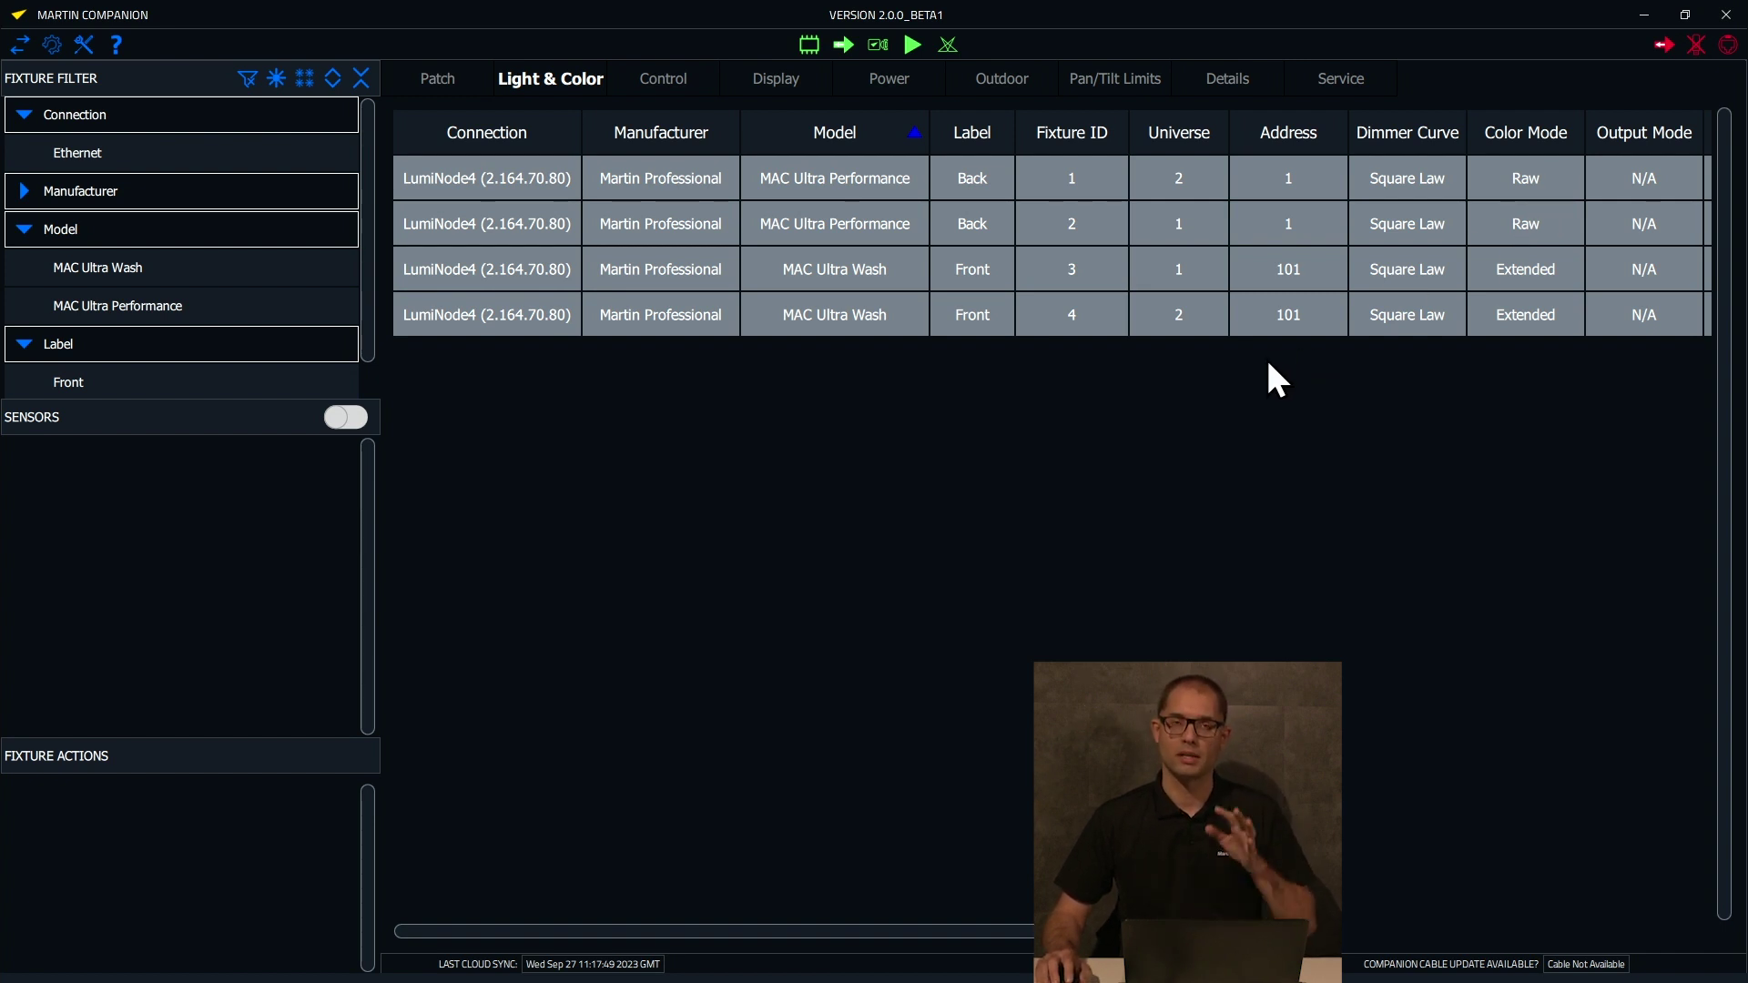
click(878, 45)
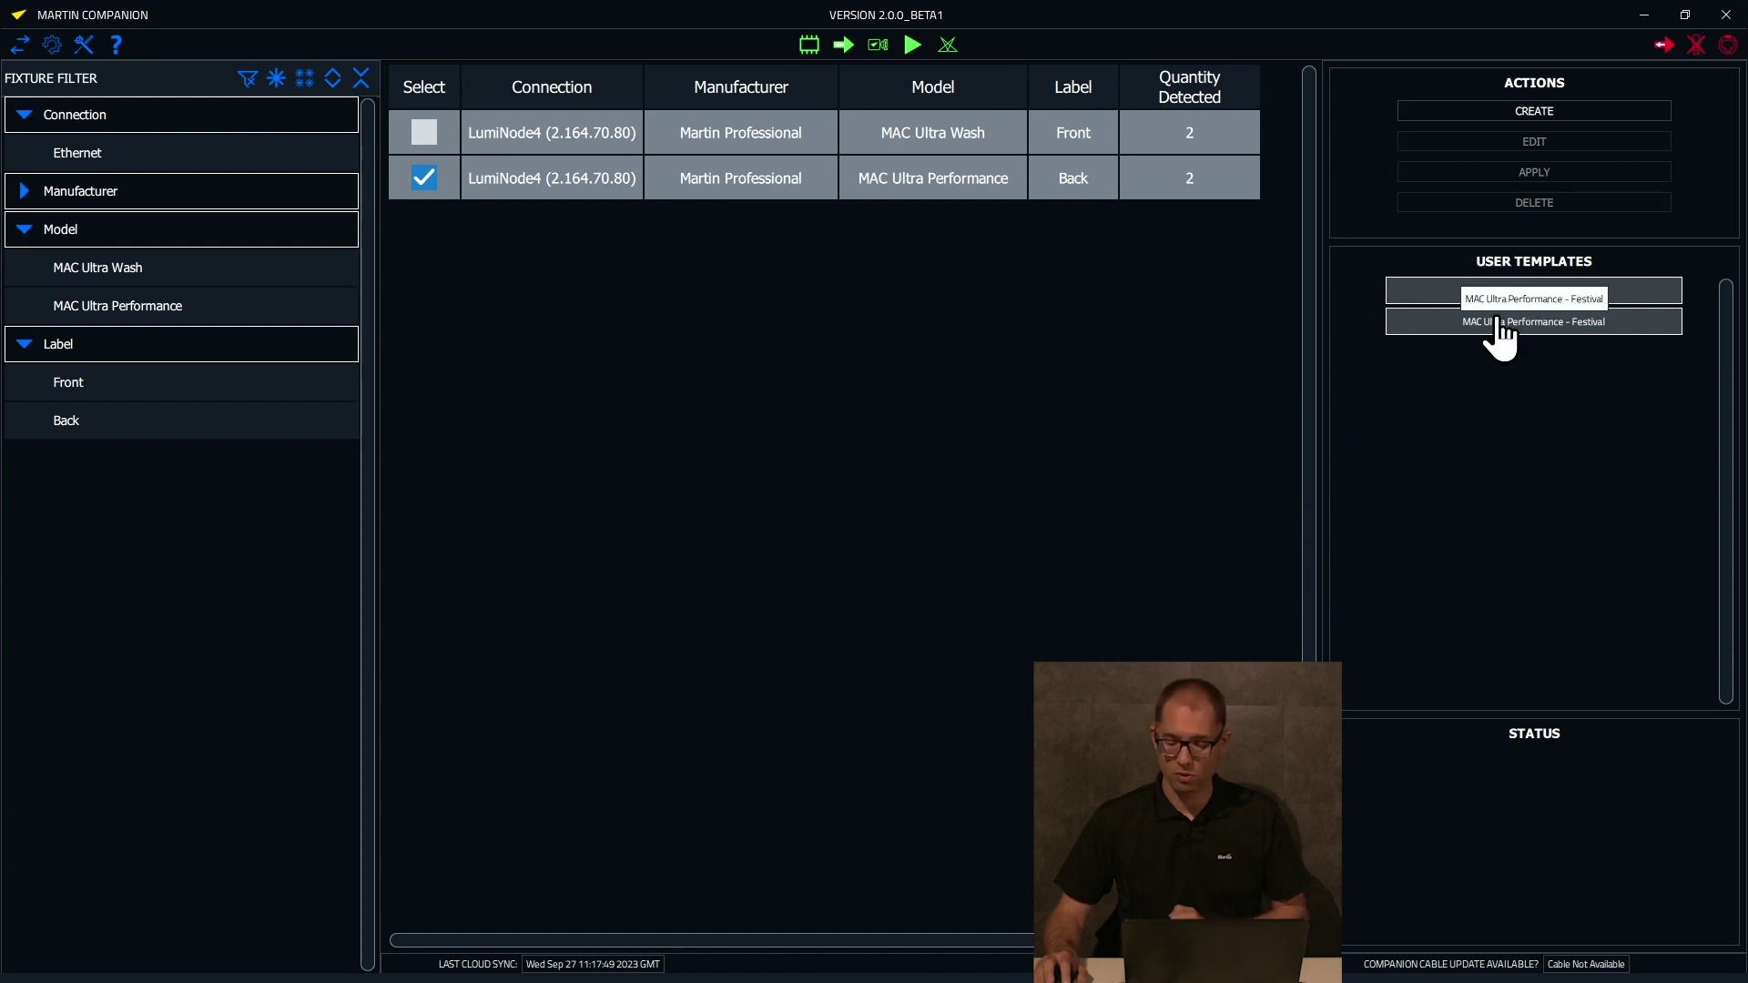
click(1449, 290)
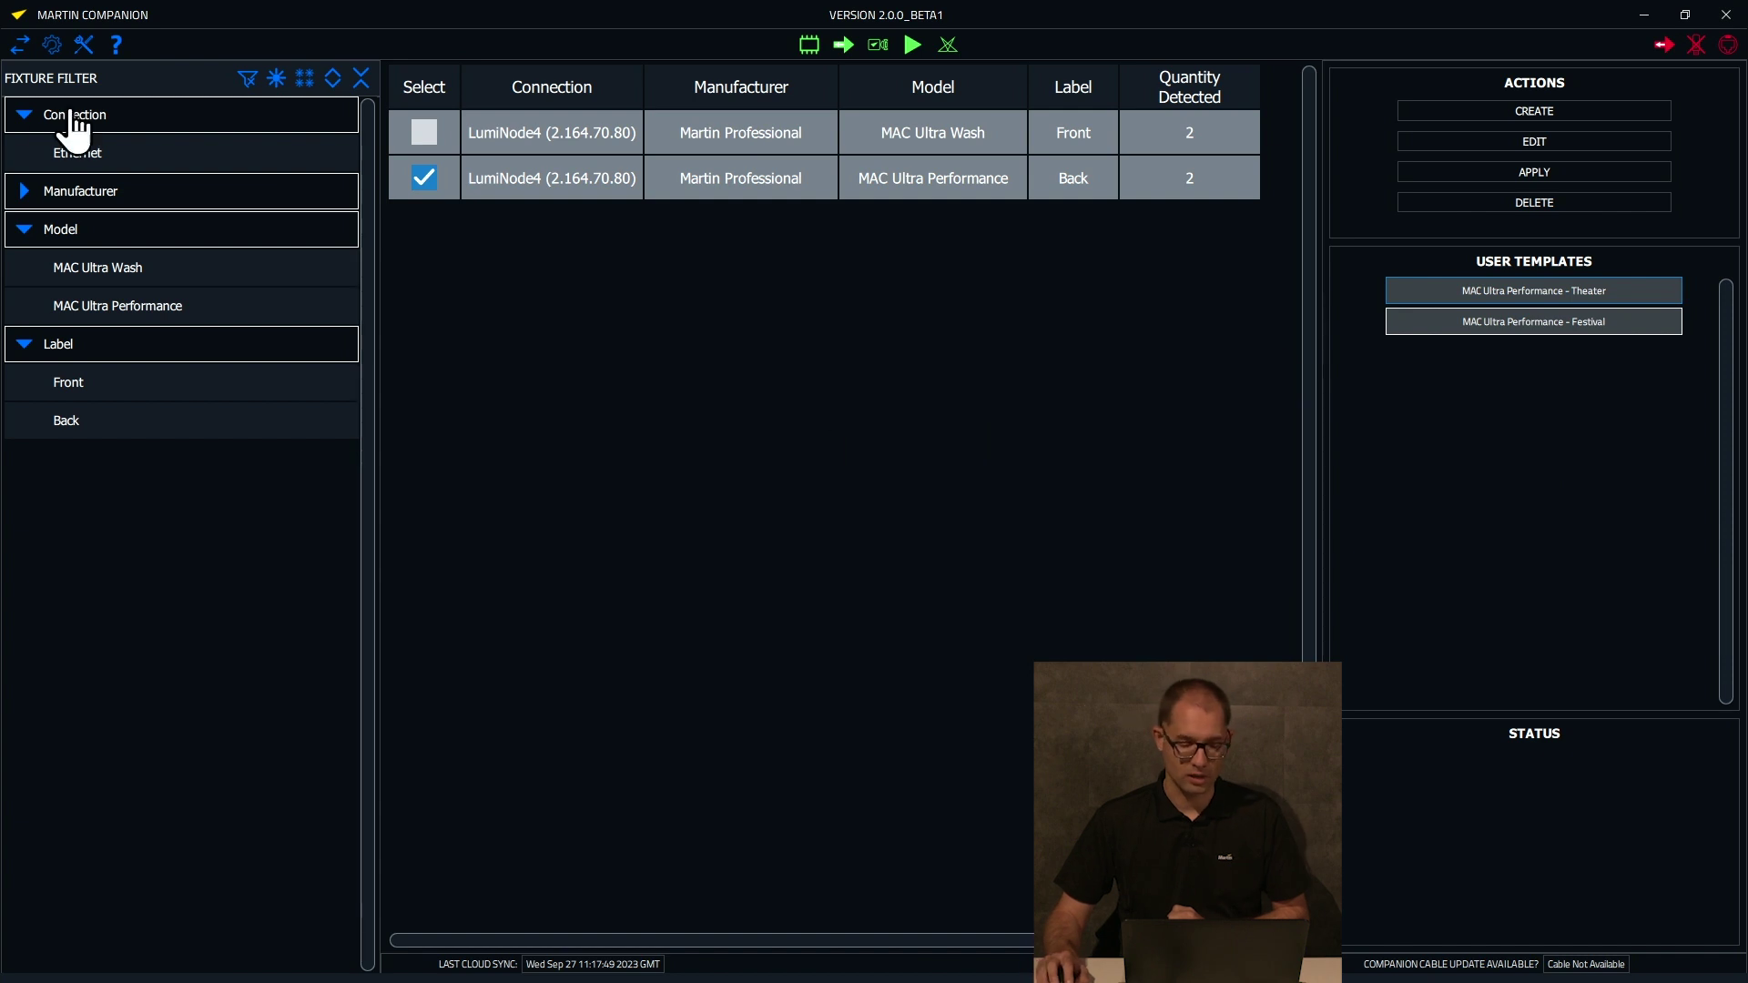
Switch to the Companion Cable connection and identify each of the four Exterior Linear Pro fixtures by flashing it
click(20, 50)
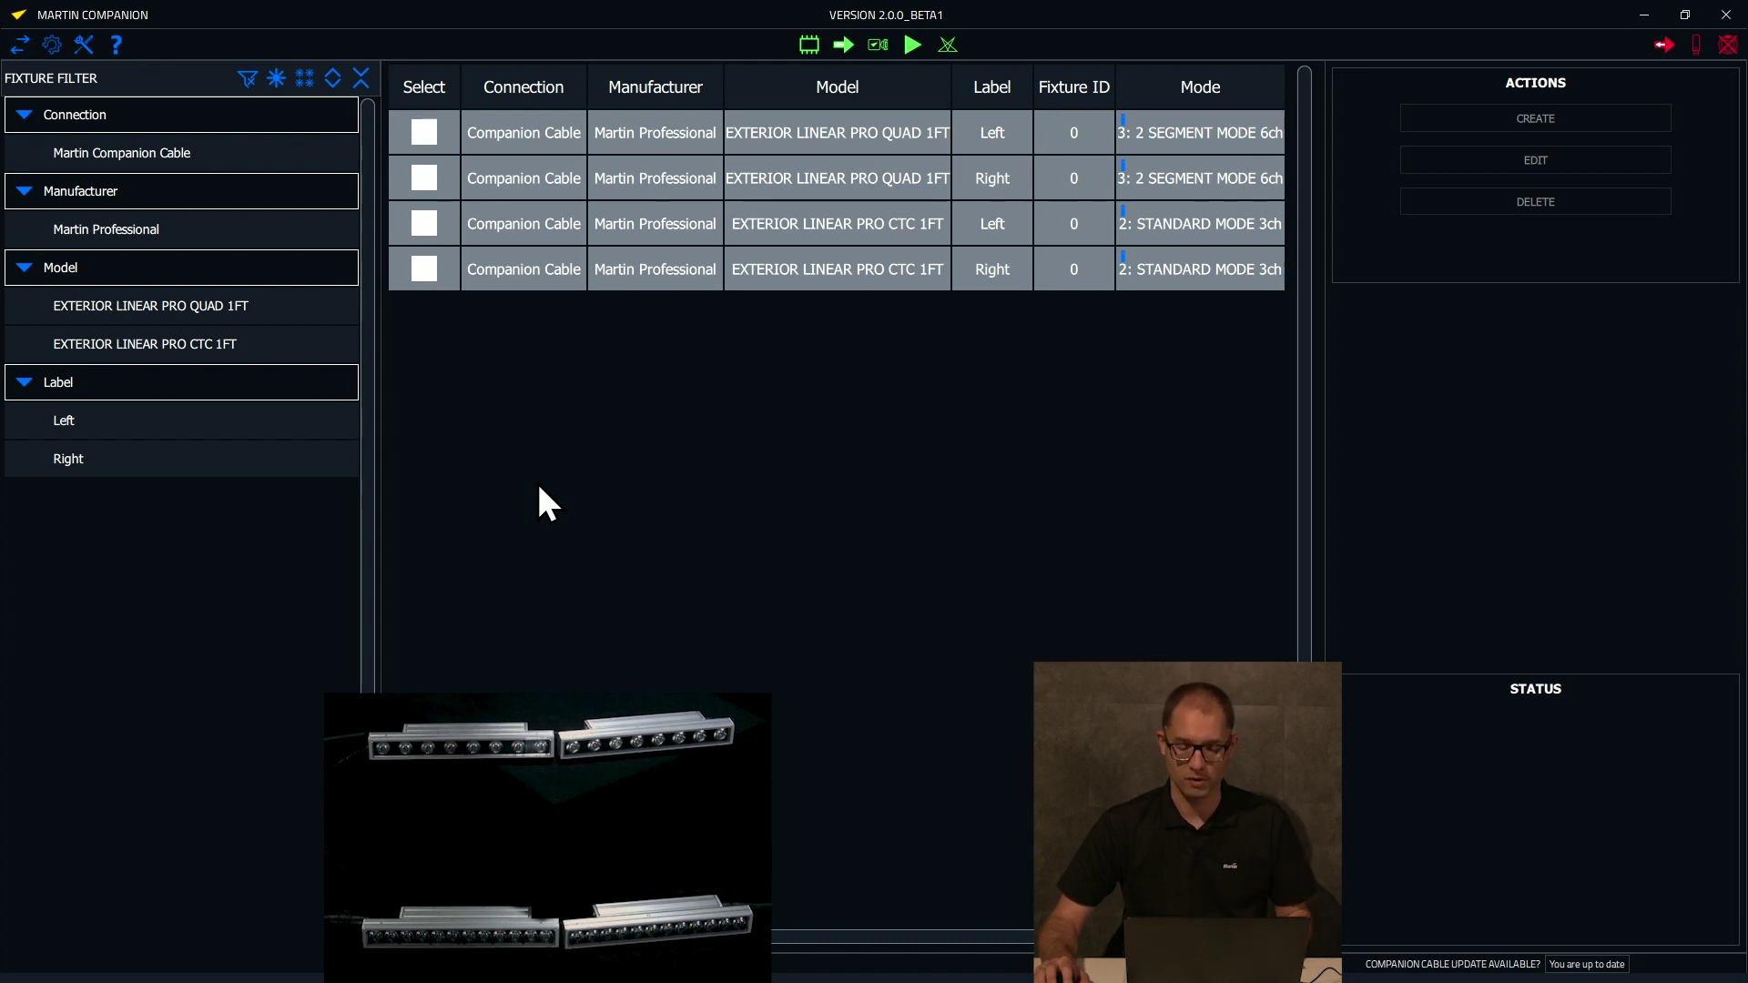
click(276, 78)
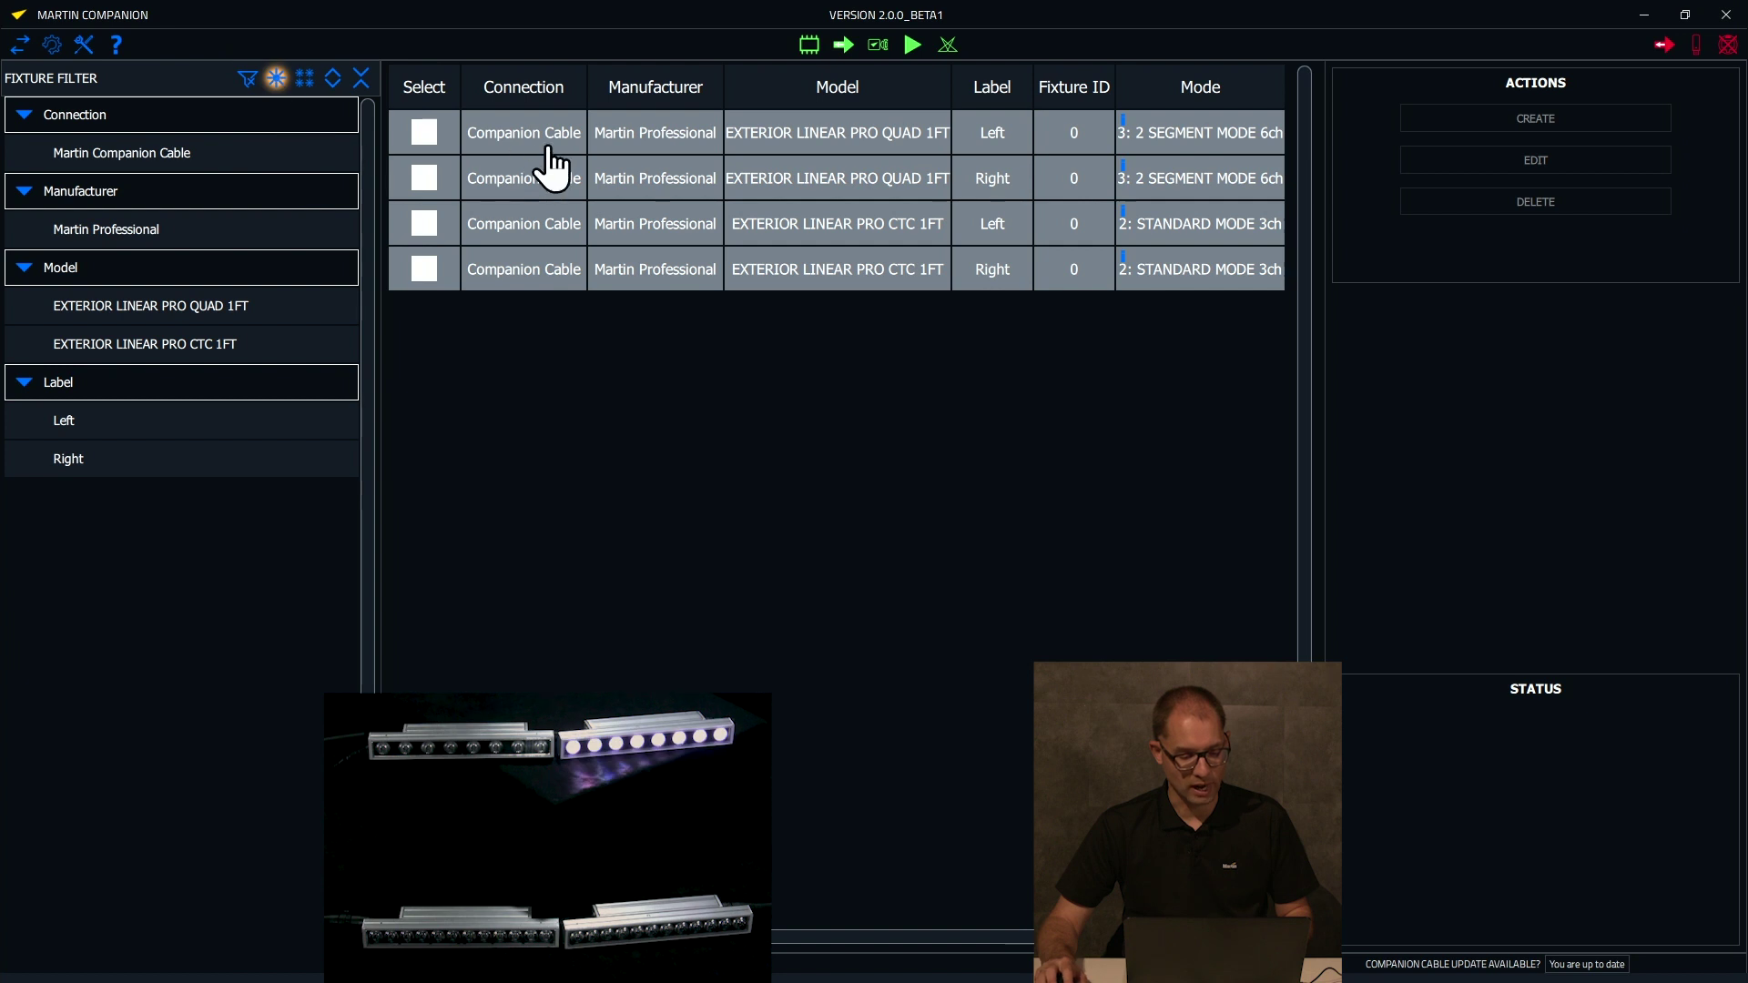
click(643, 153)
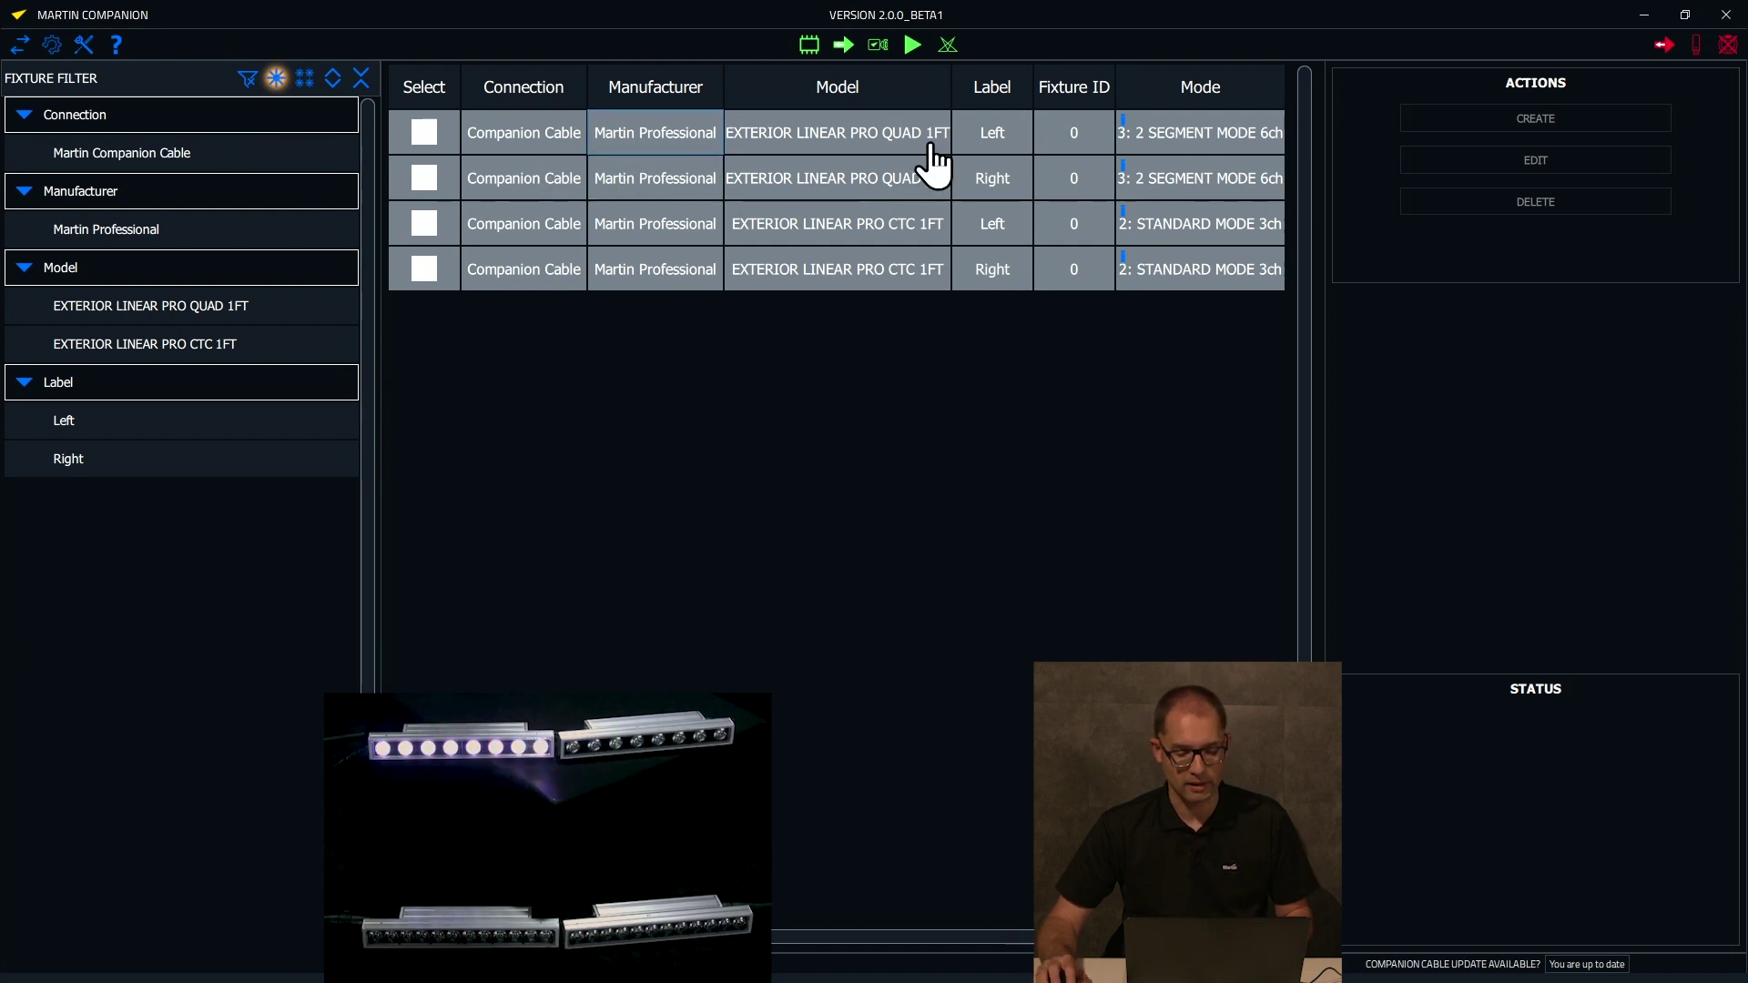
click(976, 145)
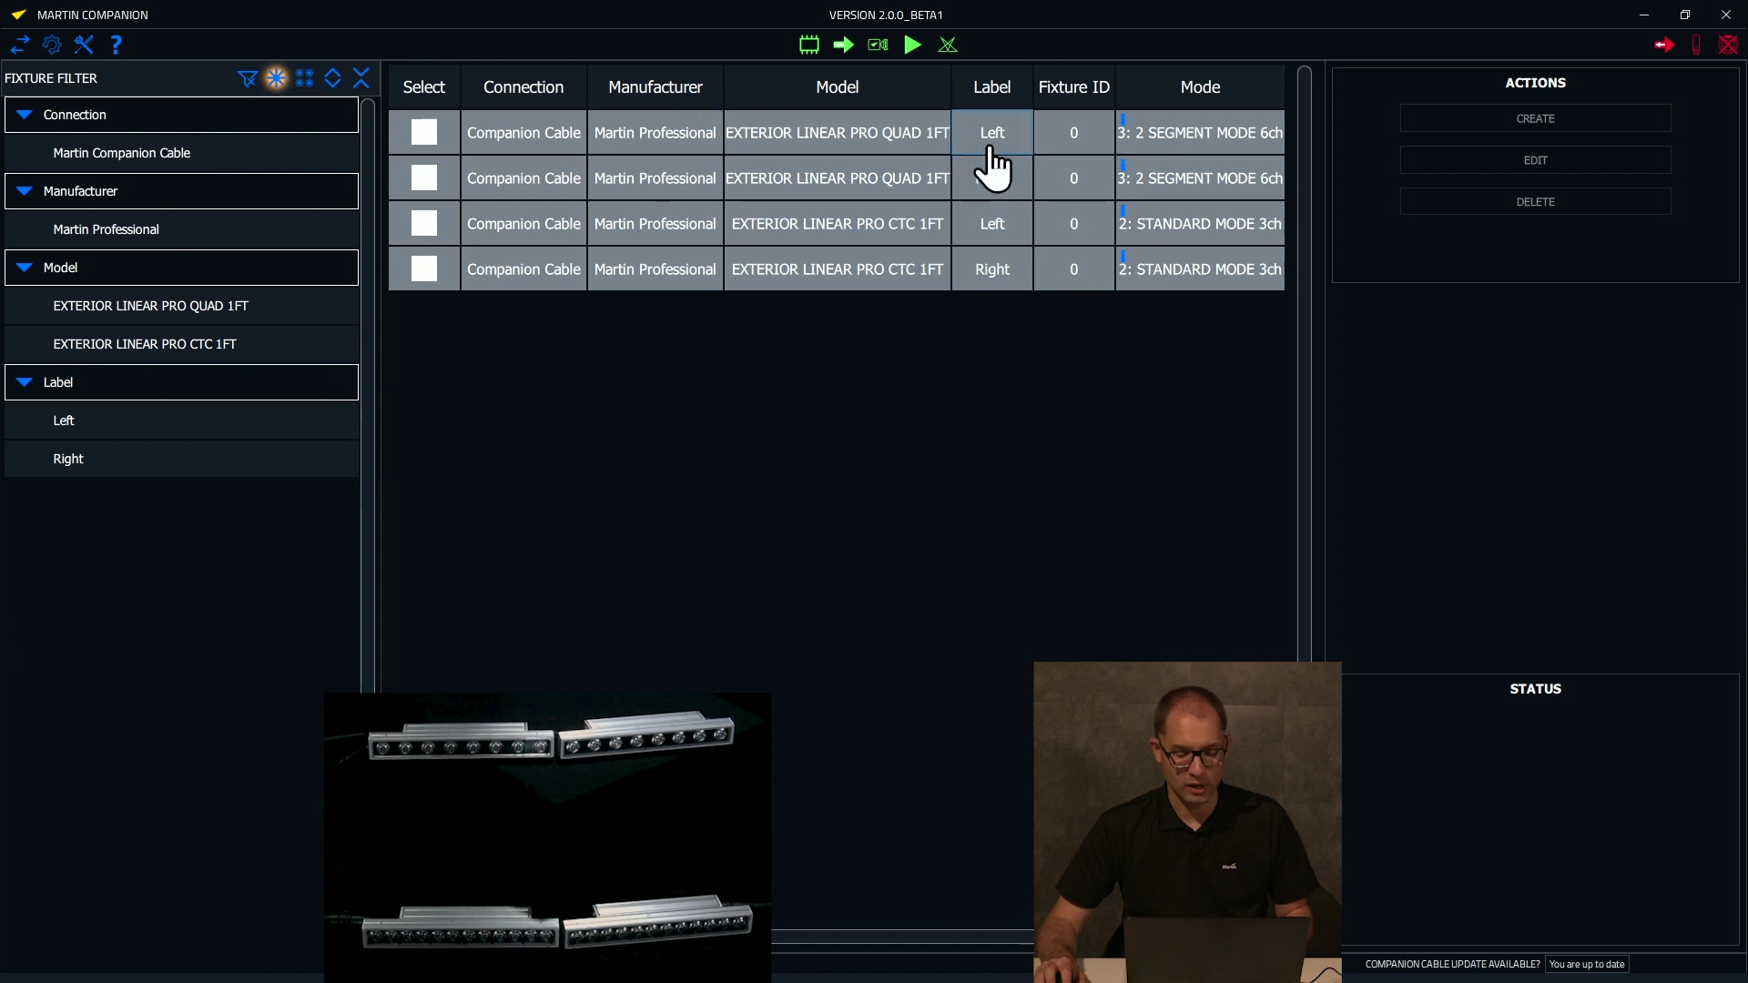
click(993, 187)
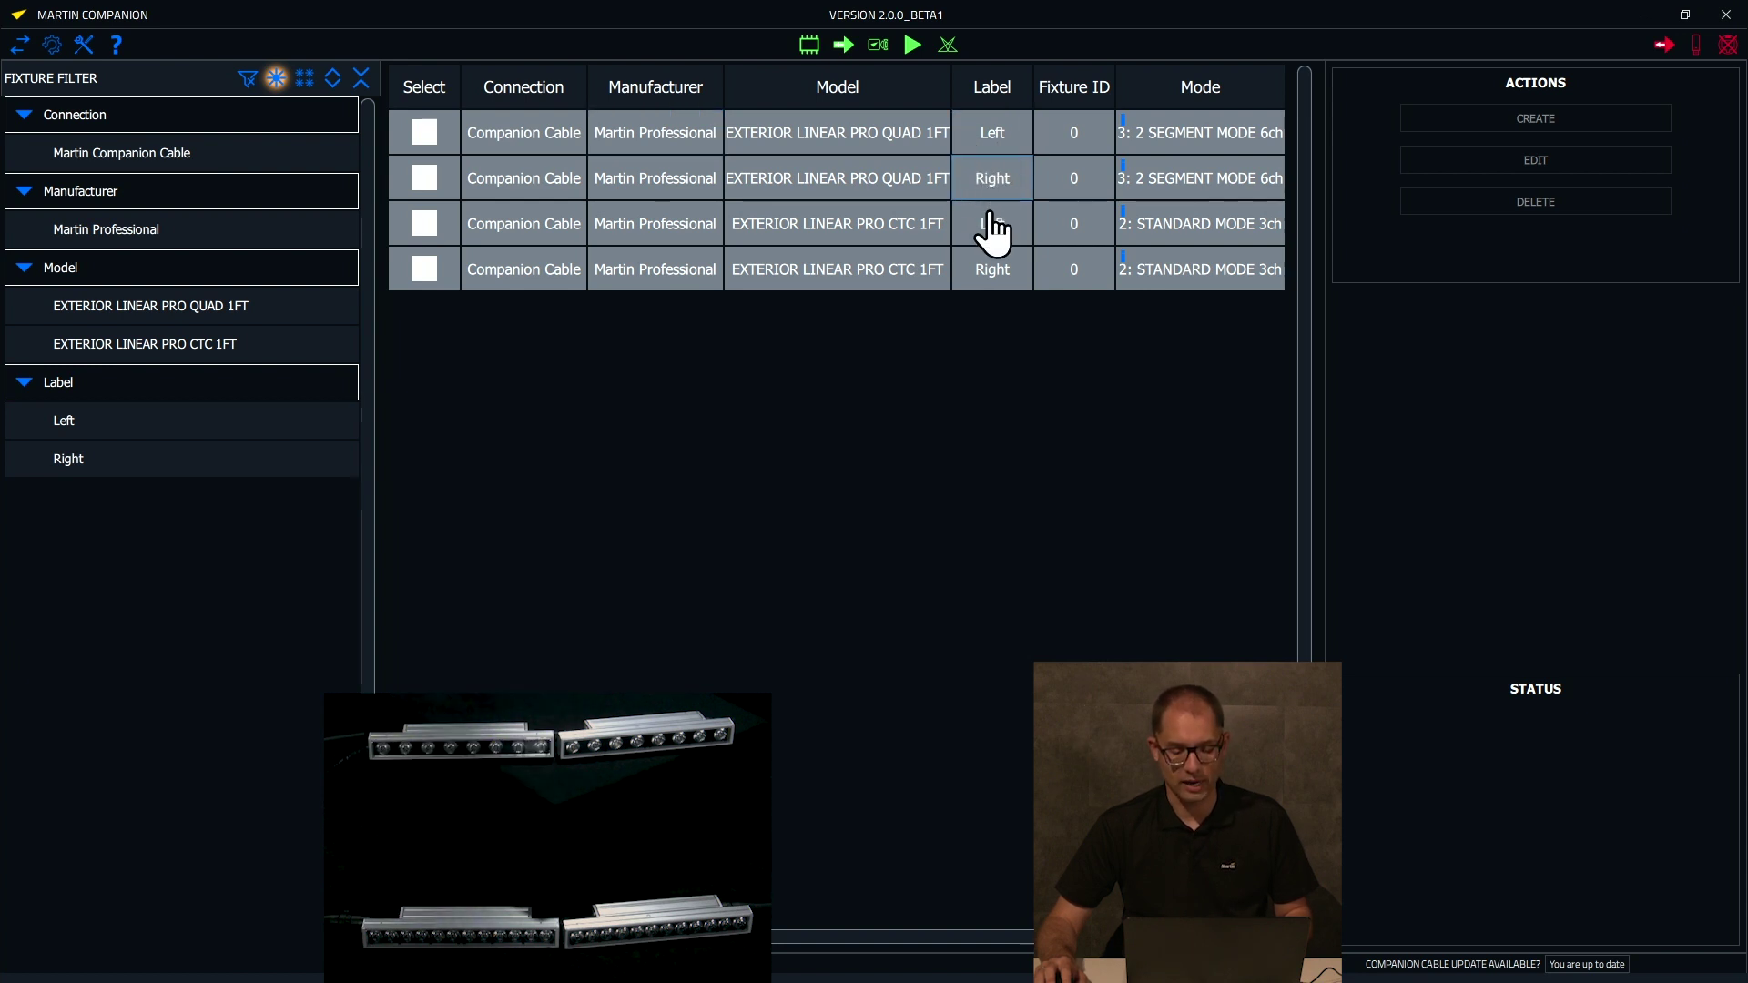
click(988, 222)
click(984, 273)
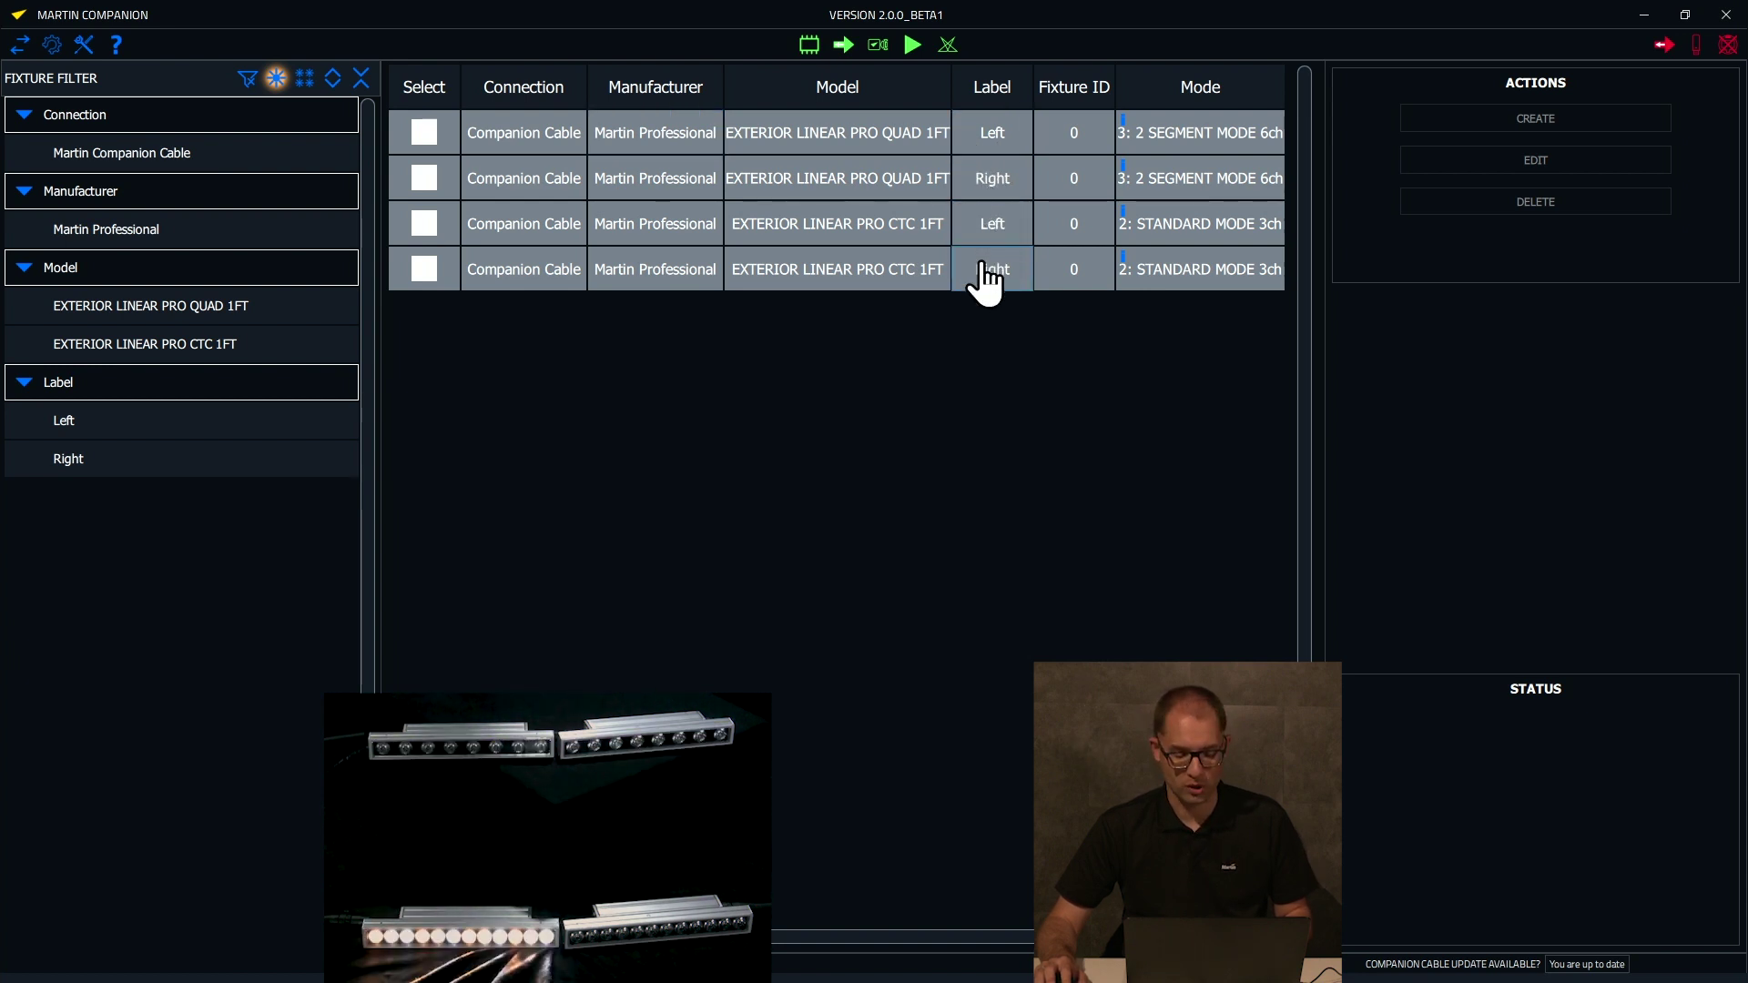
click(987, 226)
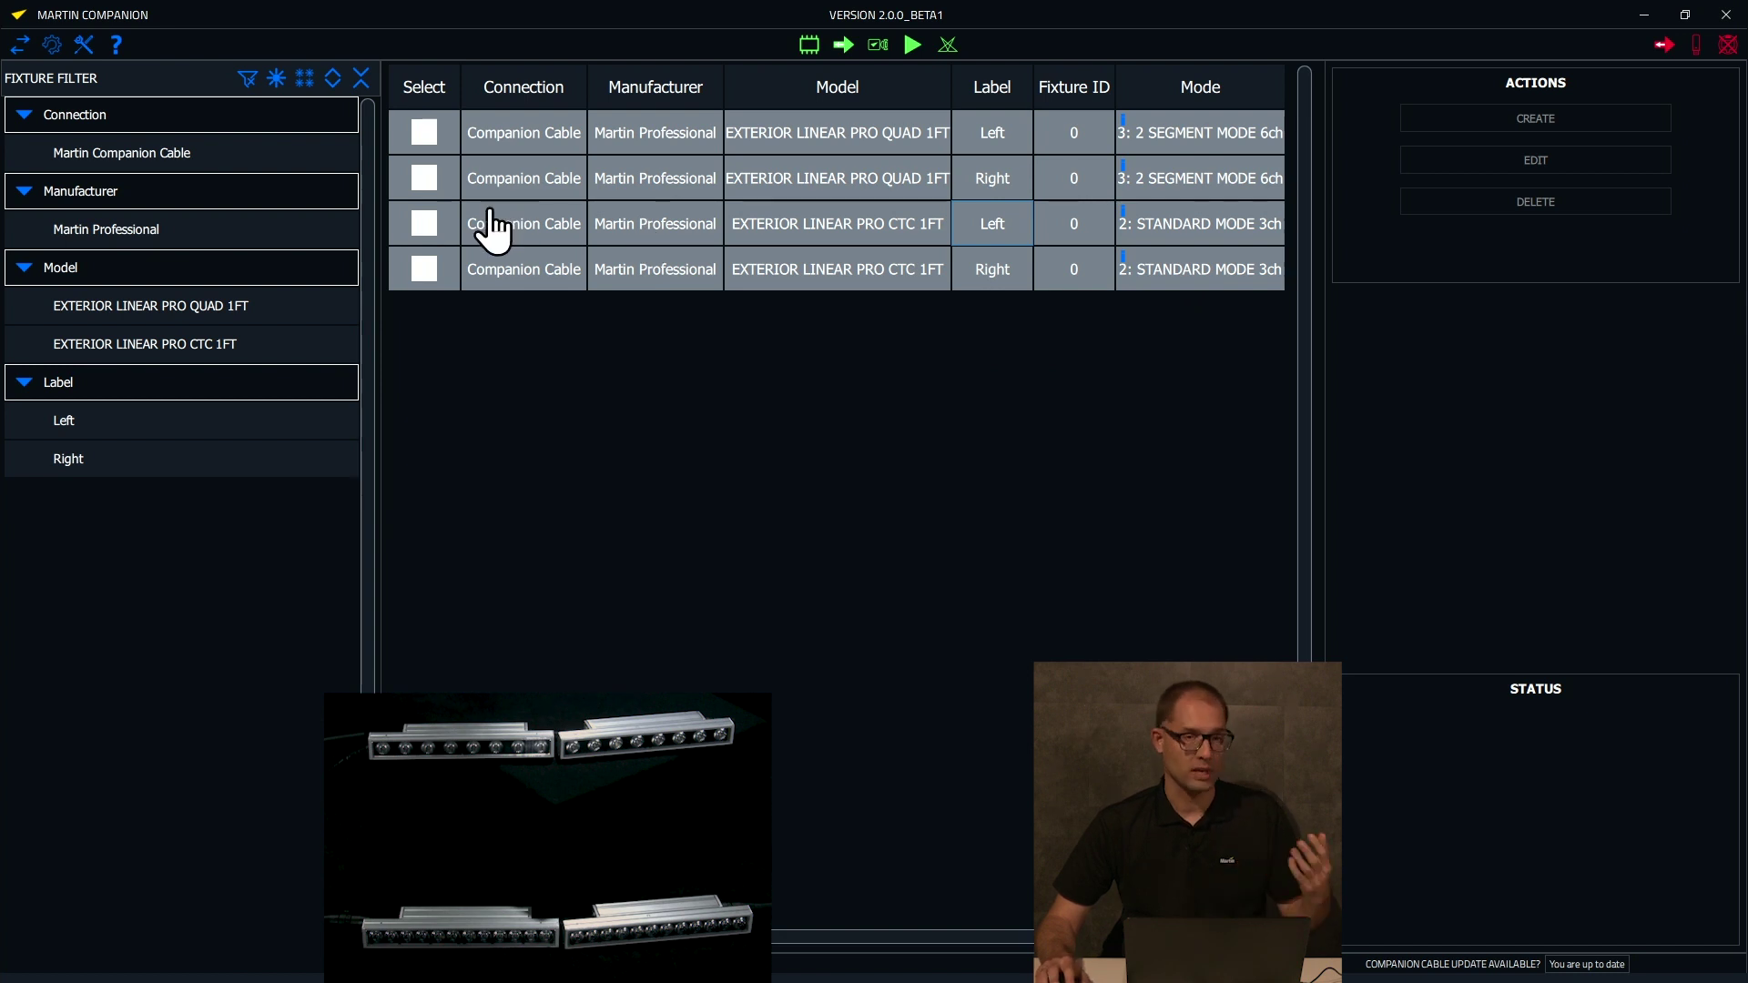
Select all four Exterior Linear Pro QUAD and CTC fixtures and start creating a show with them
click(424, 133)
click(425, 178)
click(425, 224)
click(424, 268)
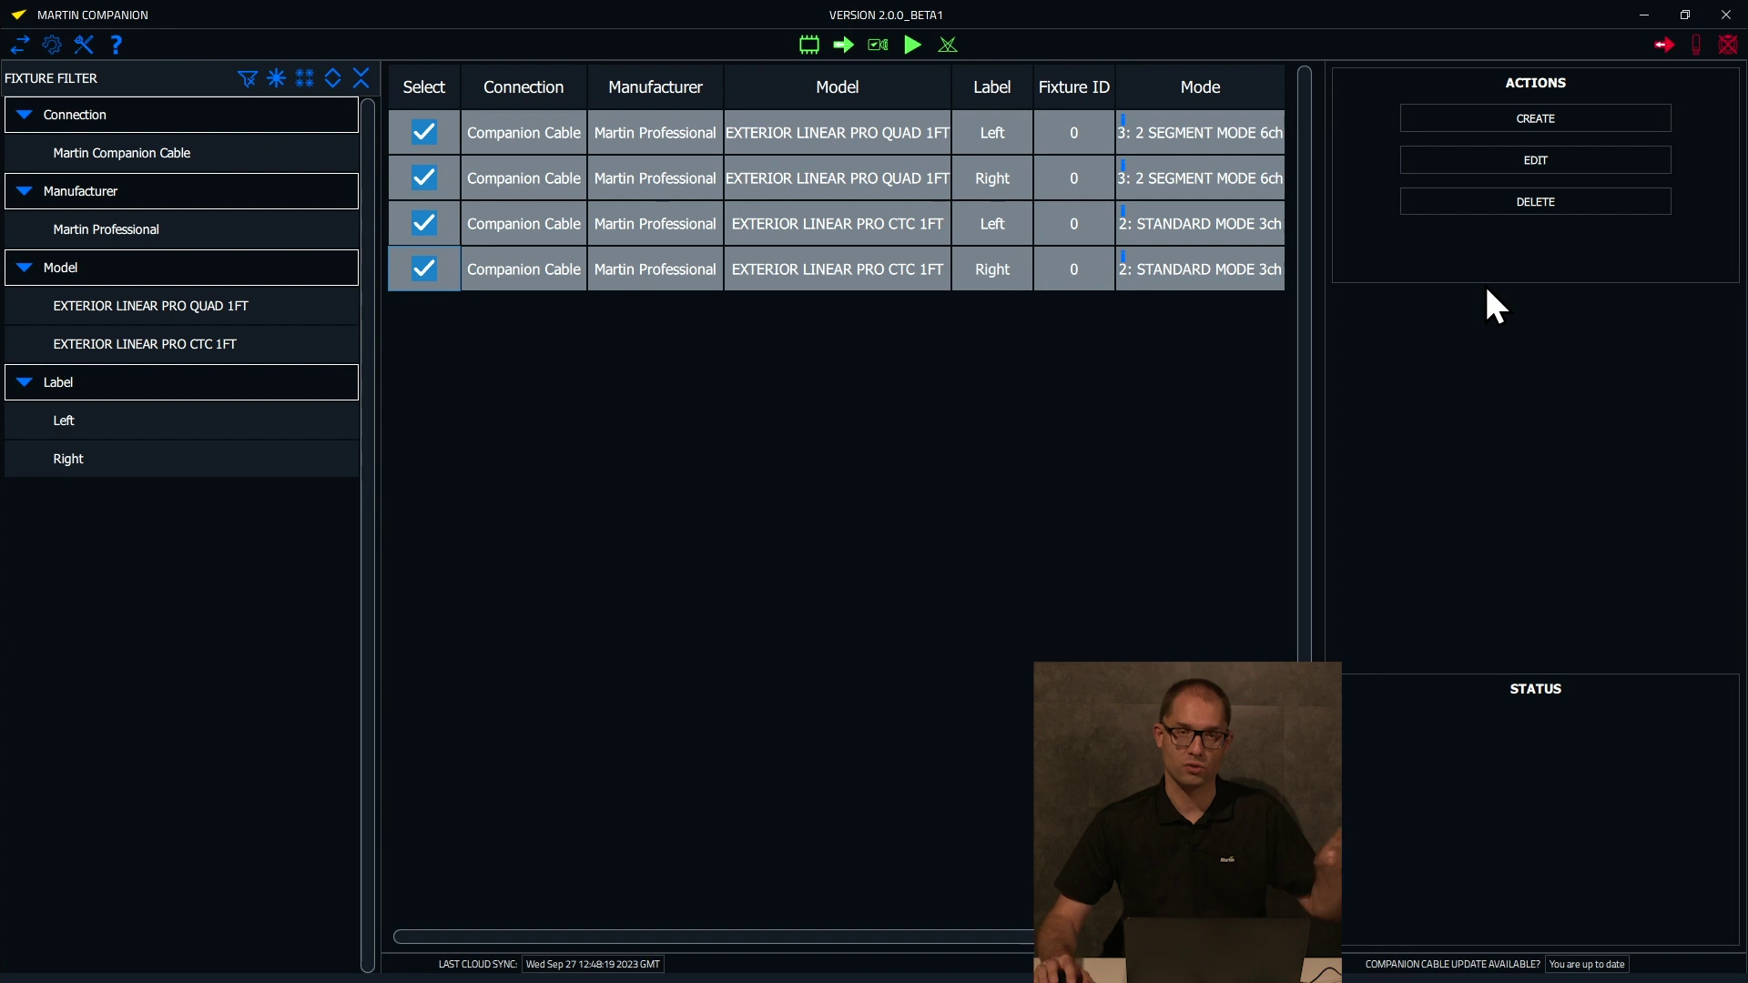
click(1500, 120)
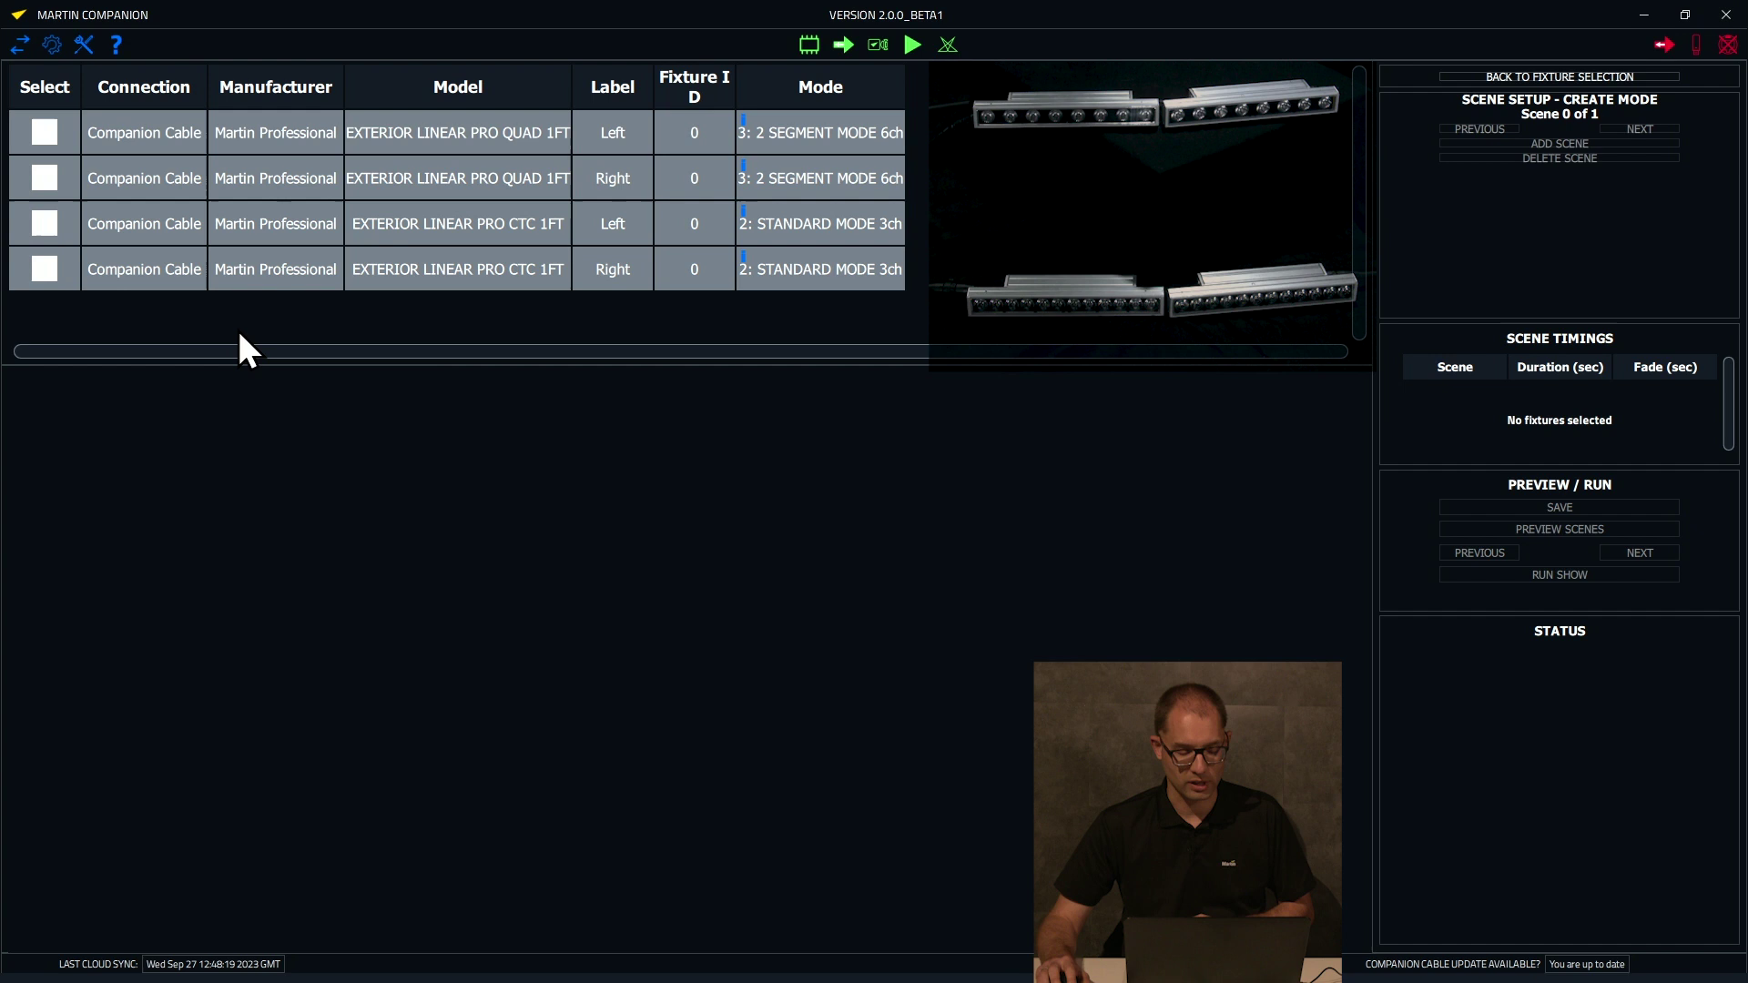
For Scene 1, set Red to 100% on both segments of the left and right Exterior Linear Pro QUAD fixtures
click(46, 134)
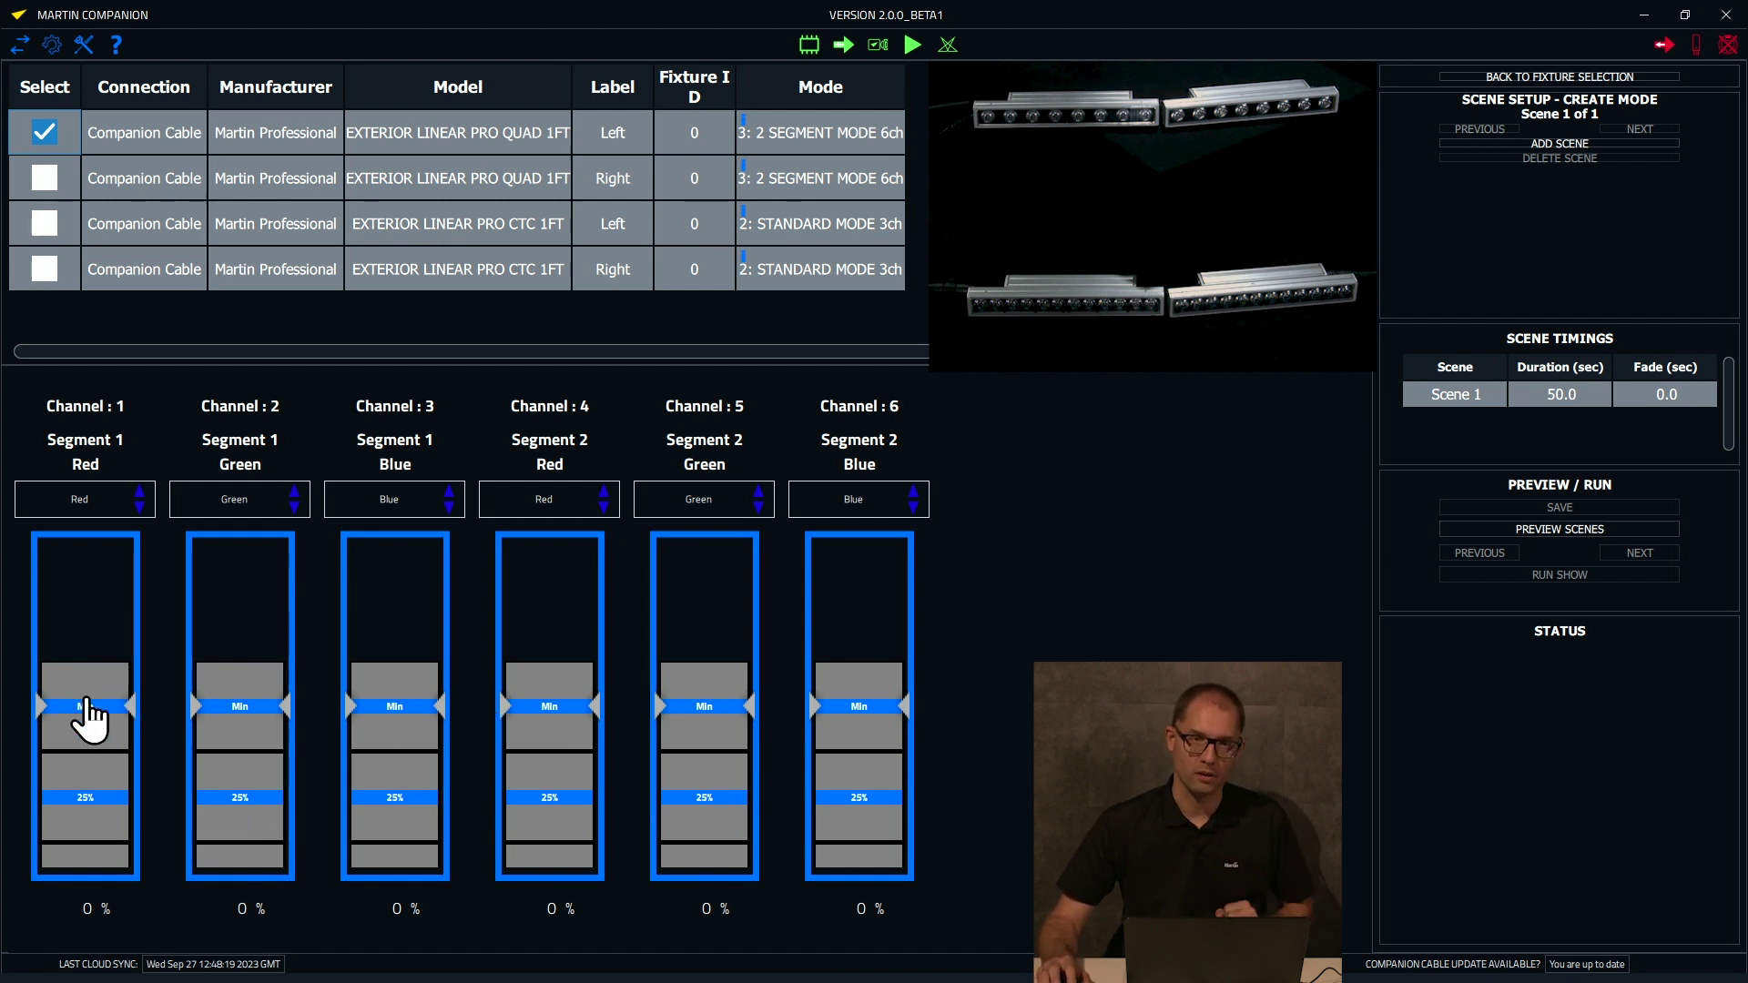
click(86, 752)
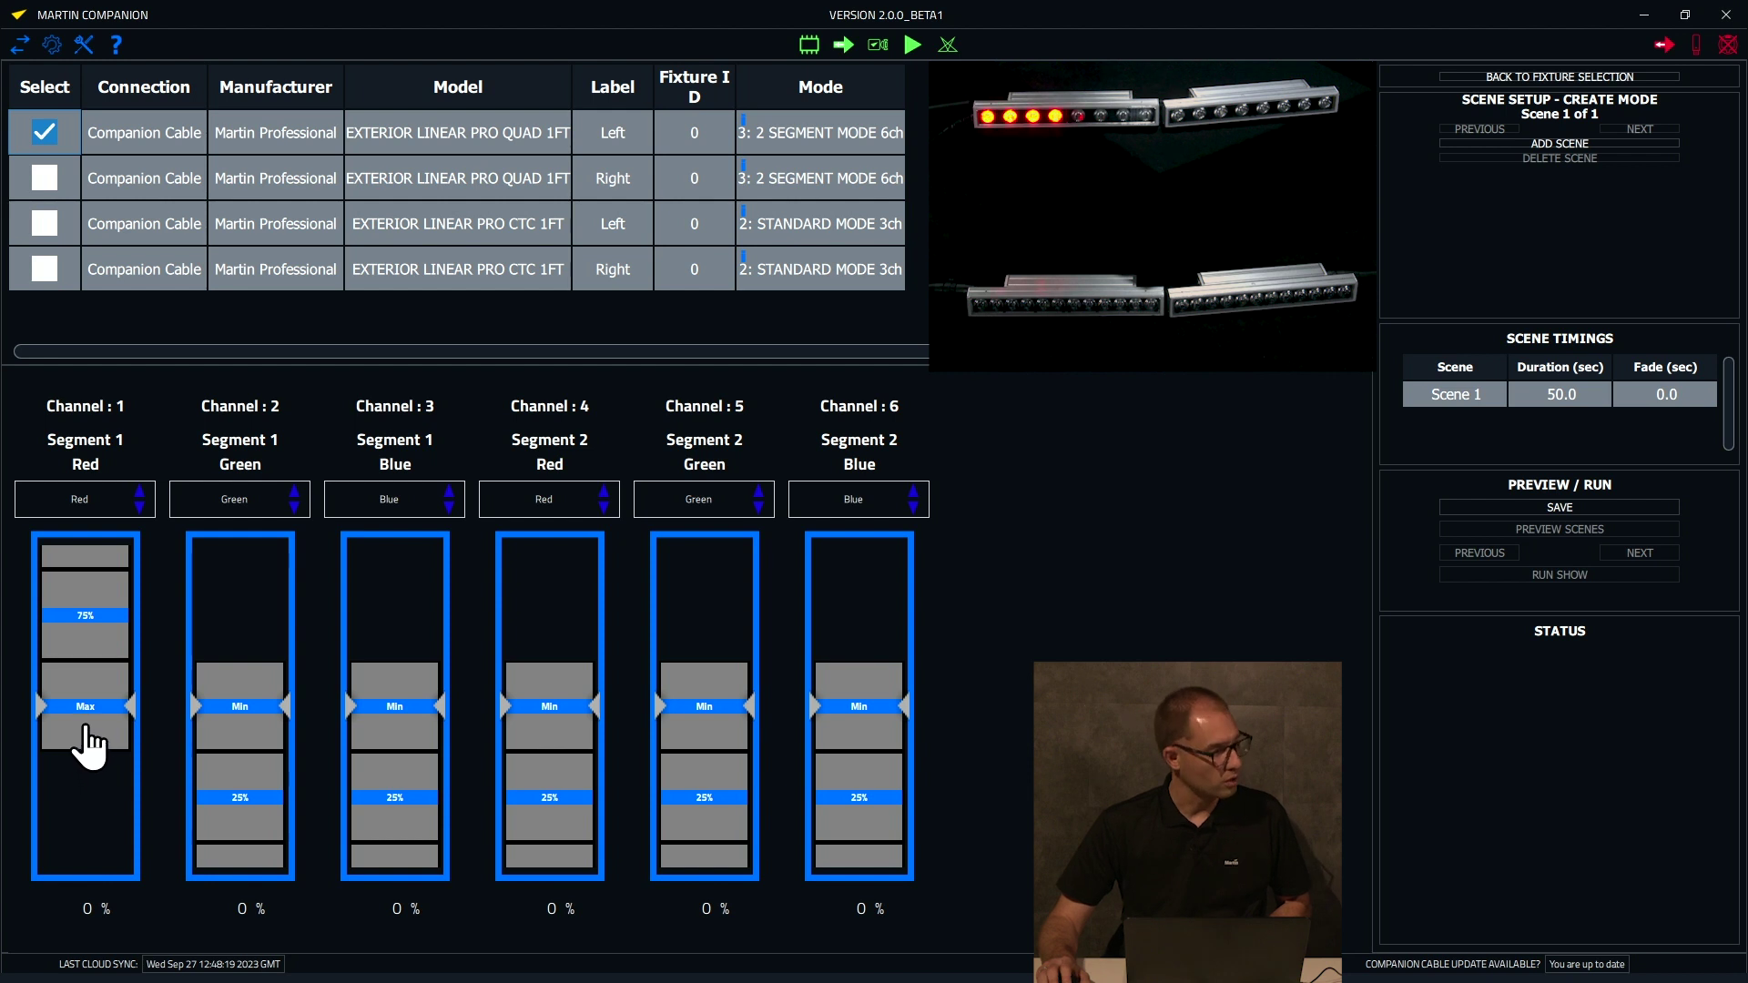
click(554, 746)
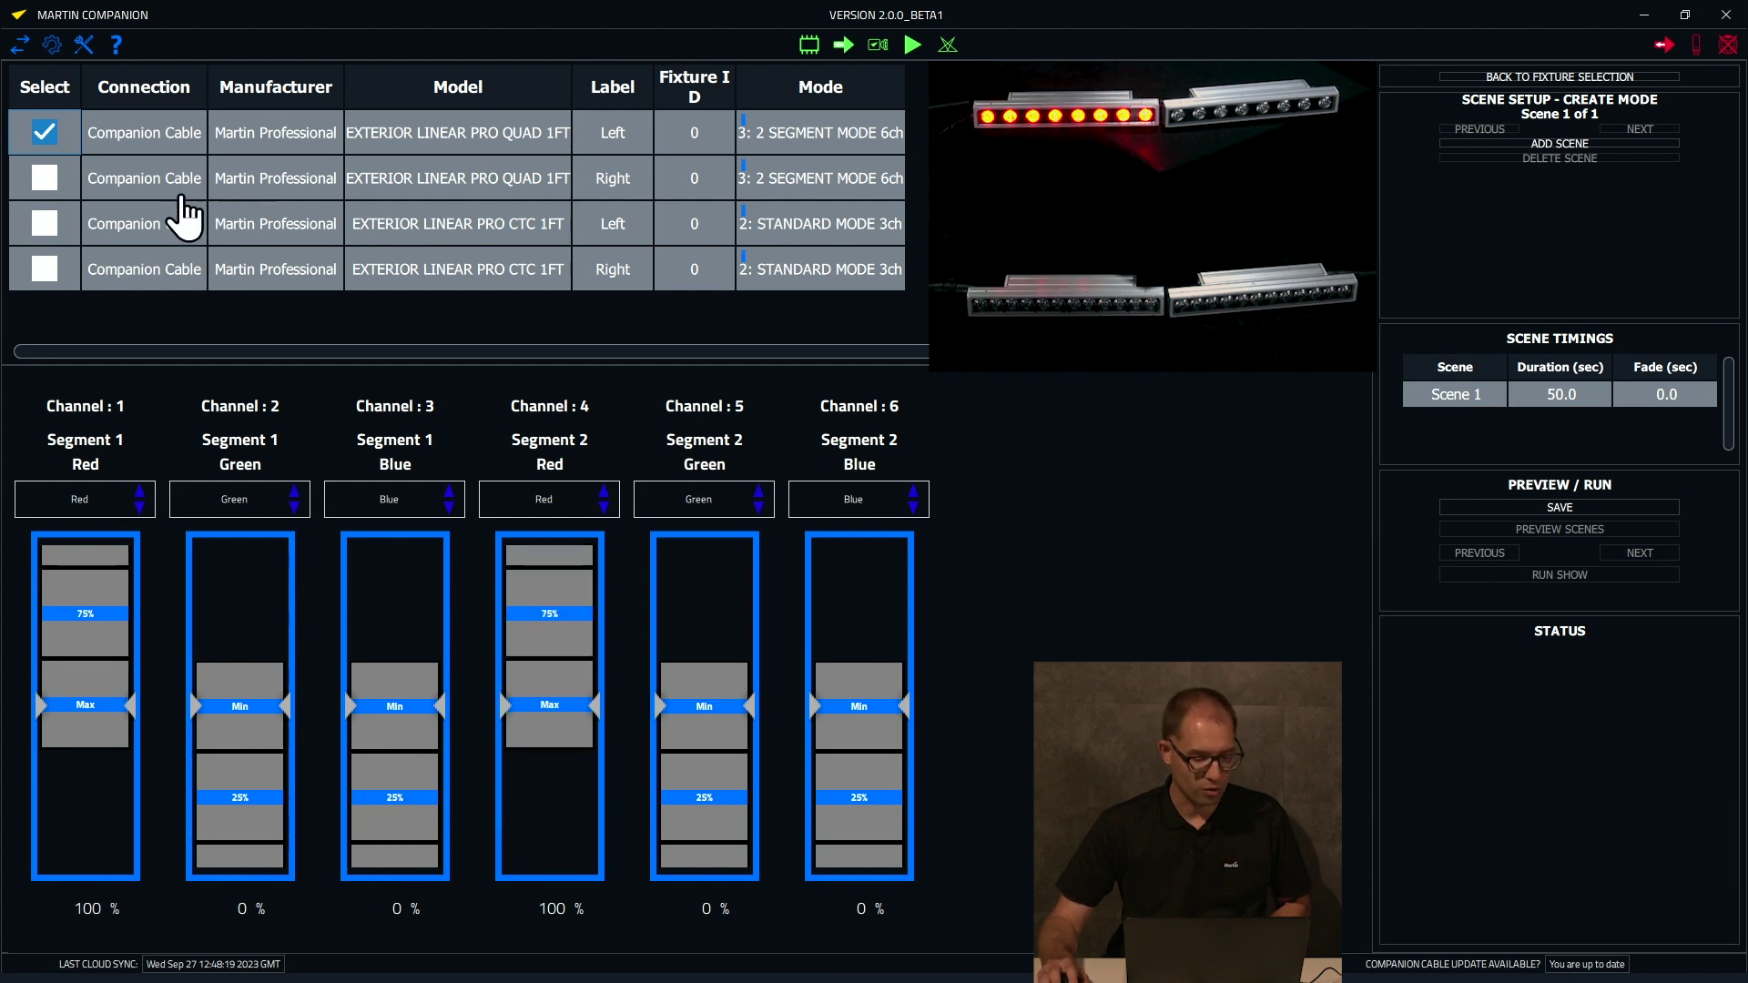
click(44, 178)
click(100, 742)
click(563, 733)
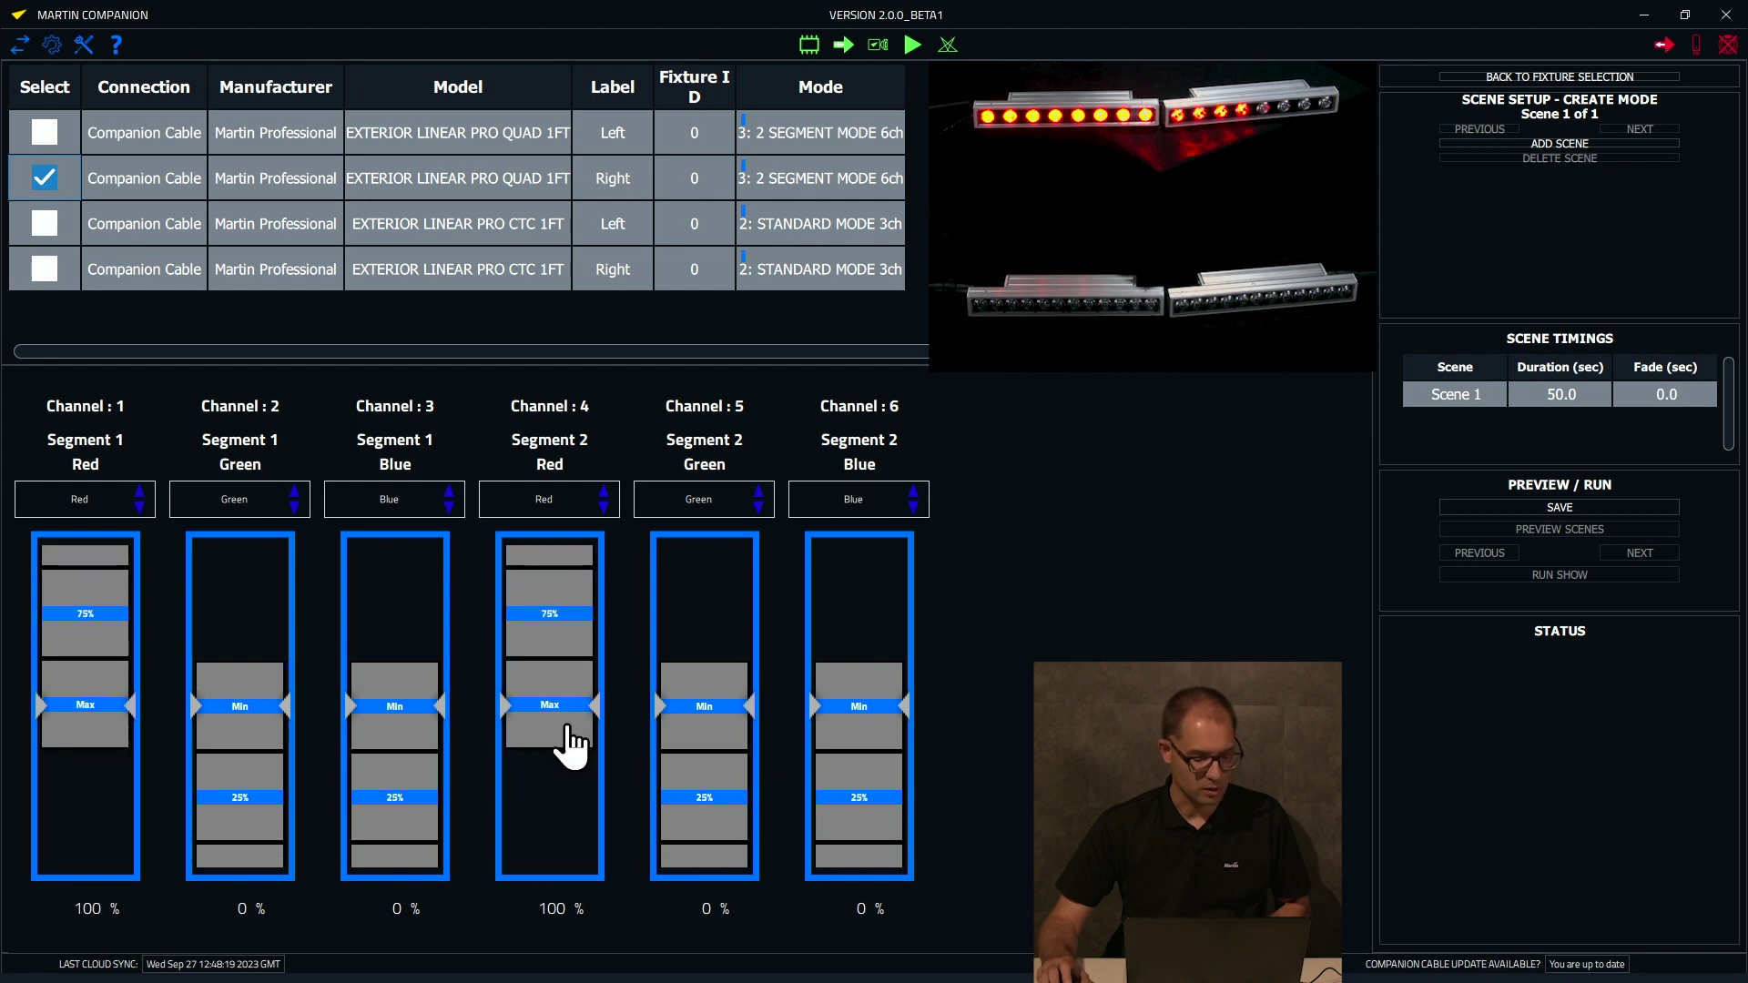
Set the left and right Exterior Linear Pro CTC fixtures to a fully open dimmer and a 2700K color temperature
click(45, 233)
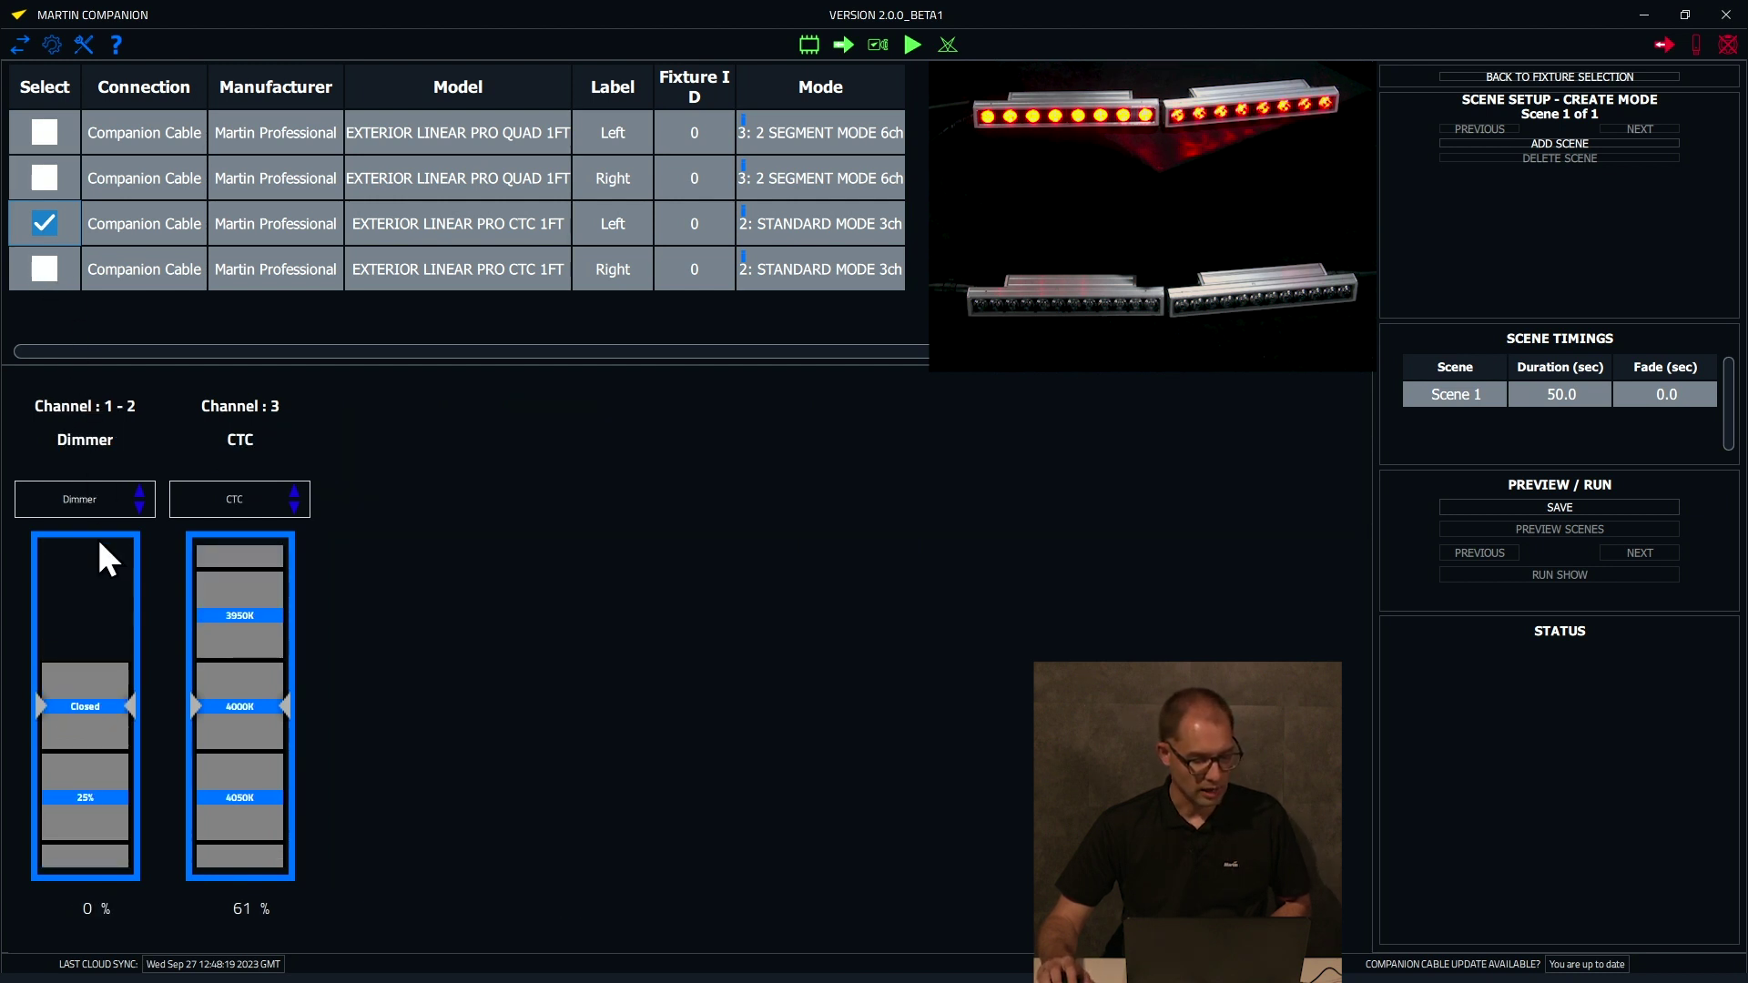
click(85, 714)
drag(261, 705, 262, 694)
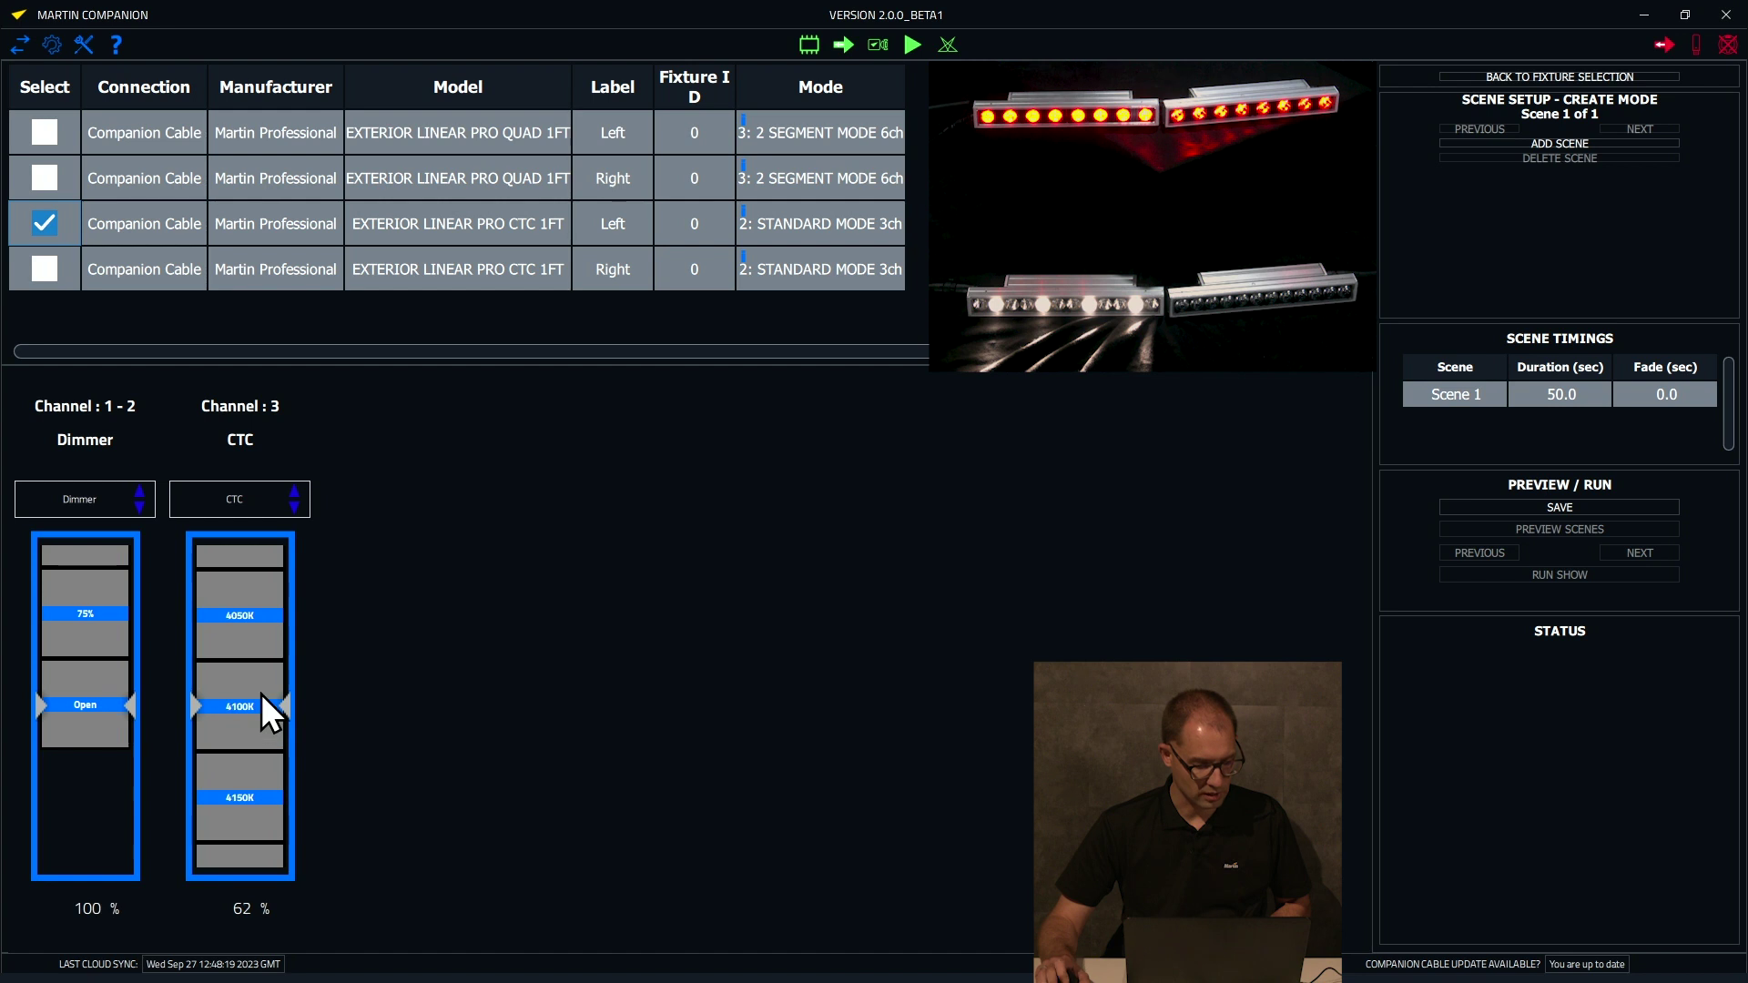
scroll(260, 702, up, 6)
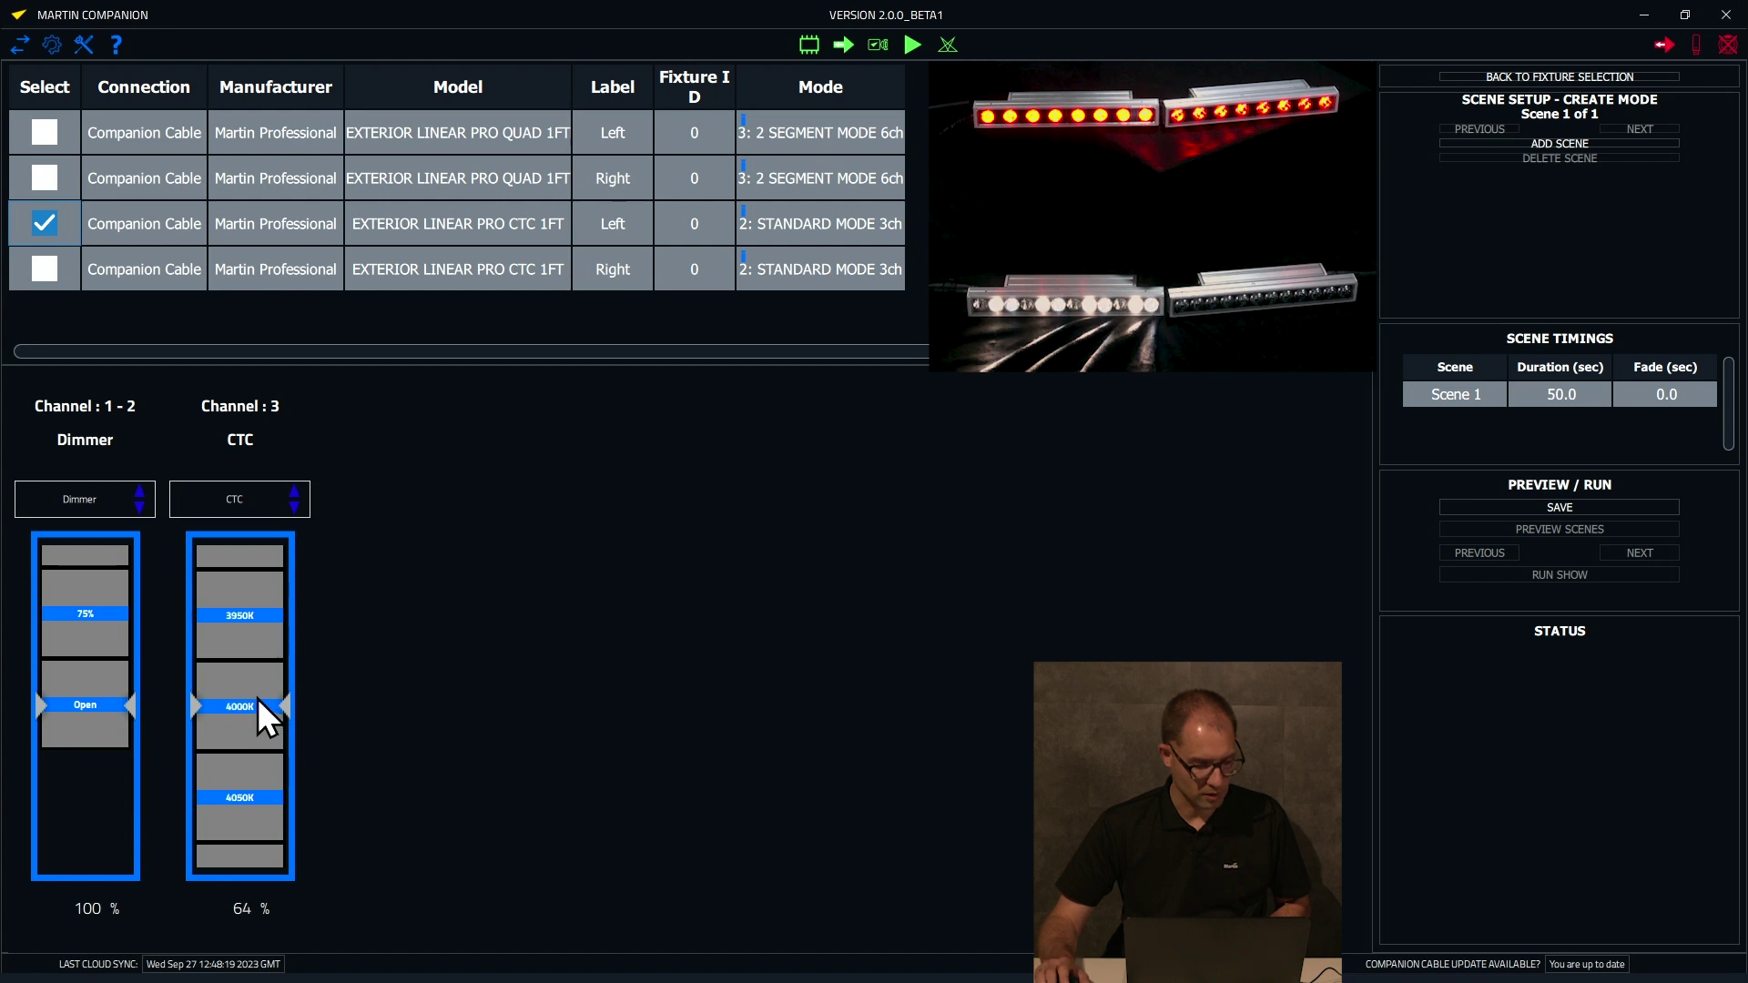
scroll(259, 698, up, 10)
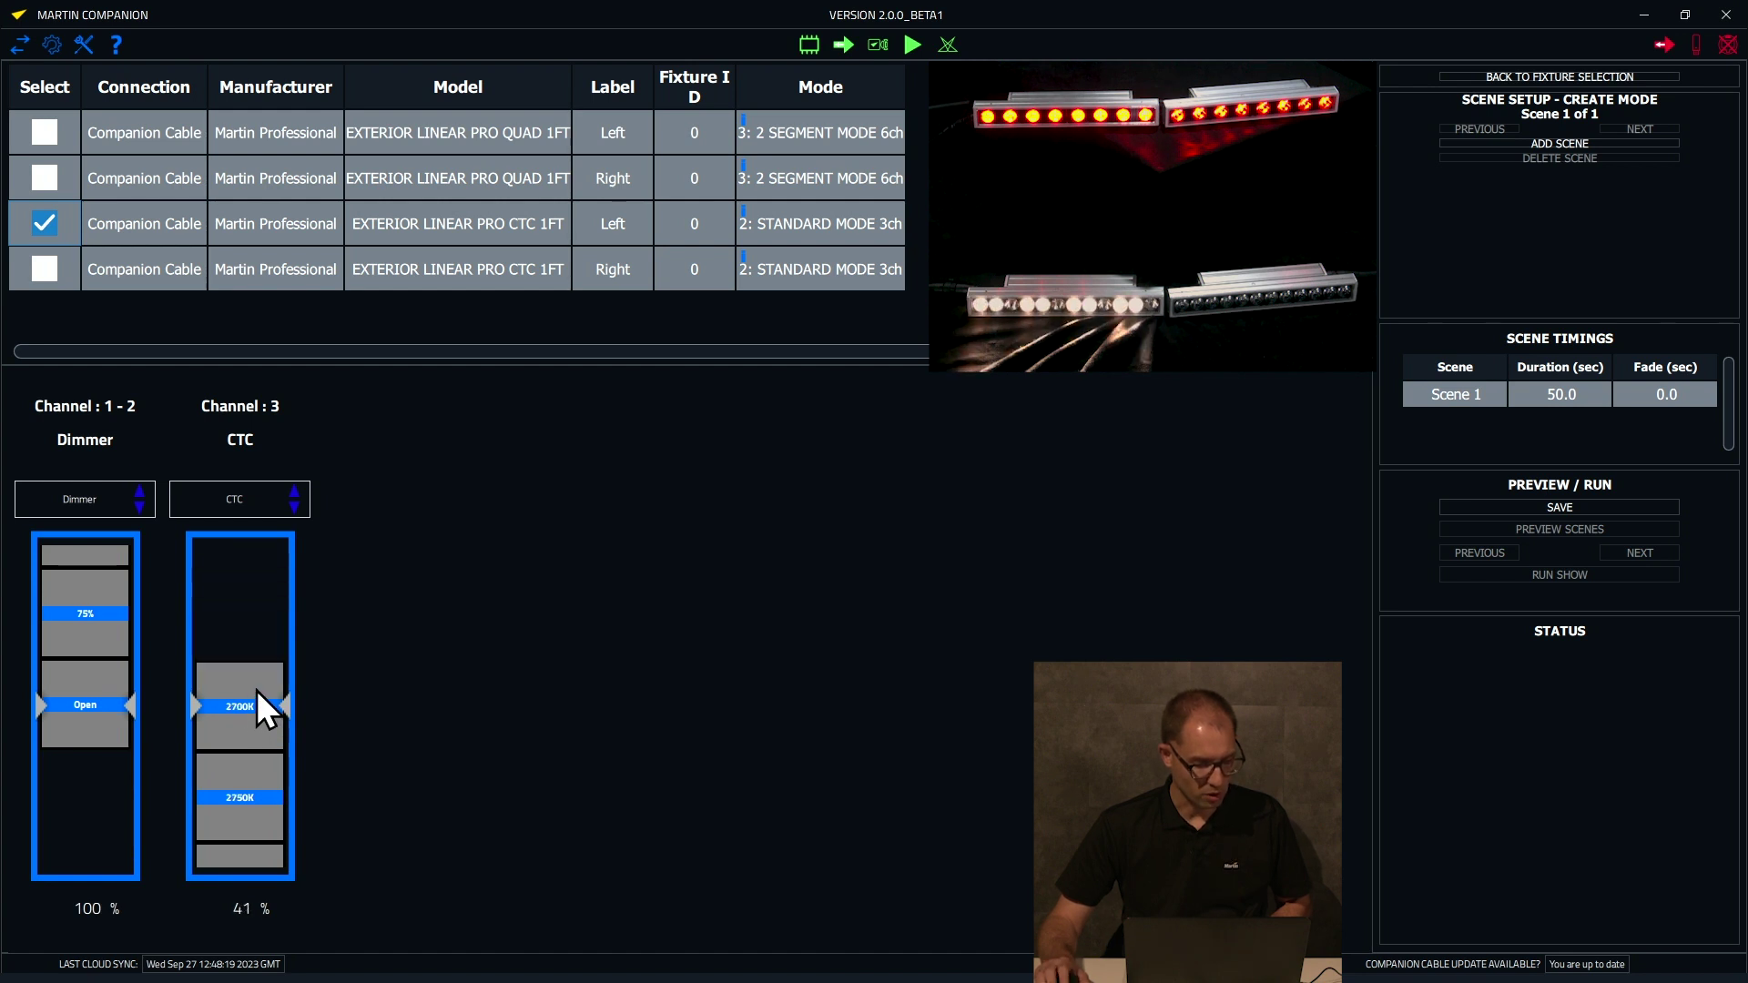
click(43, 270)
scroll(100, 723, down, 5)
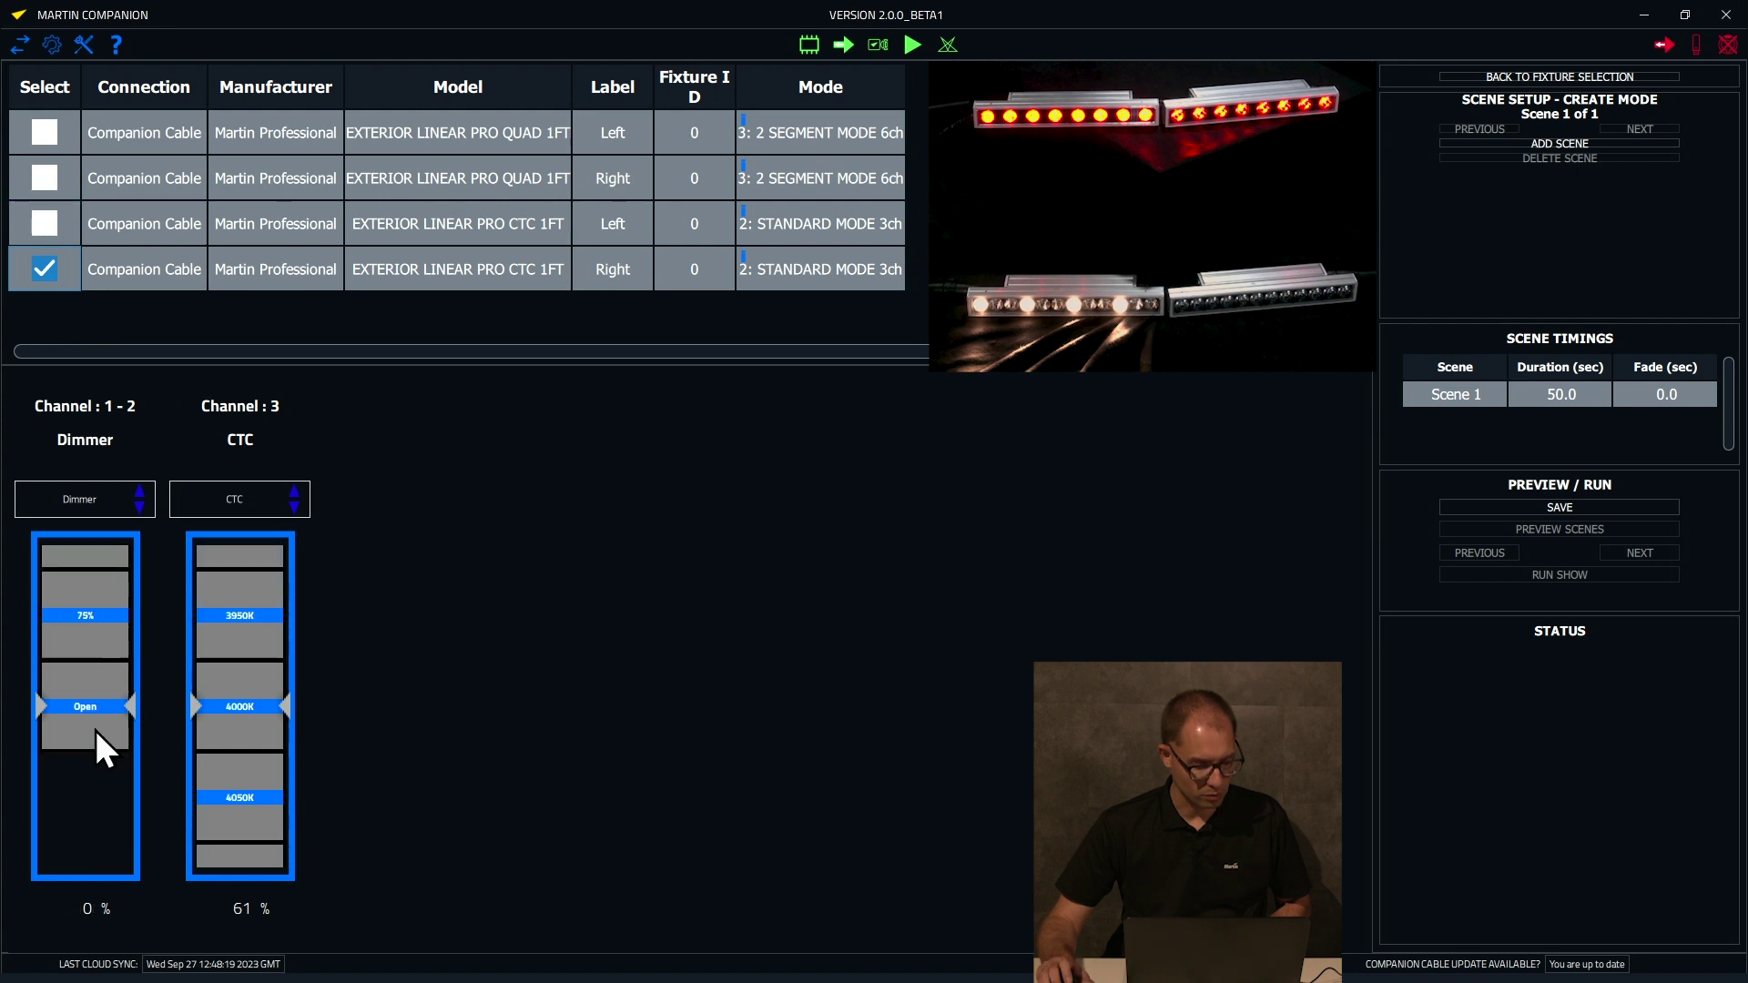
scroll(222, 701, up, 8)
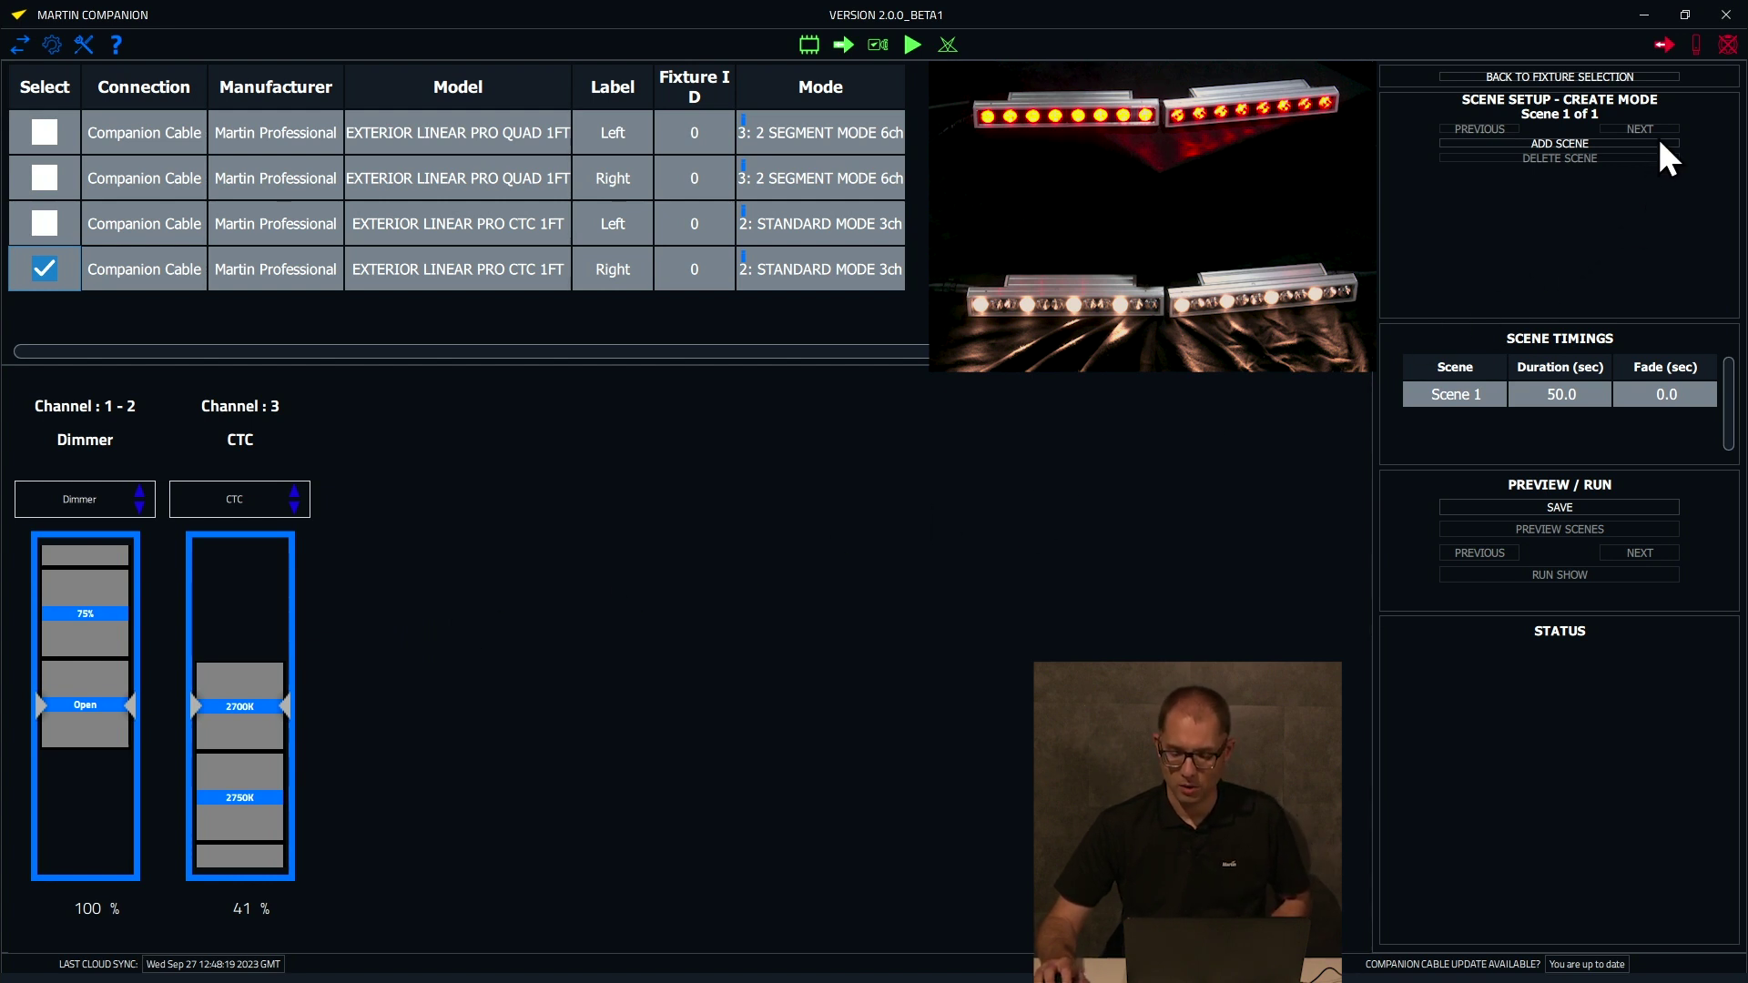
Add Scene 2 and set the color temperature of the right Exterior Linear Pro CTC to 3350K and the left one to 3500K
click(1559, 143)
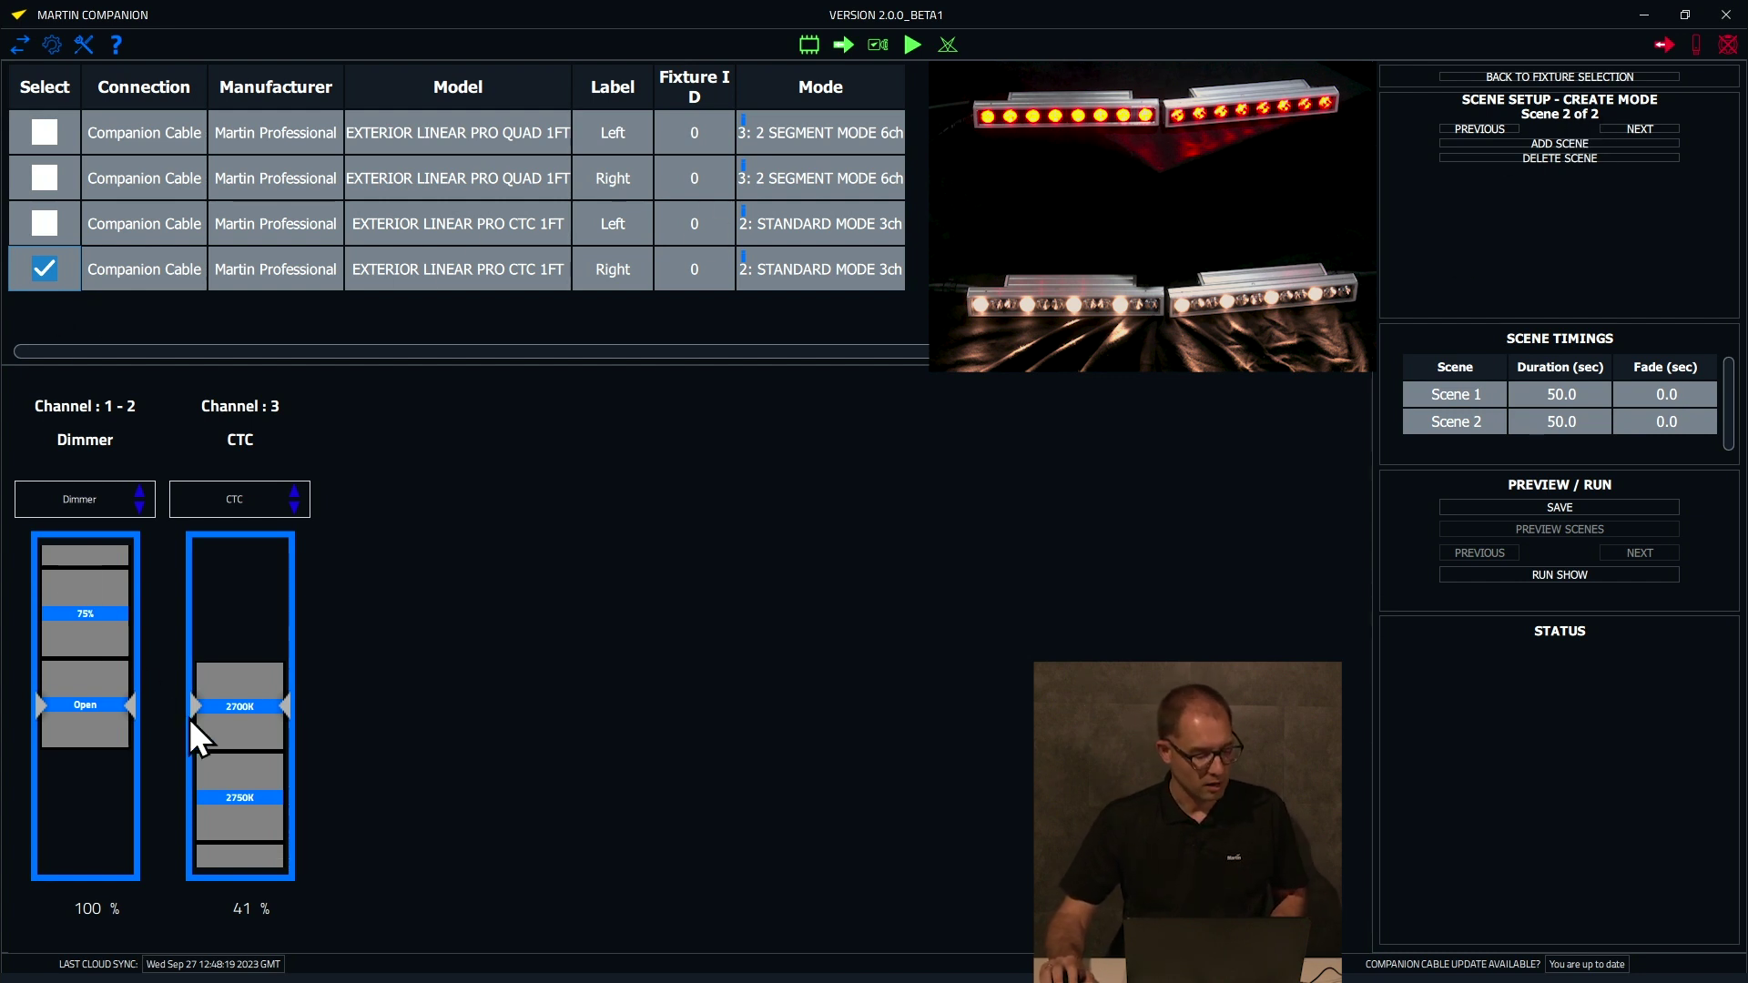
scroll(226, 721, down, 5)
scroll(231, 727, down, 2)
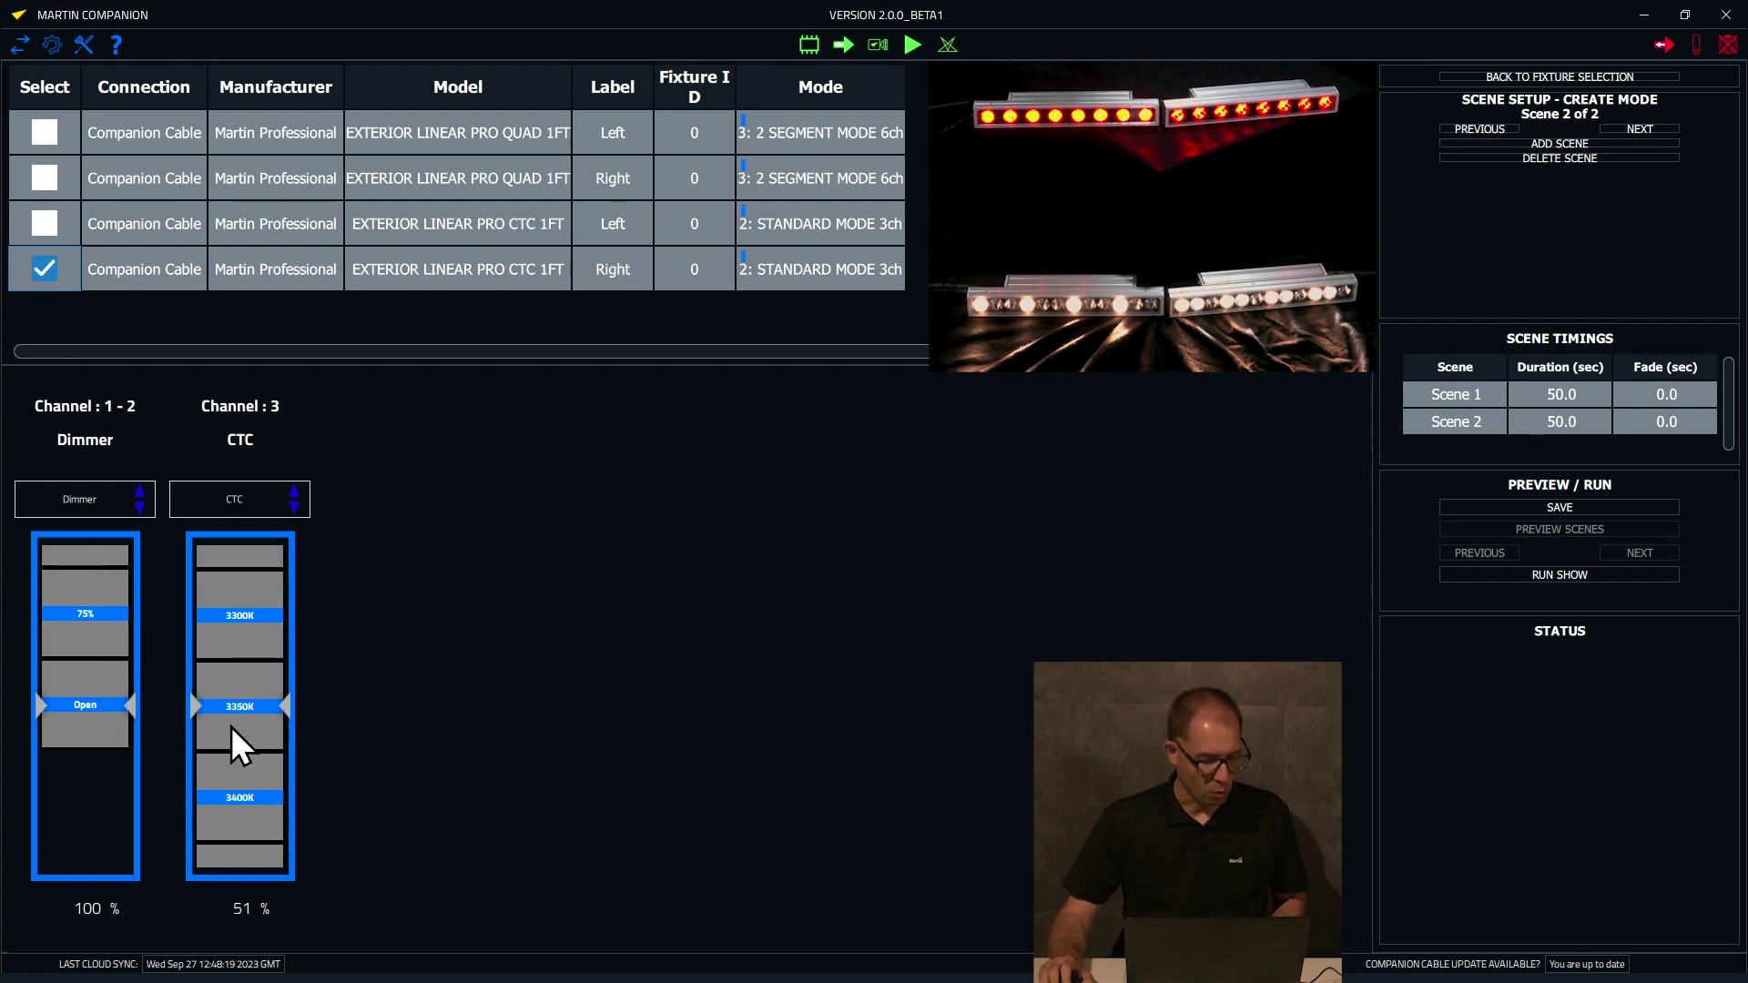
click(44, 223)
scroll(234, 742, down, 1)
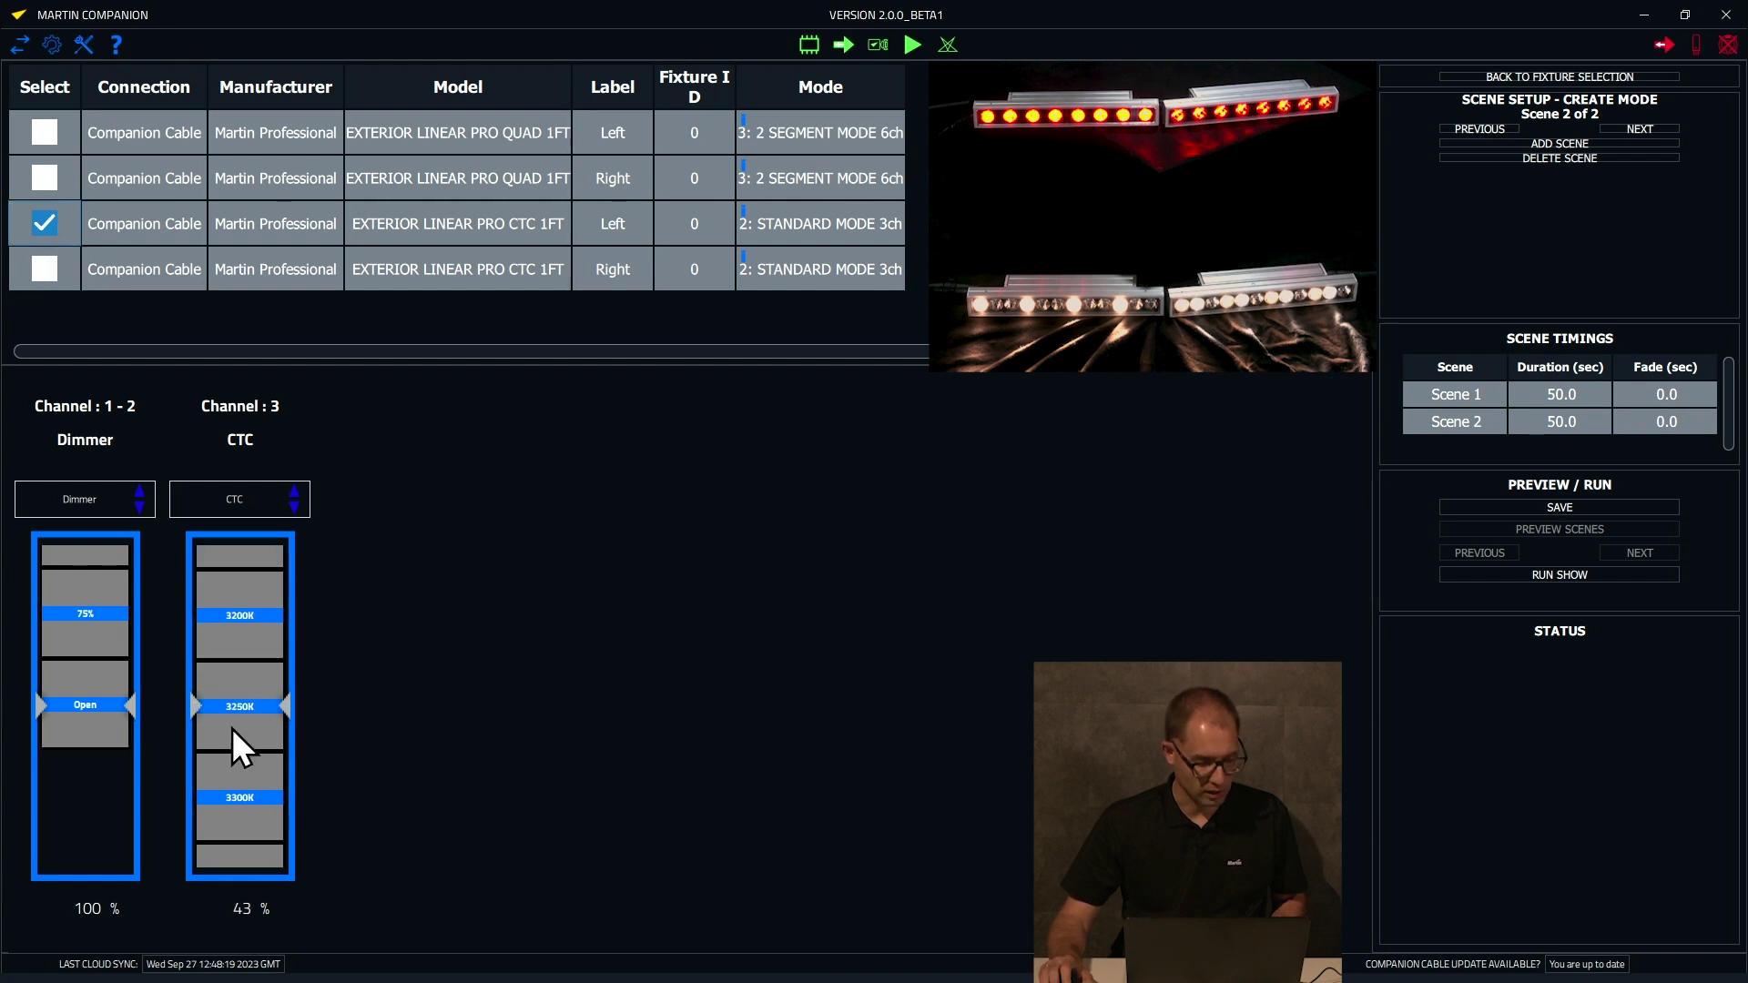
scroll(232, 728, down, 4)
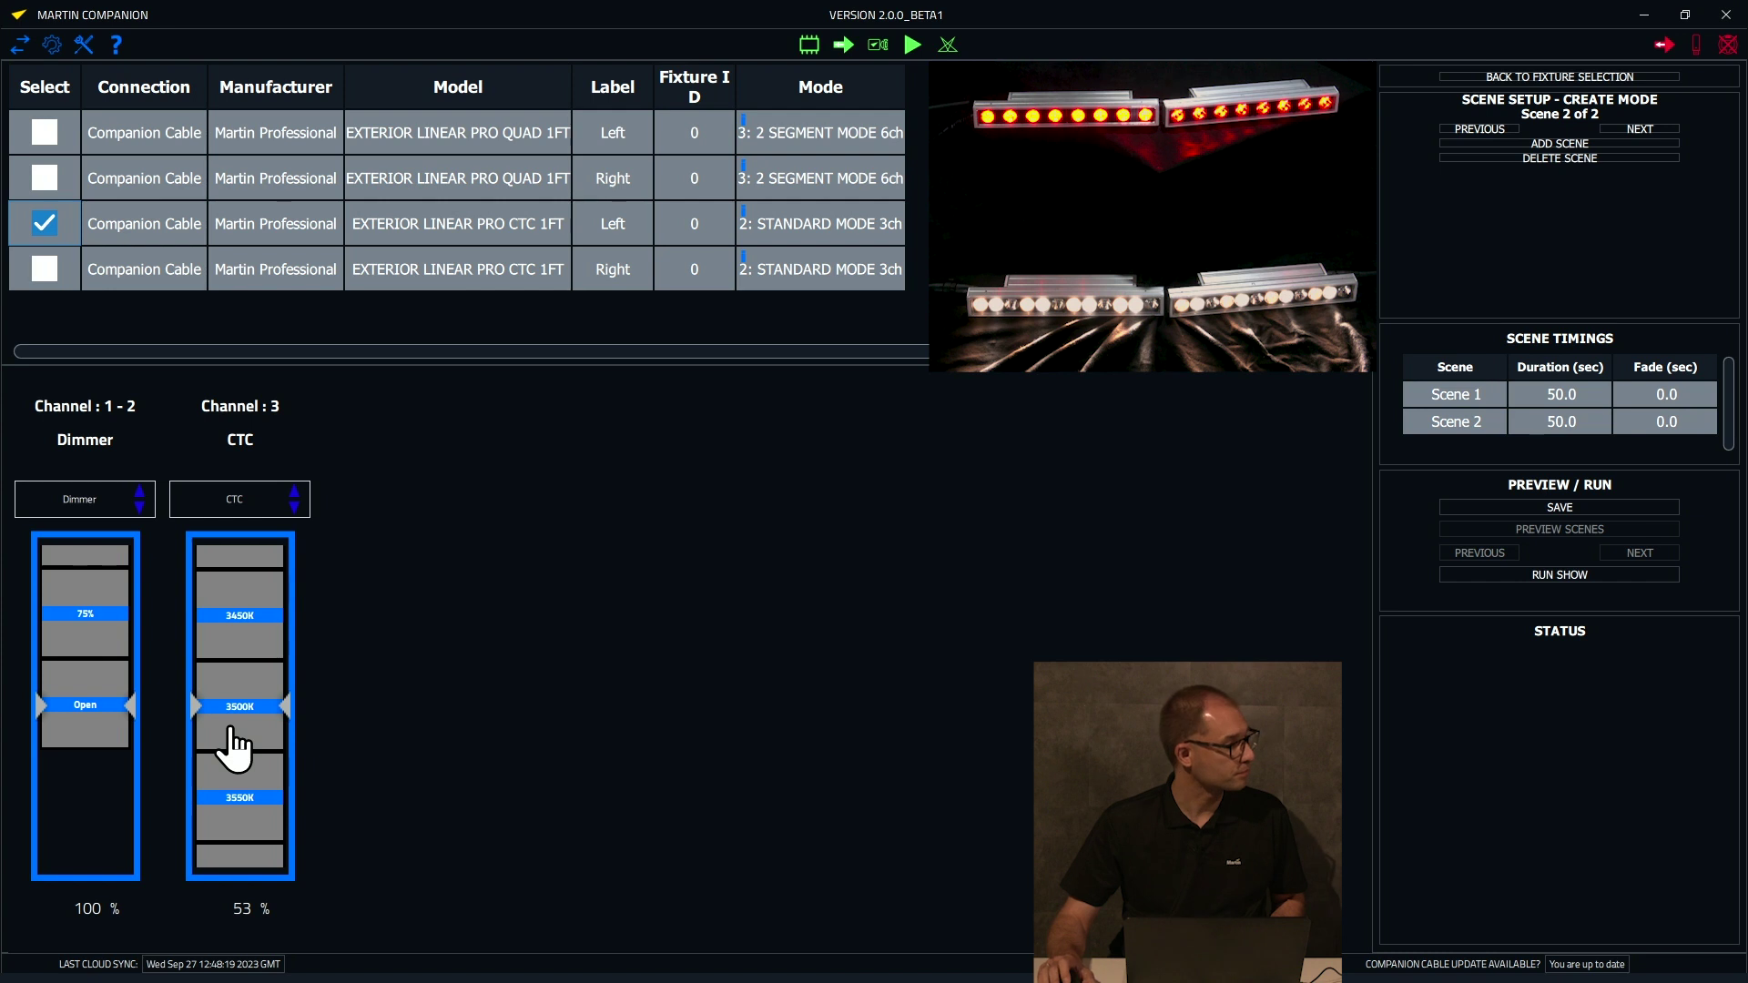
In Scene 2, set Segment 1 of the left Exterior Linear Pro QUAD to Green 100% and Red 0%
click(43, 135)
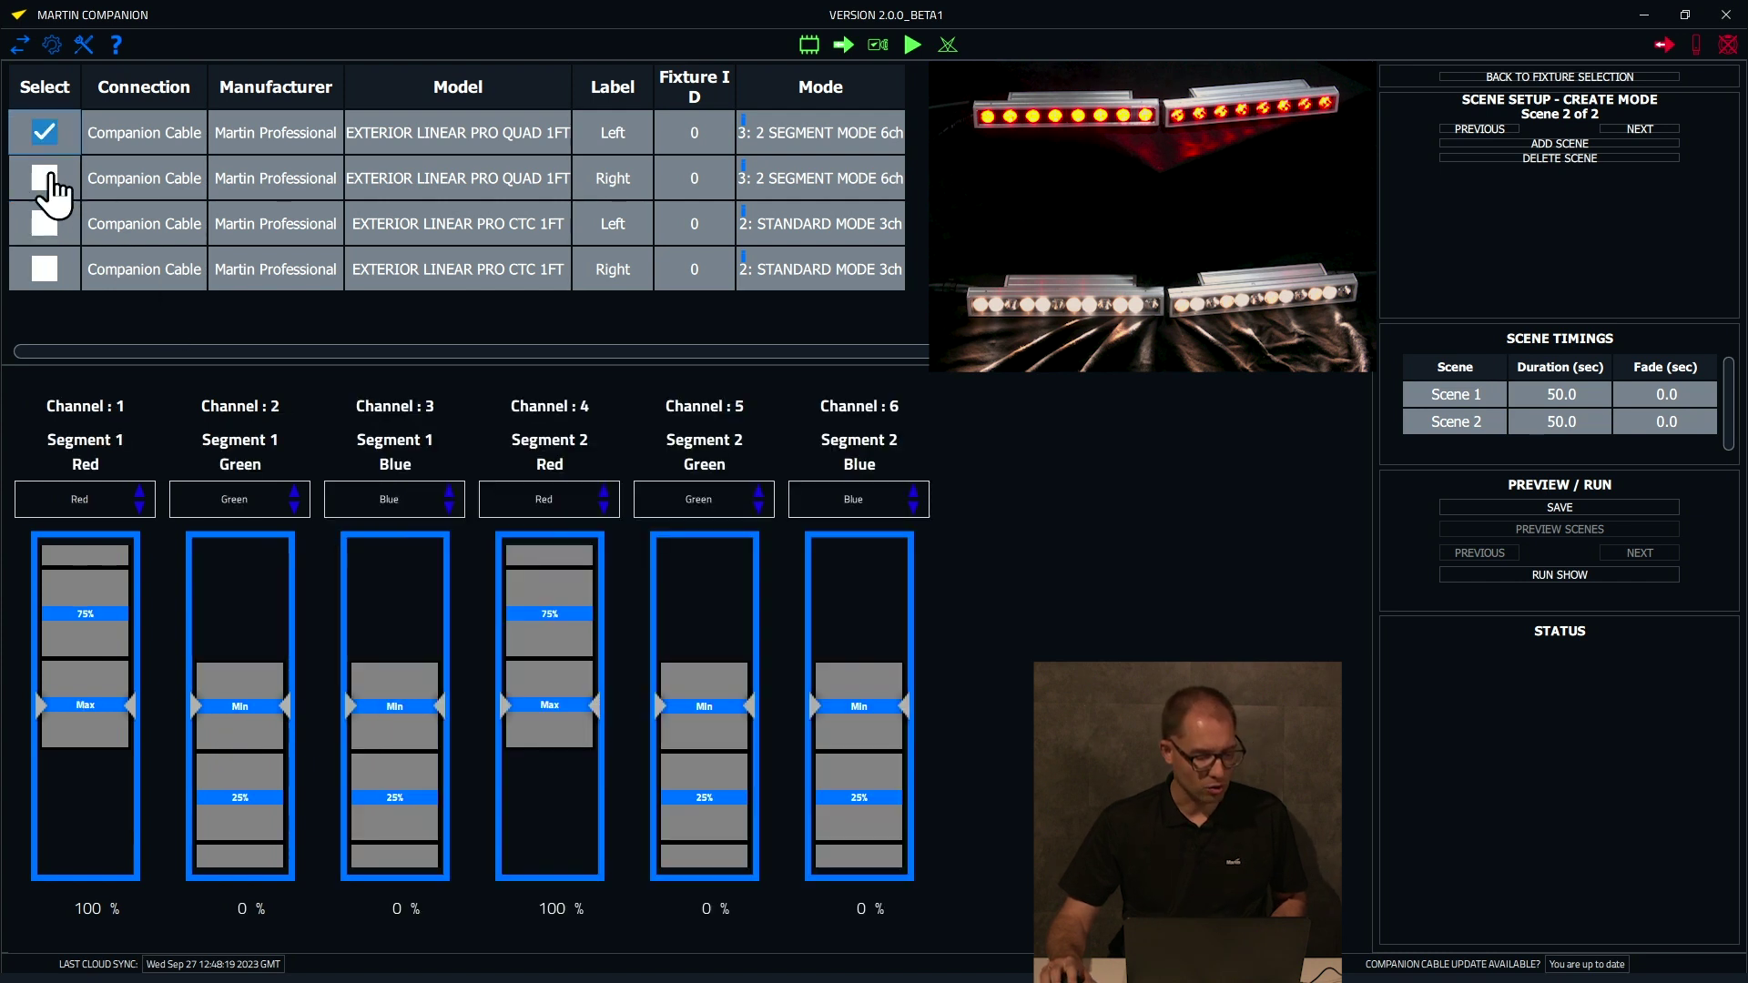
scroll(240, 718, down, 4)
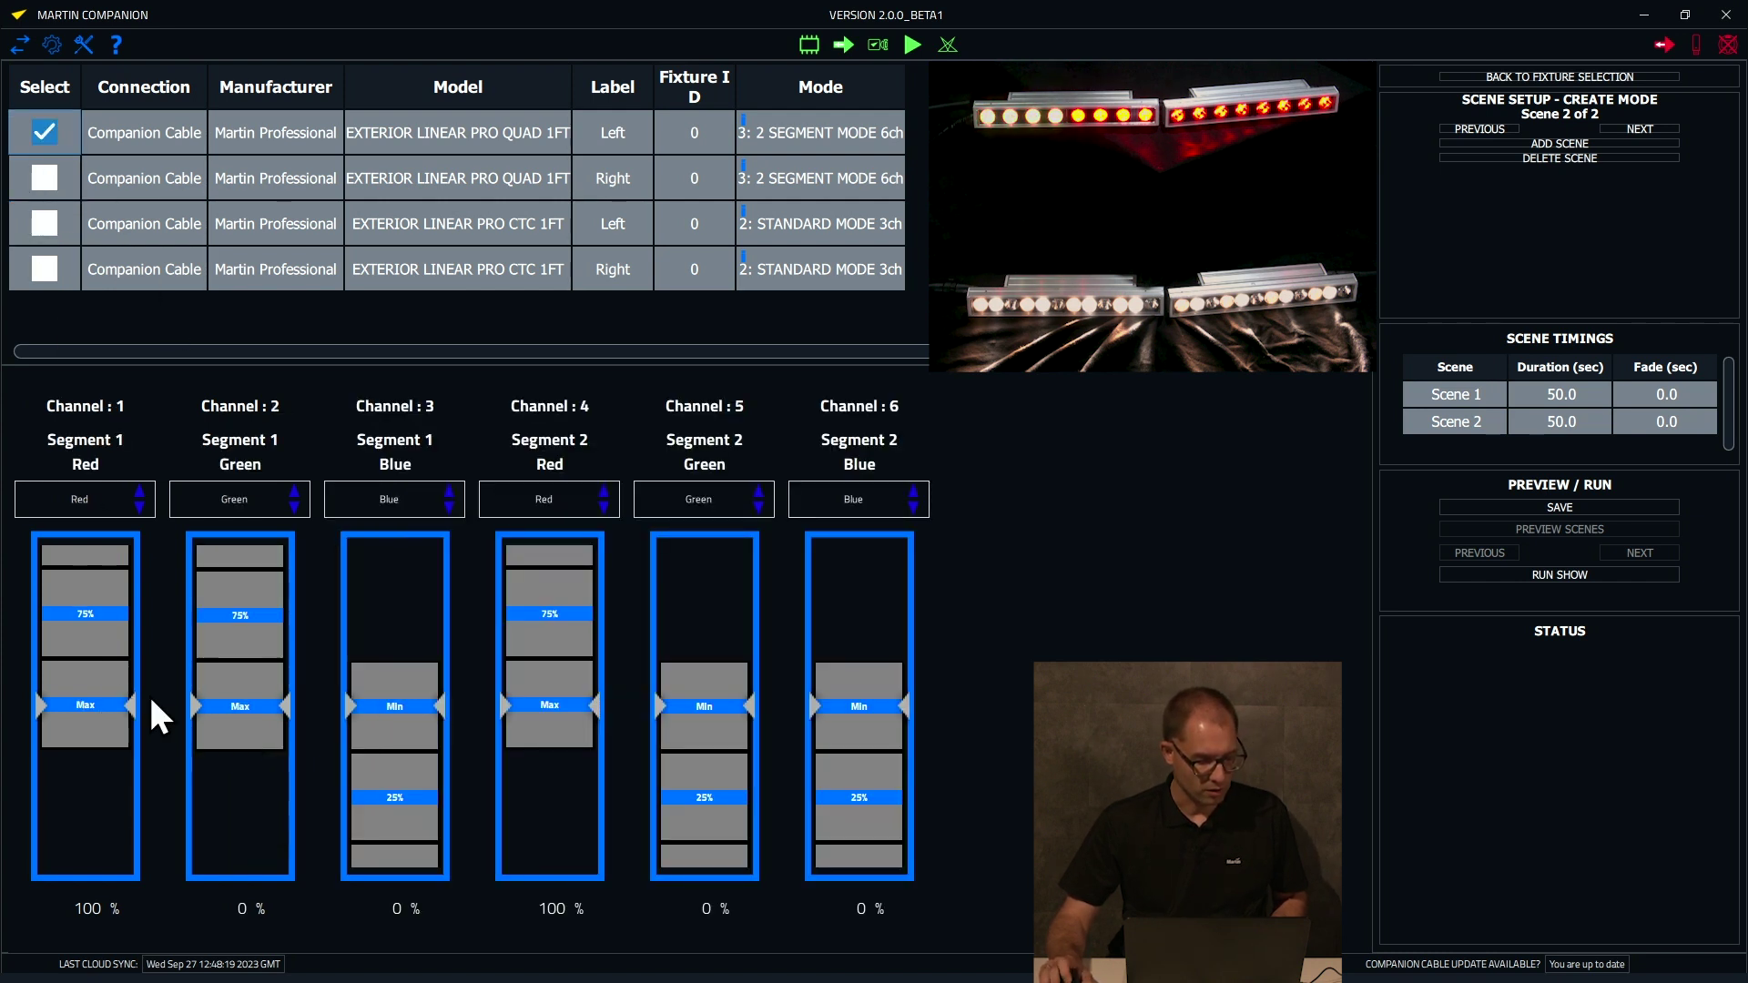
scroll(109, 703, up, 4)
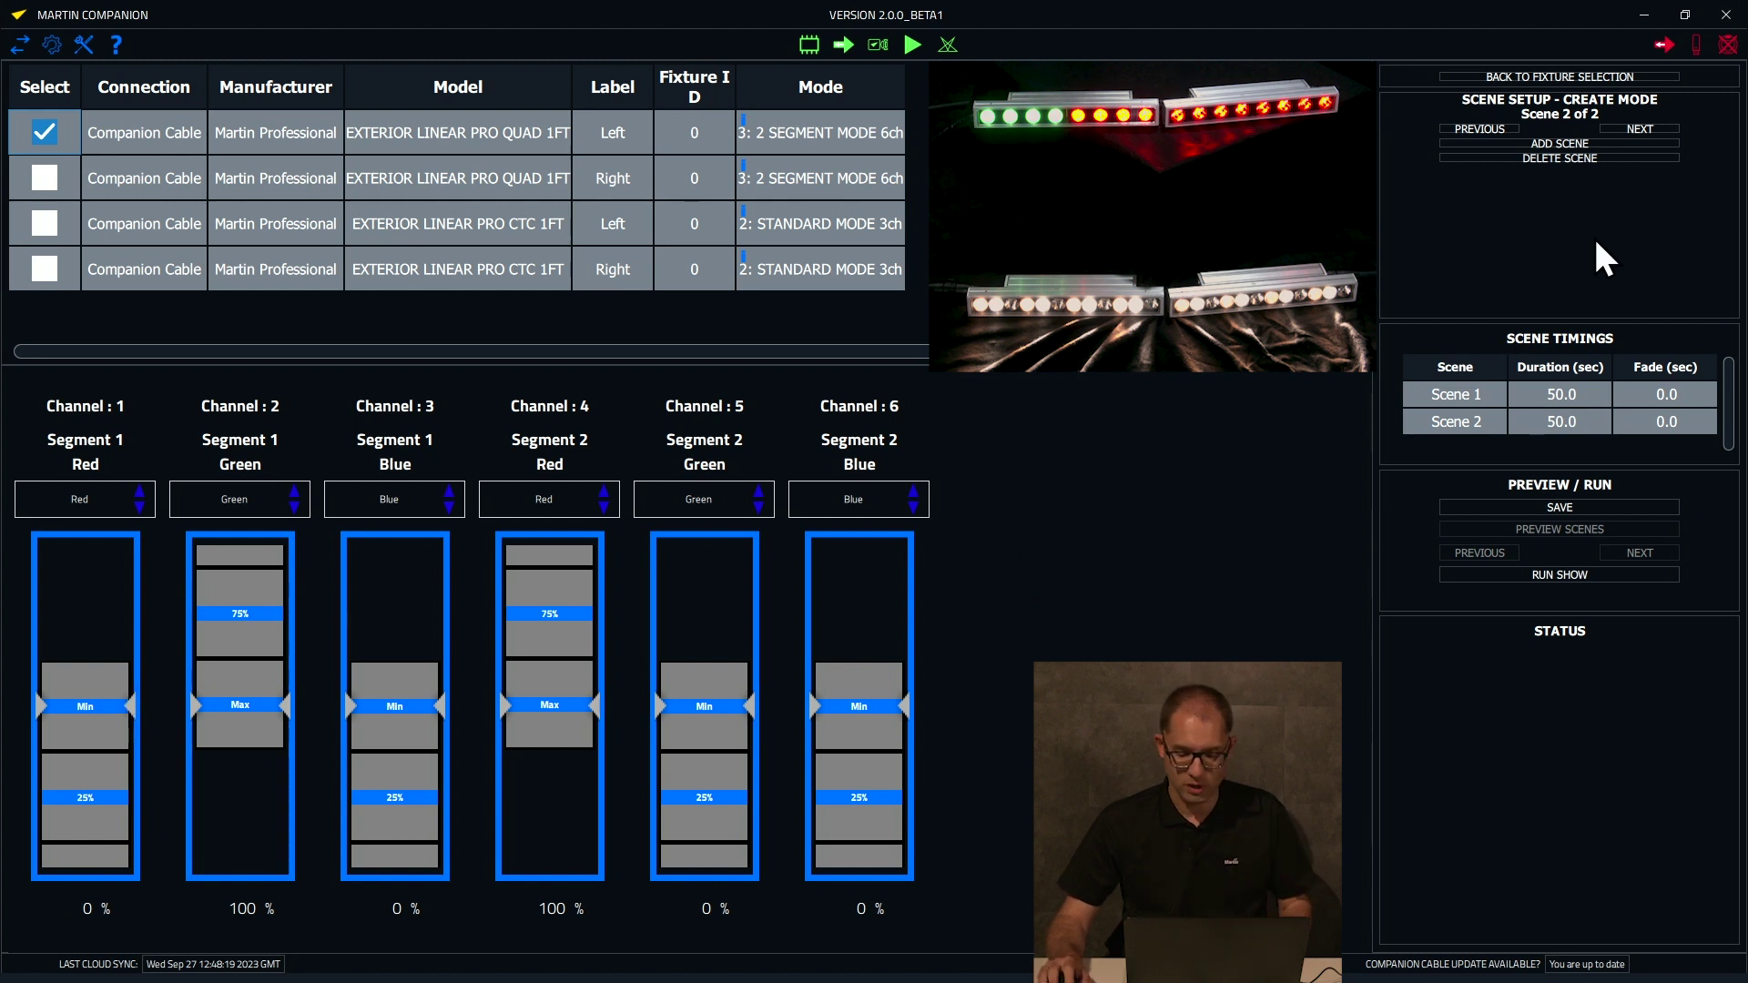
Add Scene 3 and set the left QUAD's Segment 1 to full Red only and its Segment 2 to full Green only
click(1580, 143)
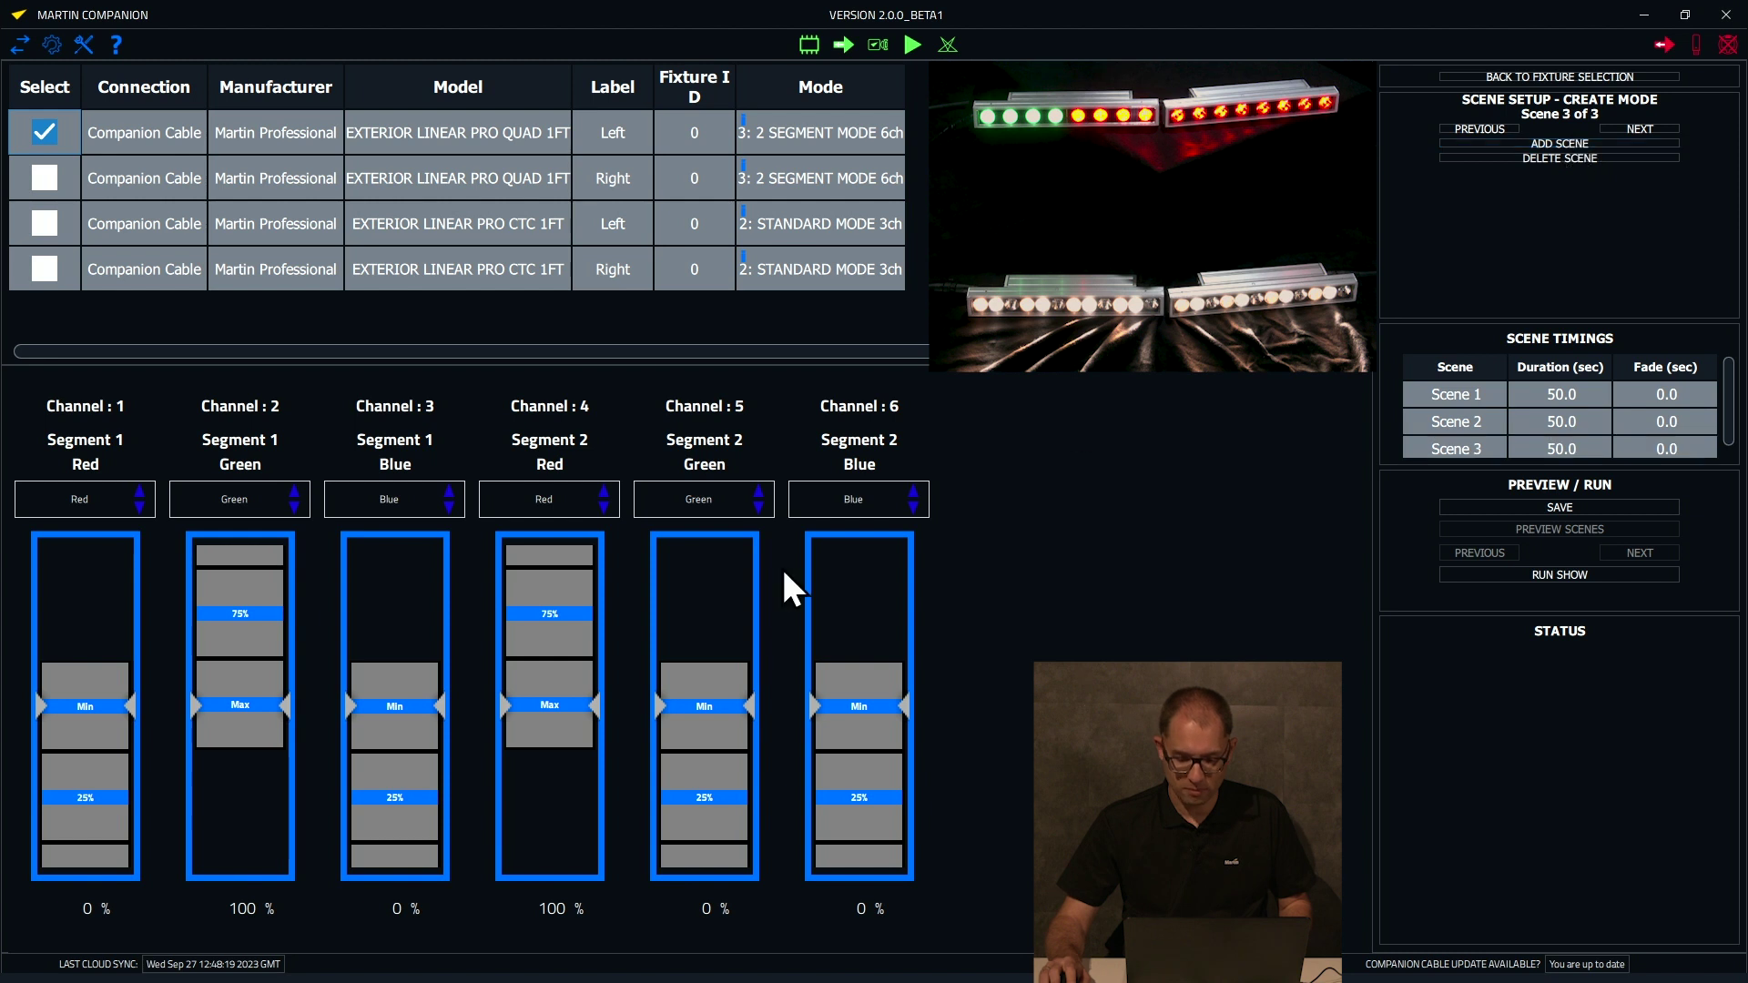
click(111, 749)
click(220, 700)
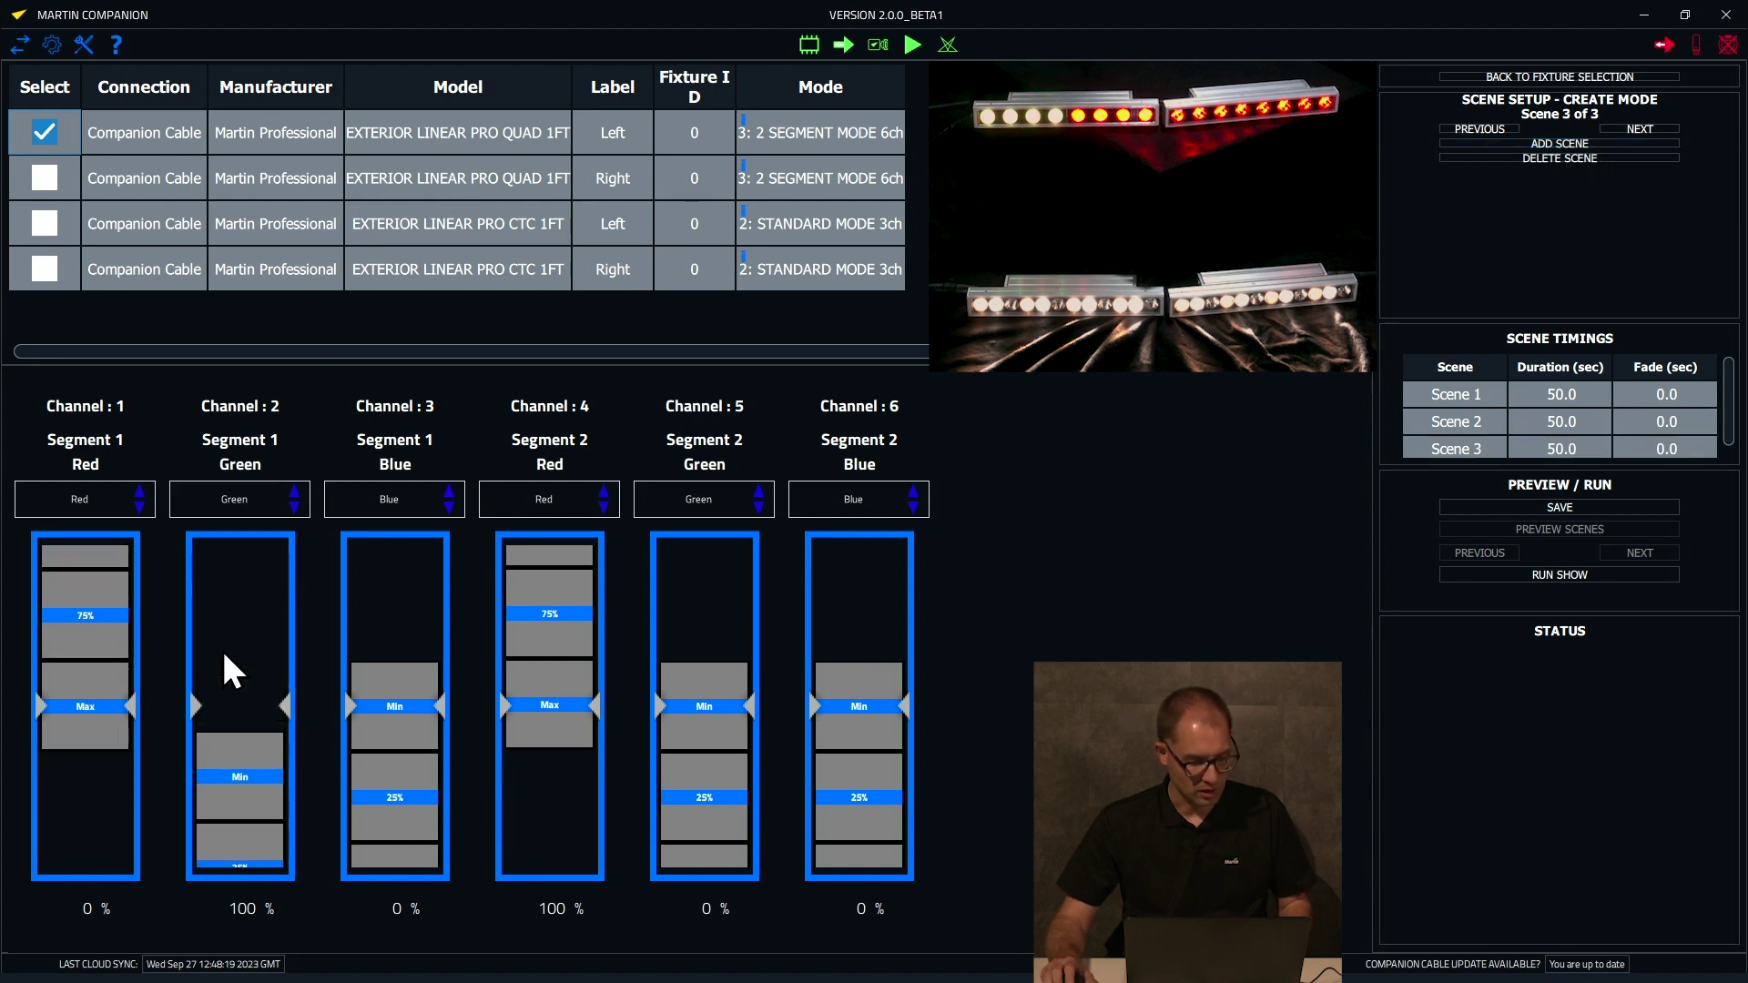
click(678, 754)
click(567, 716)
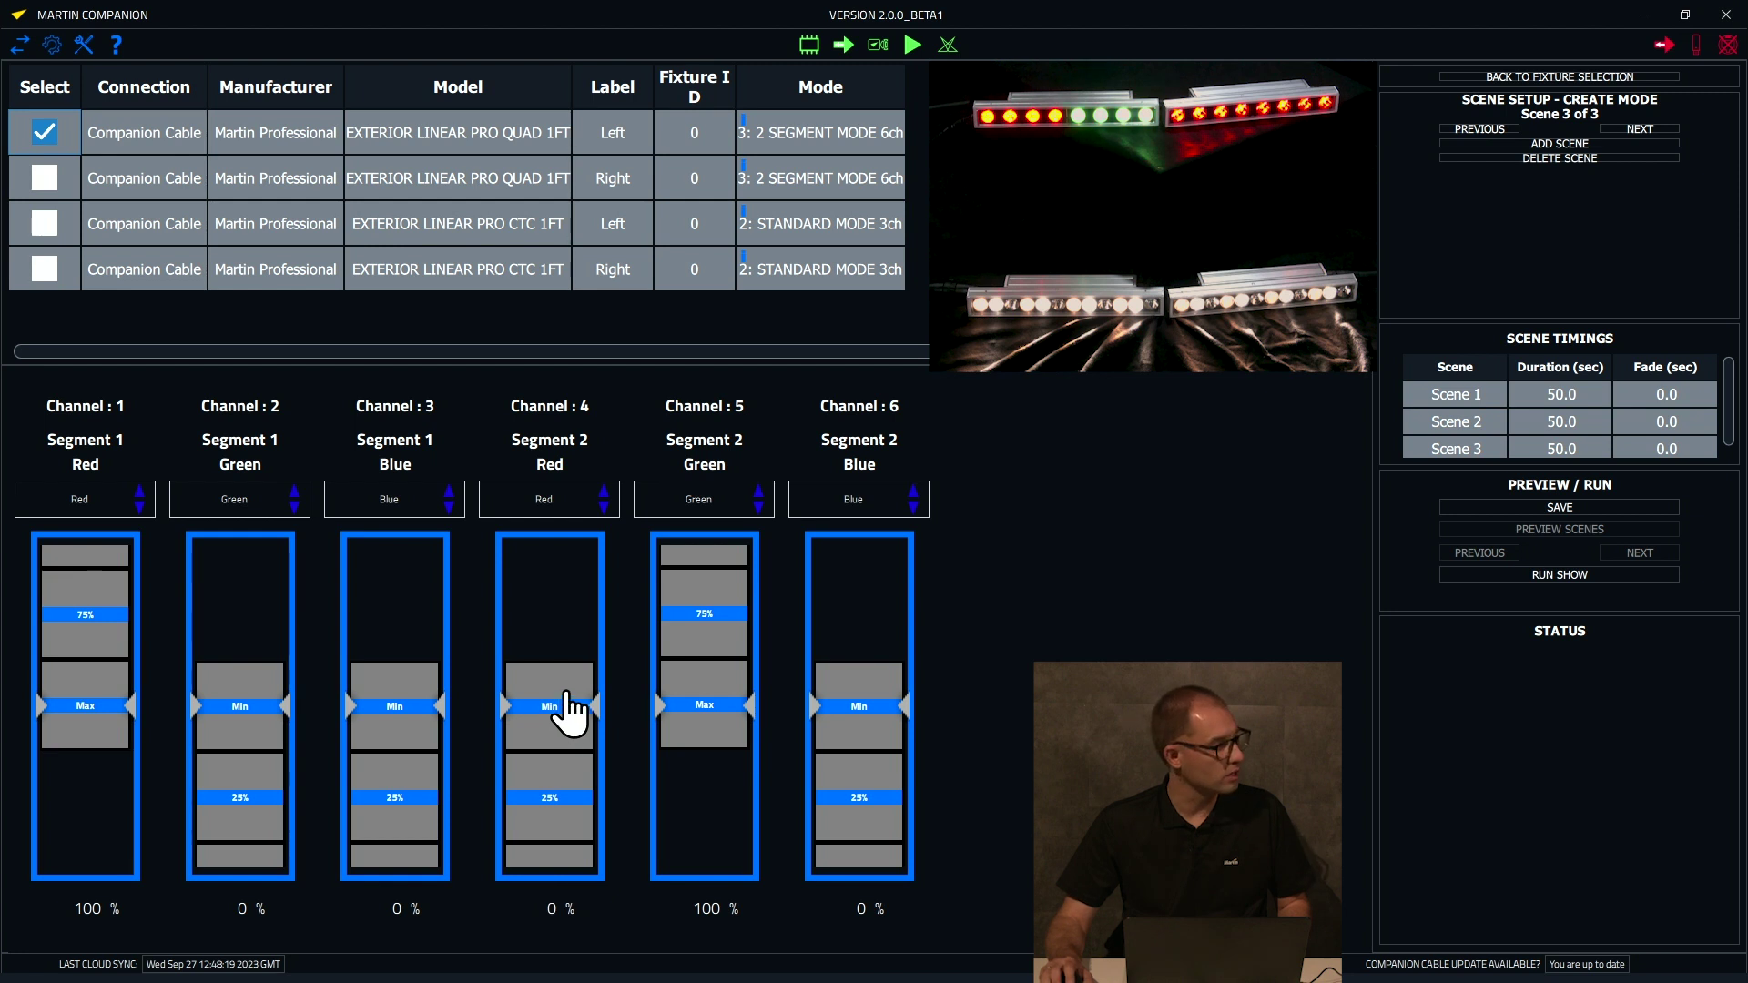
Add Scene 4 with both segments of the left QUAD at full Red and Segment 1 of the right QUAD at full Green only
click(1613, 143)
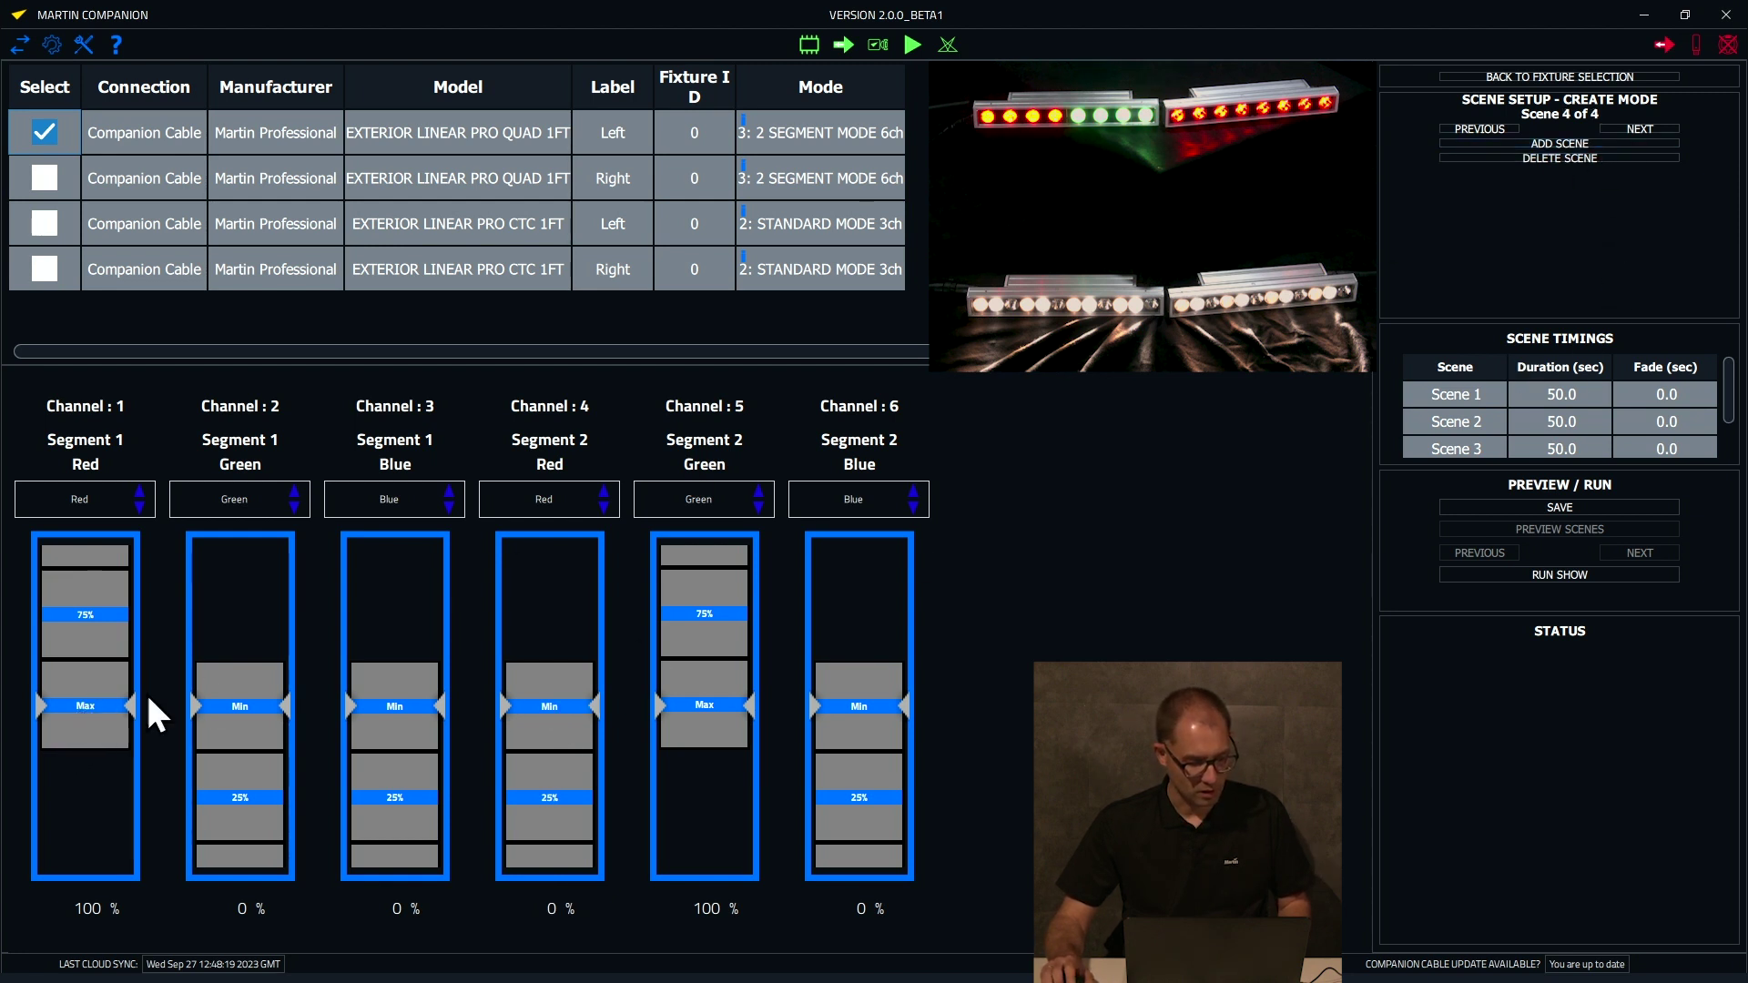
click(528, 720)
click(721, 708)
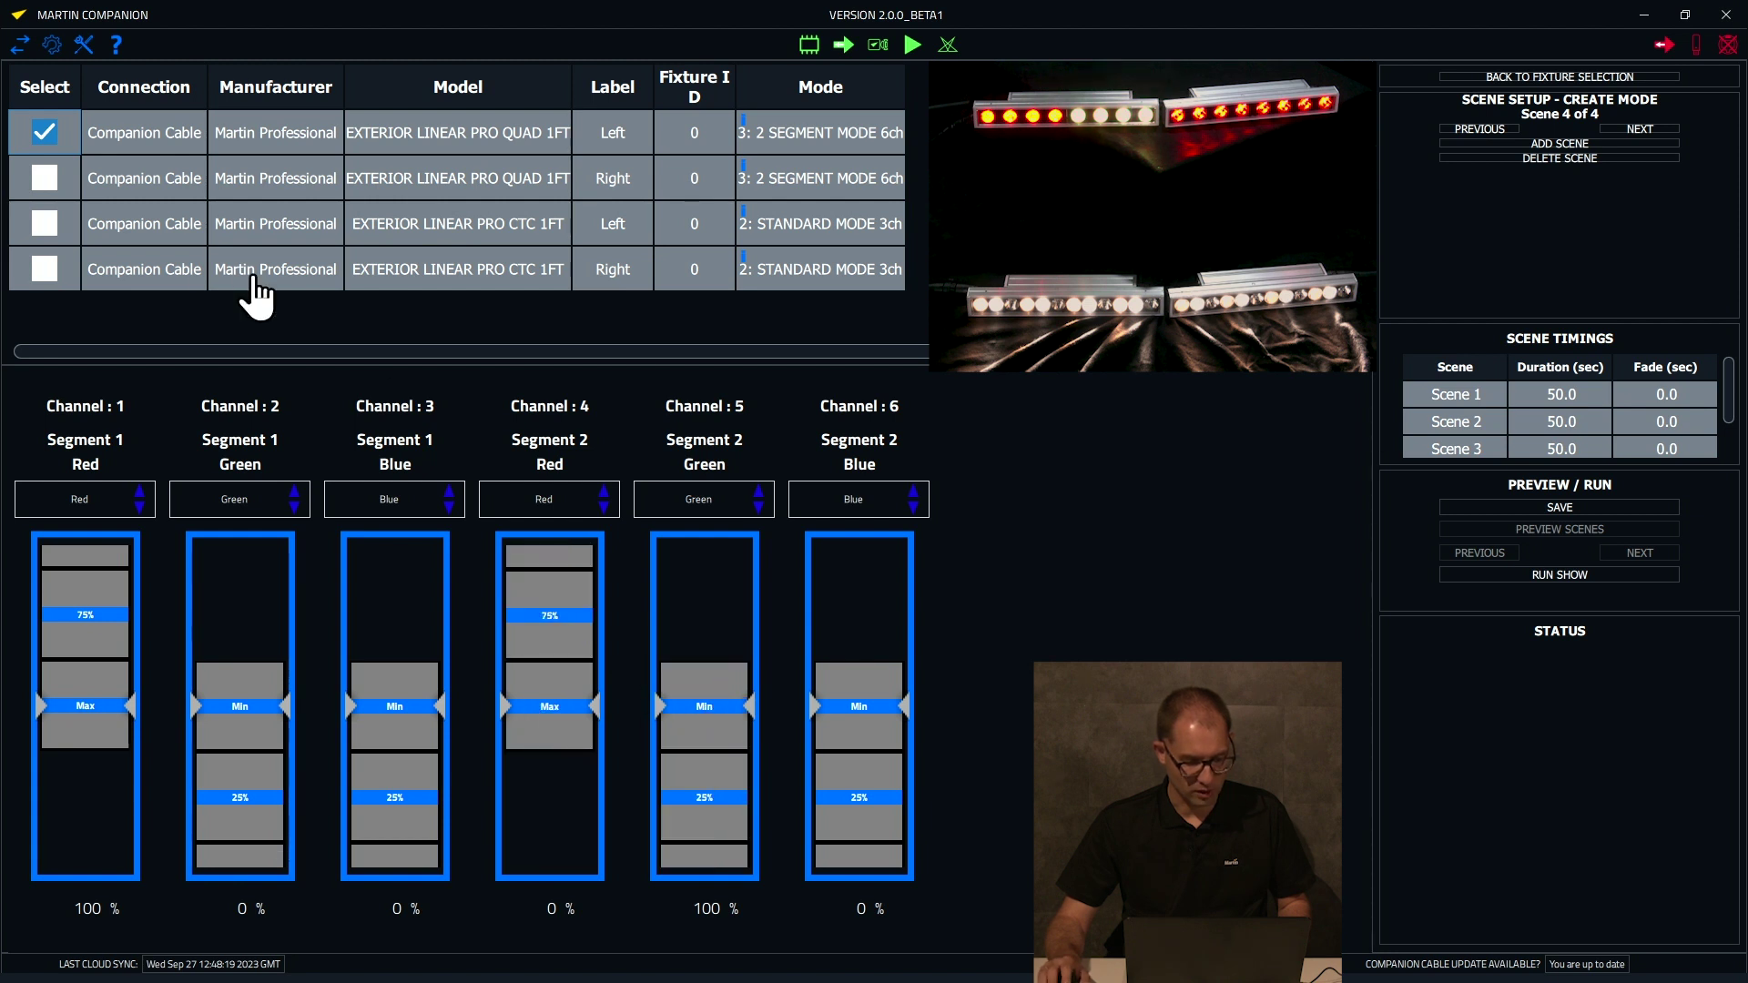
click(44, 177)
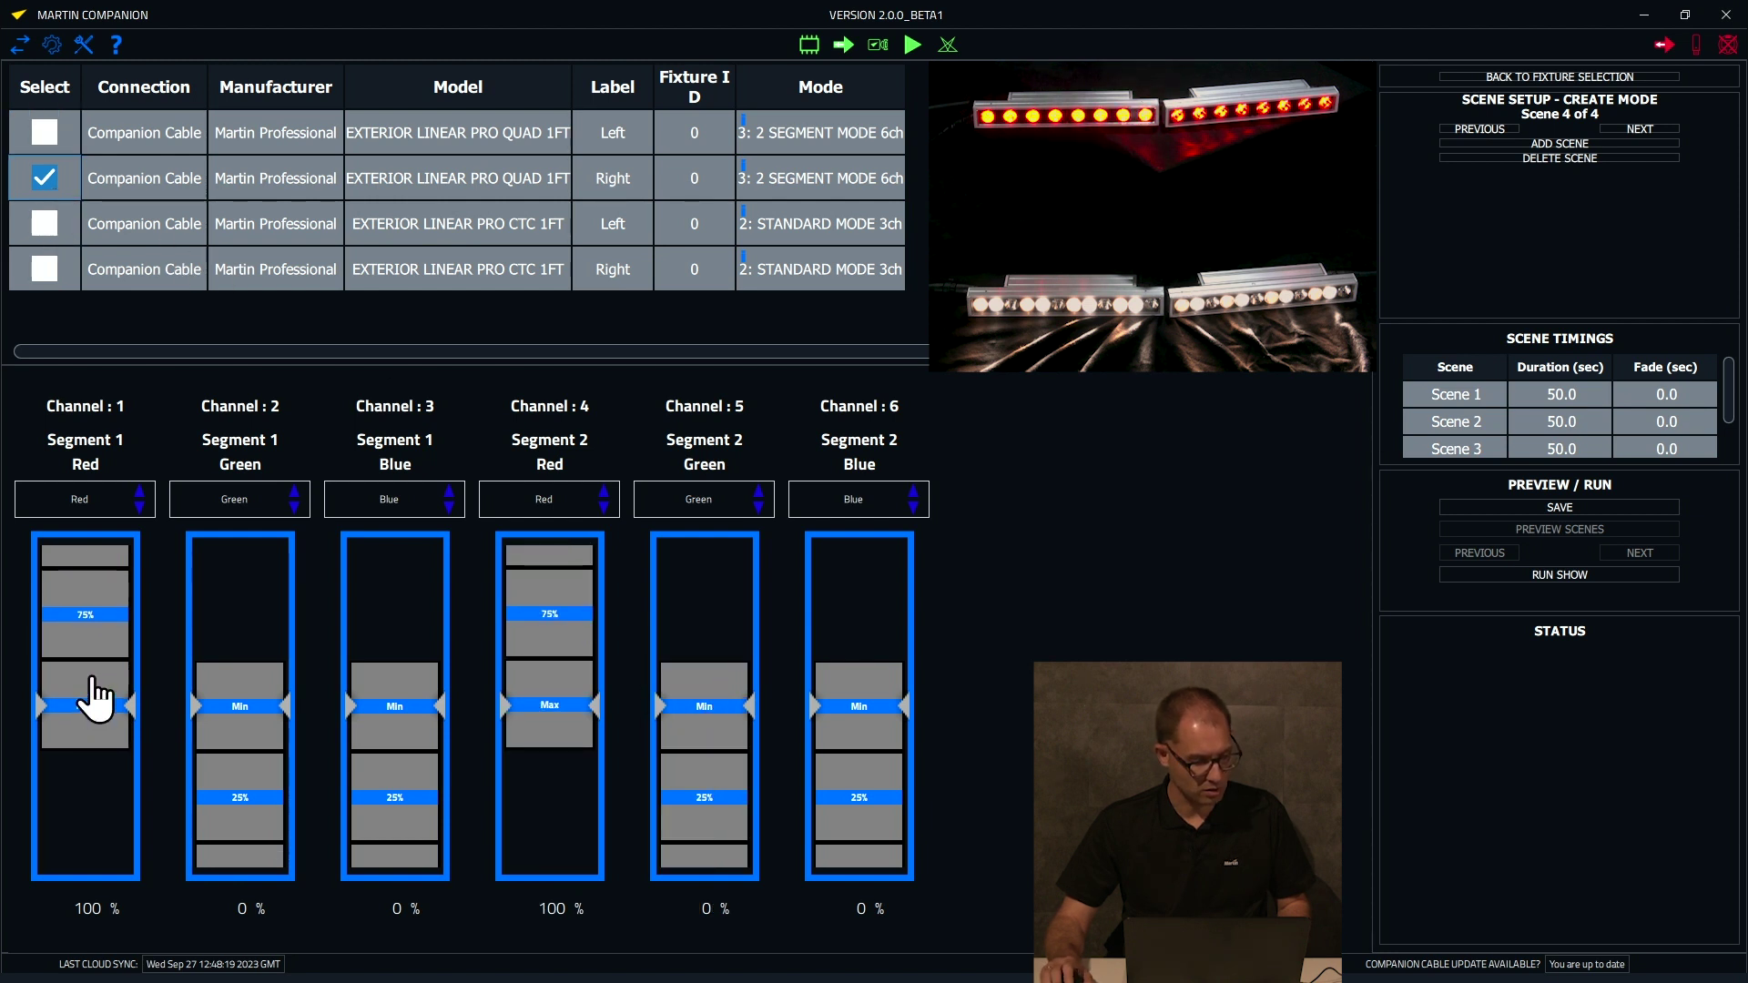
click(235, 725)
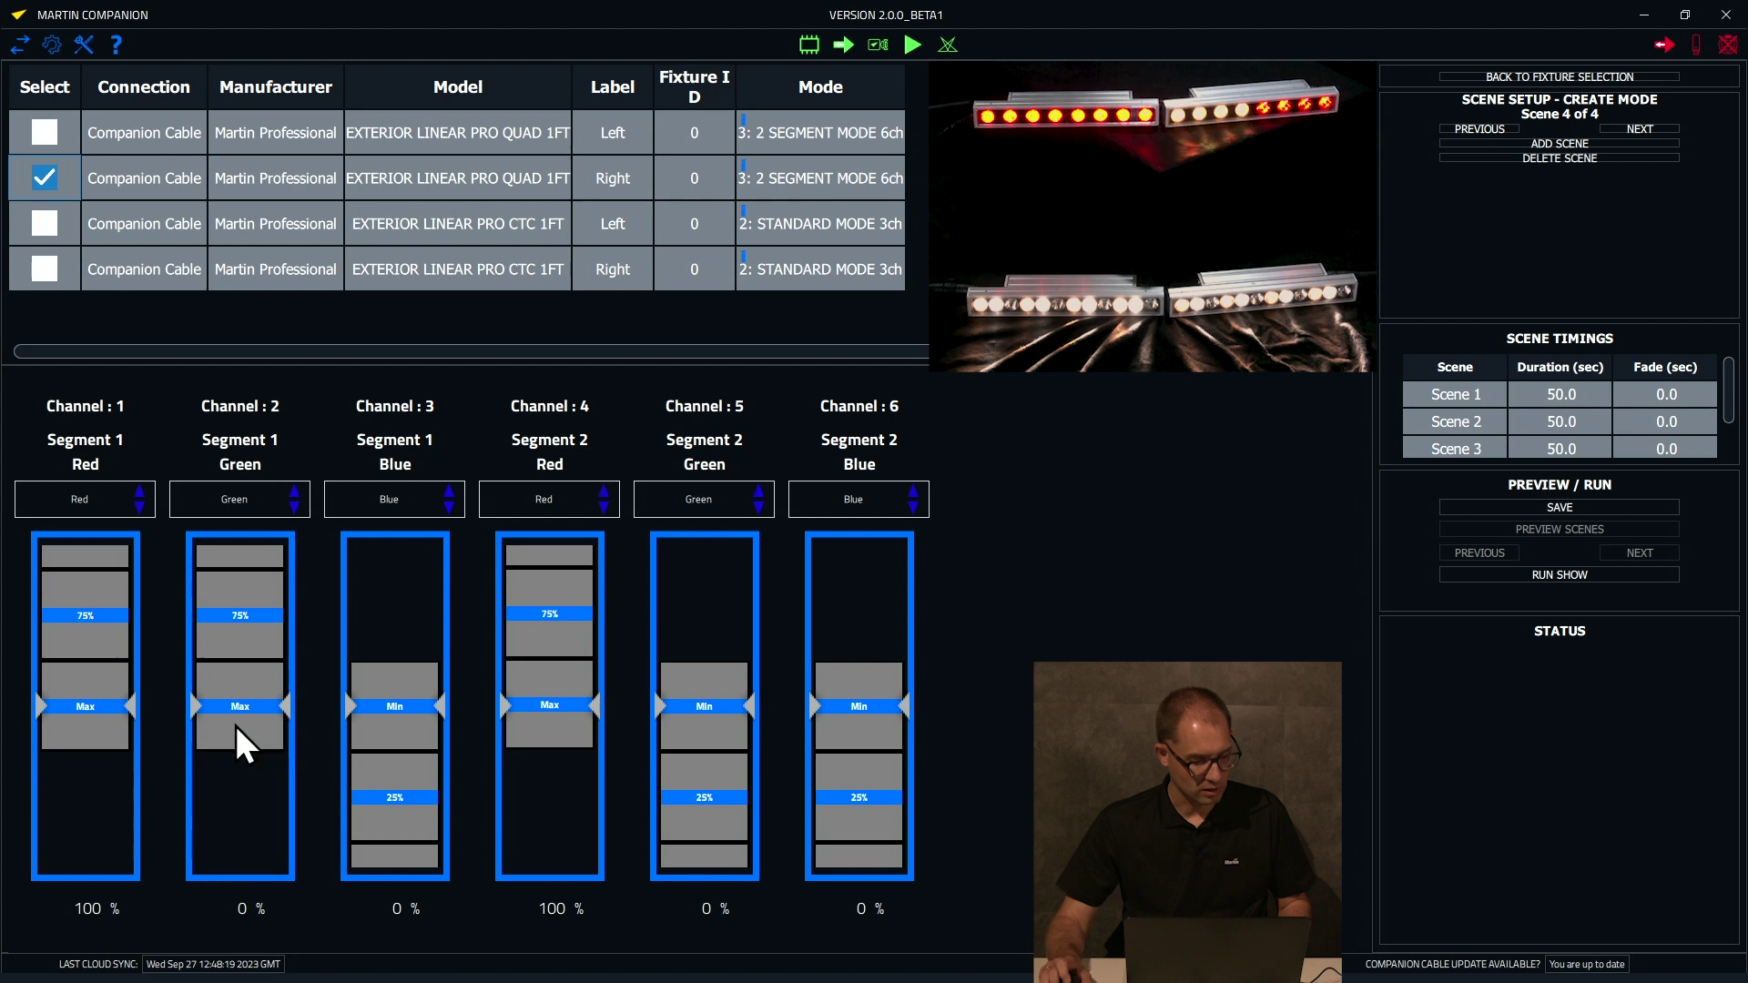
click(85, 670)
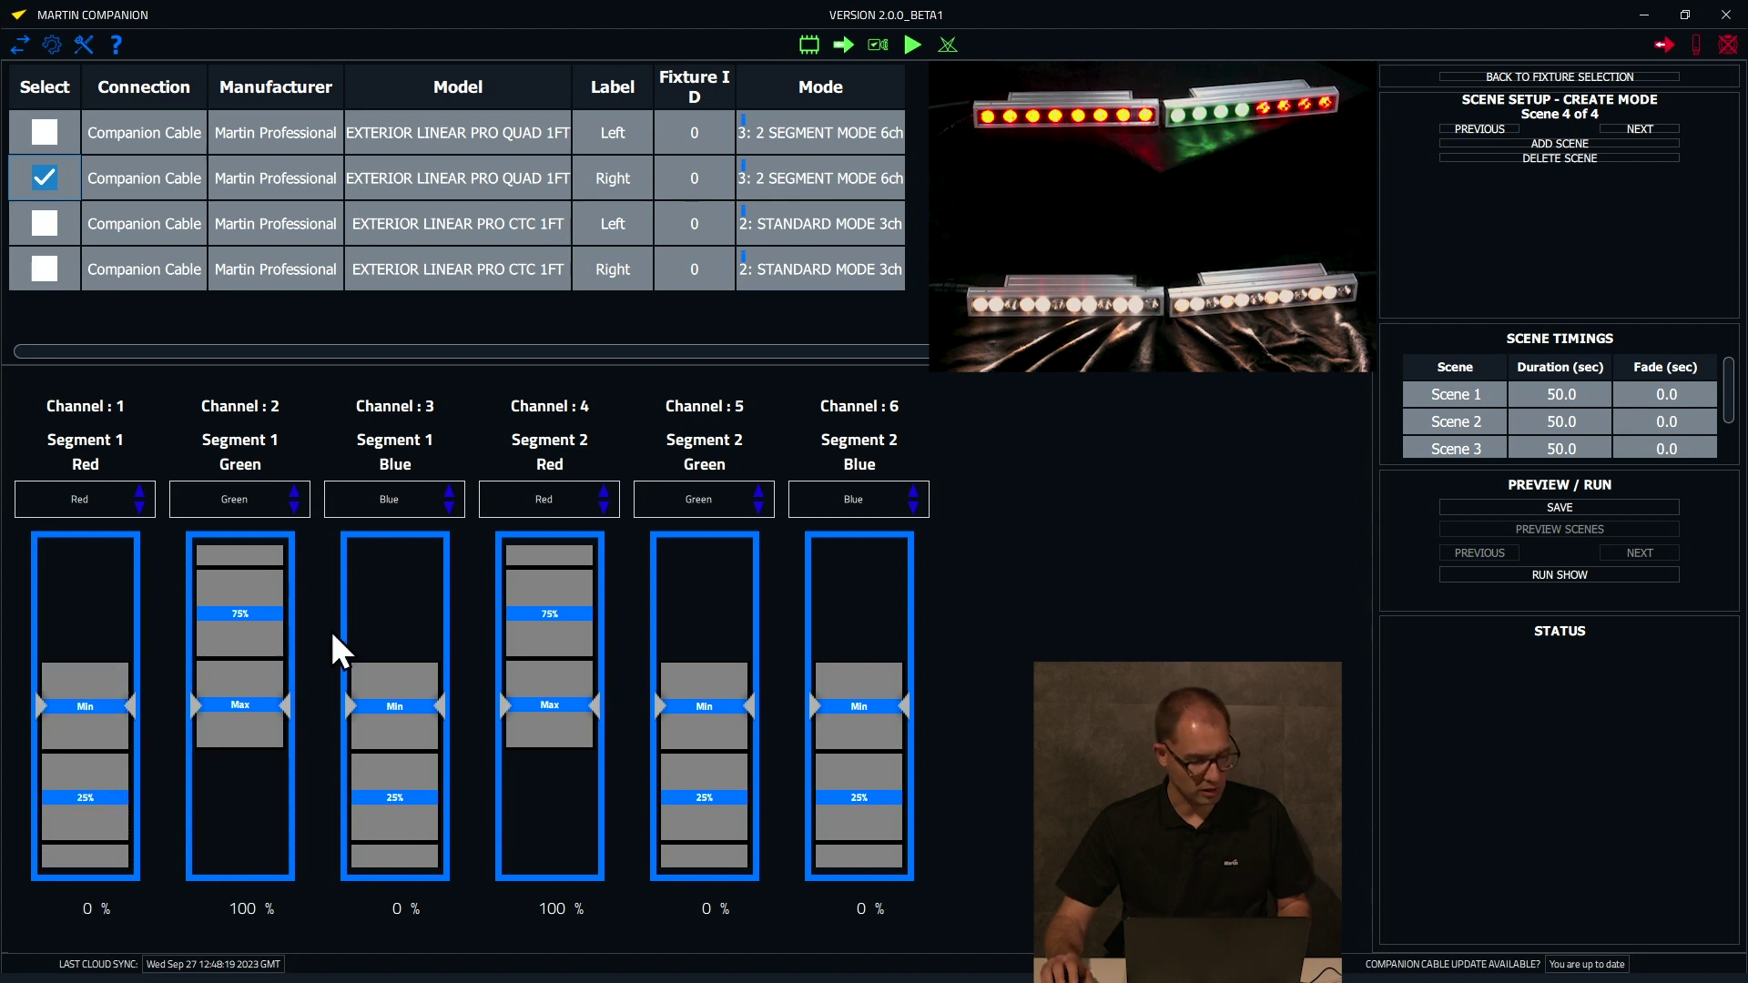
Add Scene 5 and set the right QUAD's Segment 1 to full Red only and its Segment 2 to full Green only
click(1553, 143)
click(245, 663)
click(98, 741)
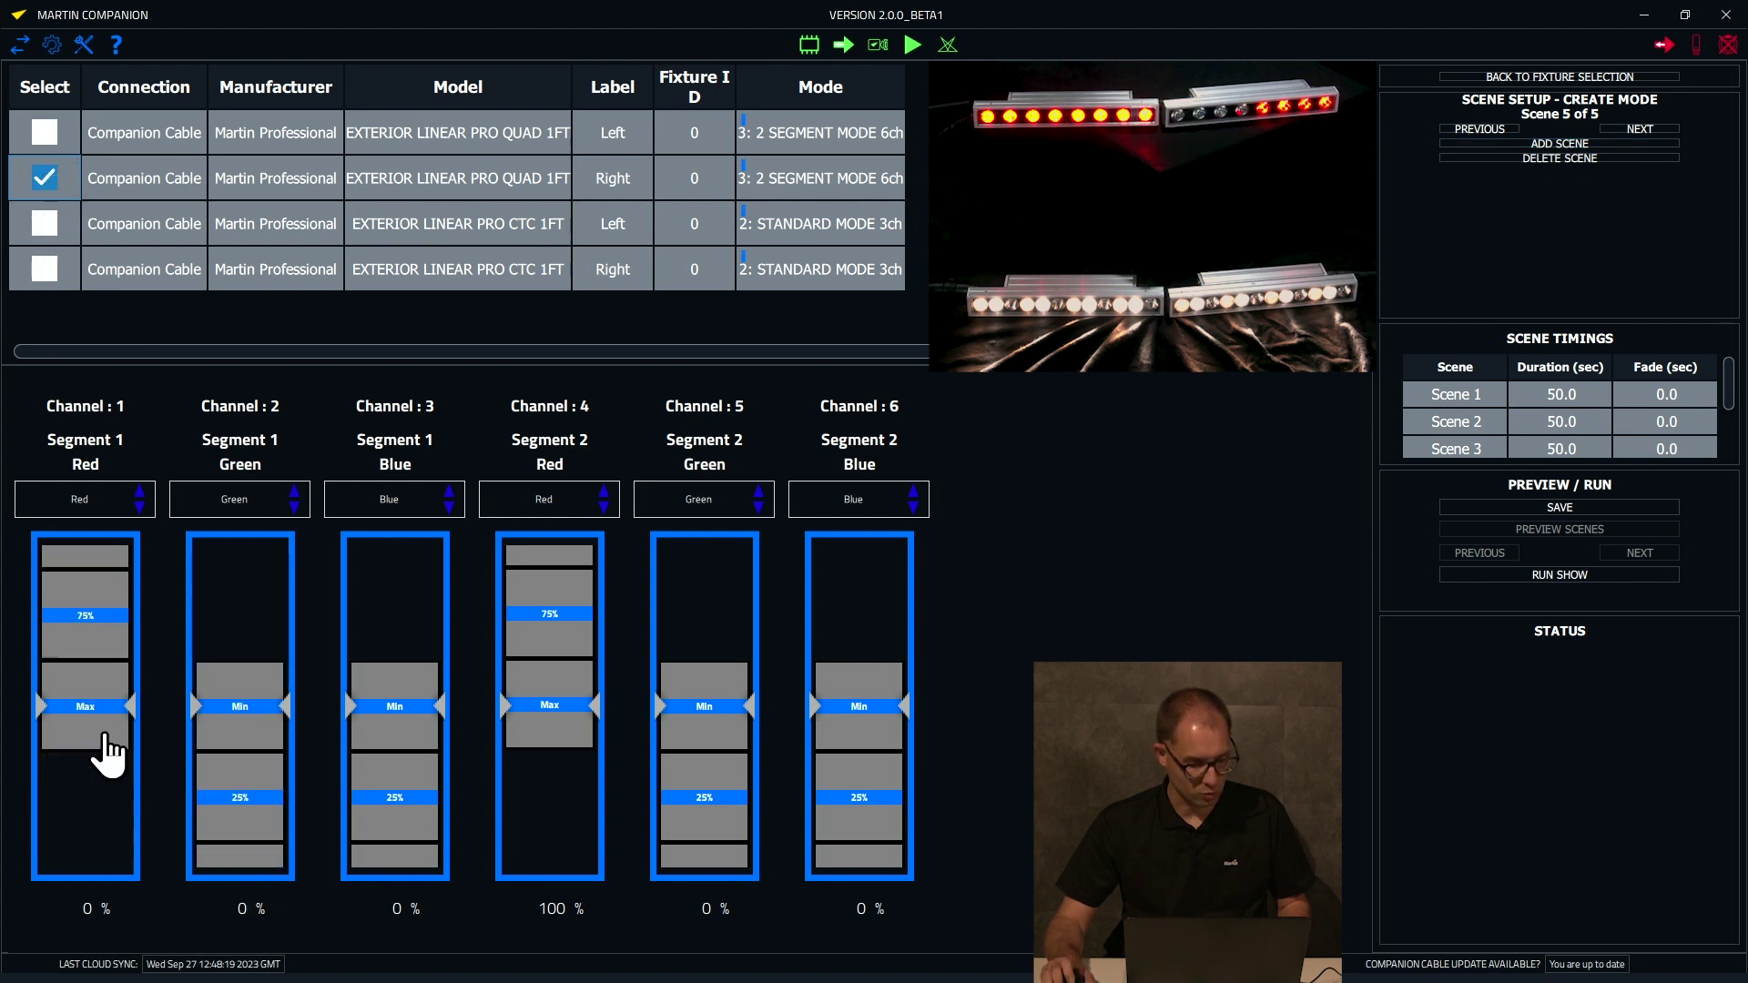
click(685, 746)
click(547, 683)
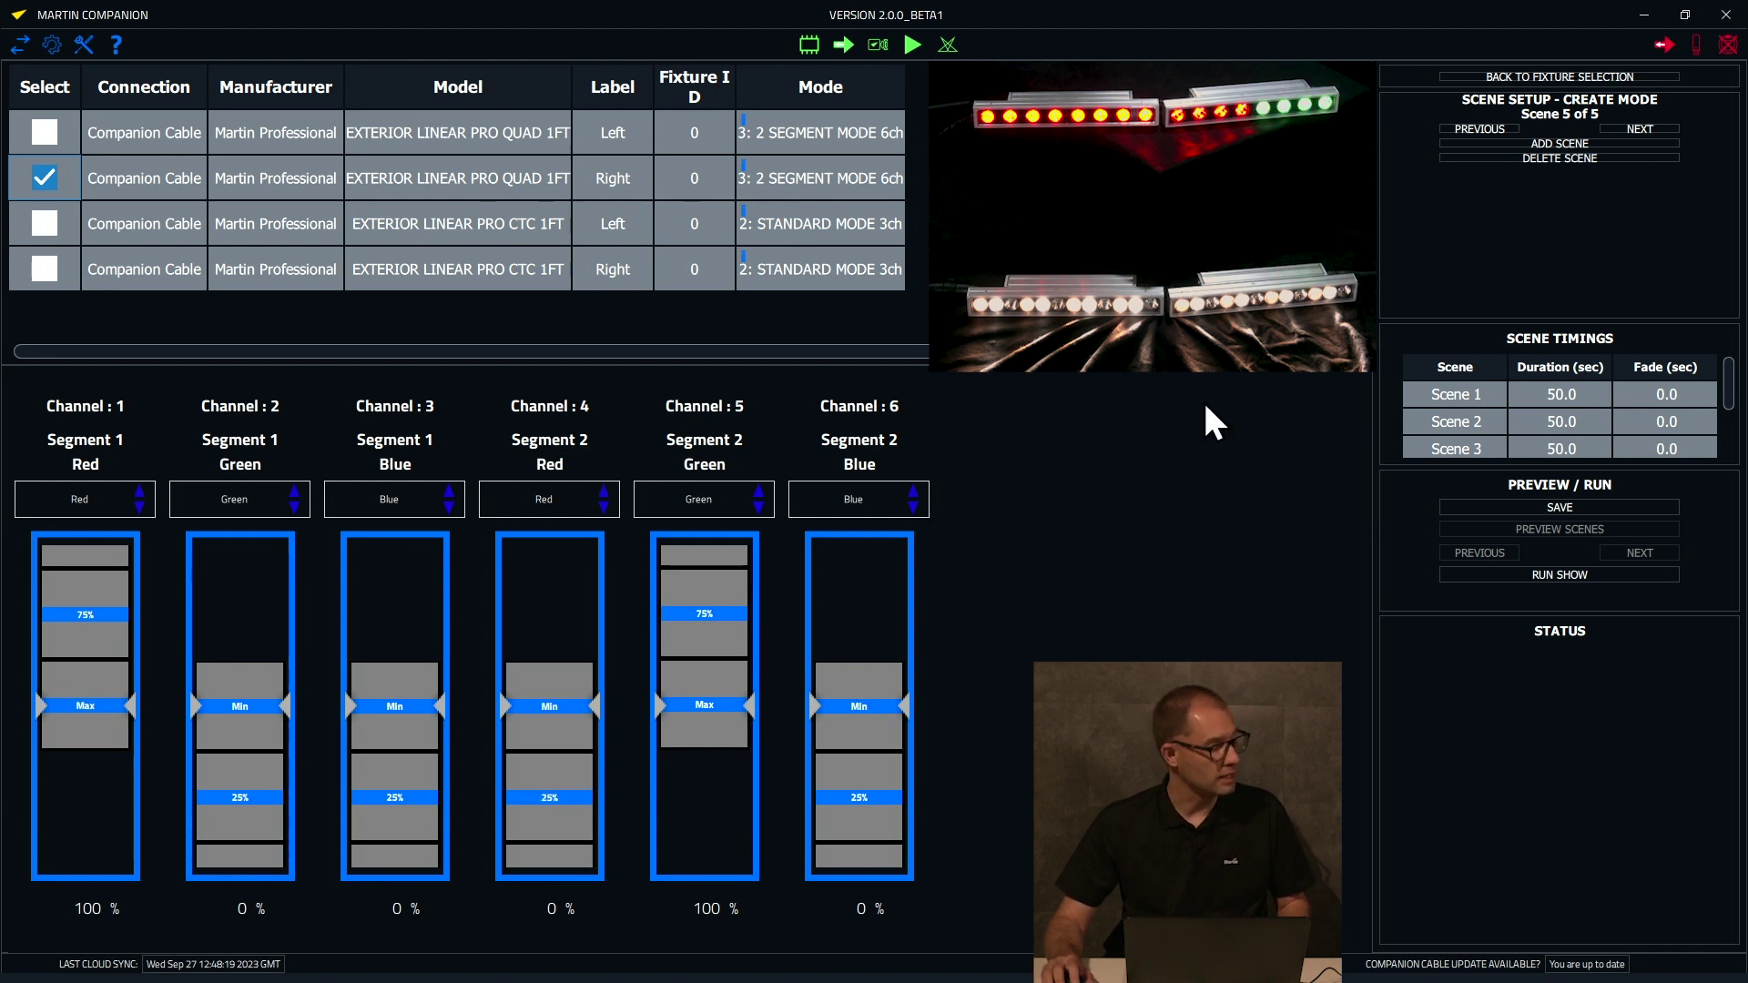
Step through the five scenes from Scene 1 onward to check each look on the fixtures
click(1650, 128)
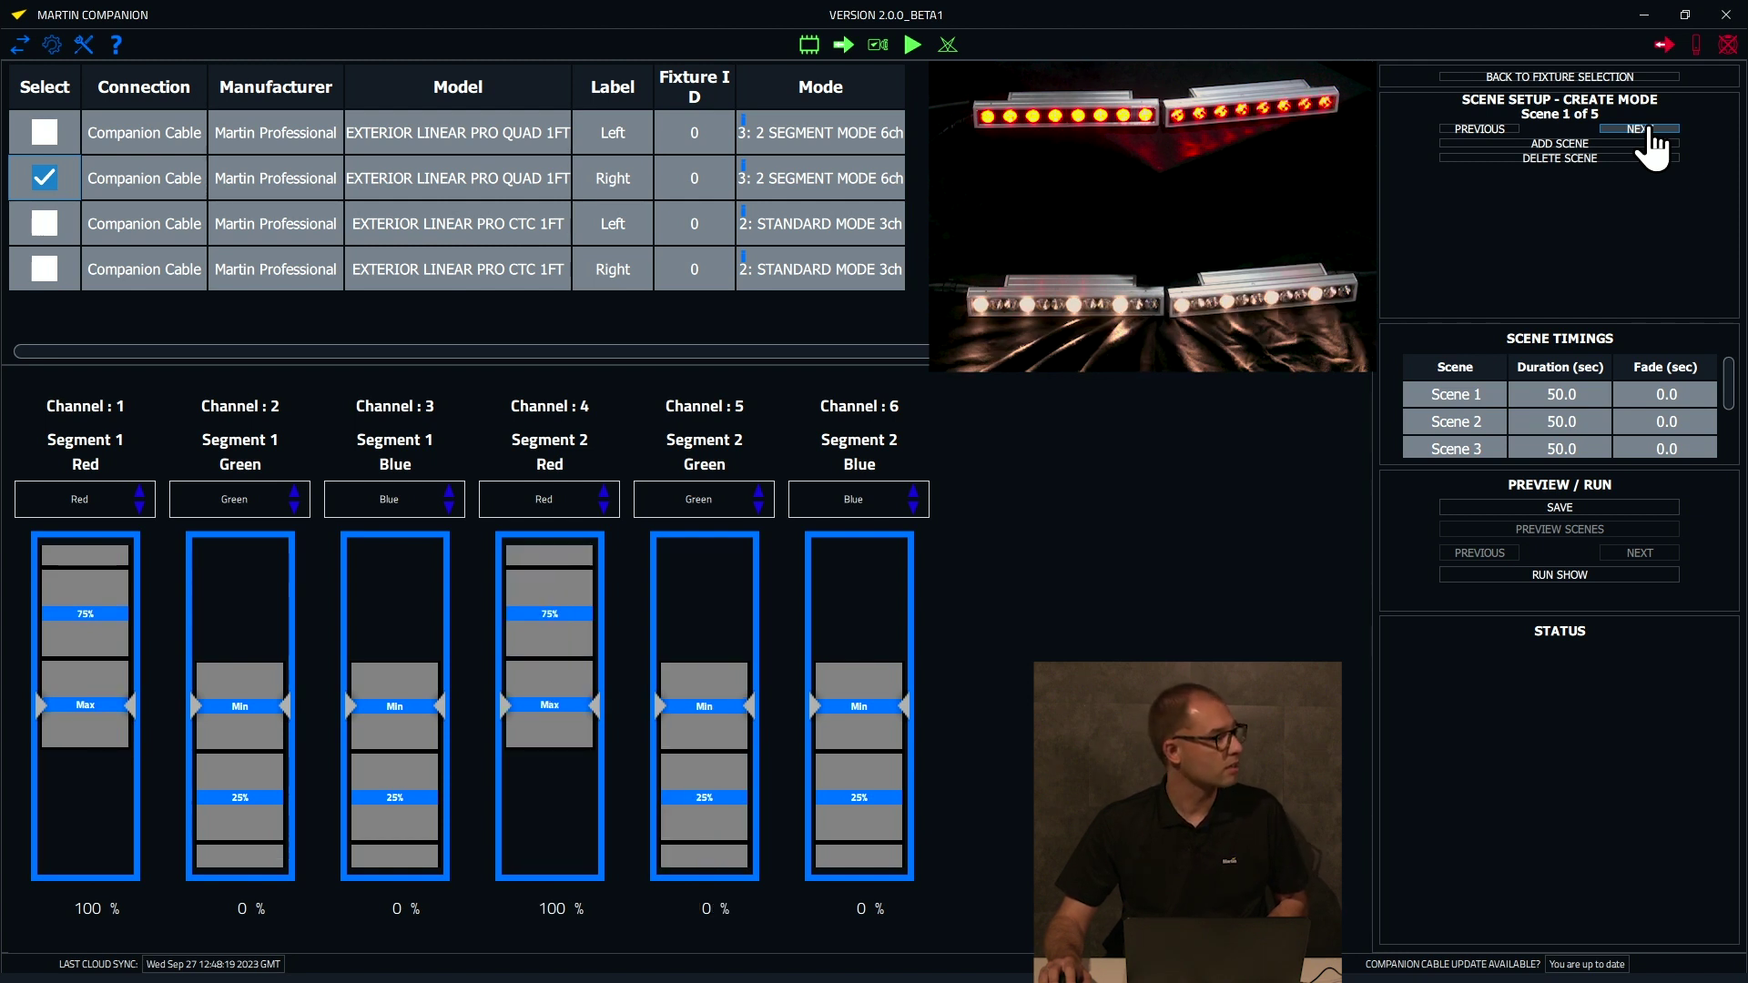
click(1650, 129)
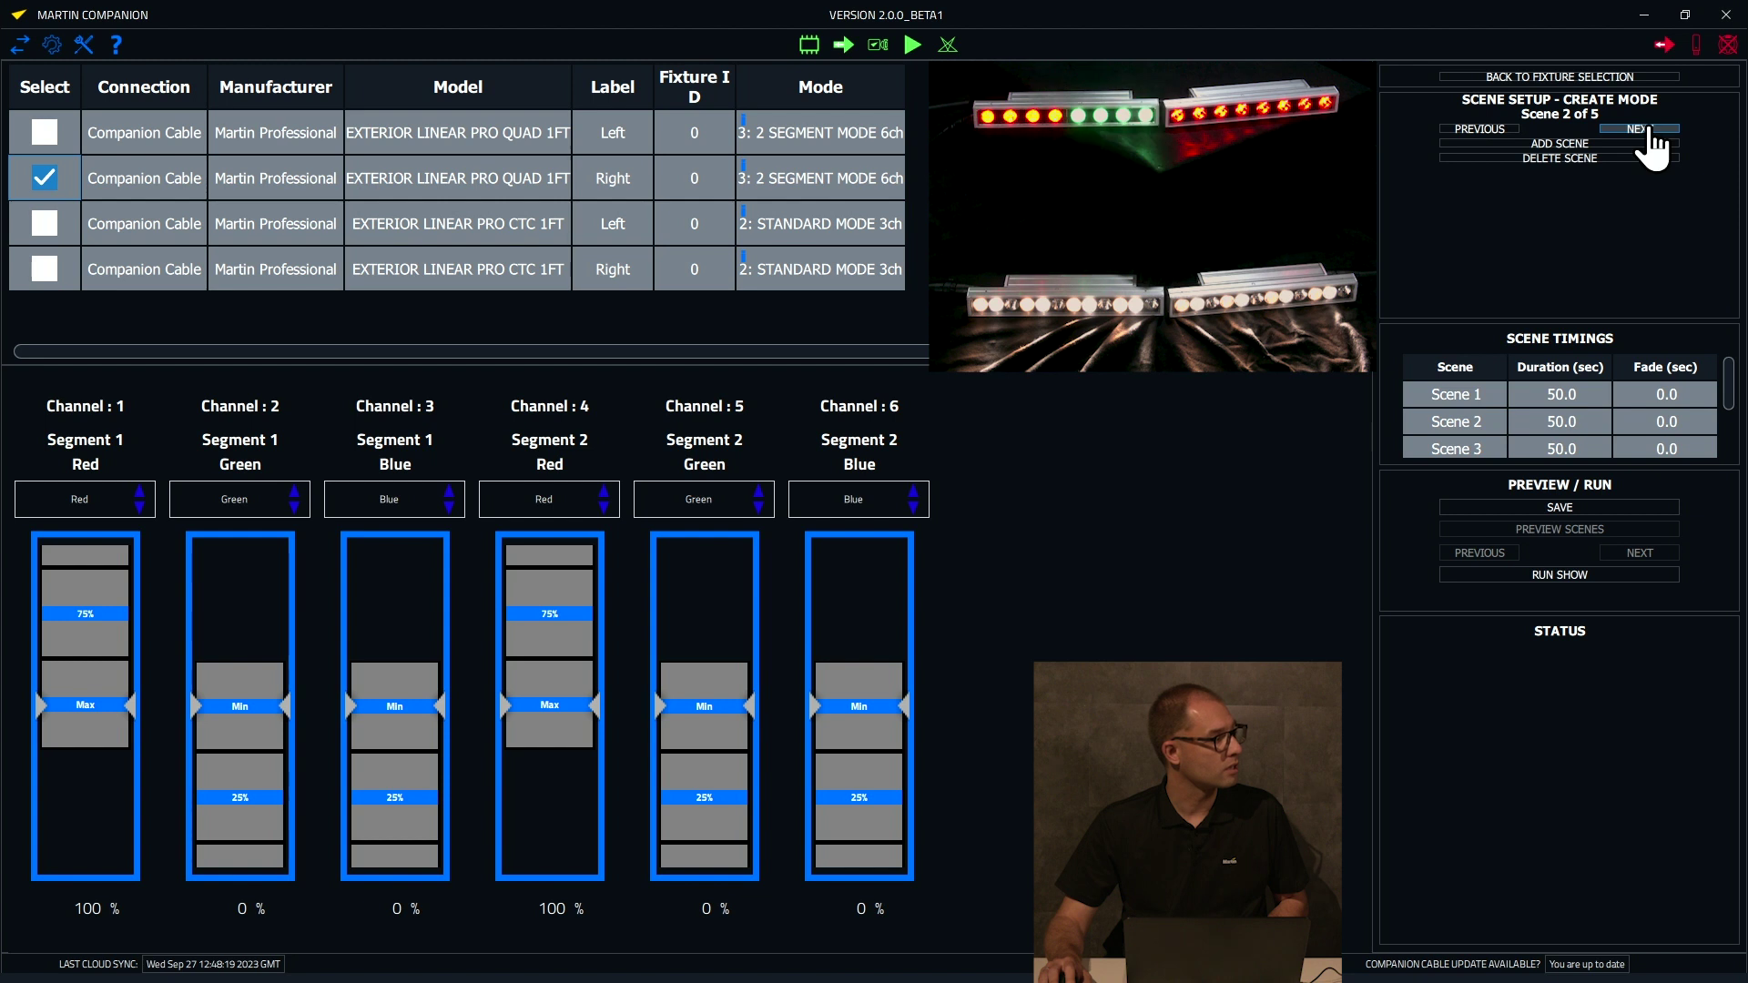
click(1650, 129)
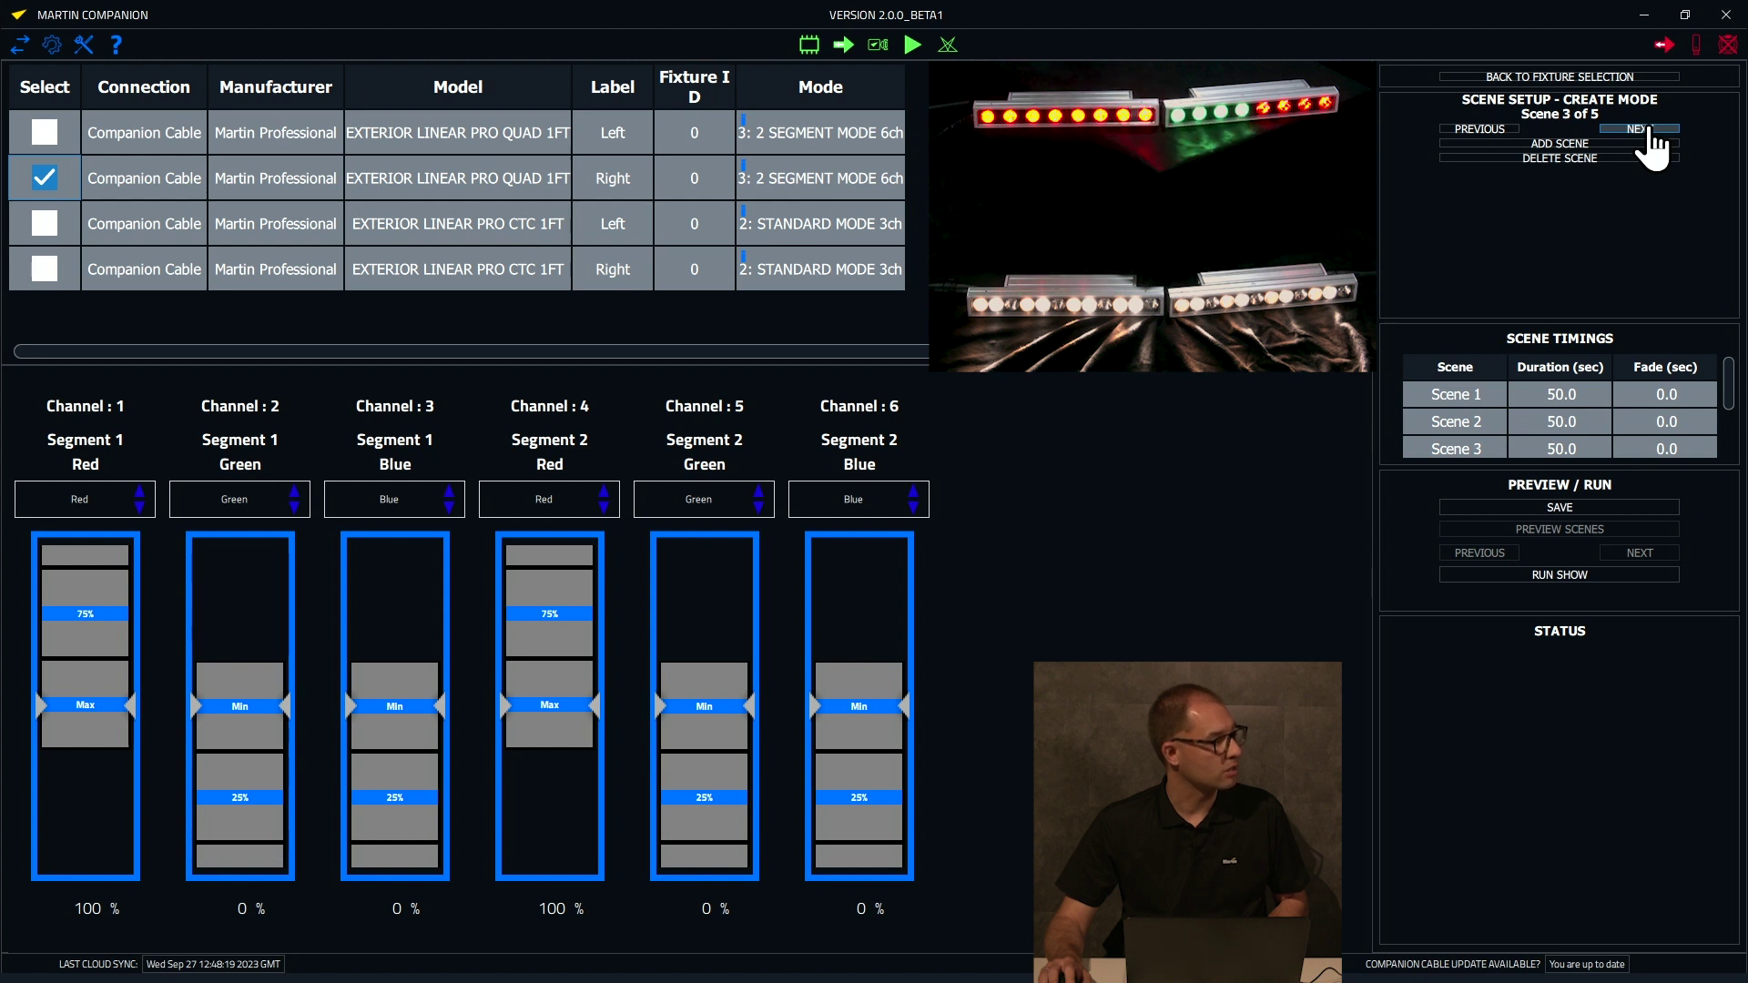
click(1650, 129)
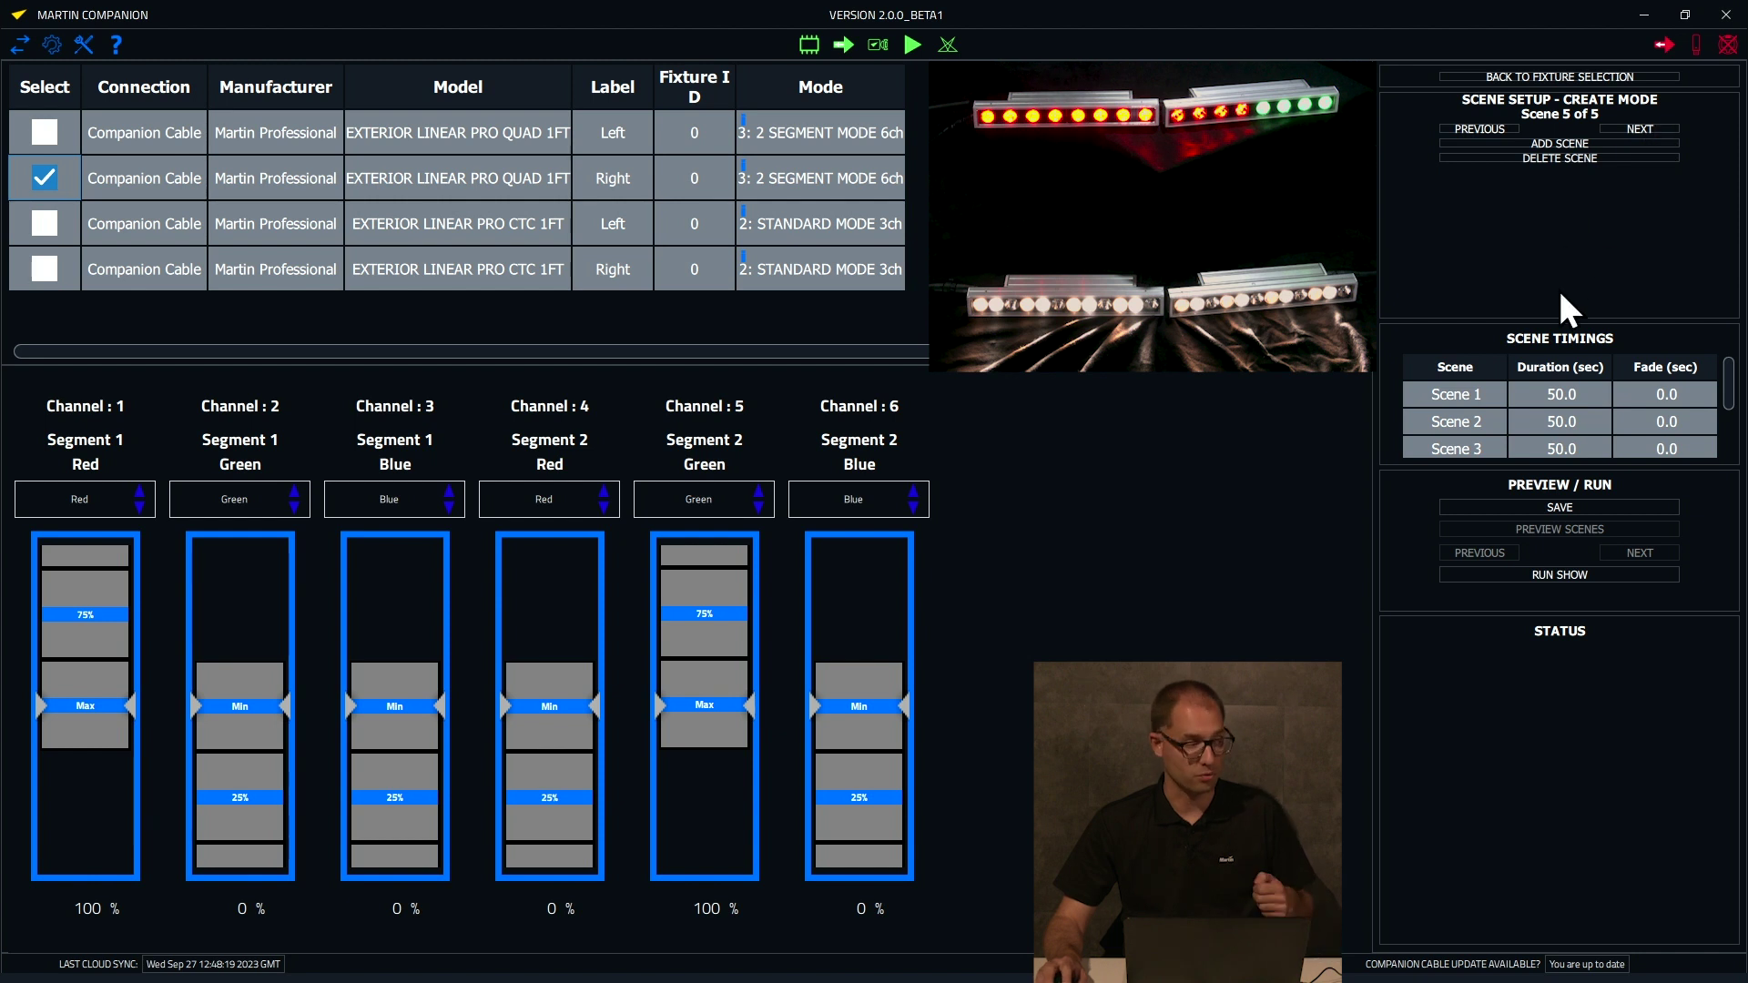
Set the duration of Scenes 2 through 5 to 5.0 seconds each in the scene timings
scroll(1584, 426, down, 2)
double_click(1593, 444)
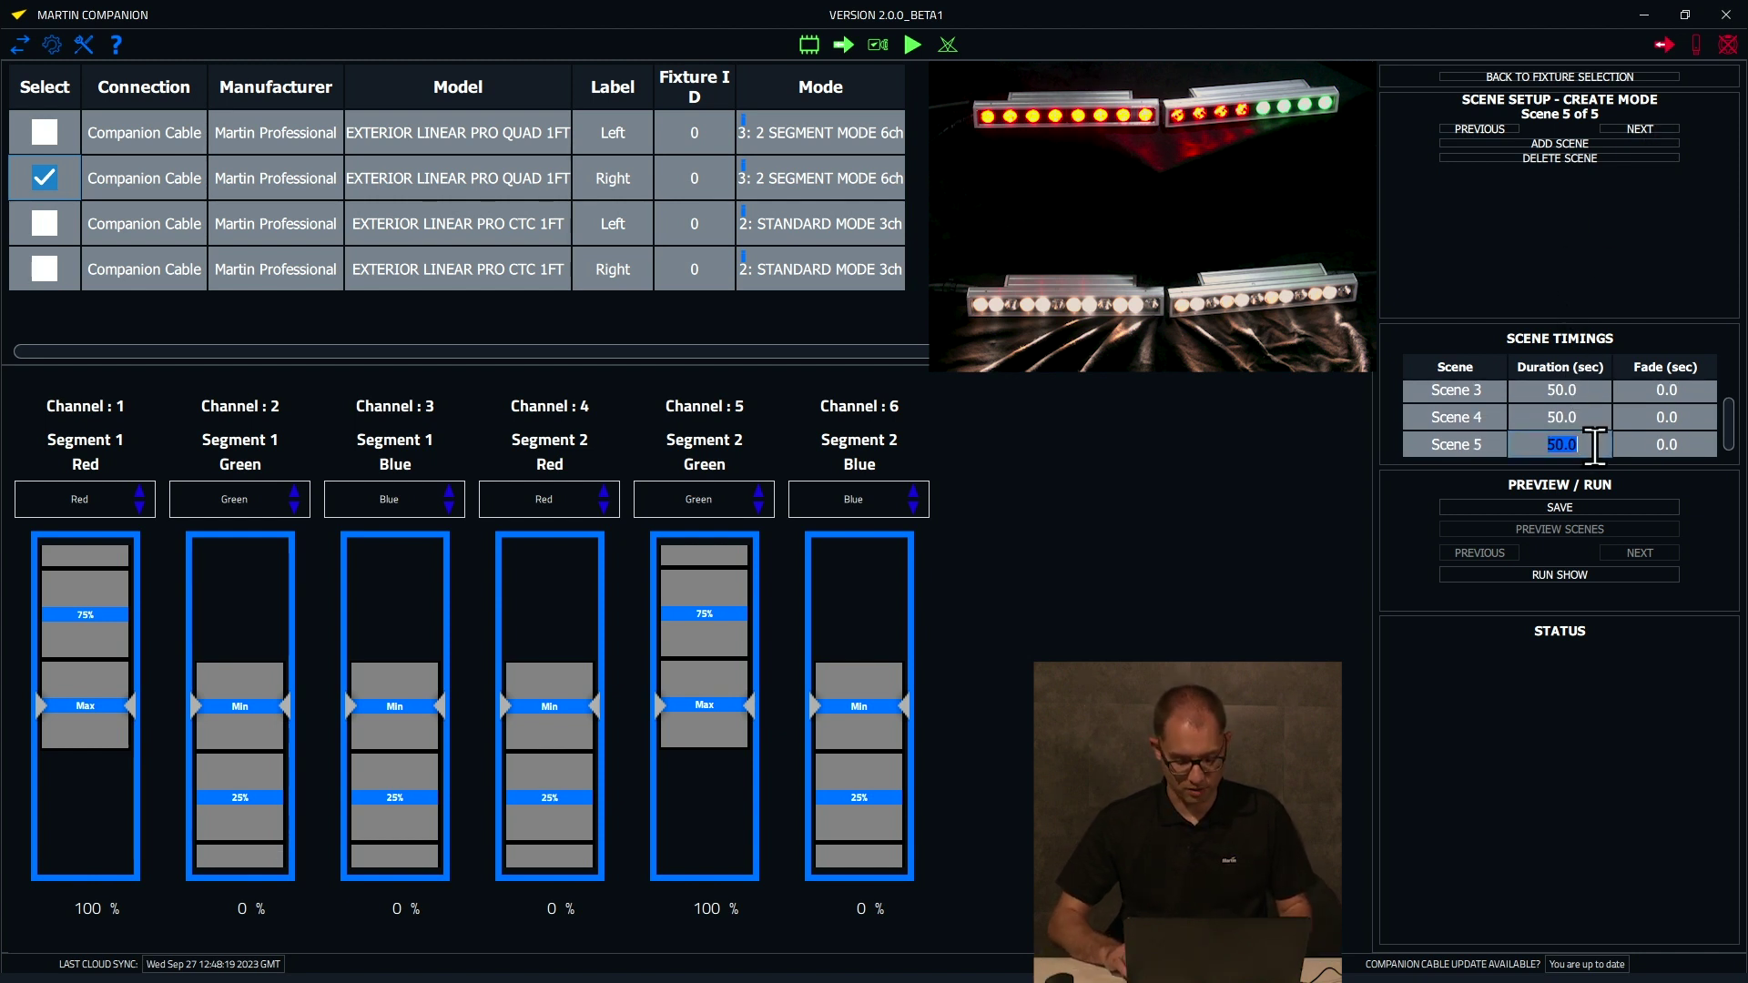
text(5.0)
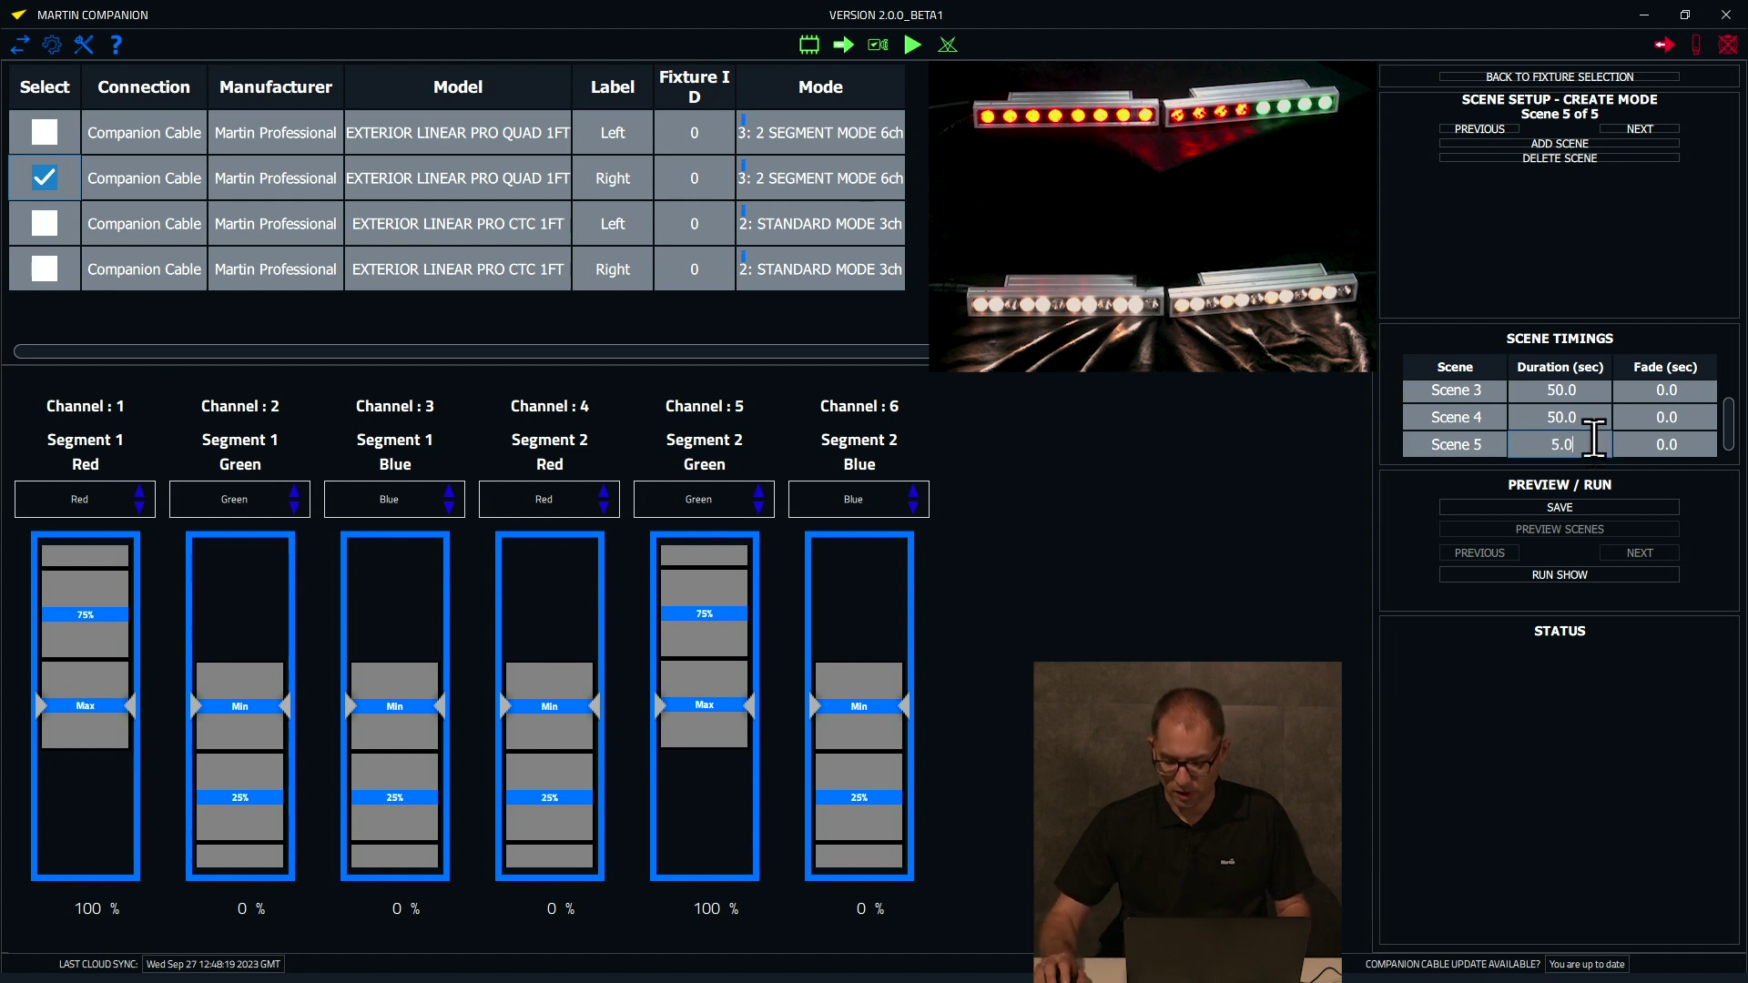
scroll(1582, 428, up, 2)
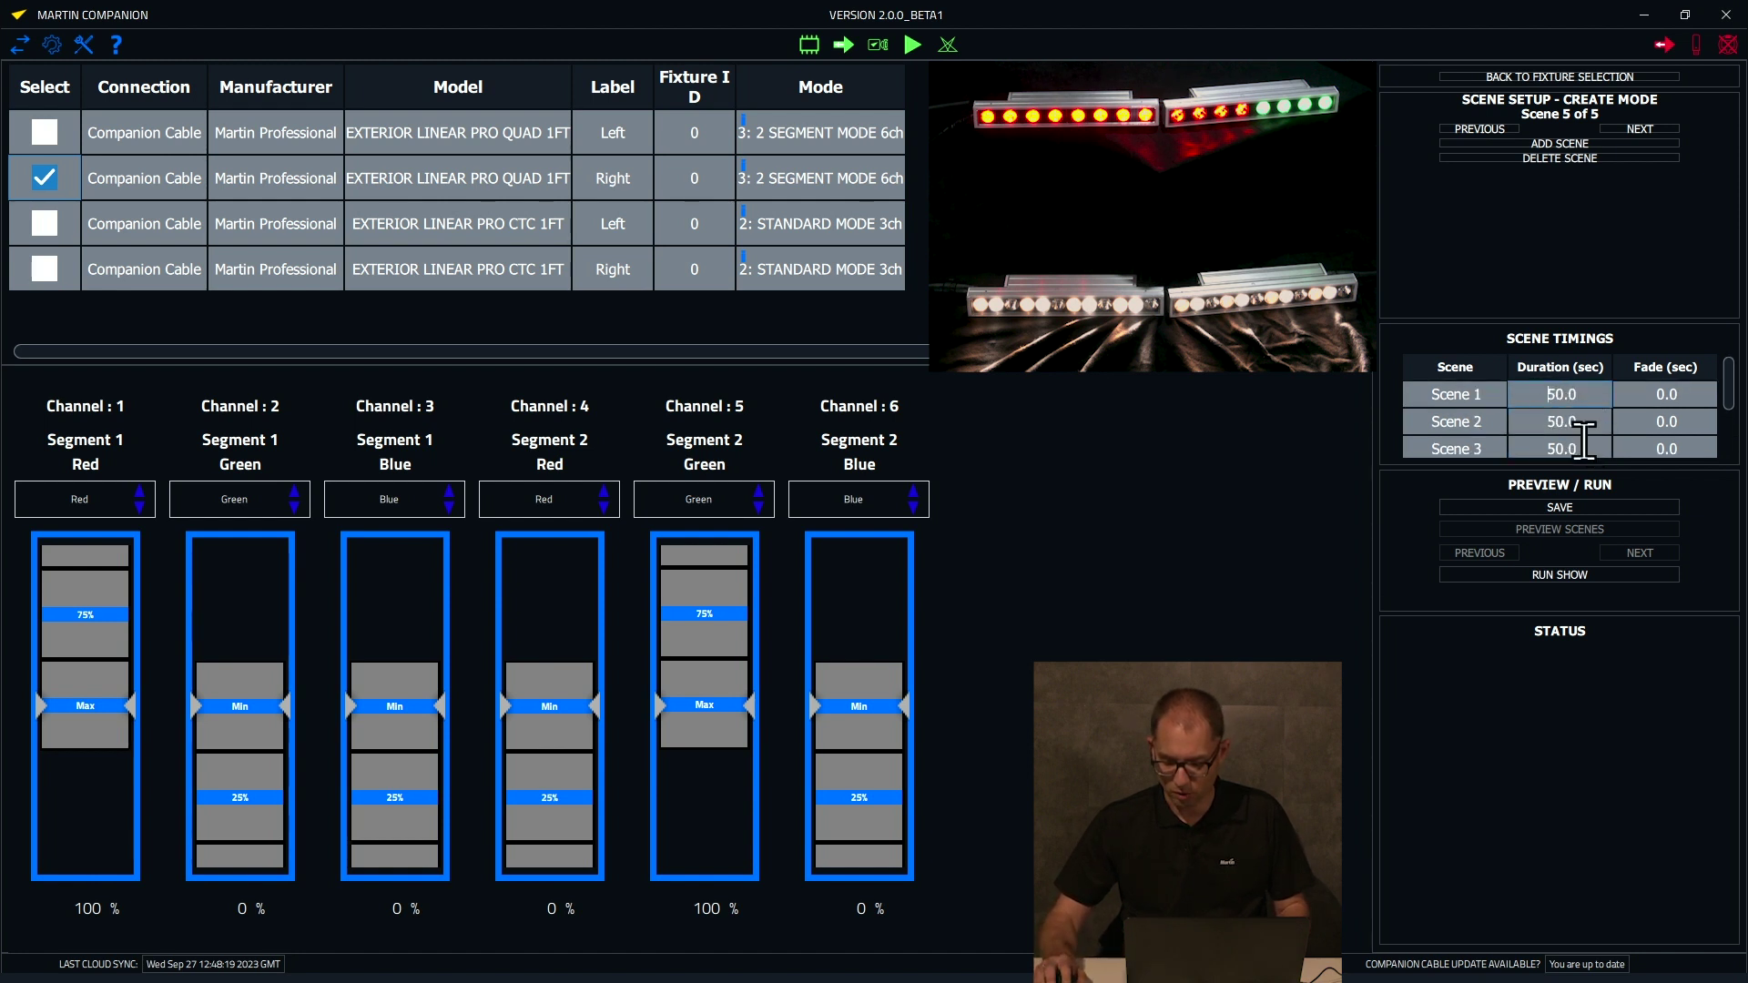
click(1588, 446)
text(50.0)
scroll(1589, 446, down, 2)
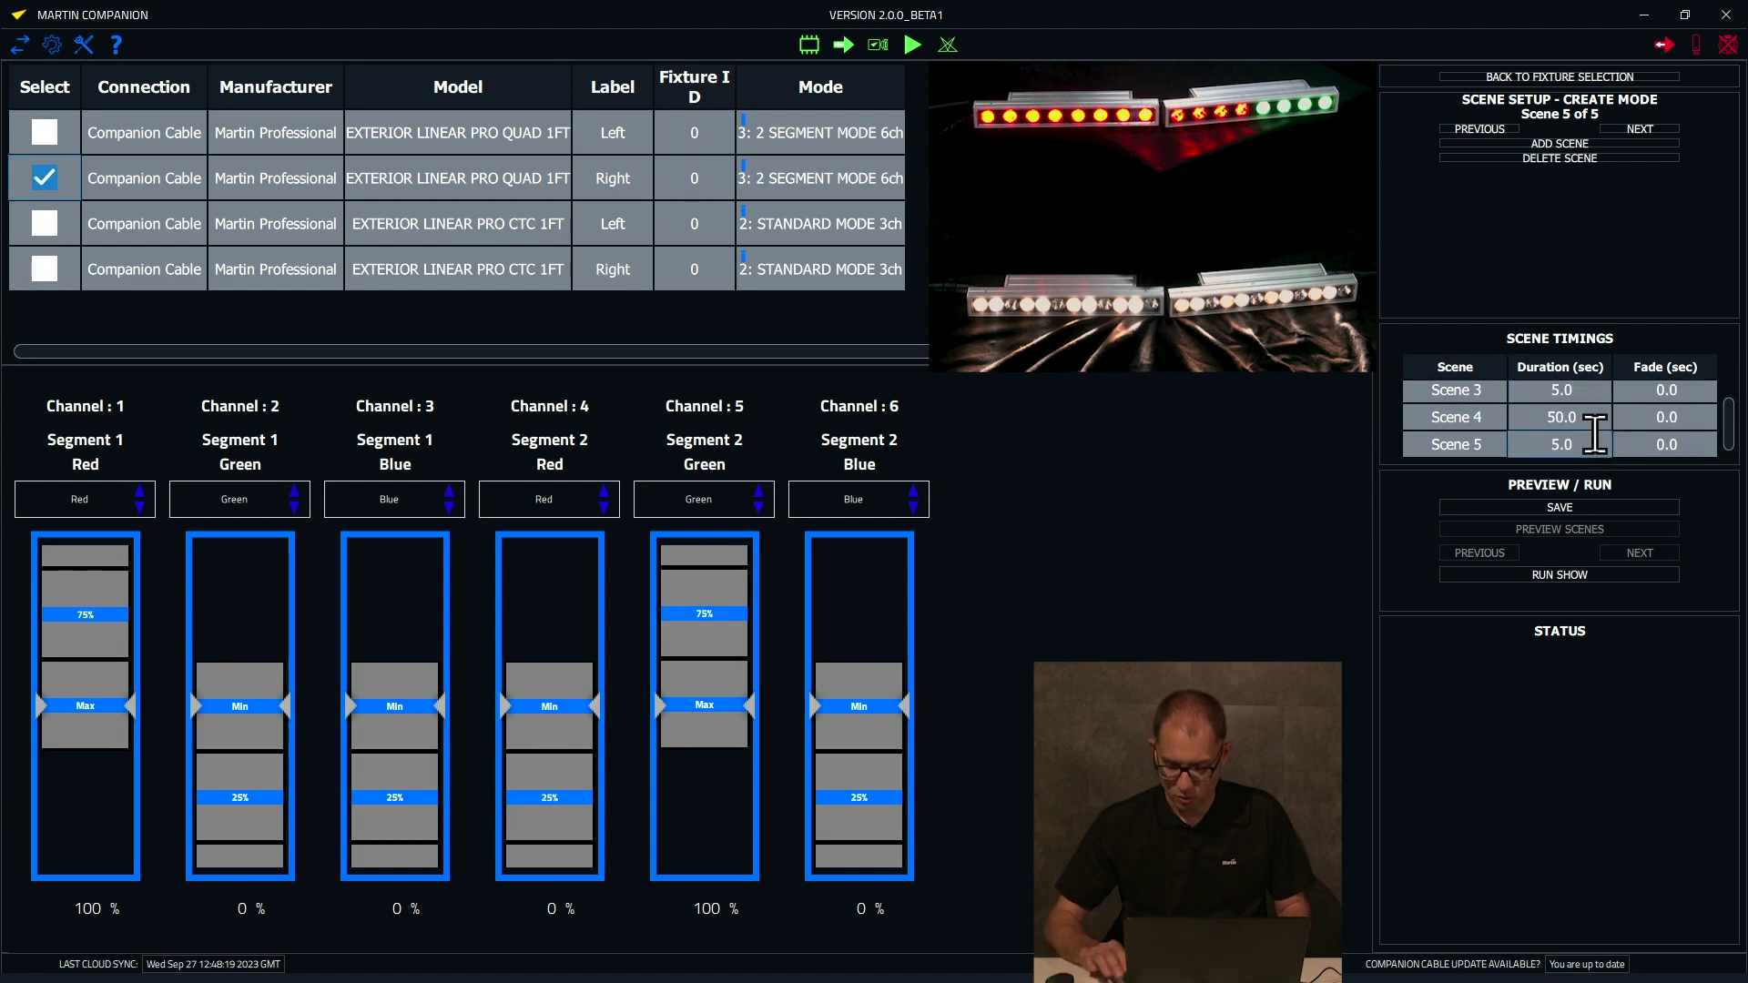
click(1596, 428)
text(5)
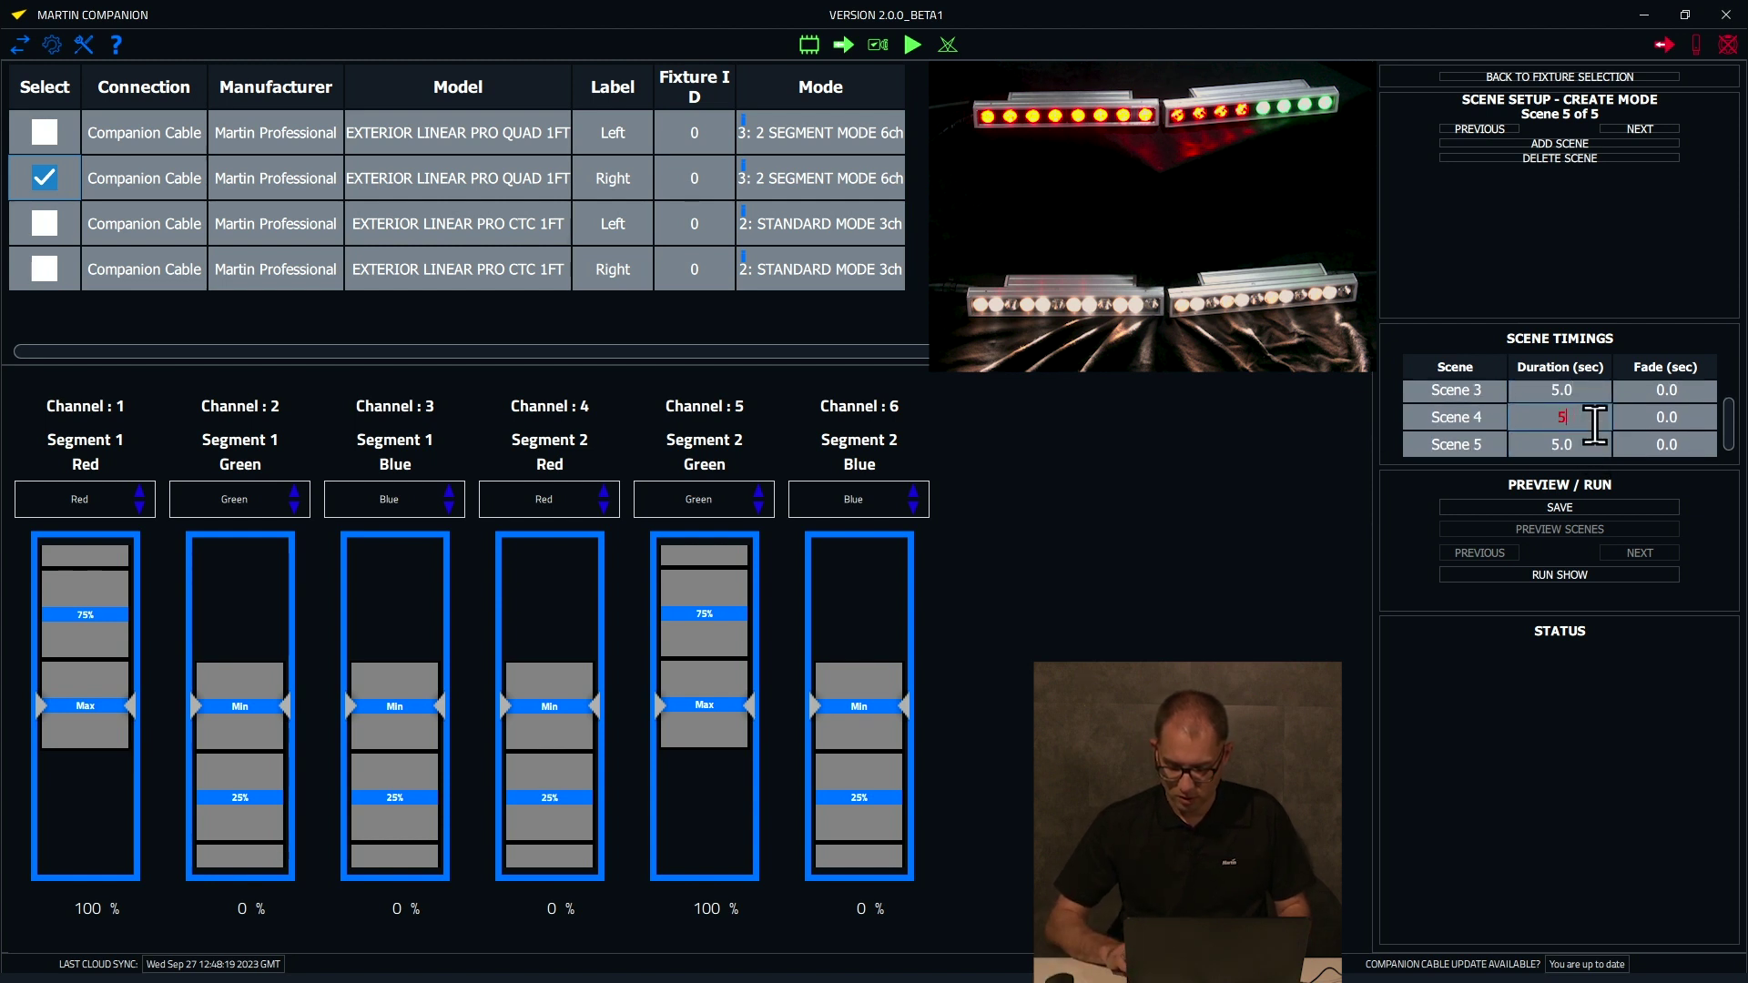
text(0..0)
Set the duration of Scene 1 to 3.0 seconds in the scene timings
scroll(1589, 420, up, 3)
click(1576, 394)
text(3.0)
key(Return)
click(1650, 393)
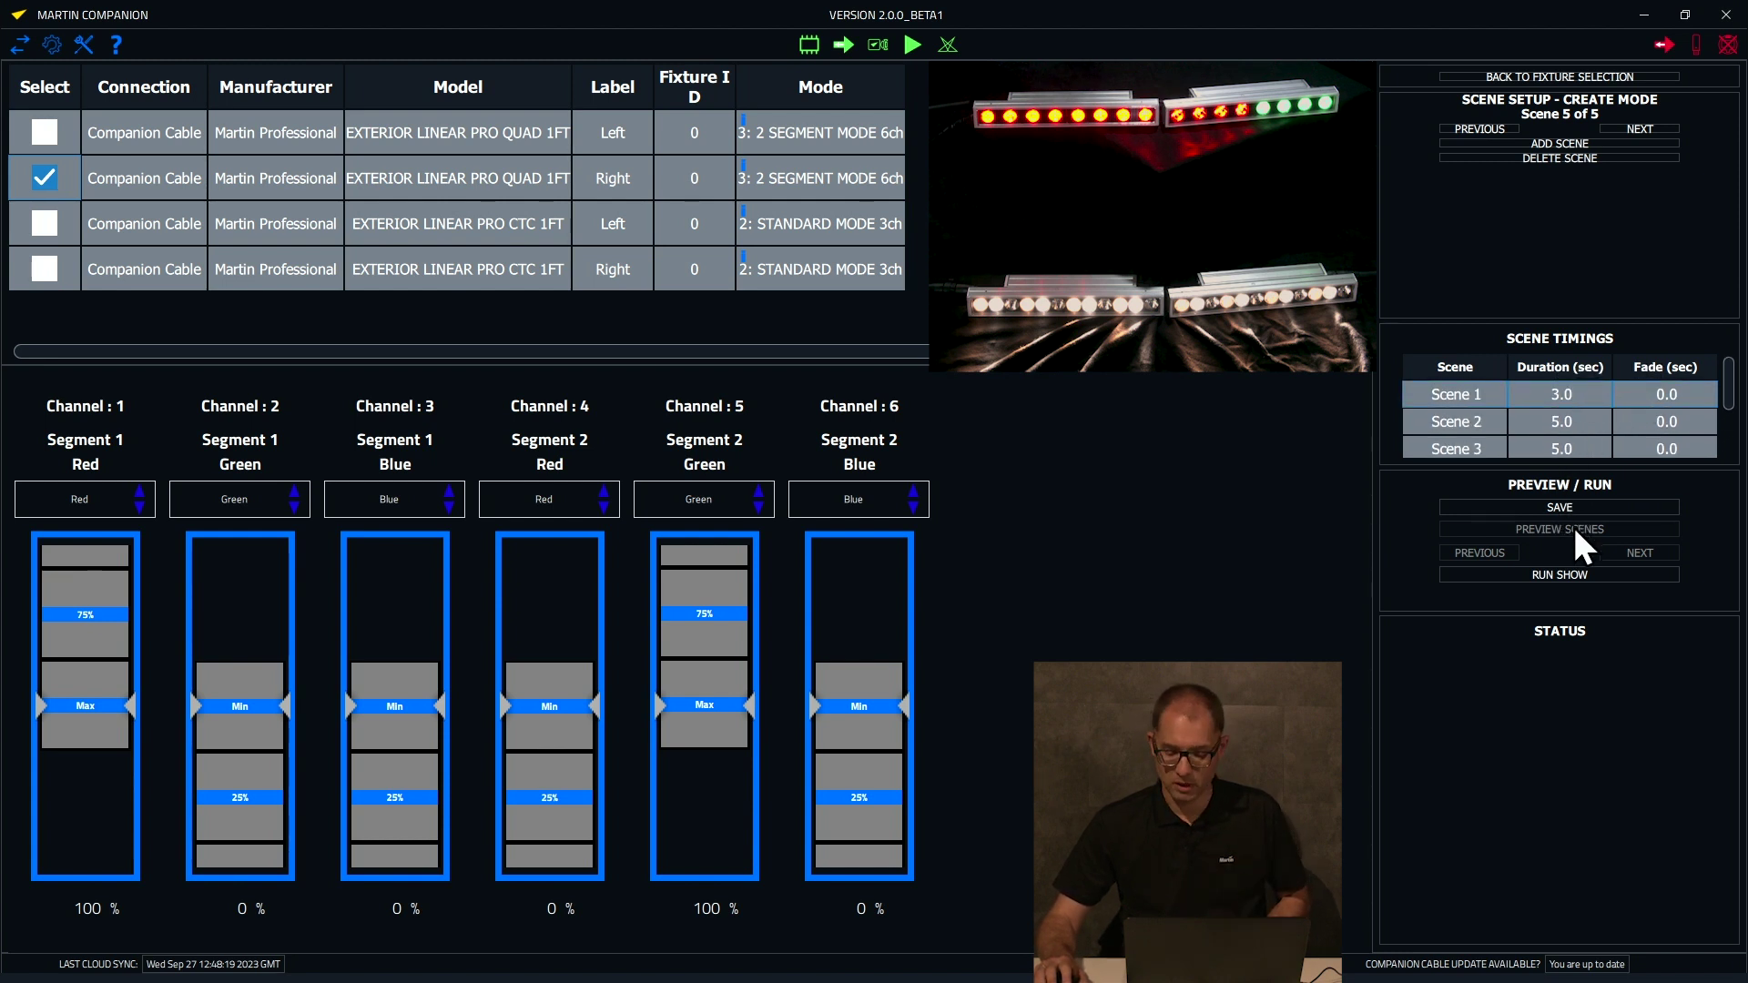
Save the five-scene show, check the timings of the last scenes and run the show
click(1449, 506)
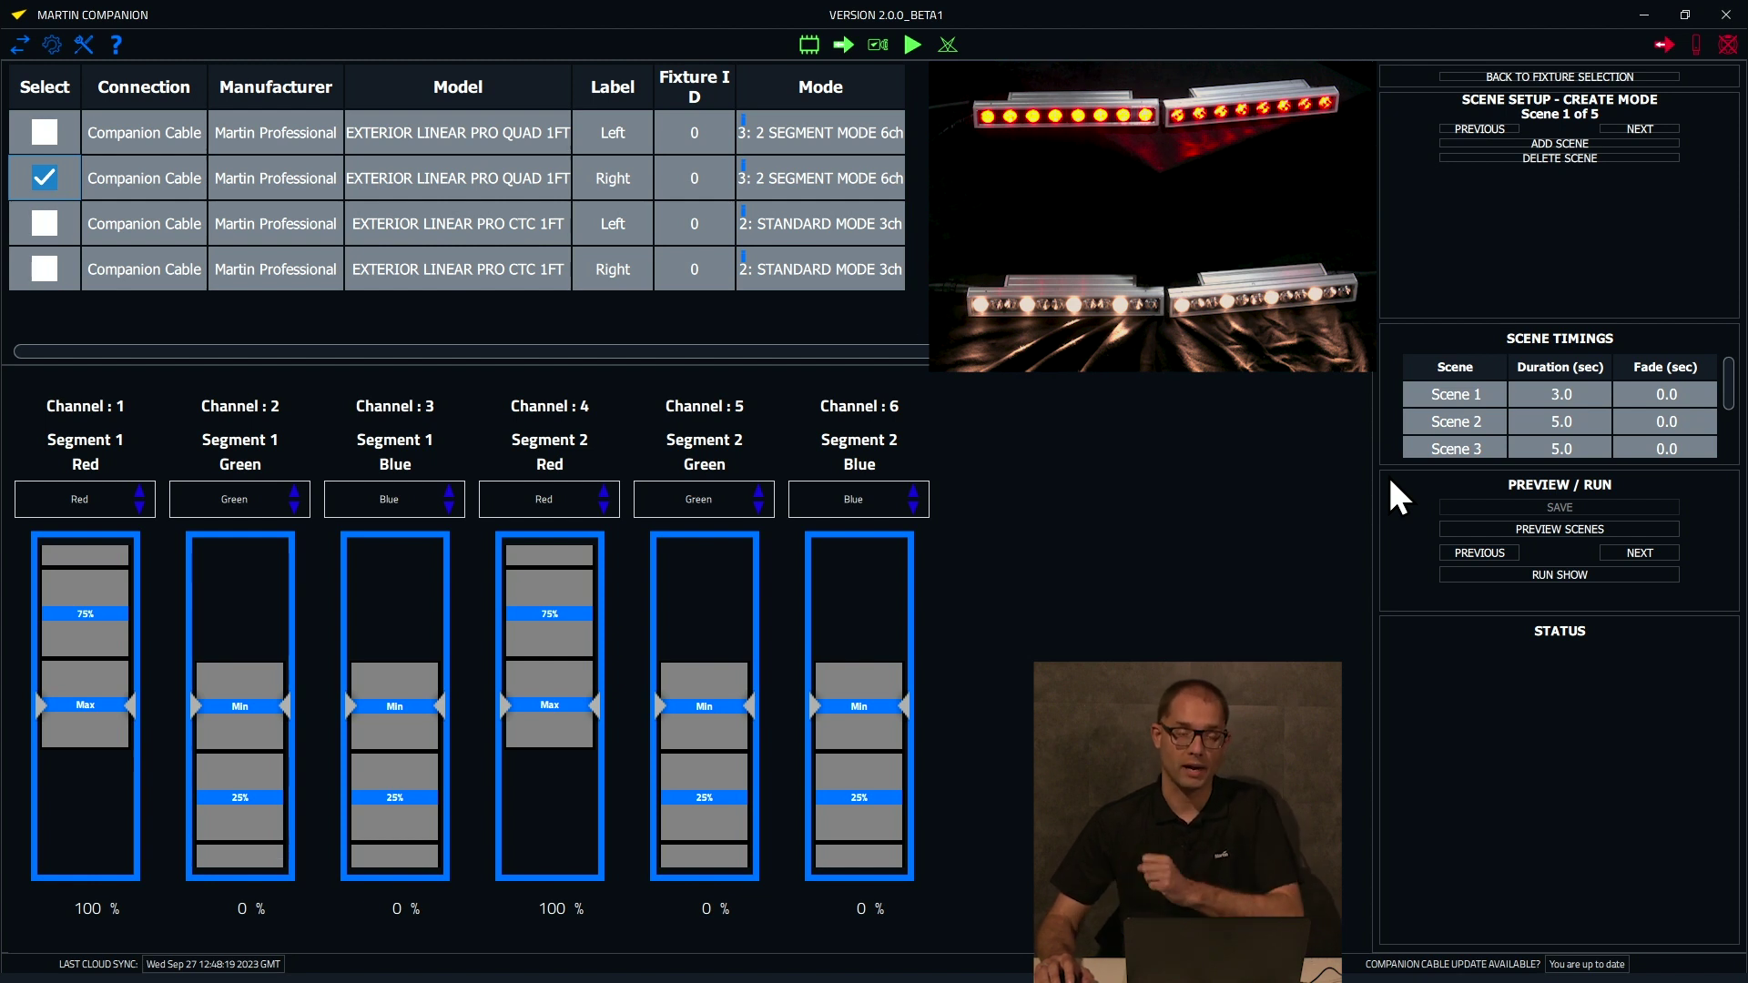
scroll(1557, 418, down, 2)
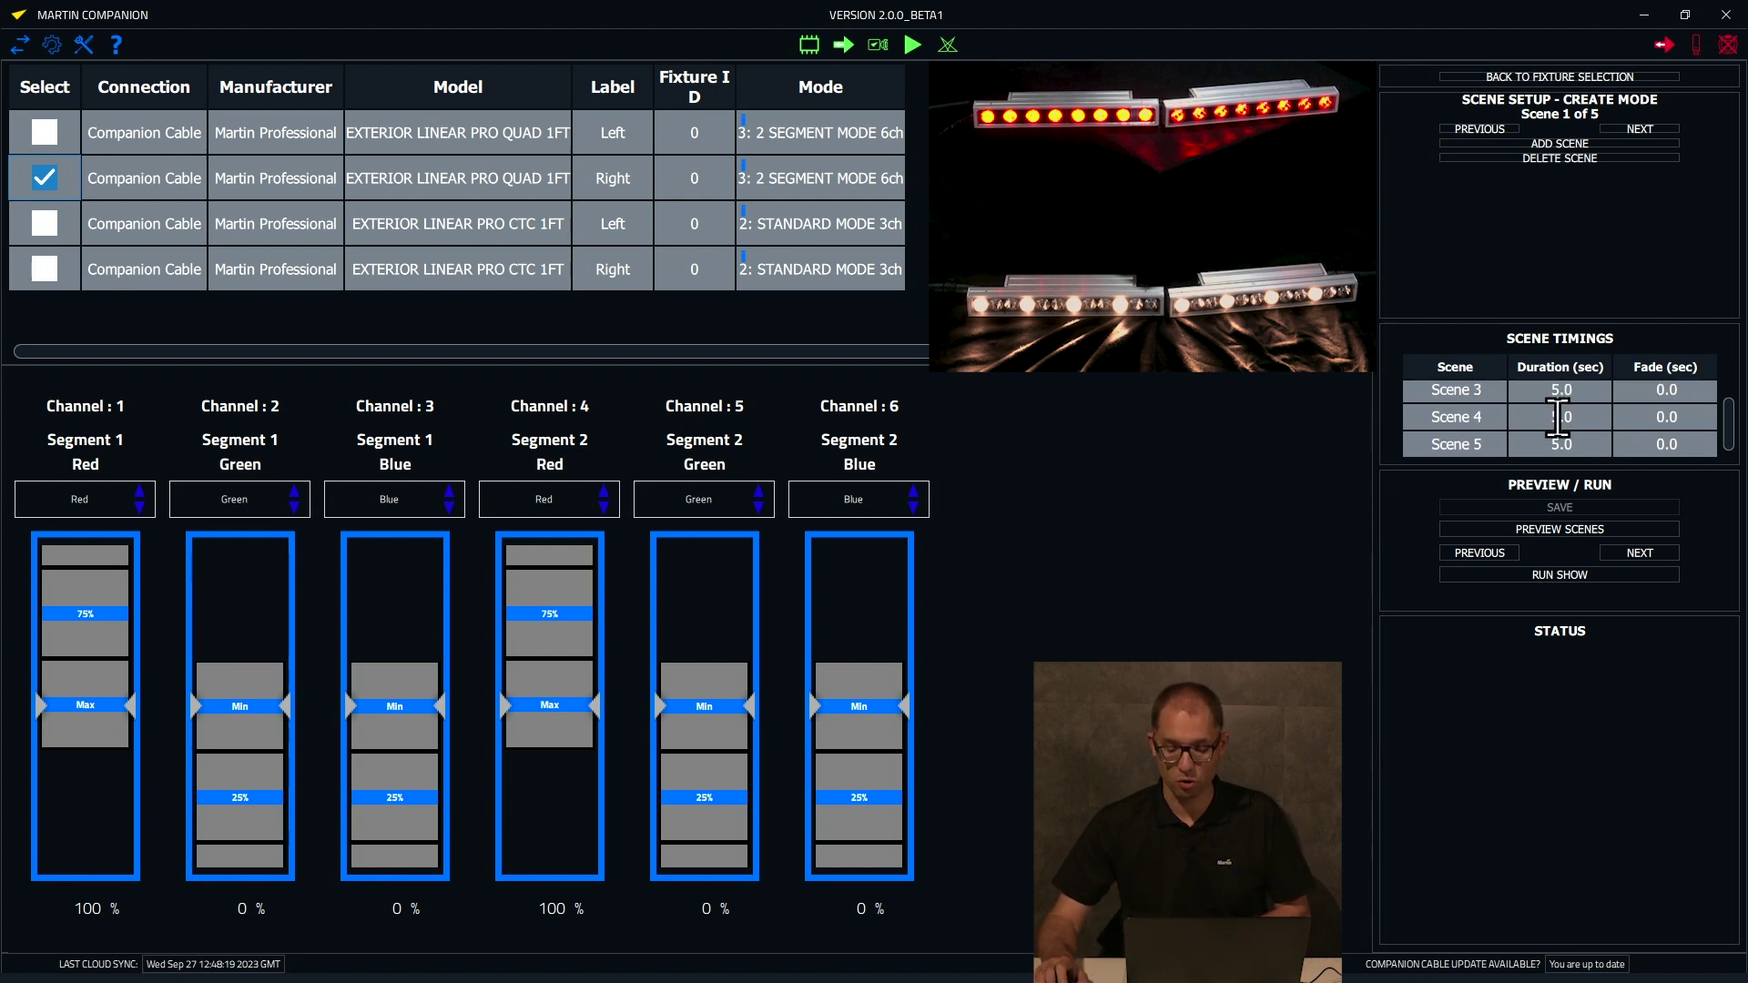
click(1560, 576)
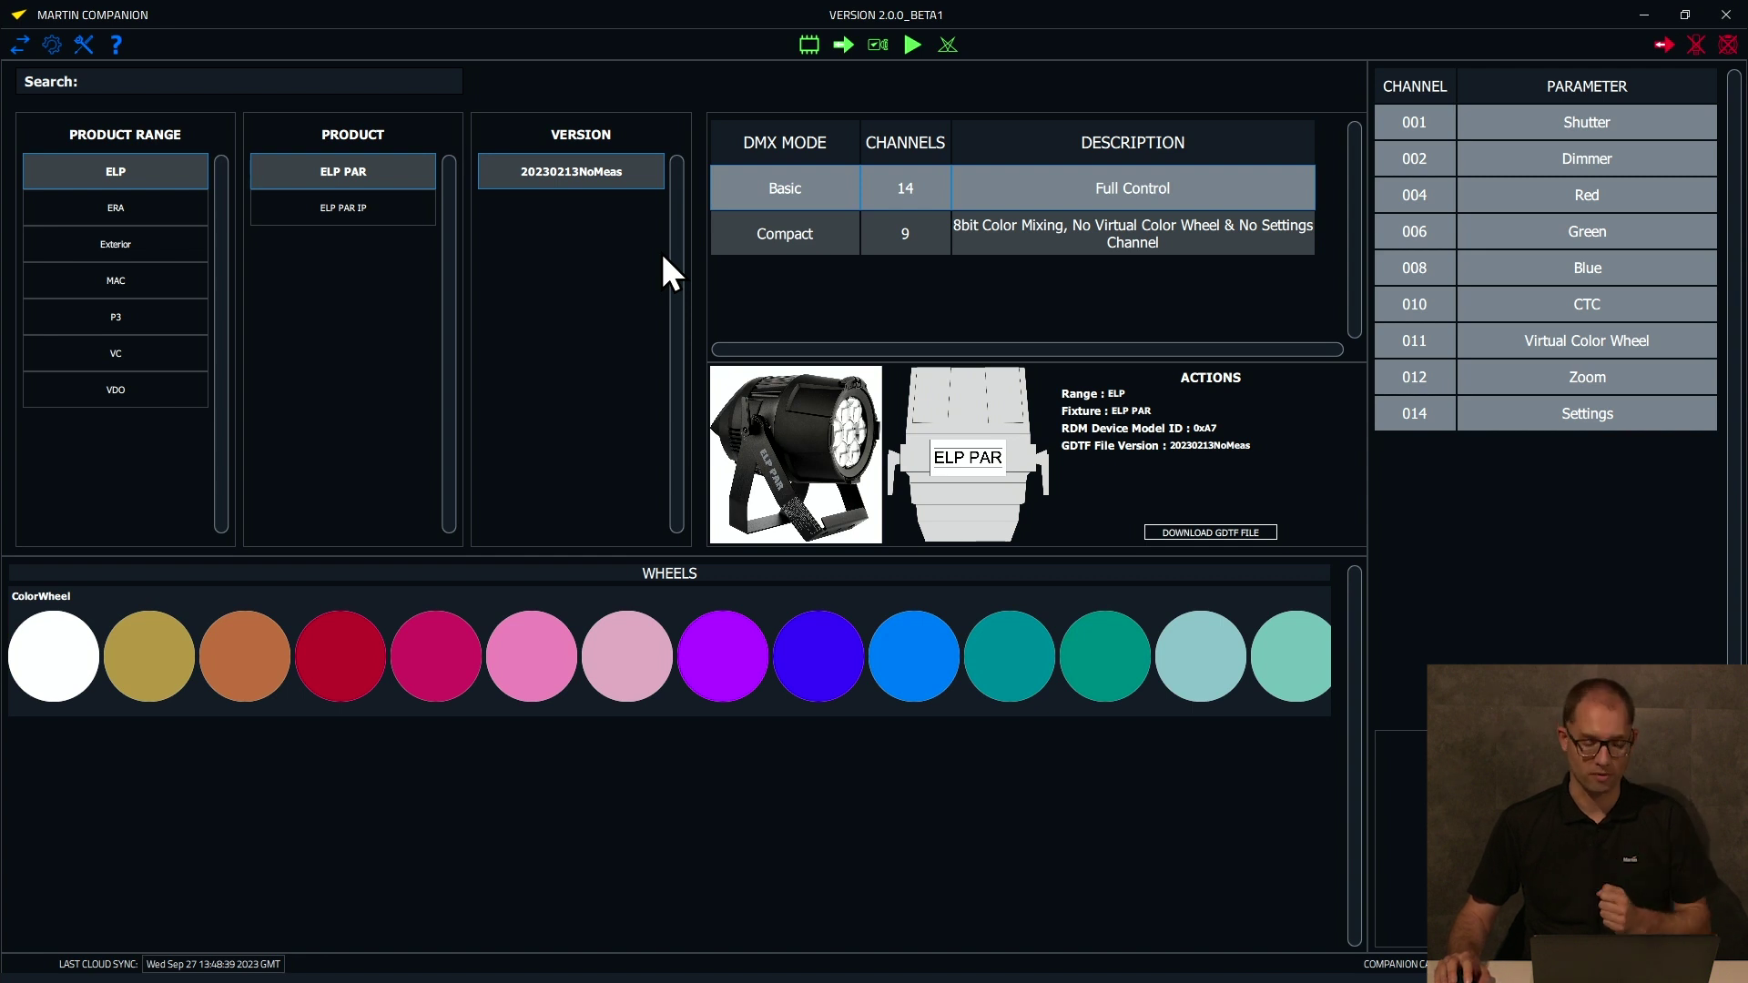
Browse the ERA range in the fixture library and view the Extended DMX mode of the ERA 400 Performance WRM
click(171, 222)
click(332, 278)
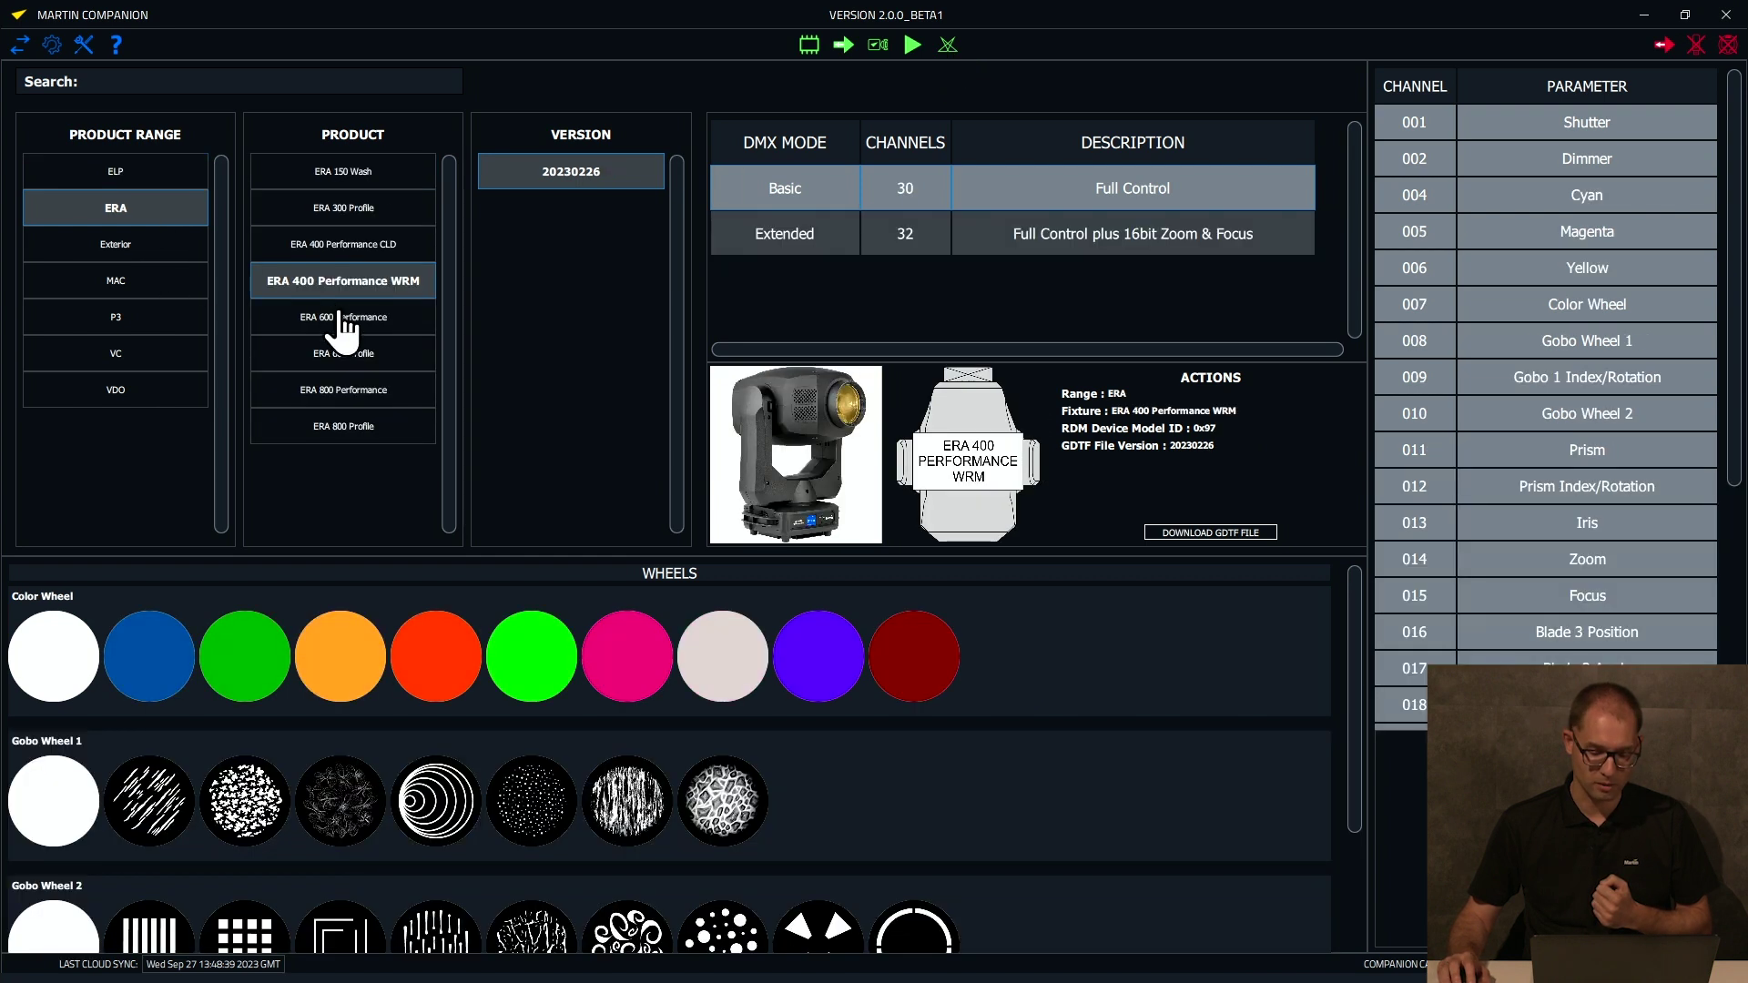
click(330, 321)
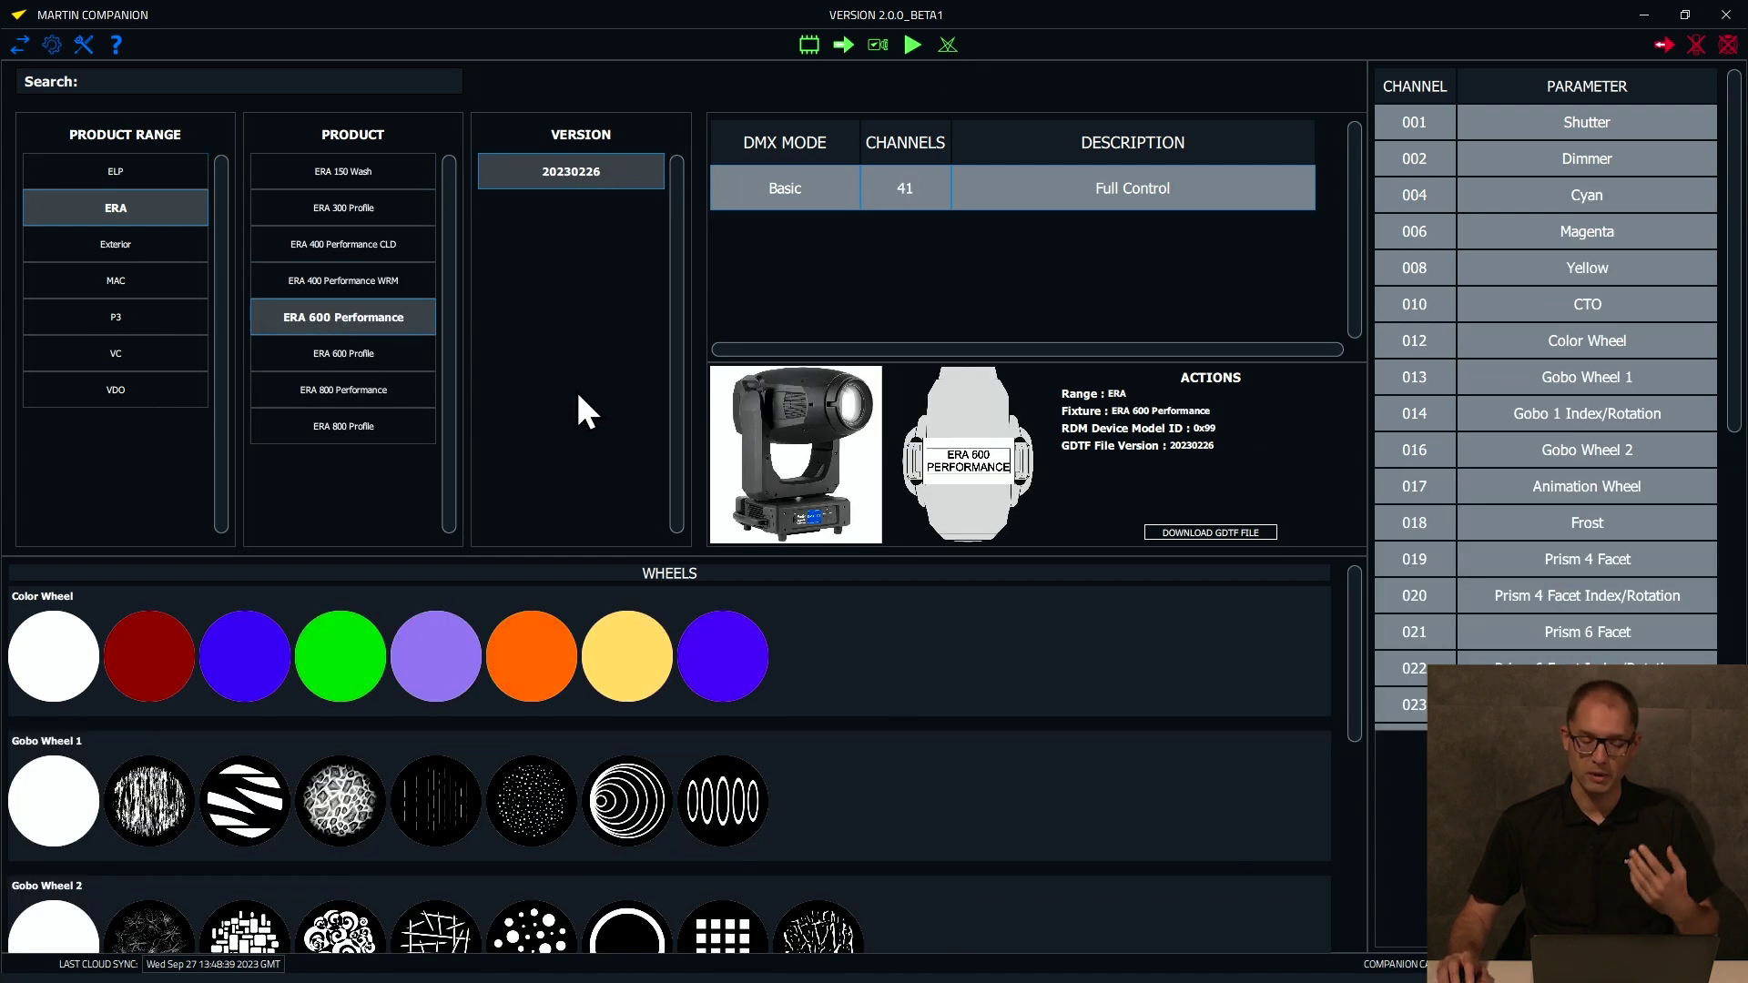
click(368, 357)
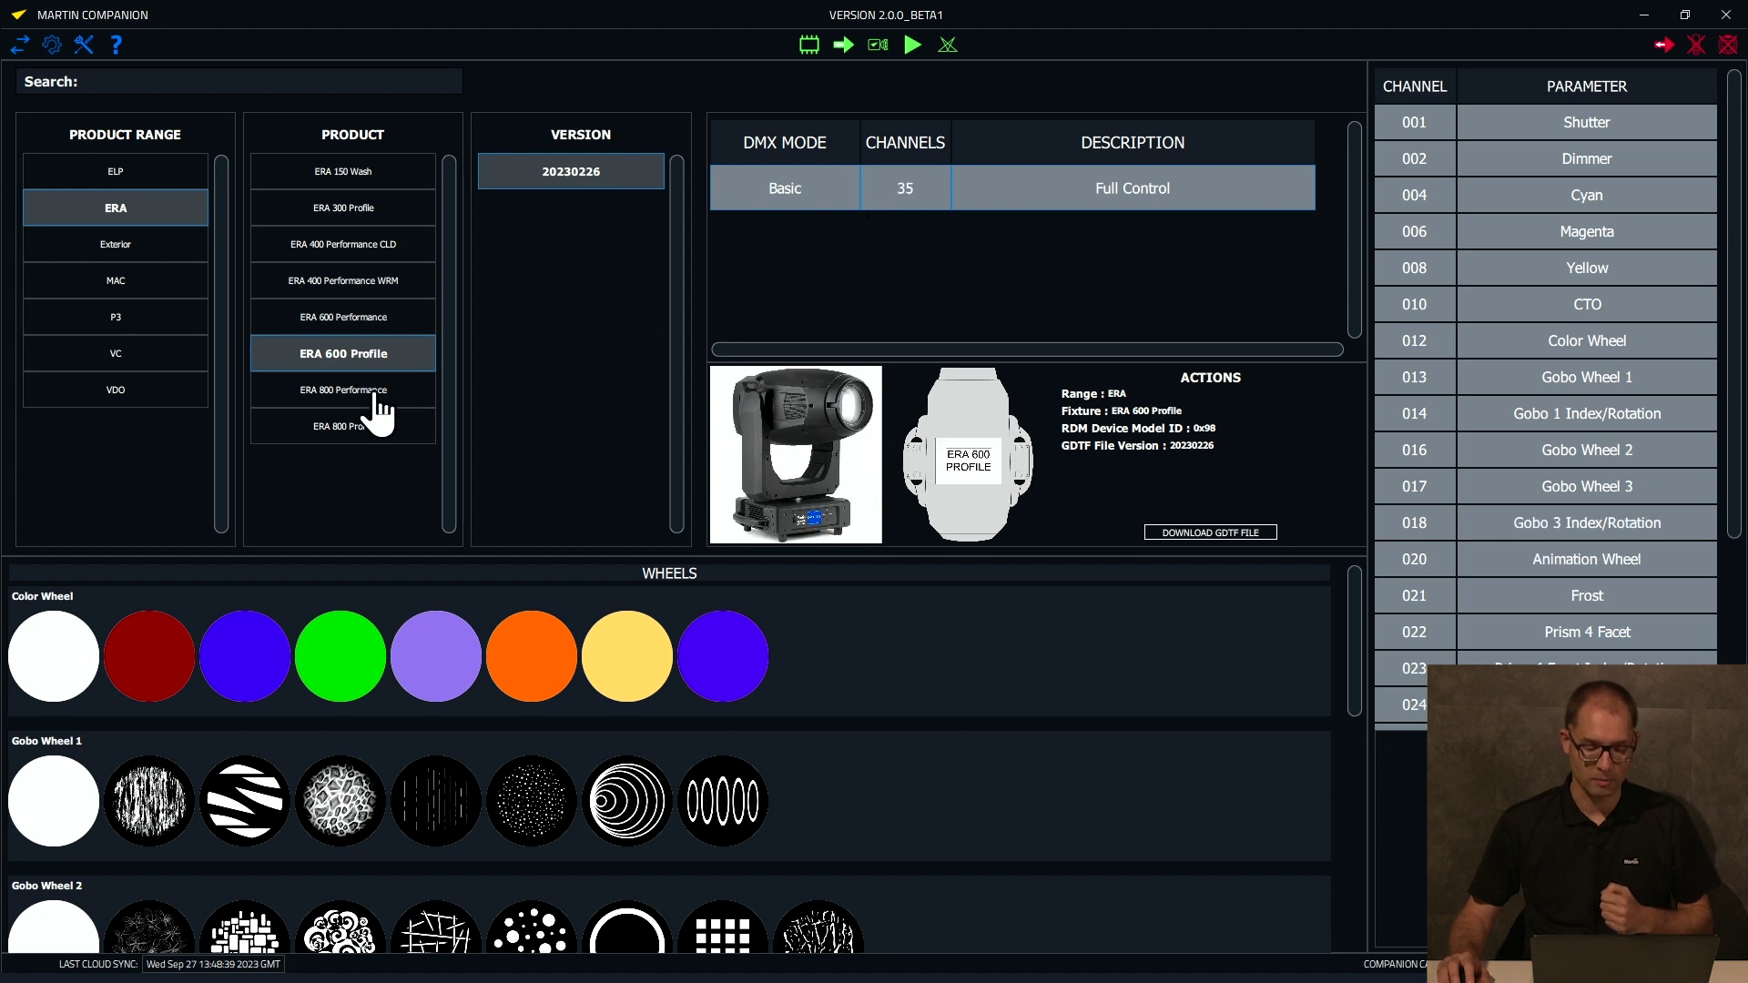
click(377, 394)
click(375, 287)
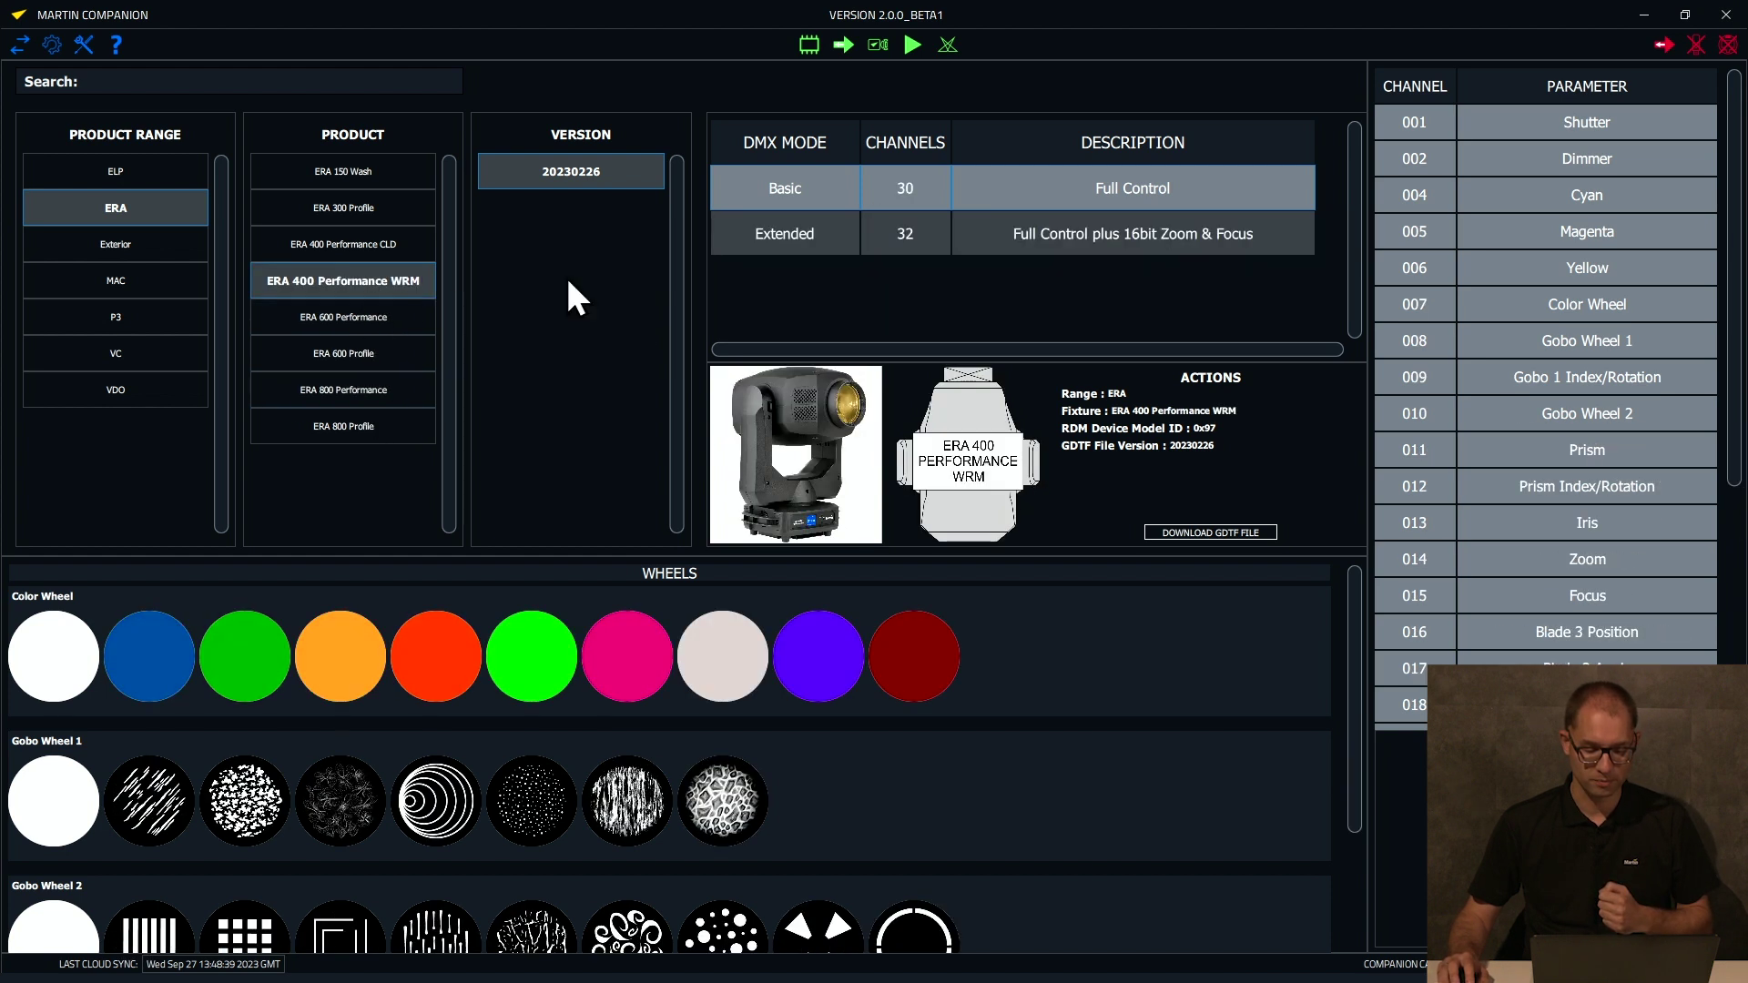
click(942, 238)
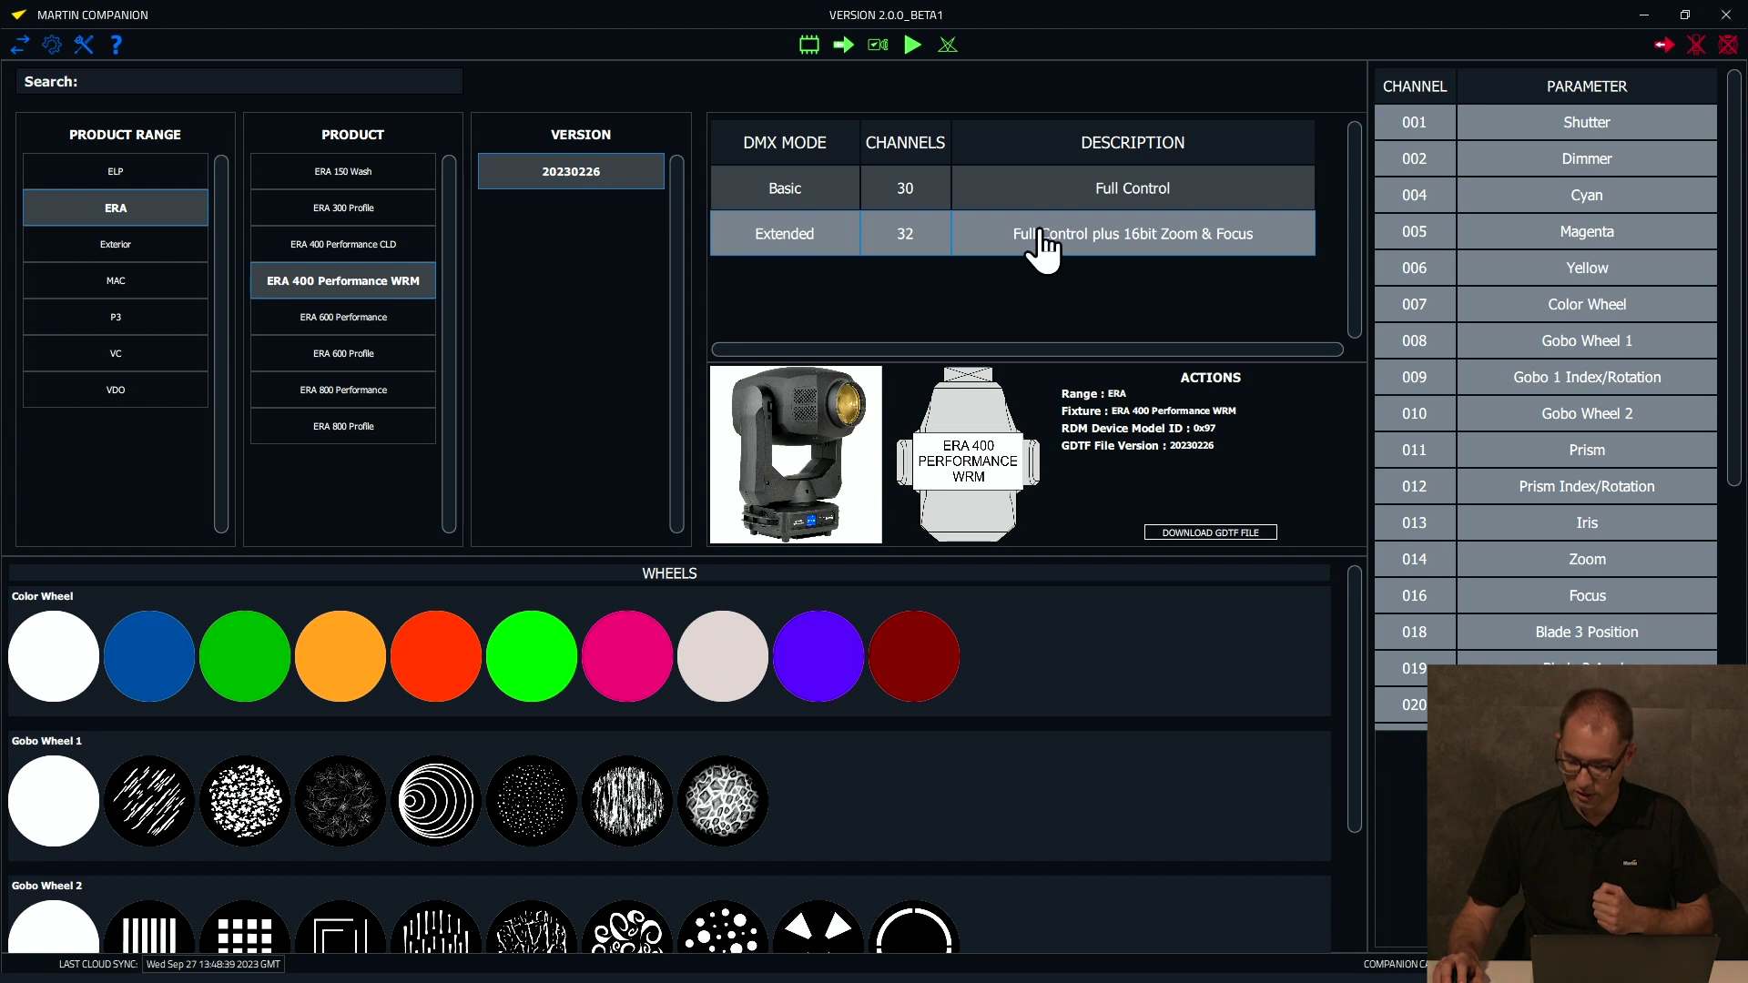
View the Basic DMX mode of the ERA 400 Performance WRM and examine its color, gobo and prism wheels
click(970, 195)
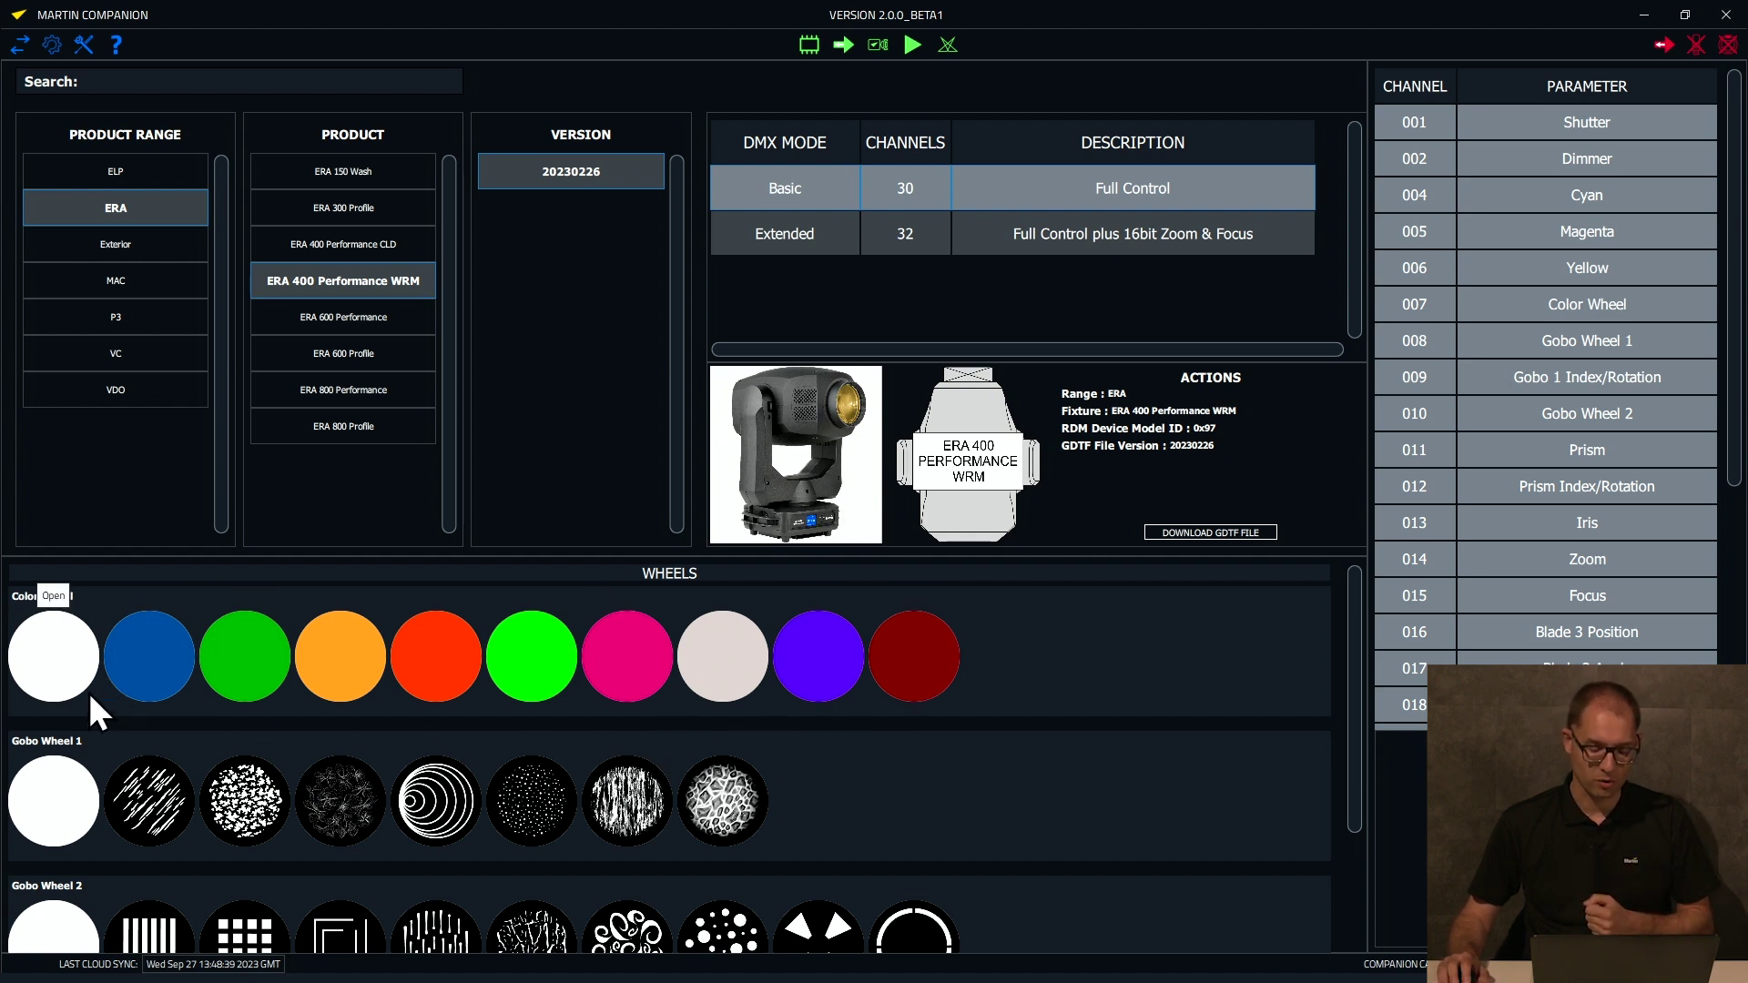
scroll(210, 742, down, 2)
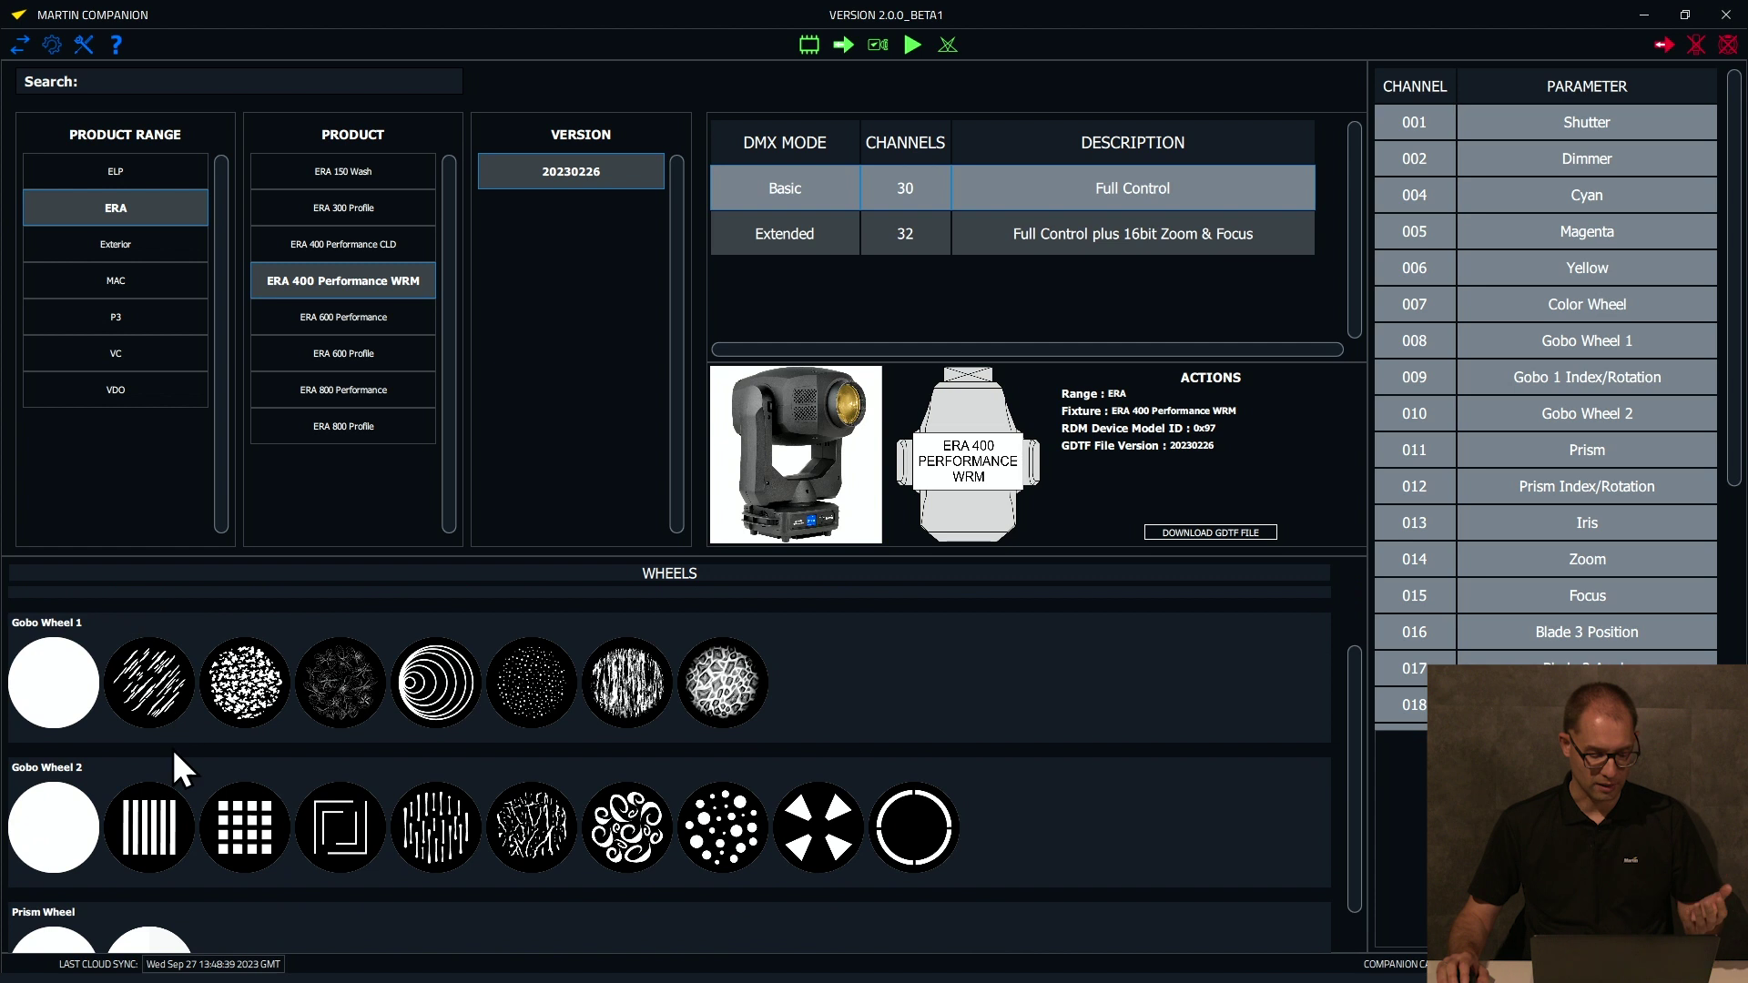
scroll(758, 794, down, 1)
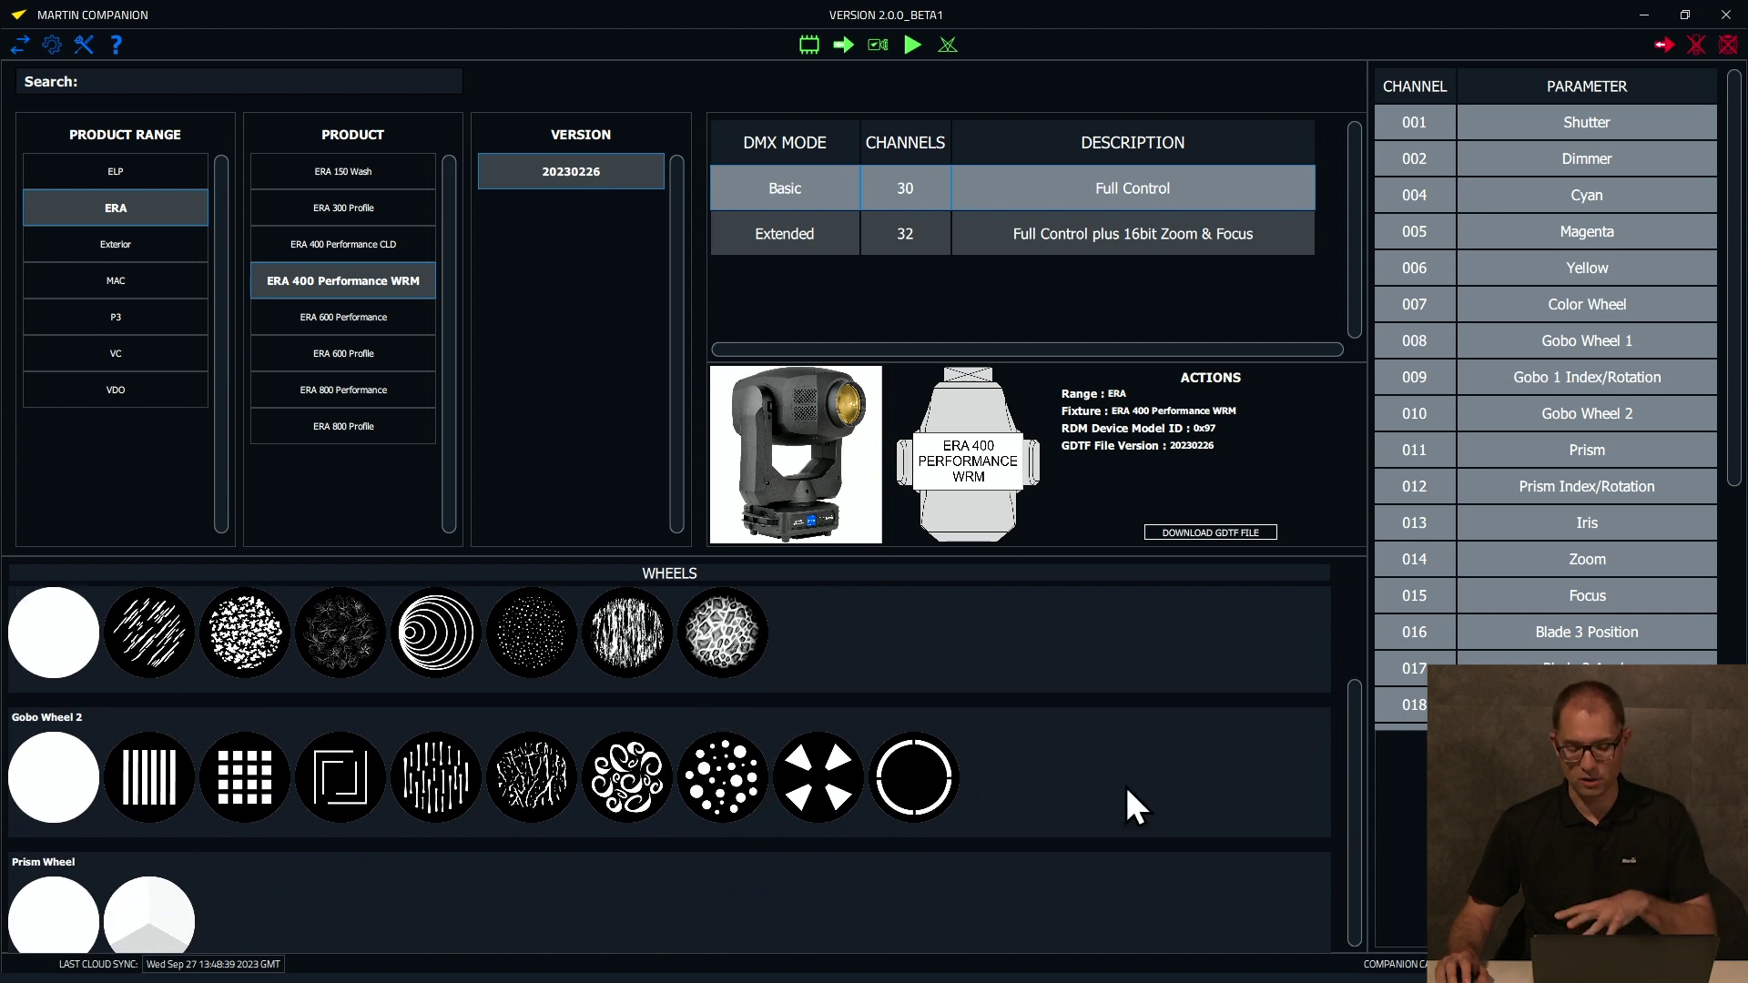
scroll(894, 725, up, 3)
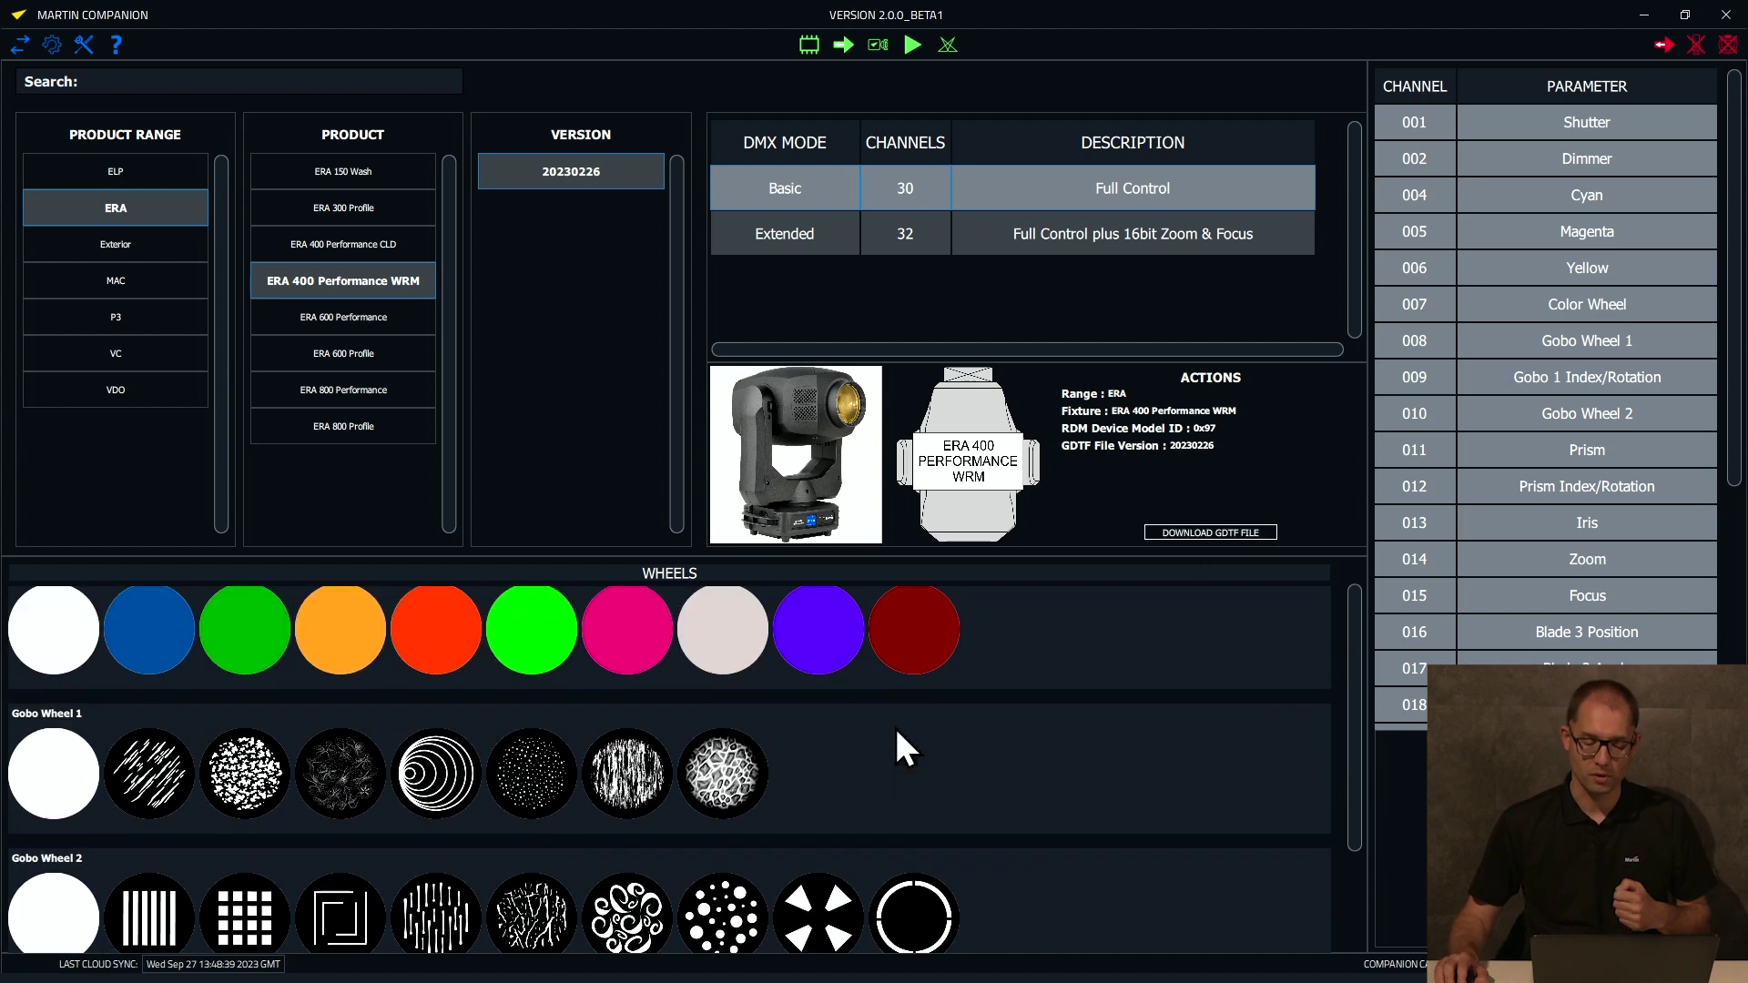
scroll(897, 731, up, 1)
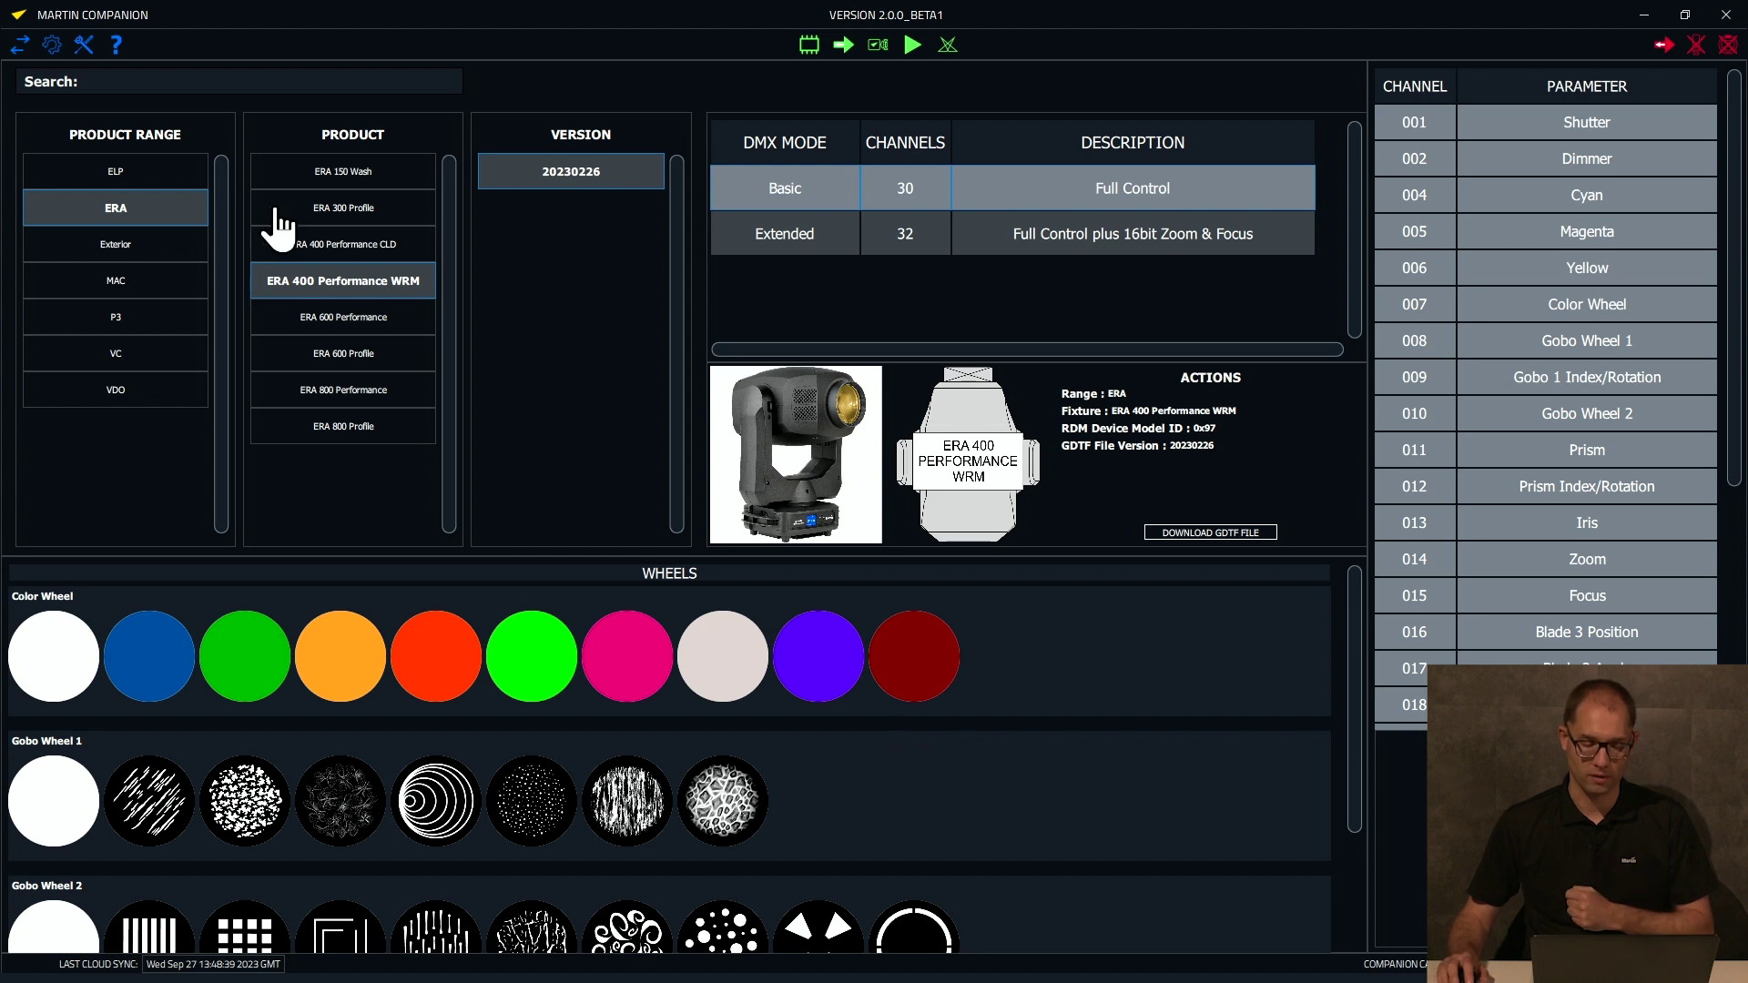
Search the fixture library for "encore" and examine the channel list and wheels of the MAC Encore Performance WRM
click(235, 83)
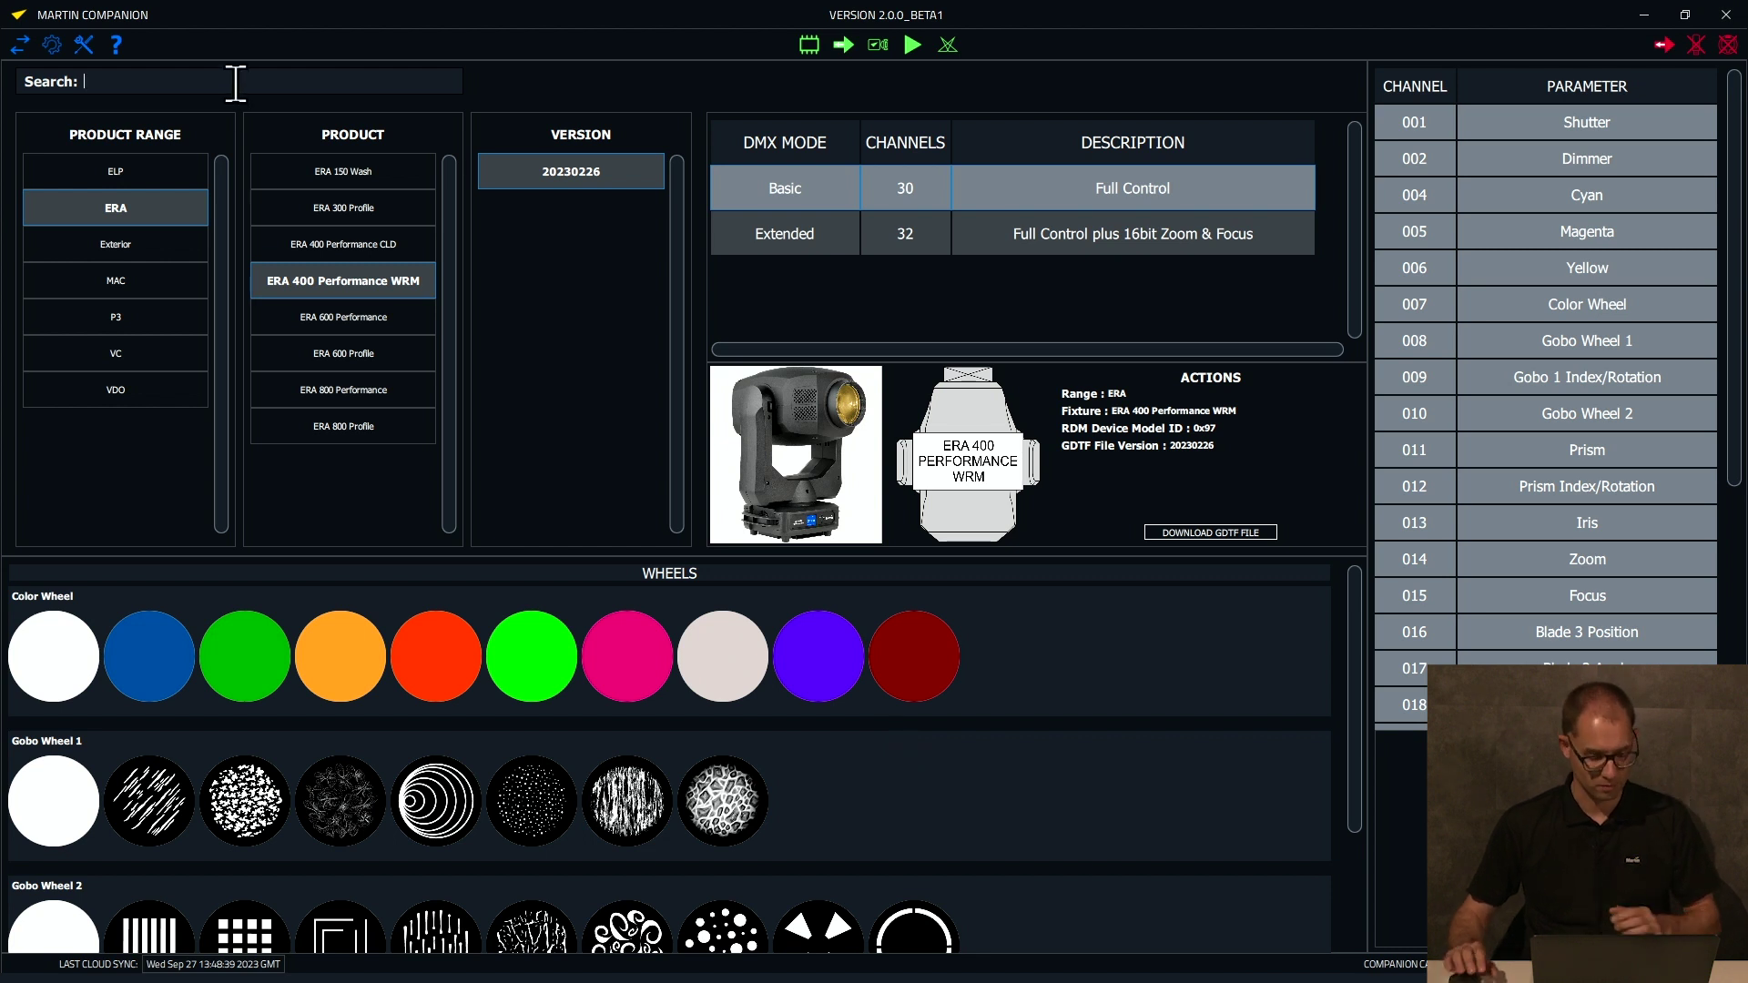
text(encore)
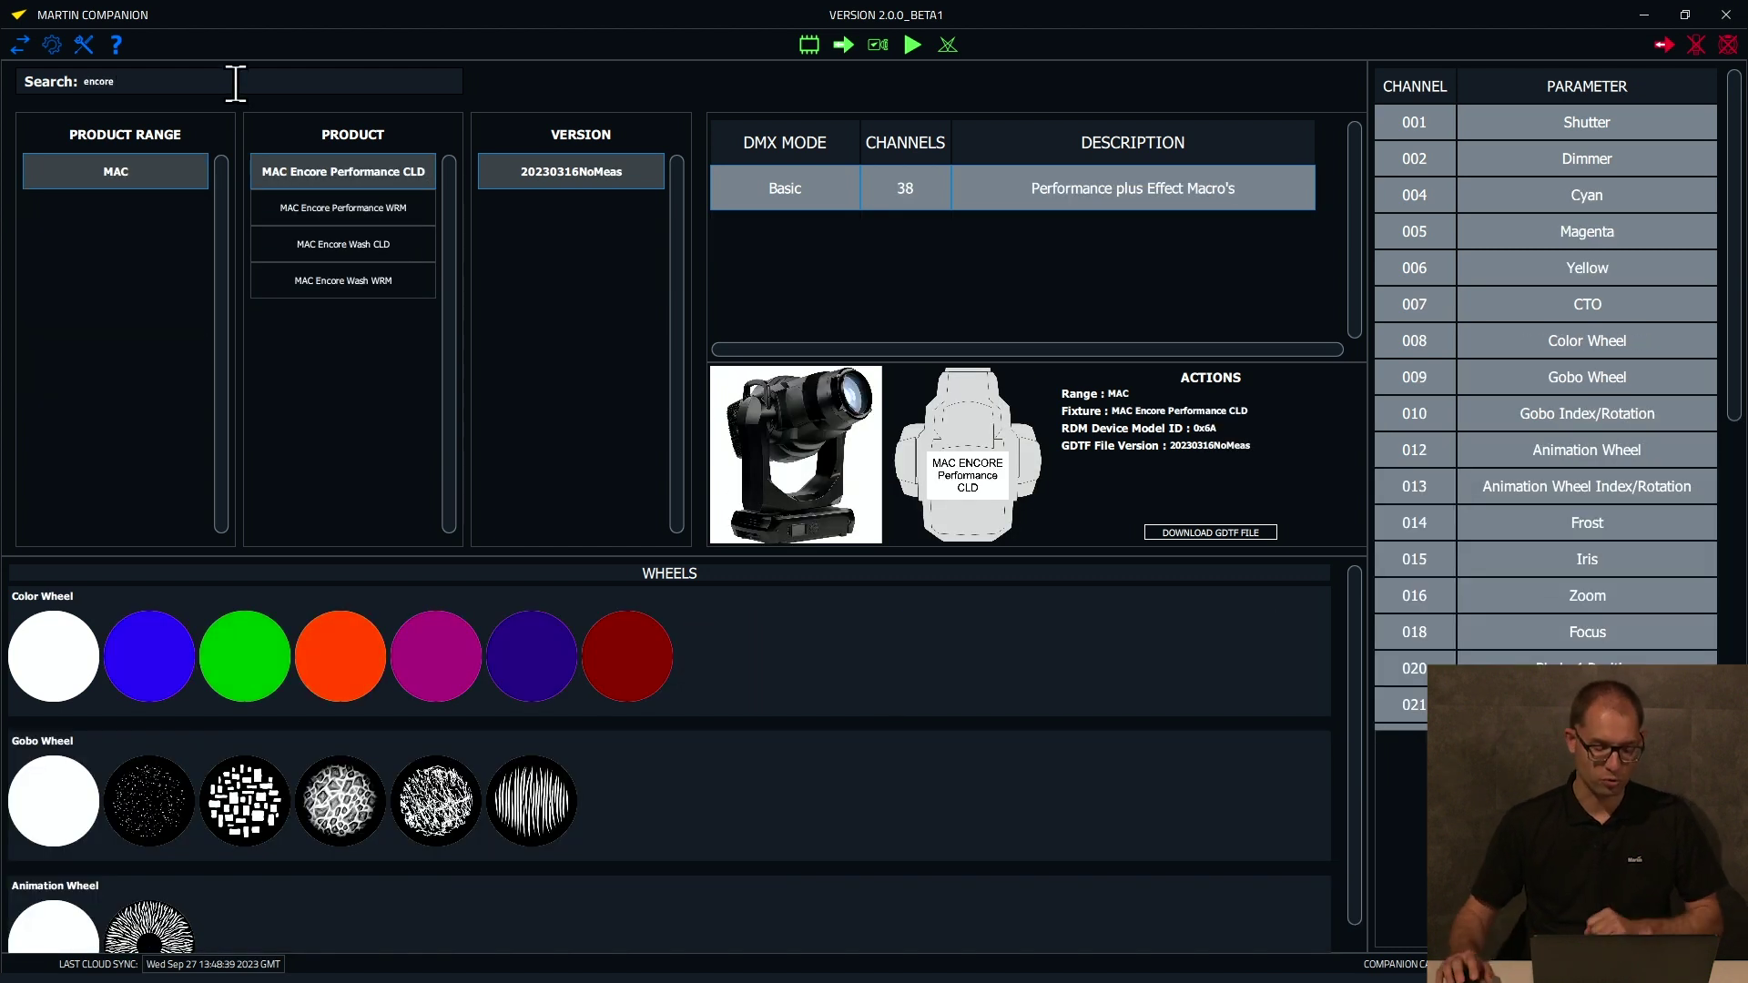
click(344, 217)
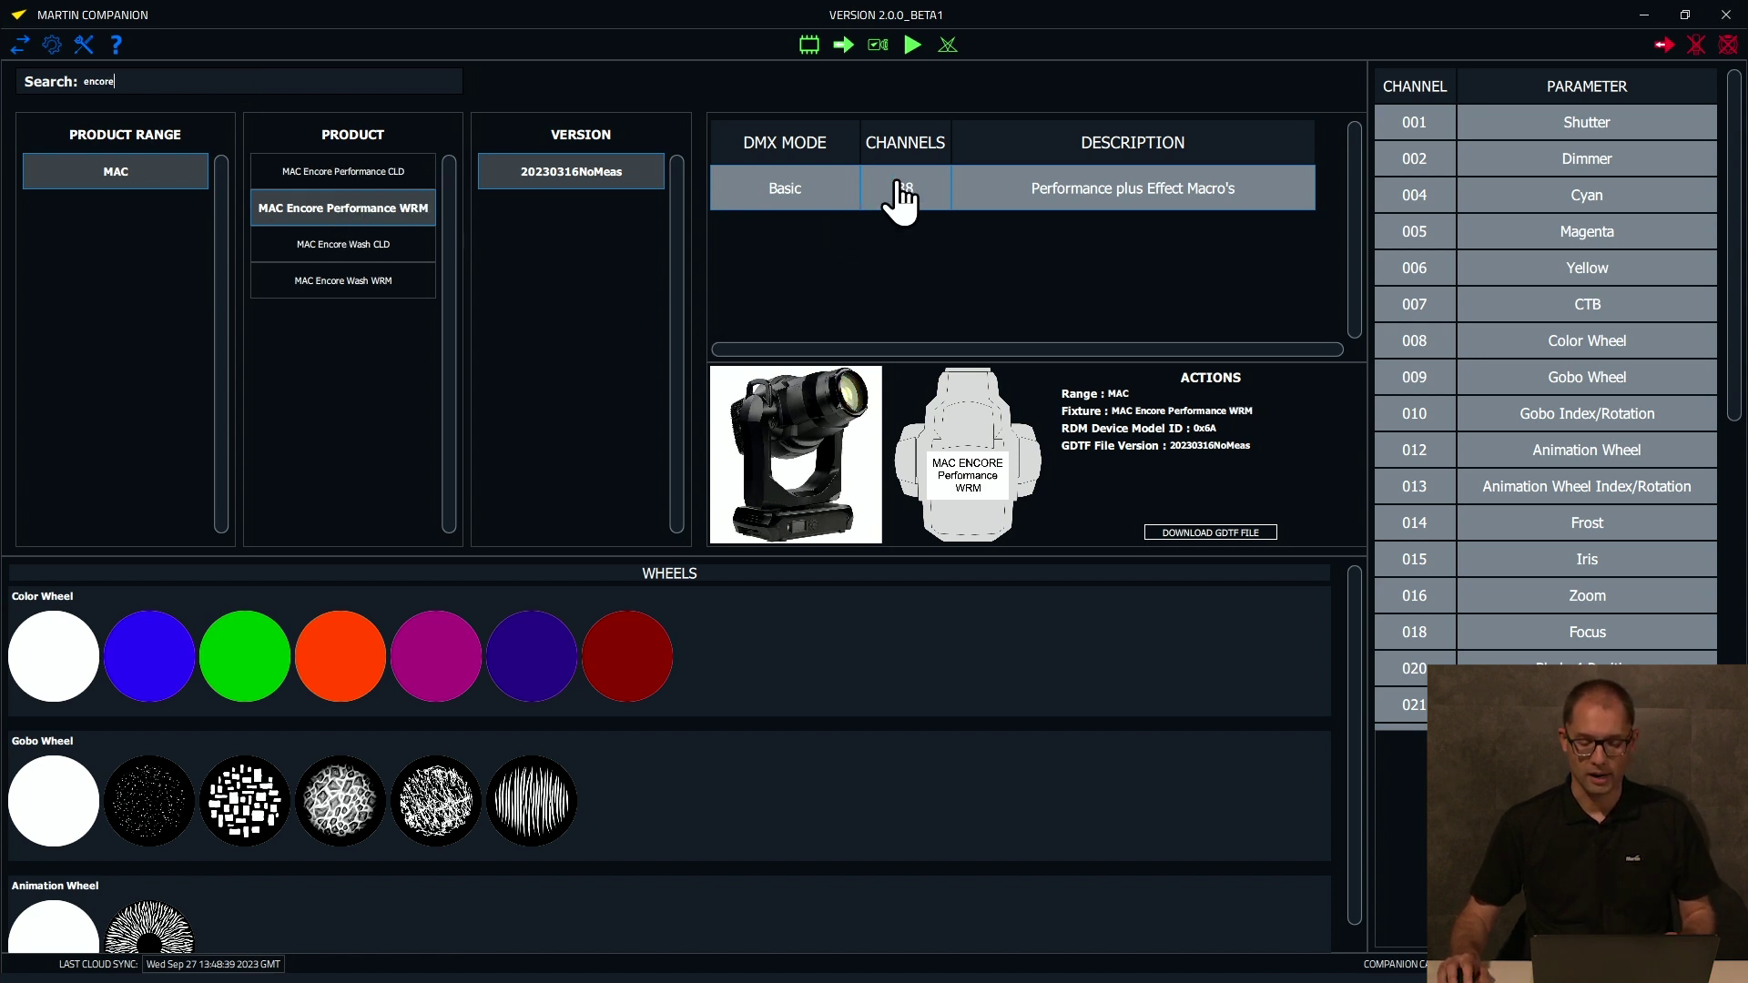
scroll(1625, 157, down, 5)
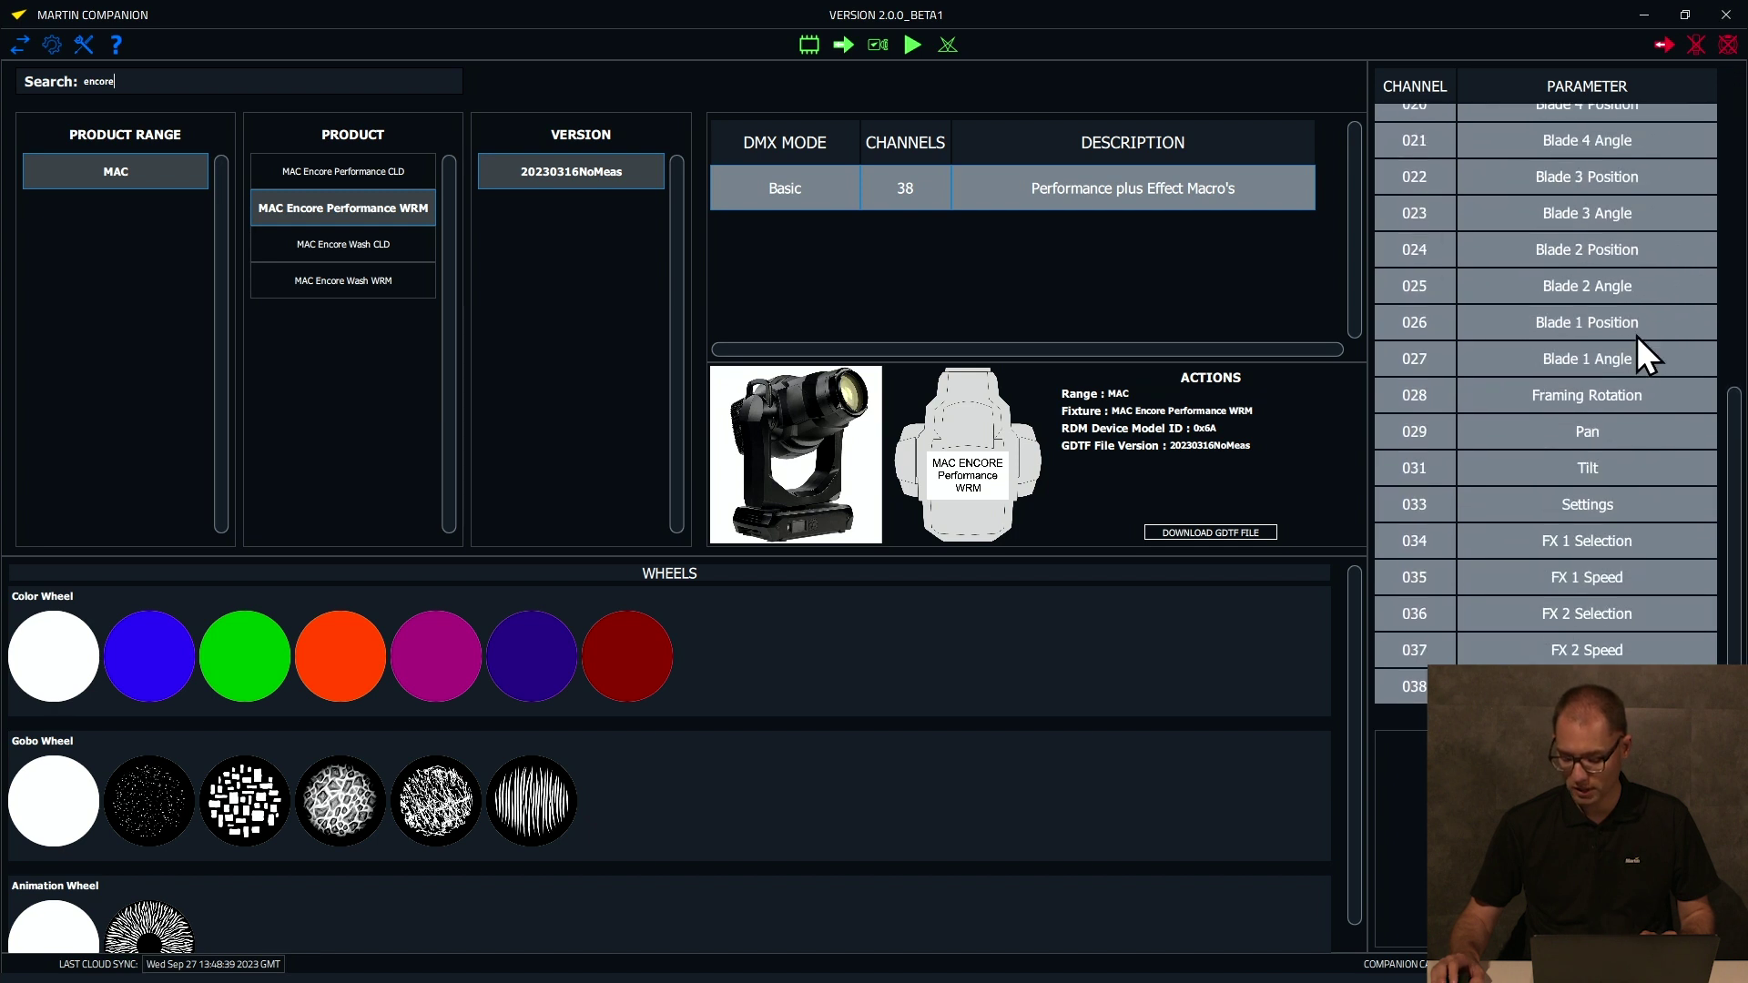
scroll(532, 701, down, 1)
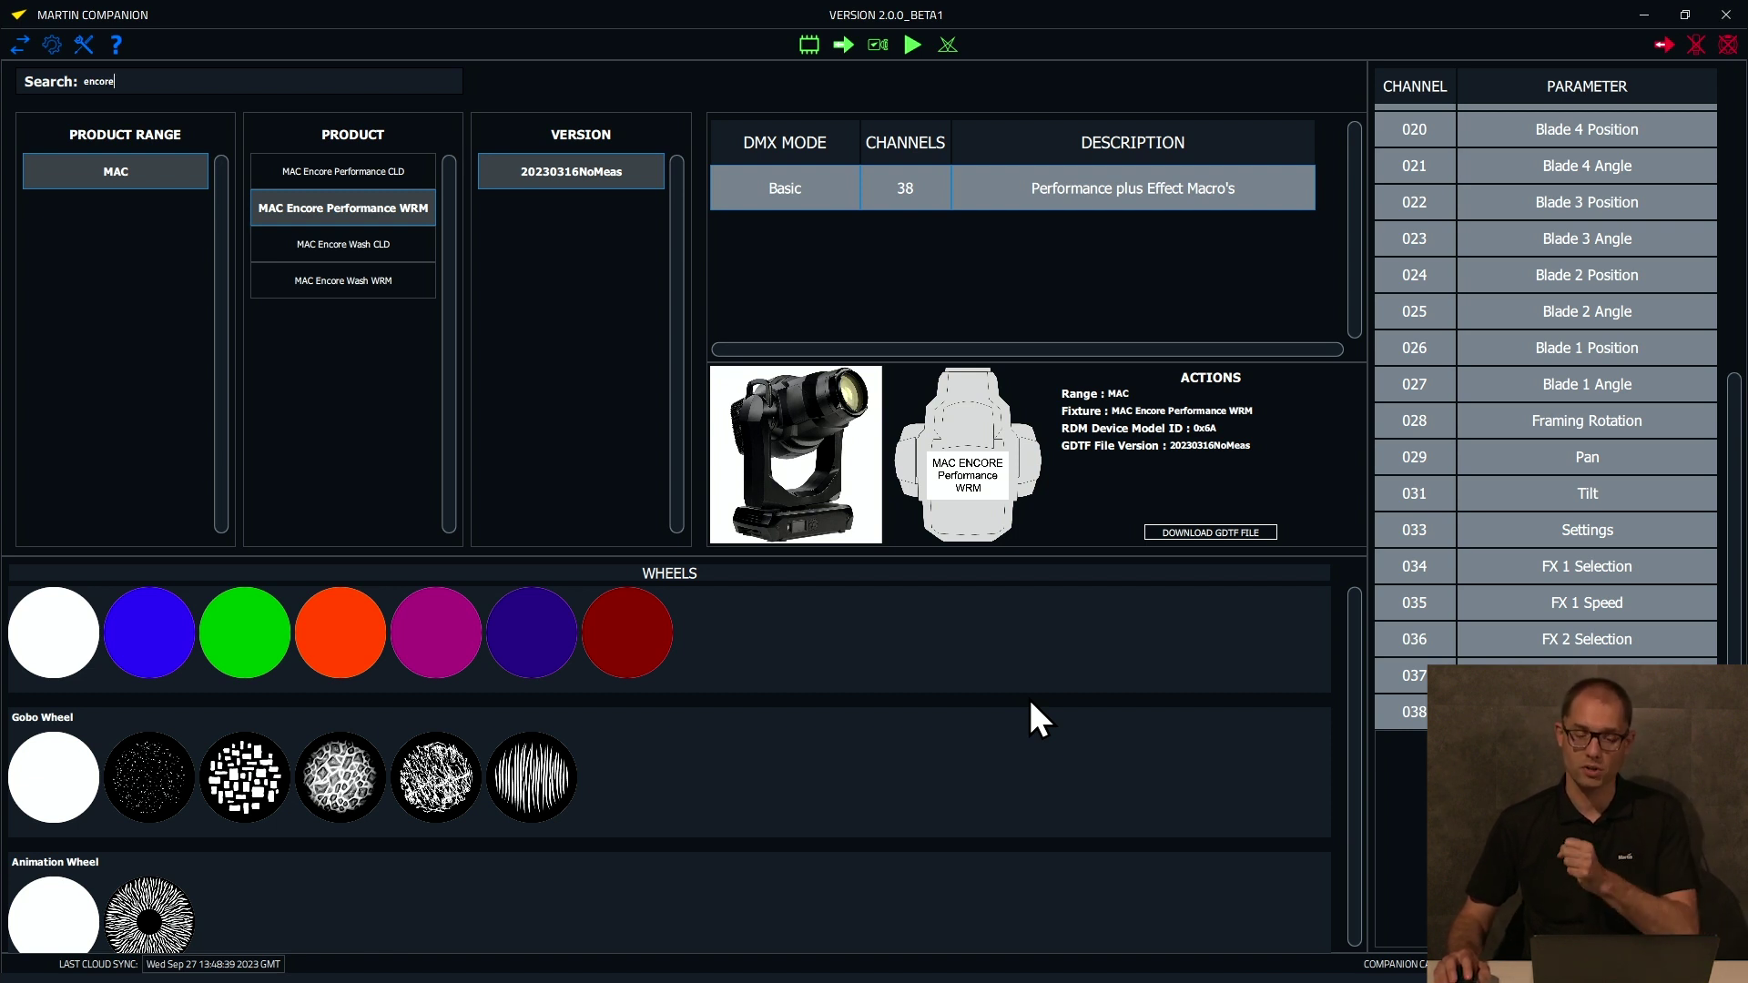
Start downloading the MAC Encore Performance WRM's GDTF file, cancel the folder selection, and show the available GDTF export options
click(1211, 533)
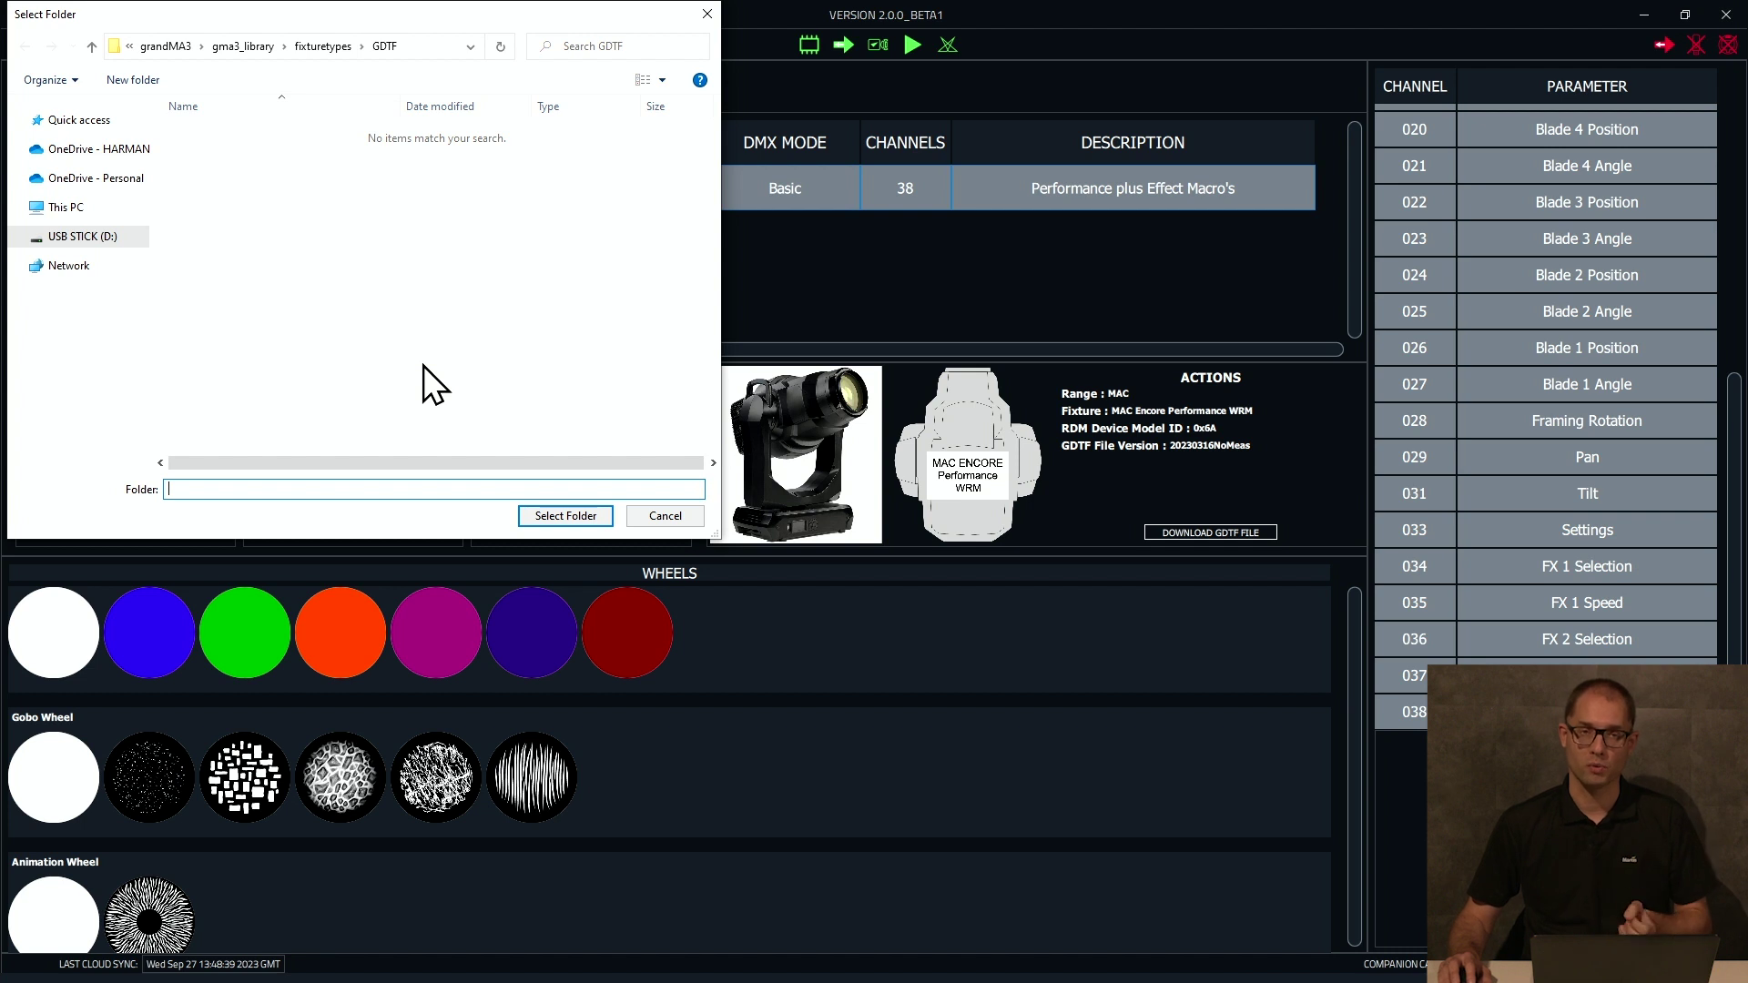
click(652, 519)
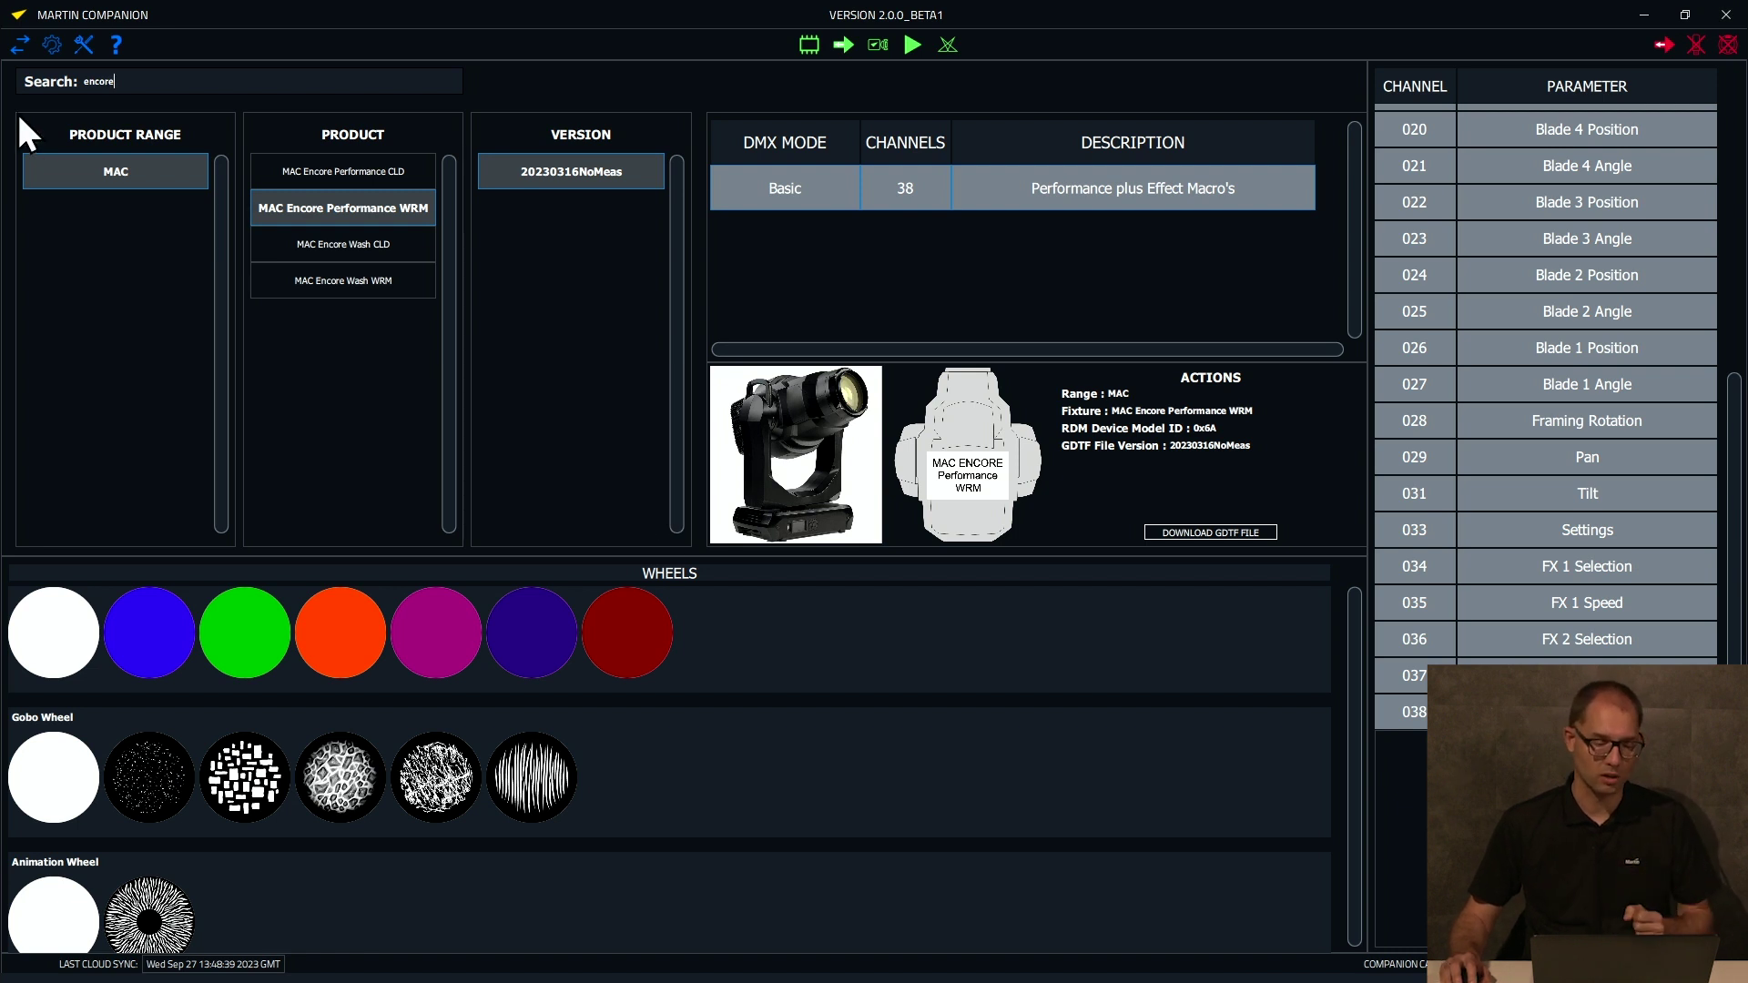
click(20, 46)
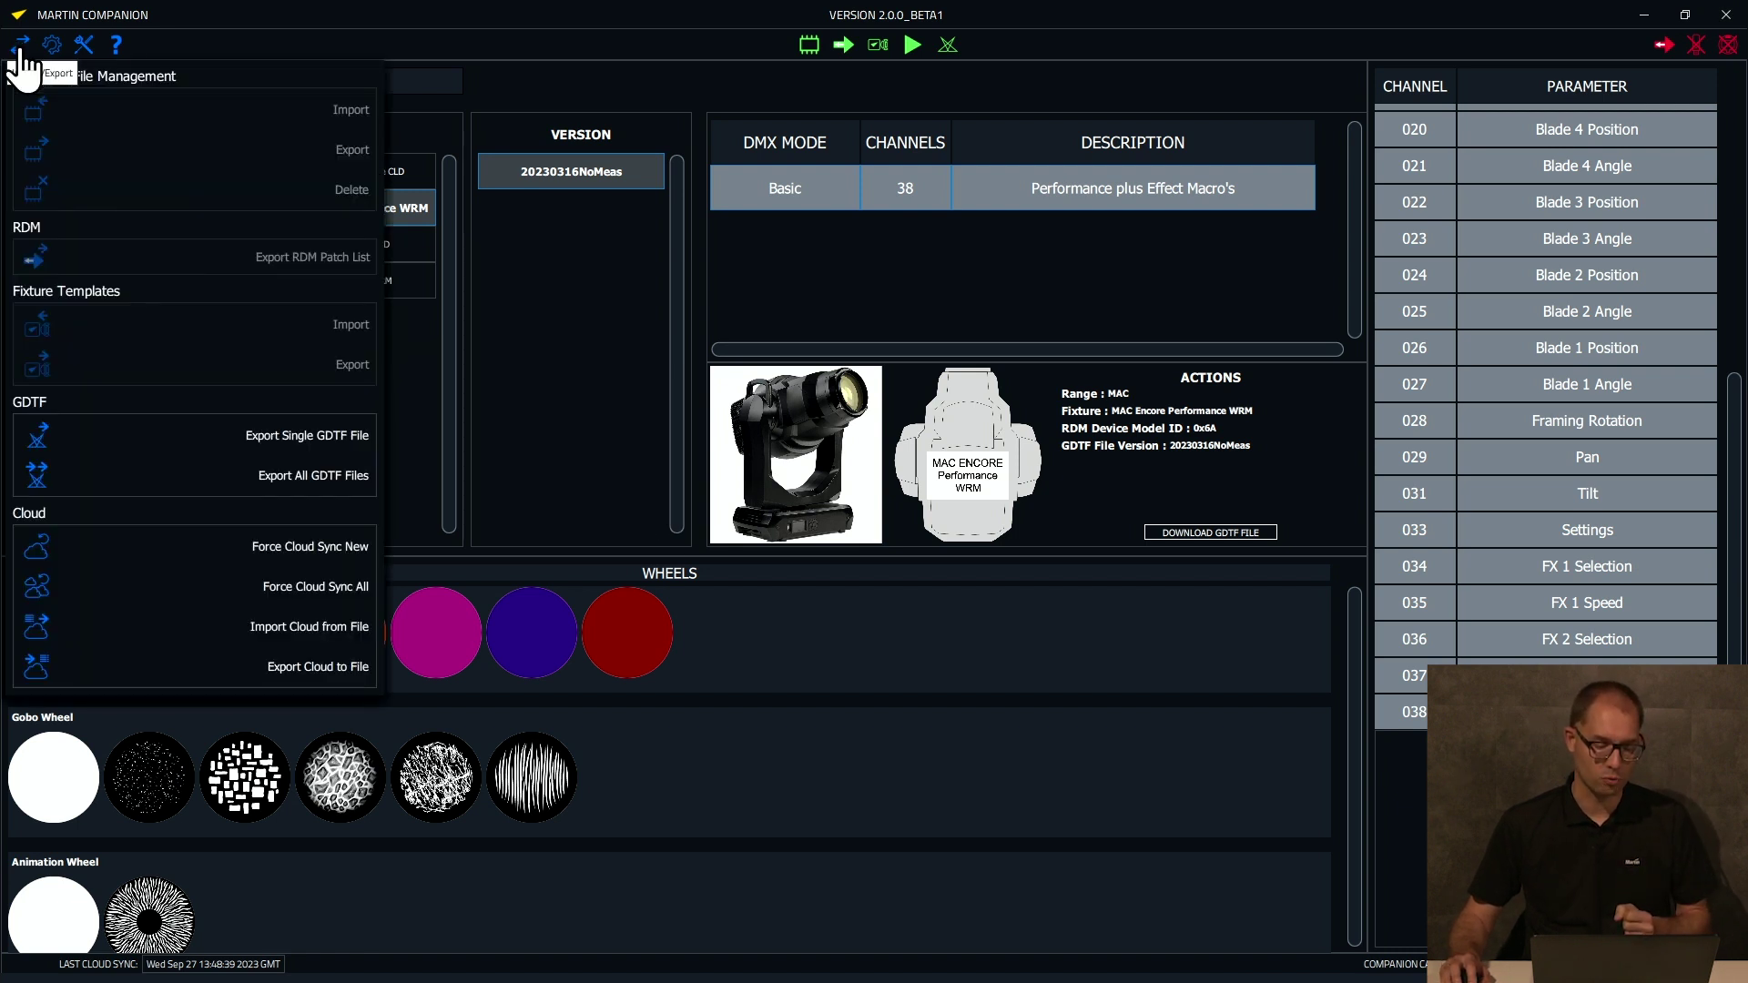